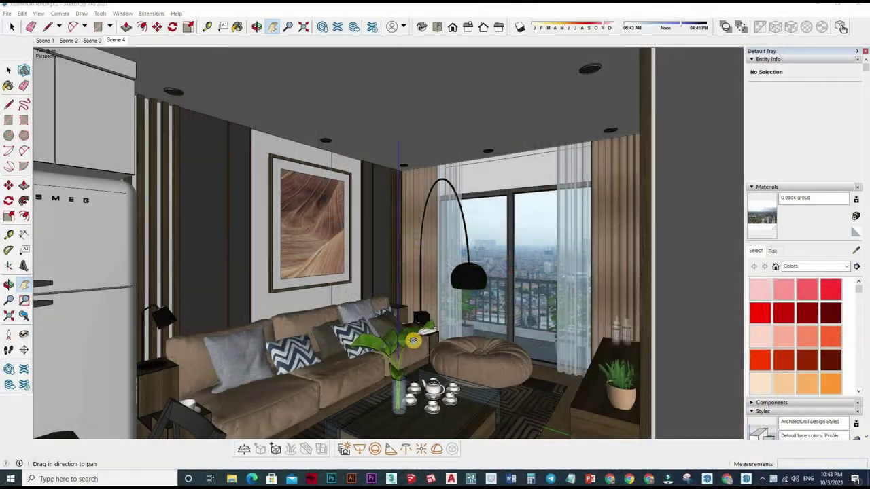
Step: Reframe the living room in Two-Point Perspective and add that view after Scene 4 as Scene 5
{"action": "mouse_move", "coordinate": [386, 340]}
{"action": "left_mouse_down"}
{"action": "mouse_move", "coordinate": [366, 340]}
{"action": "mouse_move", "coordinate": [445, 116]}
{"action": "left_mouse_up"}
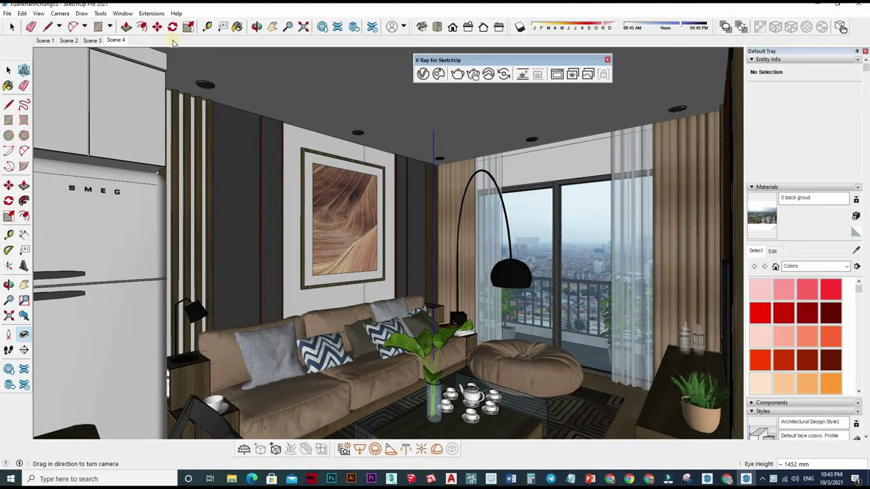
{"action": "left_click", "coordinate": [60, 13]}
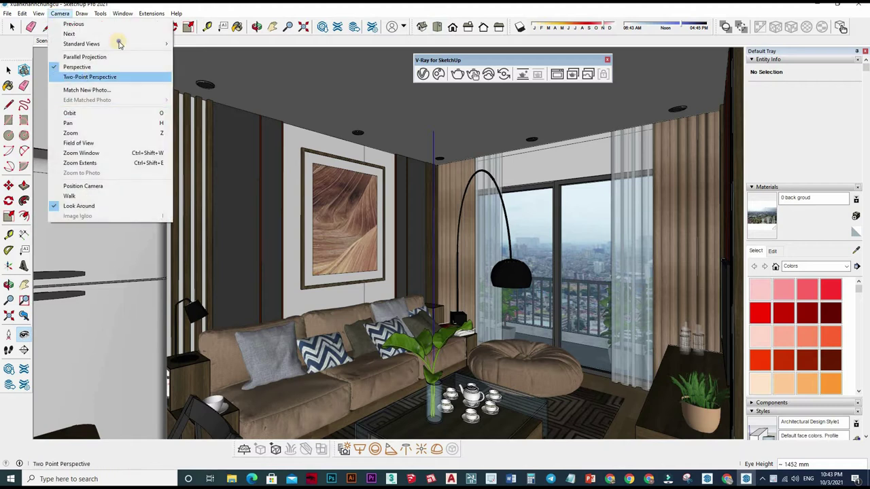
{"action": "left_click", "coordinate": [136, 76]}
{"action": "right_click", "coordinate": [115, 40]}
{"action": "left_click", "coordinate": [141, 70]}
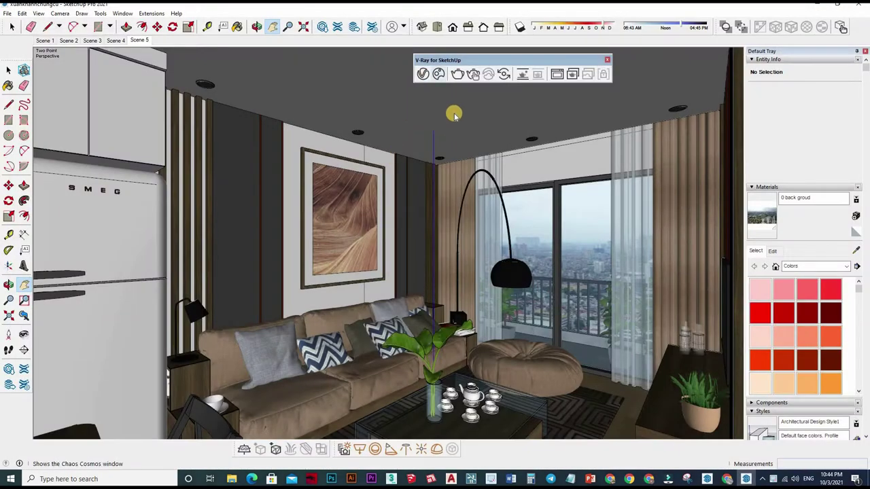
Step: In V-Ray render settings, try 16:9 and 5:4, then settle on 4:3 Picture at 1200 px width
{"action": "left_click", "coordinate": [503, 229]}
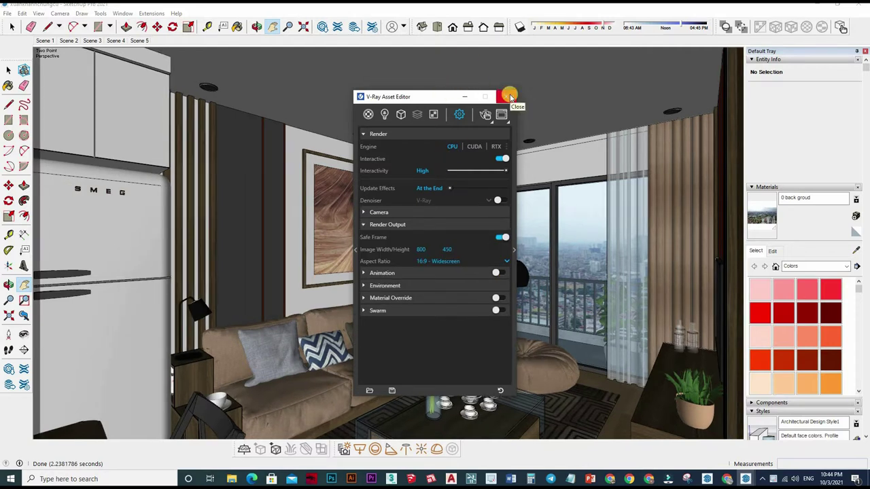
{"action": "left_click", "coordinate": [430, 261]}
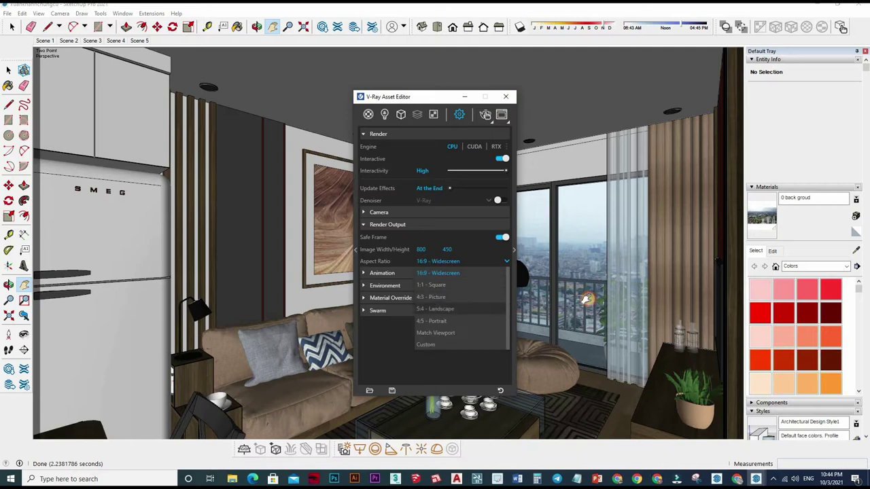
{"action": "left_click", "coordinate": [431, 297]}
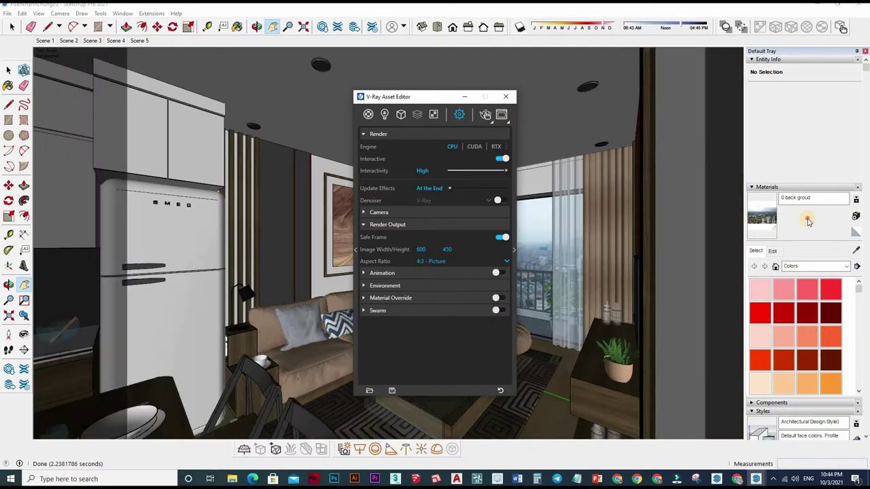
{"action": "mouse_move", "coordinate": [640, 135]}
{"action": "left_mouse_down"}
{"action": "mouse_move", "coordinate": [625, 143]}
{"action": "mouse_move", "coordinate": [411, 119]}
{"action": "mouse_move", "coordinate": [422, 279]}
{"action": "mouse_move", "coordinate": [414, 295]}
{"action": "left_mouse_up"}
{"action": "left_click", "coordinate": [476, 292]}
{"action": "left_click", "coordinate": [442, 288]}
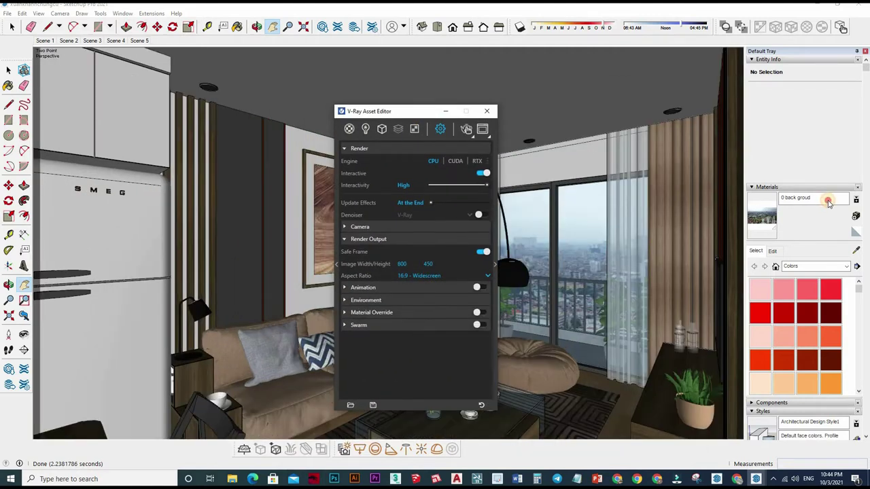
{"action": "left_click", "coordinate": [500, 293]}
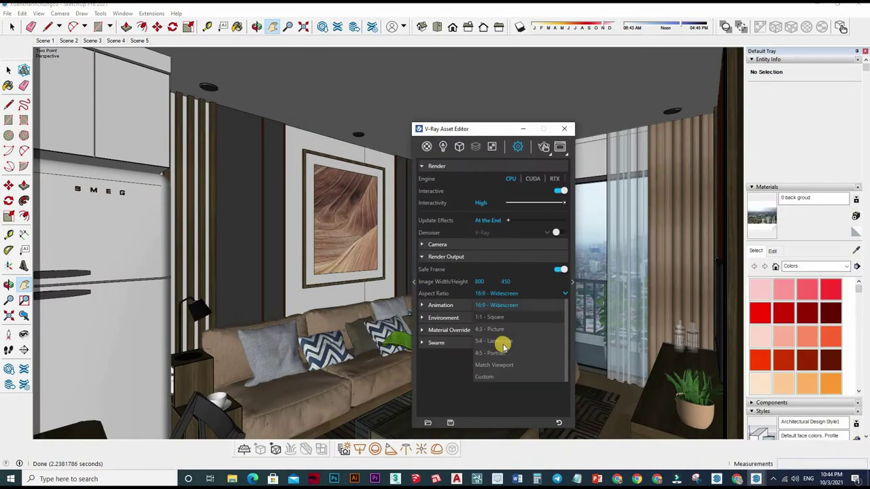
{"action": "left_click", "coordinate": [508, 340]}
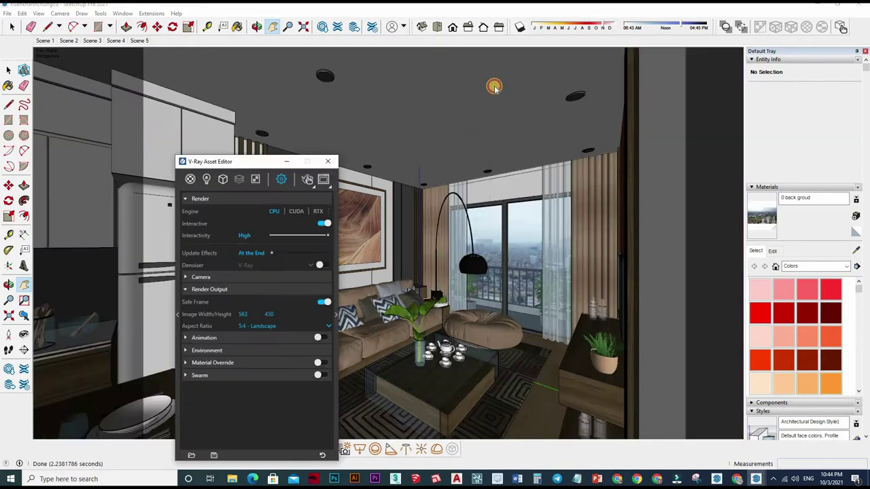
{"action": "left_click", "coordinate": [438, 251]}
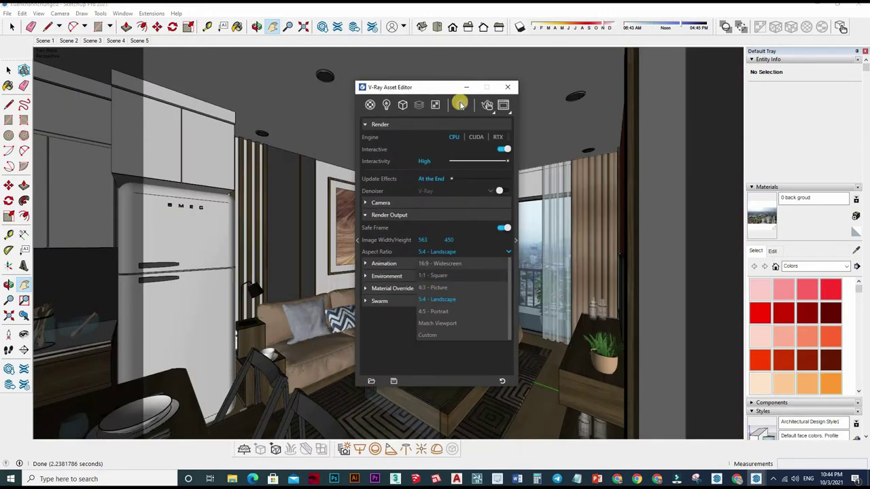
{"action": "left_click", "coordinate": [433, 287]}
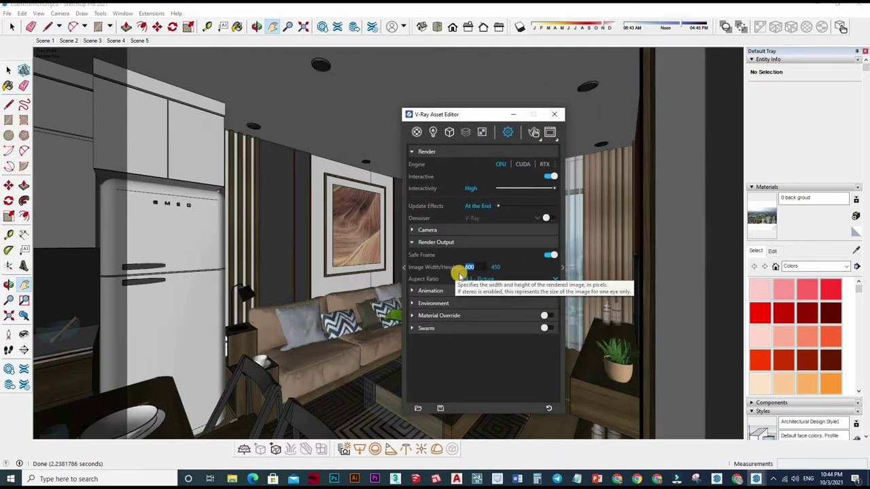
{"action": "type", "text": "12"}
{"action": "key", "text": "Return"}
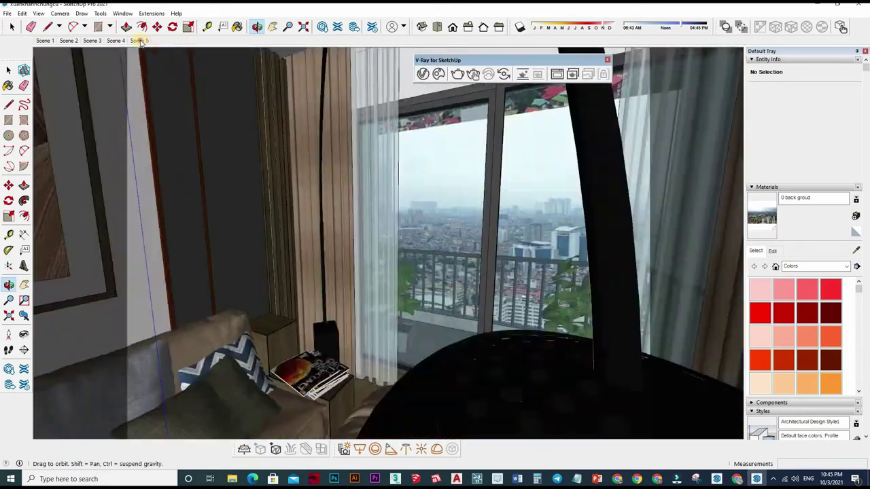
Step: Return to the Scene 5 view and collapse the render output settings
{"action": "left_click", "coordinate": [139, 42]}
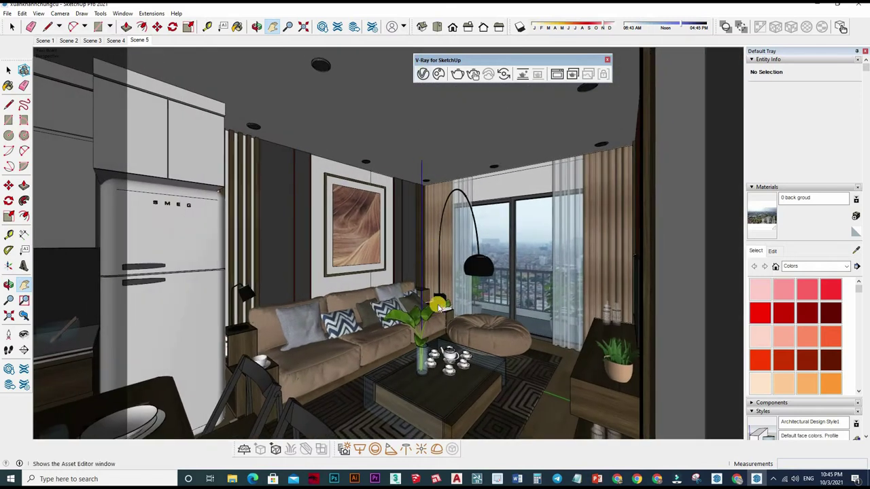
{"action": "scroll", "coordinate": [431, 345], "scroll_direction": "down", "scroll_amount": 2}
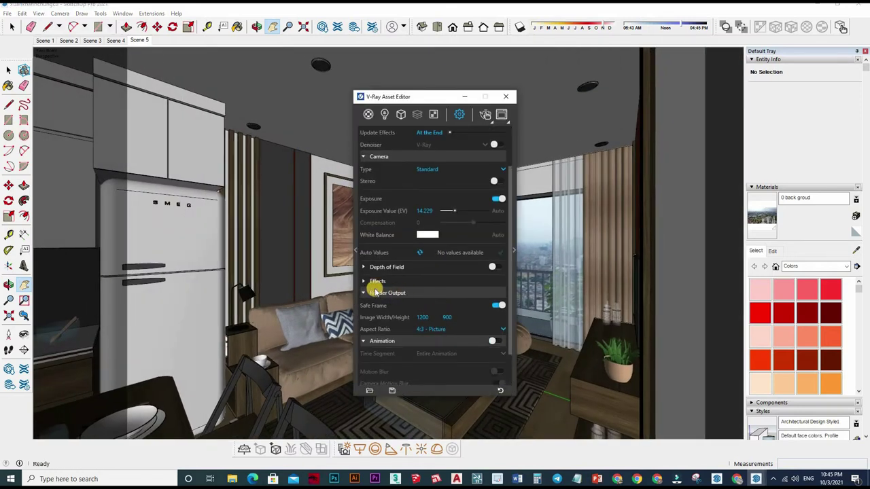
{"action": "left_click", "coordinate": [374, 288]}
{"action": "scroll", "coordinate": [388, 207], "scroll_direction": "up", "scroll_amount": 1}
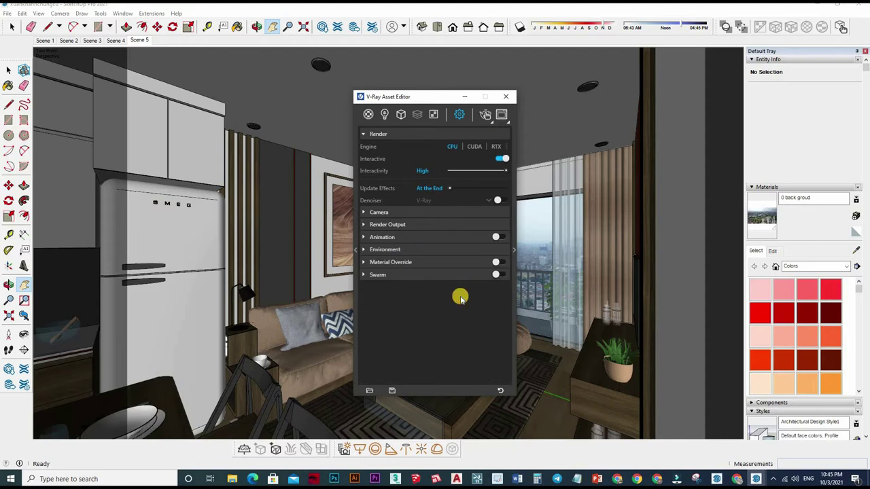
Step: Replace the environment sky texture with a bitmap of the VizPeople HDR image
{"action": "left_click", "coordinate": [487, 250]}
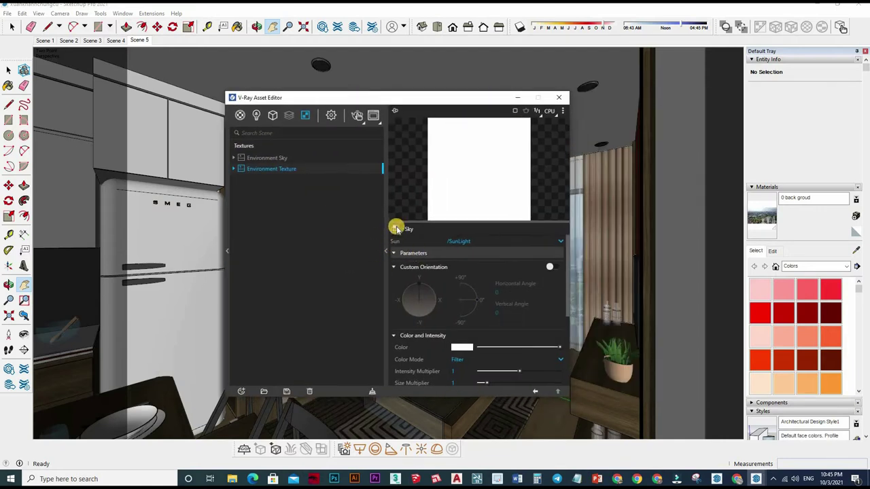
{"action": "left_click", "coordinate": [276, 161]}
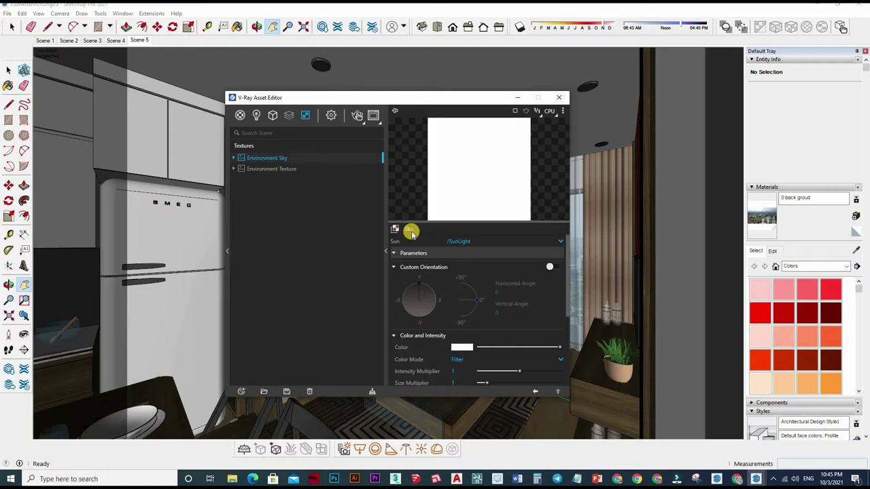
{"action": "left_click", "coordinate": [396, 229]}
{"action": "left_click", "coordinate": [414, 236]}
{"action": "left_click", "coordinate": [432, 238]}
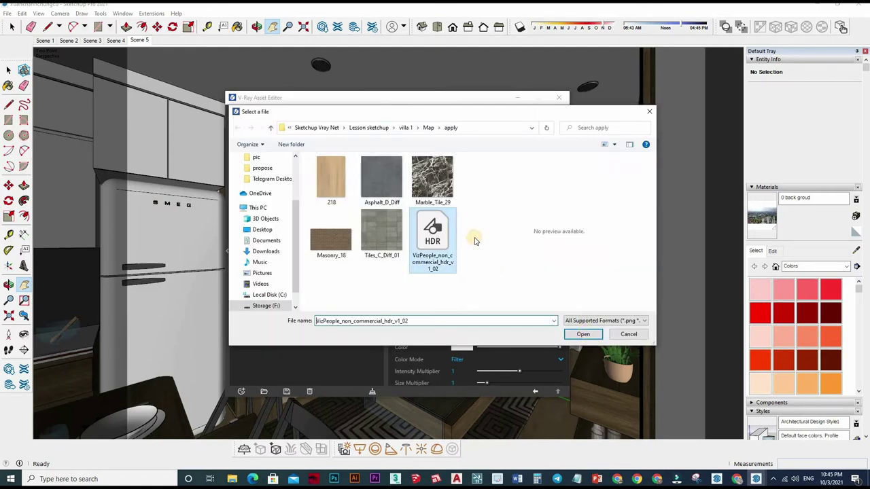
{"action": "key", "text": "Return"}
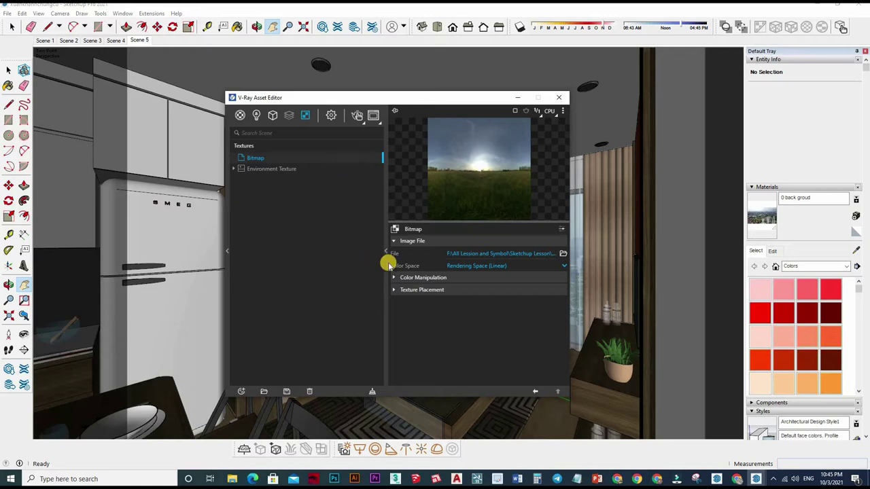
Step: Set the bitmap's colour space to Screen Space (sRGB) after briefly trying Custom Gamma Curve
{"action": "left_click", "coordinate": [492, 269]}
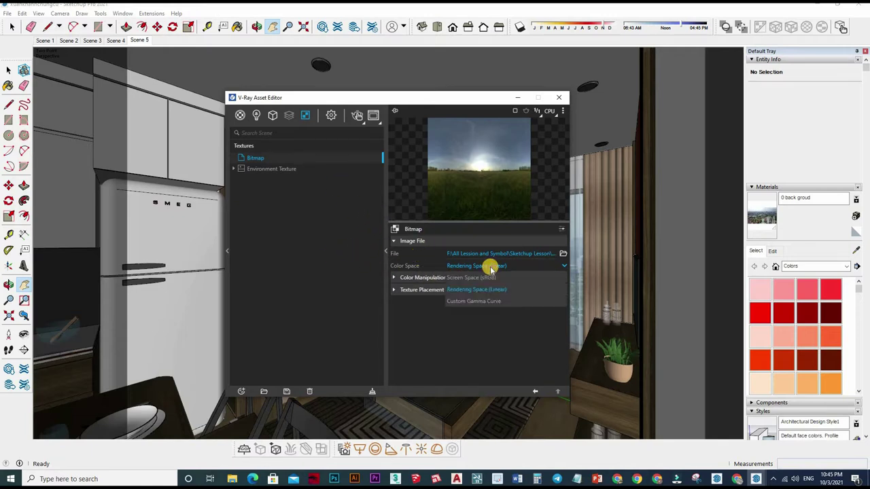
{"action": "left_click", "coordinate": [495, 302]}
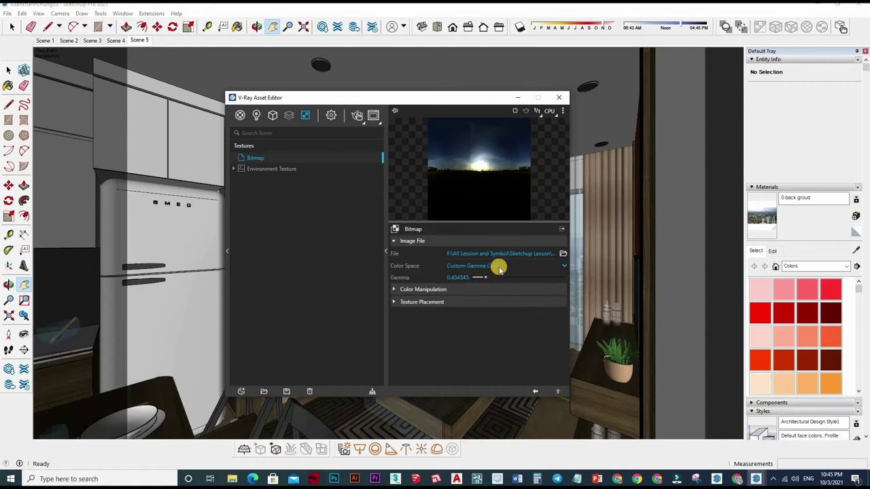
{"action": "left_click", "coordinate": [478, 267]}
{"action": "left_click", "coordinate": [467, 278]}
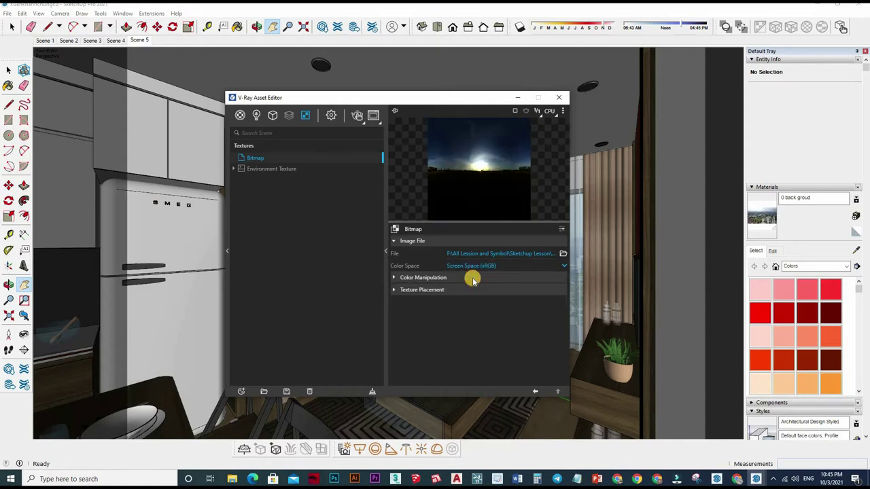
{"action": "left_click", "coordinate": [470, 279]}
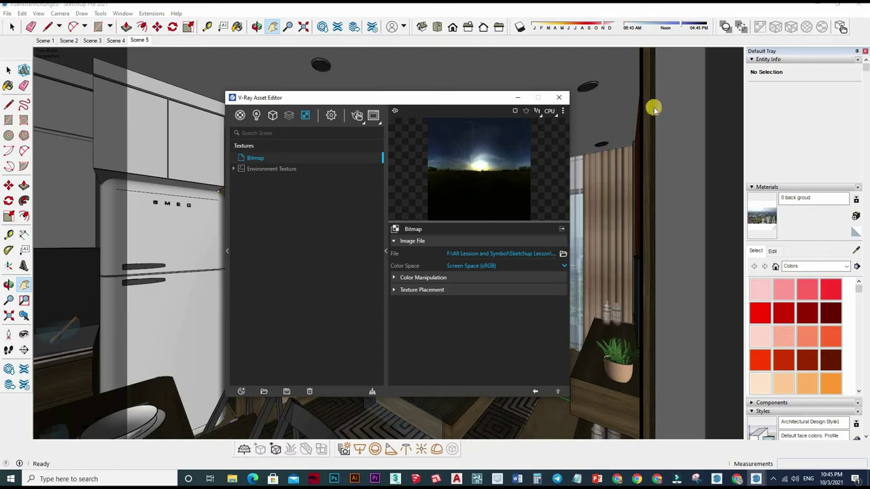
{"action": "double_click", "coordinate": [448, 246]}
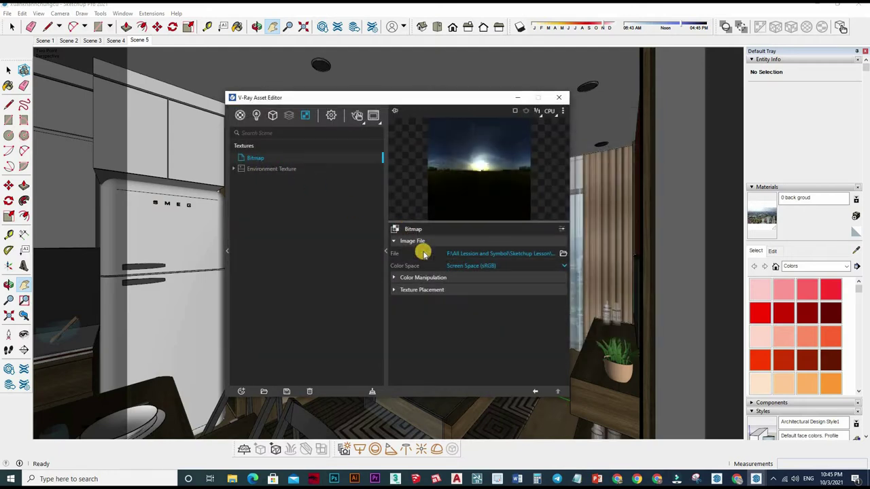
{"action": "left_click", "coordinate": [279, 170]}
Step: Review the sky bitmap's filter and colour manipulation options, keeping Screen Space (sRGB)
{"action": "left_click", "coordinate": [498, 242]}
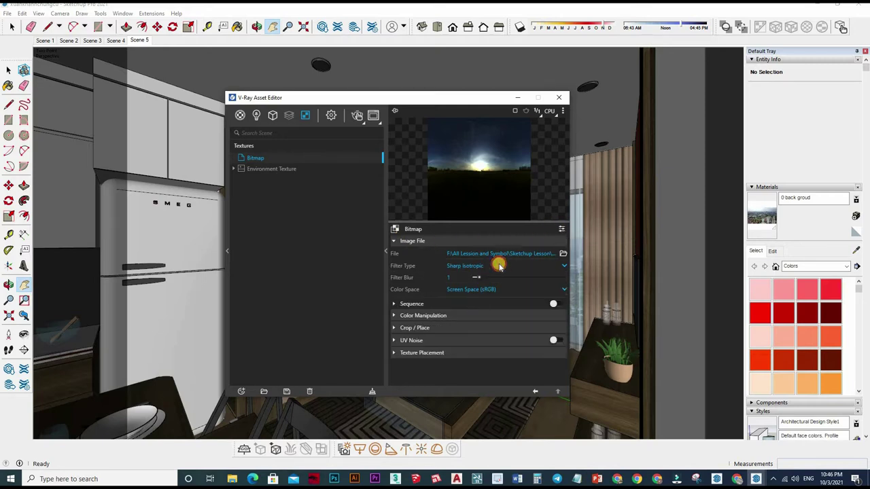
{"action": "left_click", "coordinate": [499, 266]}
{"action": "left_click", "coordinate": [497, 287]}
{"action": "left_click", "coordinate": [497, 289]}
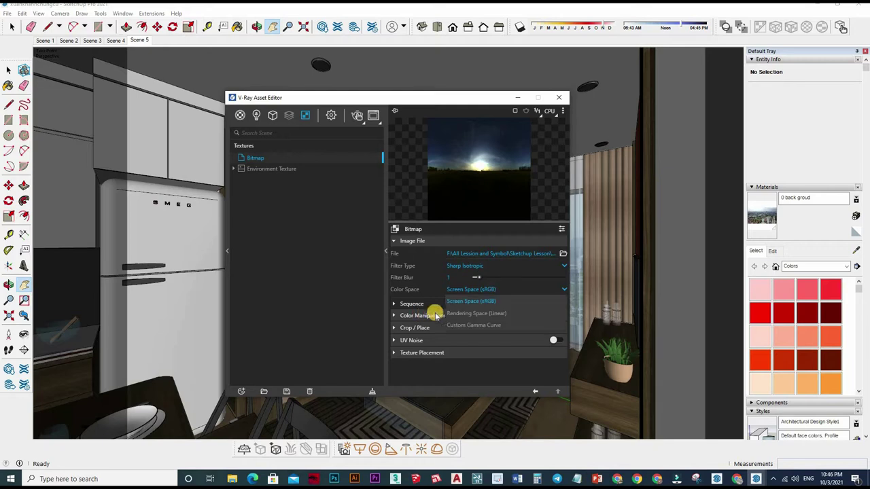
{"action": "left_click", "coordinate": [449, 317]}
{"action": "left_click", "coordinate": [469, 319]}
{"action": "left_click", "coordinate": [466, 316]}
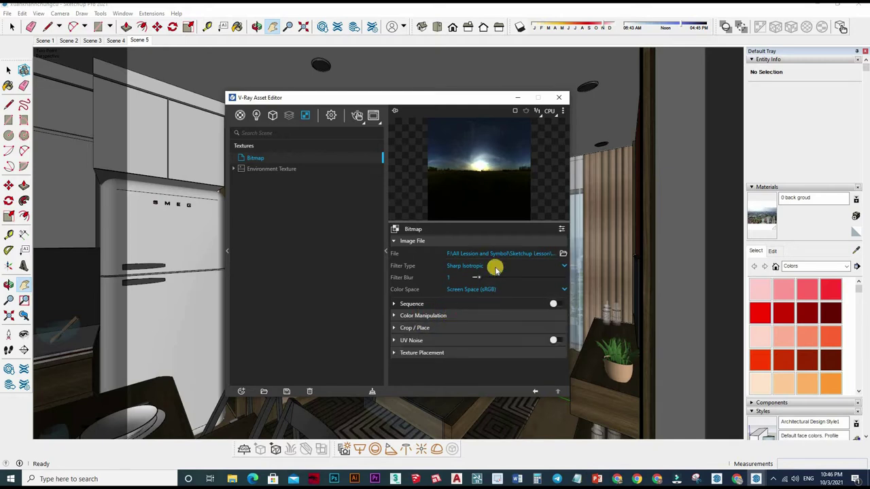
Step: Make the new texture a Bitmap and load the HDR sky image into it
{"action": "left_click", "coordinate": [395, 229]}
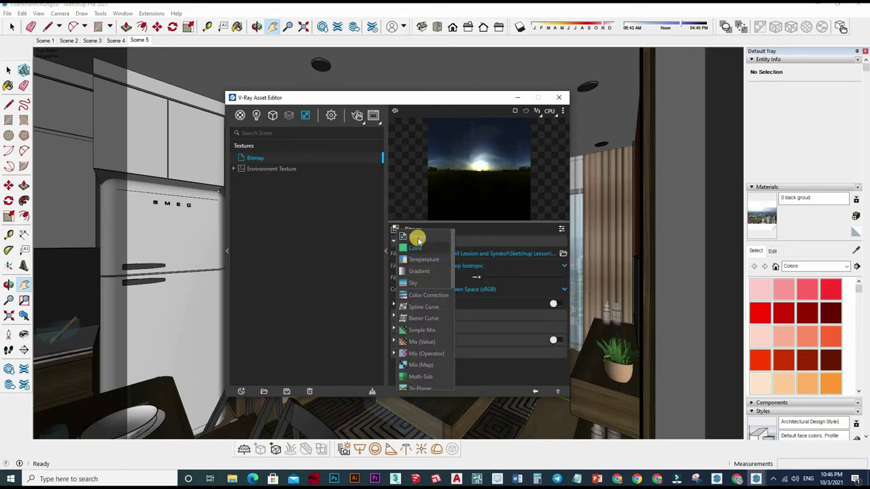
{"action": "left_click", "coordinate": [396, 231]}
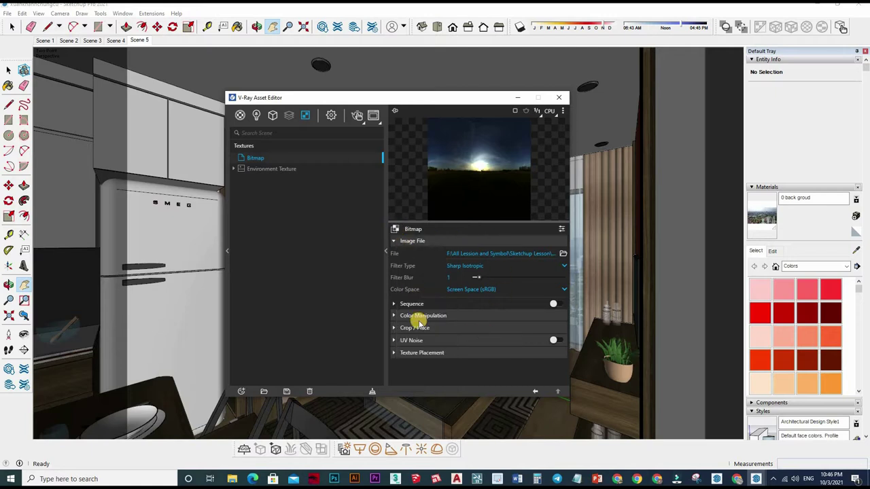
{"action": "scroll", "coordinate": [440, 326], "scroll_direction": "down", "scroll_amount": 5}
{"action": "scroll", "coordinate": [440, 311], "scroll_direction": "up", "scroll_amount": 3}
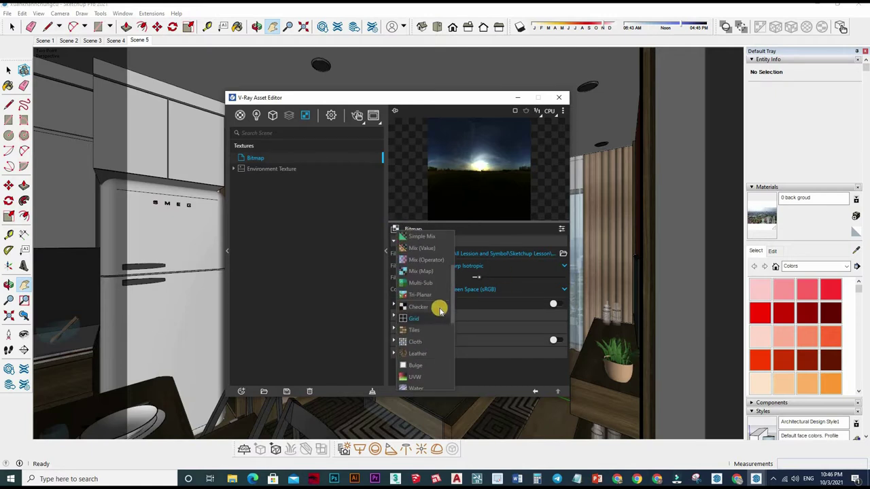
{"action": "scroll", "coordinate": [415, 248], "scroll_direction": "up", "scroll_amount": 3}
{"action": "left_click", "coordinate": [417, 238]}
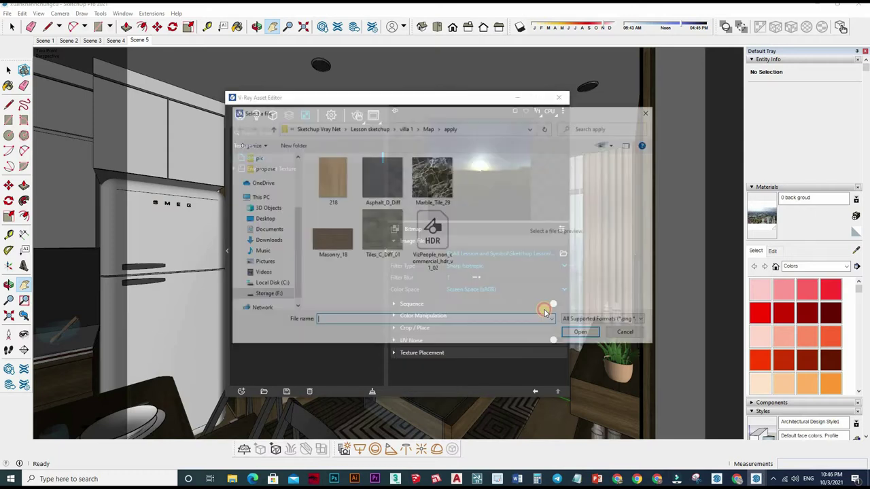
{"action": "left_click", "coordinate": [435, 245]}
{"action": "double_click", "coordinate": [435, 245]}
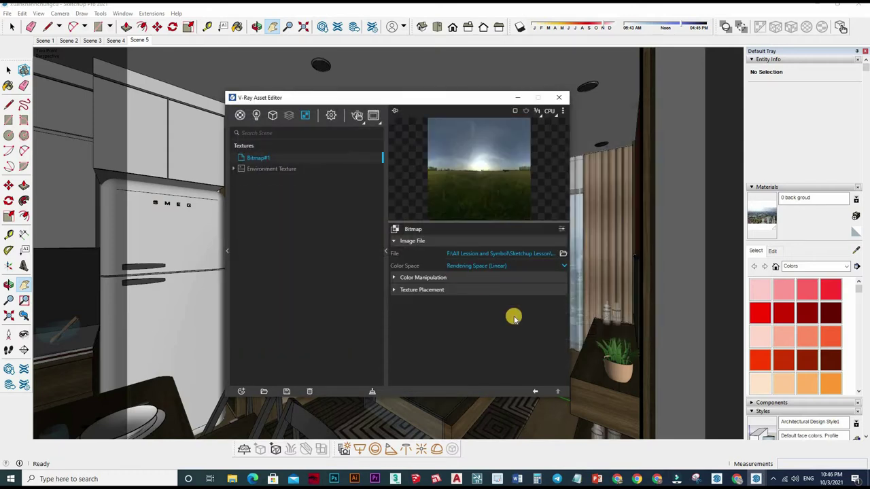
Step: Set the HDR bitmap's texture placement to Environment type with Spherical mapping
{"action": "left_click", "coordinate": [454, 290]}
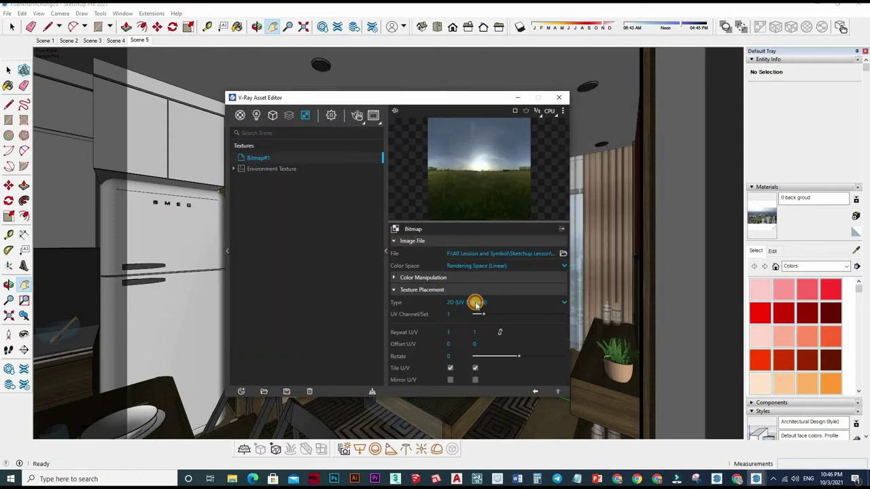
{"action": "left_click", "coordinate": [469, 303]}
{"action": "left_click", "coordinate": [467, 311]}
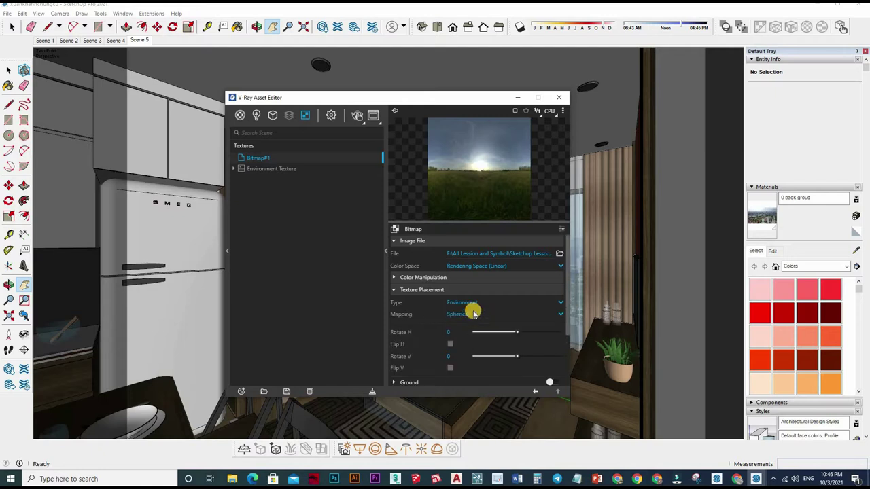
{"action": "left_click", "coordinate": [472, 314]}
{"action": "left_click", "coordinate": [480, 304]}
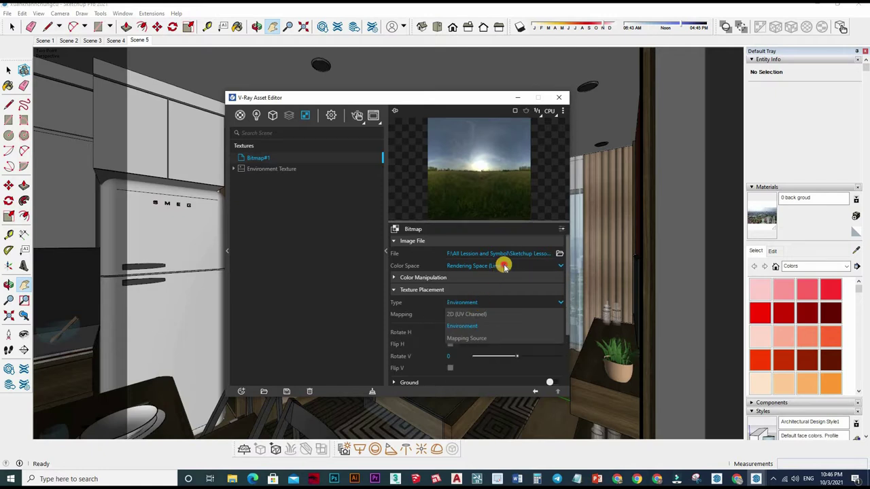
{"action": "left_click", "coordinate": [503, 266]}
Step: Keep the Rendering Space (Linear) colour space and bring up the render Environment settings
{"action": "left_click", "coordinate": [504, 265]}
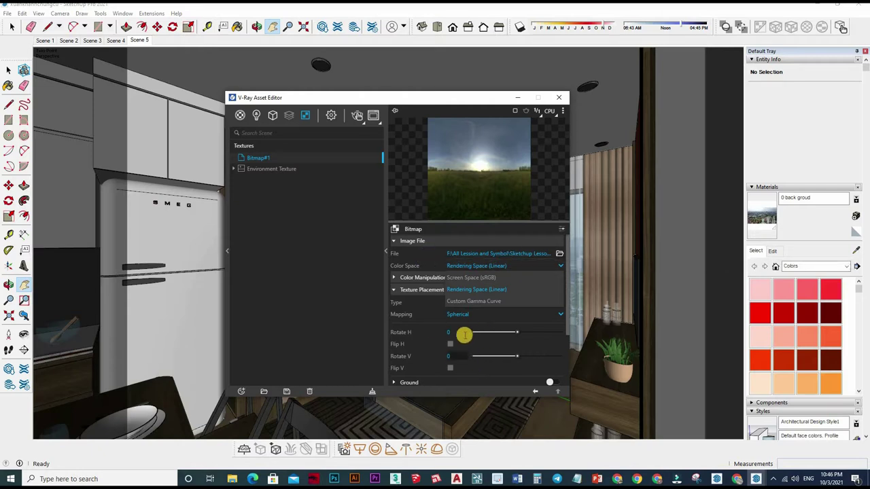
{"action": "scroll", "coordinate": [465, 335], "scroll_direction": "down", "scroll_amount": 2}
{"action": "left_click", "coordinate": [435, 311]}
{"action": "scroll", "coordinate": [469, 306], "scroll_direction": "down", "scroll_amount": 1}
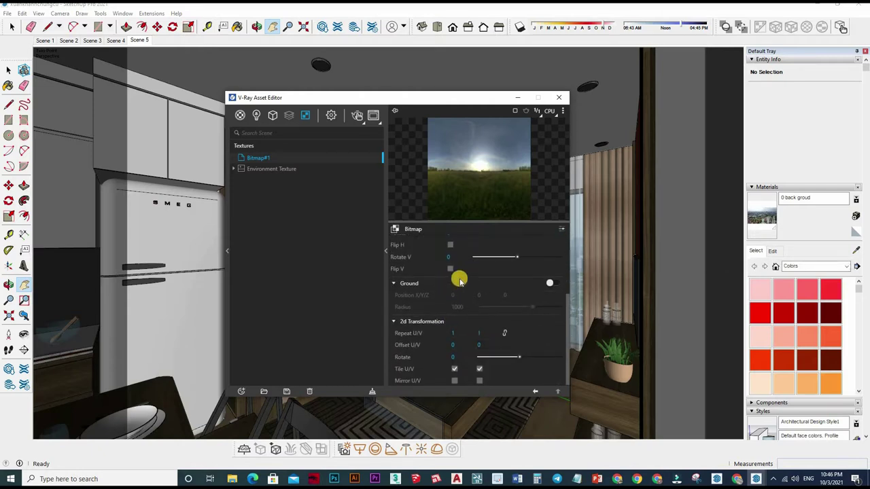
{"action": "scroll", "coordinate": [455, 292], "scroll_direction": "up", "scroll_amount": 5}
{"action": "left_click", "coordinate": [449, 279]}
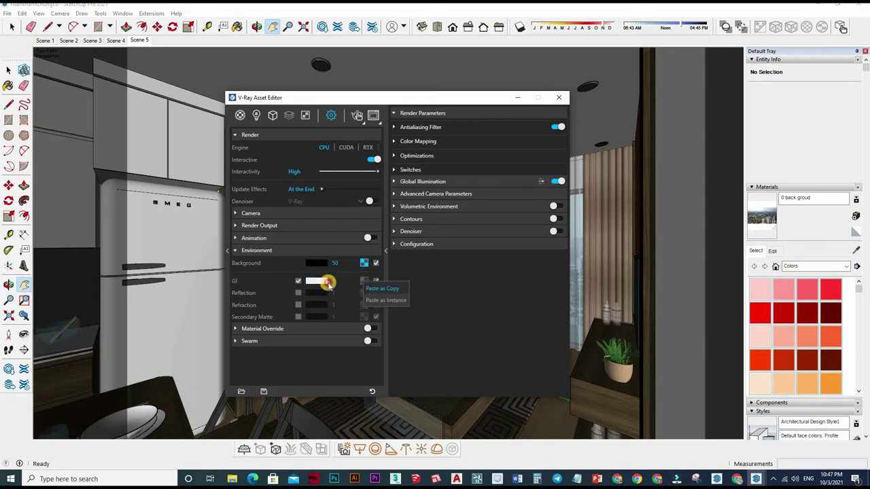
Step: Set the GI environment intensity to 50, run an interactive test render, then close the Frame Buffer
{"action": "type", "text": "0"}
{"action": "key", "text": "Return"}
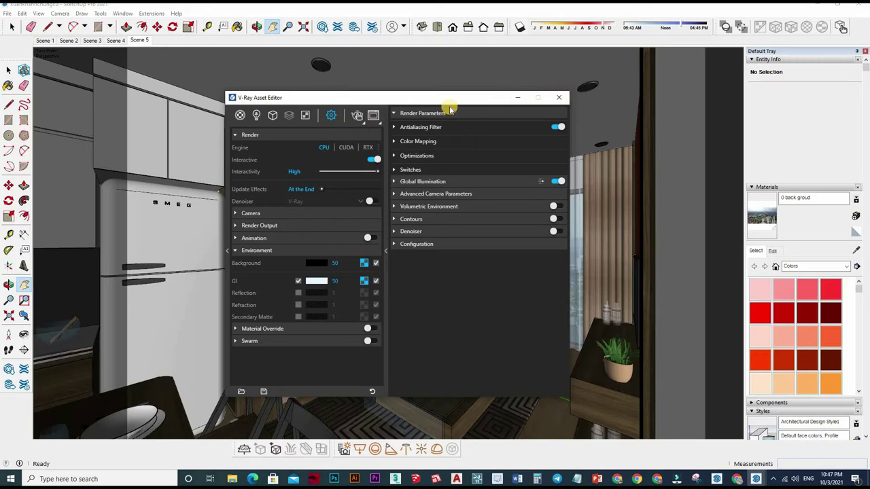
{"action": "left_click", "coordinate": [359, 115]}
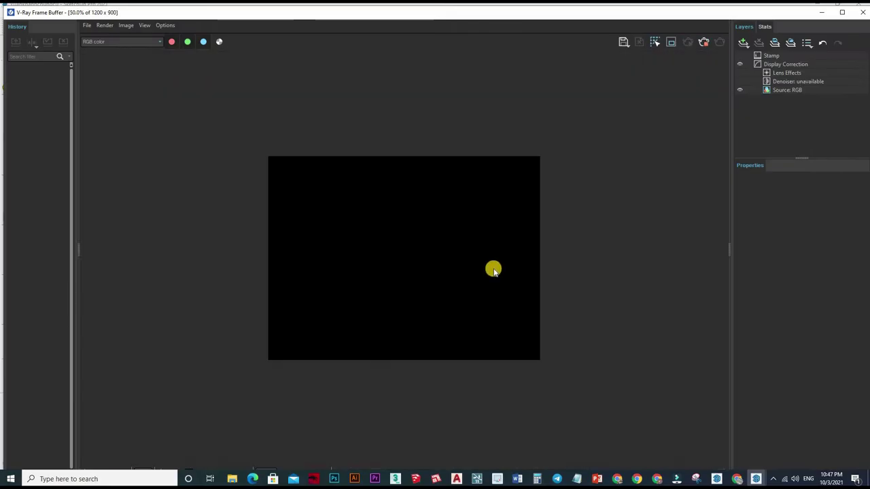
{"action": "double_click", "coordinate": [492, 270]}
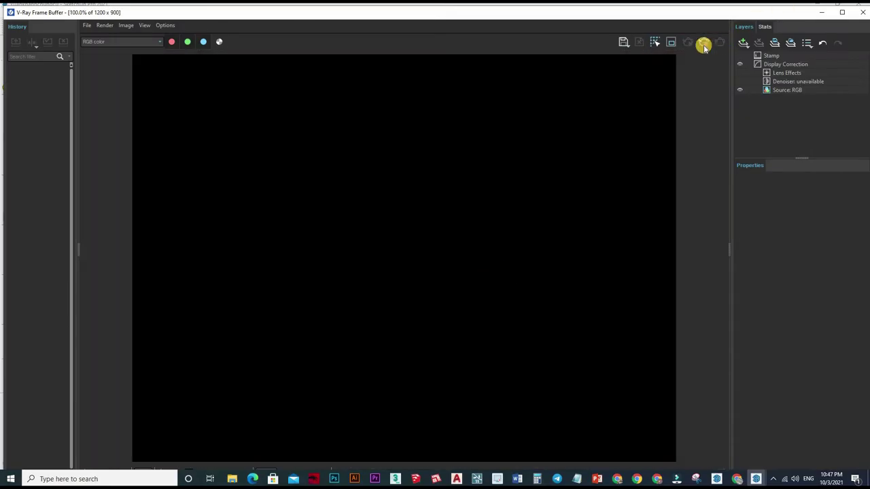
{"action": "left_click", "coordinate": [864, 15]}
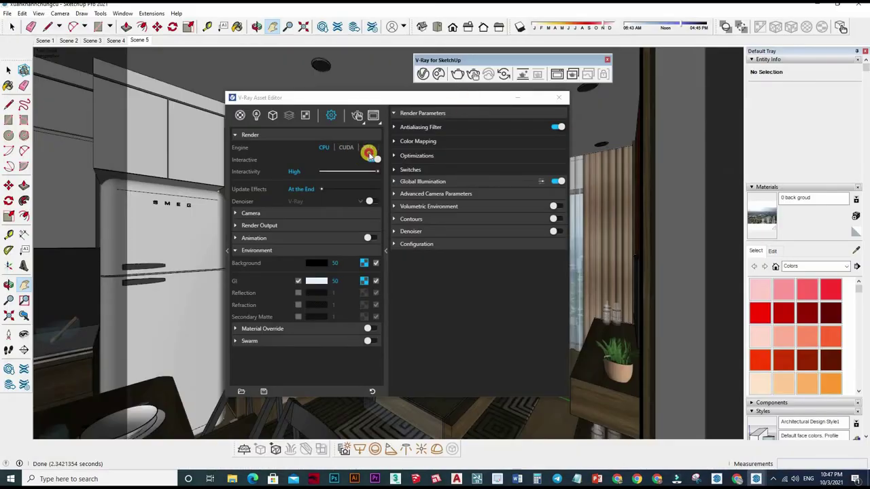
{"action": "left_click", "coordinate": [432, 148]}
Step: Draw a V-Ray rectangle light across the balcony doorway
{"action": "mouse_move", "coordinate": [432, 149]}
{"action": "middle_mouse_down"}
{"action": "mouse_move", "coordinate": [312, 297]}
{"action": "mouse_move", "coordinate": [107, 266]}
{"action": "middle_mouse_up"}
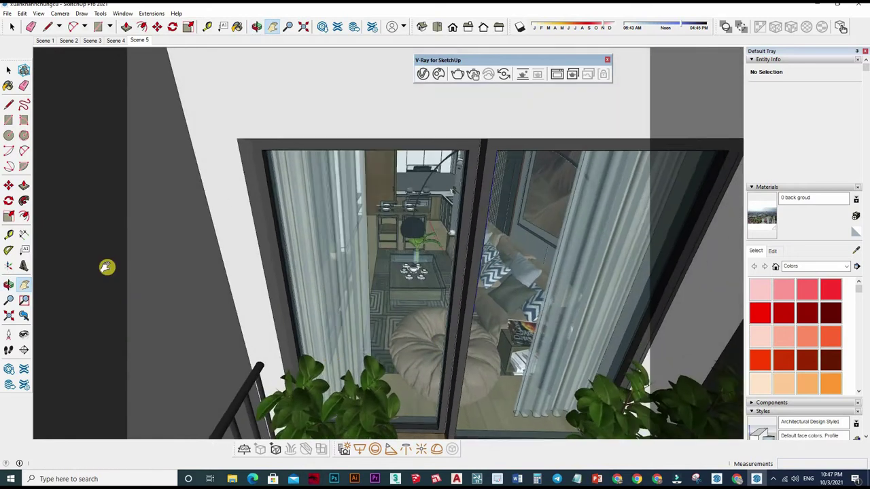
{"action": "left_click", "coordinate": [139, 40]}
{"action": "left_click", "coordinate": [359, 449]}
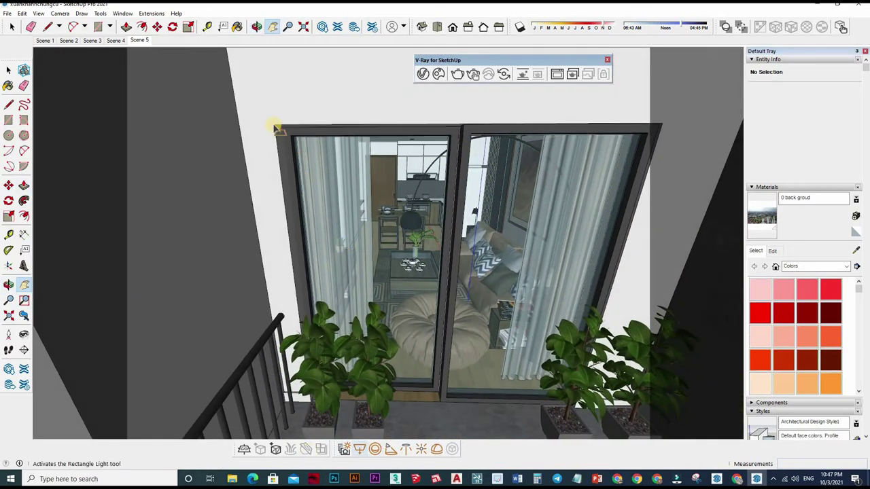
{"action": "left_click", "coordinate": [573, 408]}
{"action": "middle_click_drag", "start_coordinate": [515, 383], "coordinate": [488, 399]}
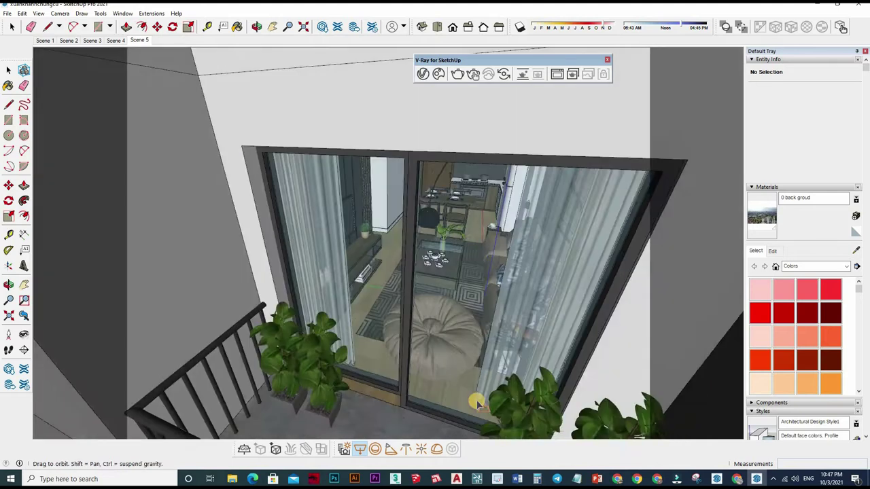
{"action": "scroll", "coordinate": [488, 399], "scroll_direction": "up", "scroll_amount": 2}
{"action": "scroll", "coordinate": [353, 334], "scroll_direction": "down", "scroll_amount": 3}
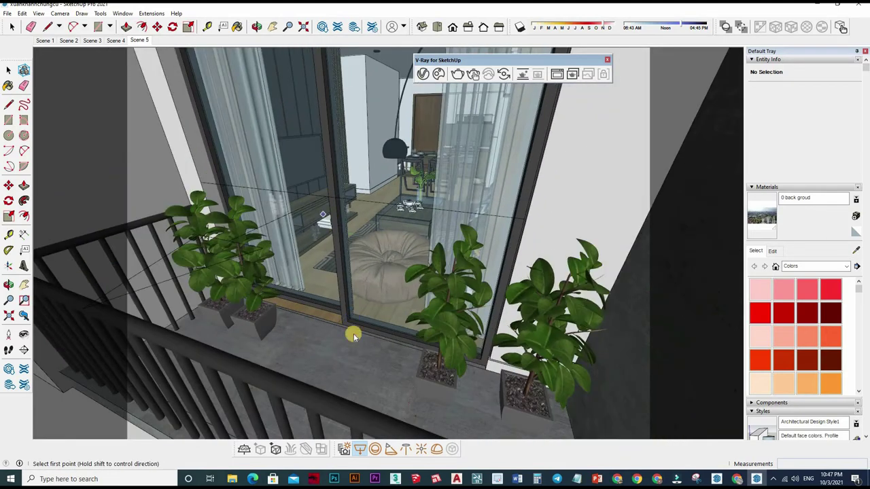
{"action": "key", "text": "space"}
Step: Flip the light along its blue axis, move it into place, and show its light settings
{"action": "right_click", "coordinate": [365, 392]}
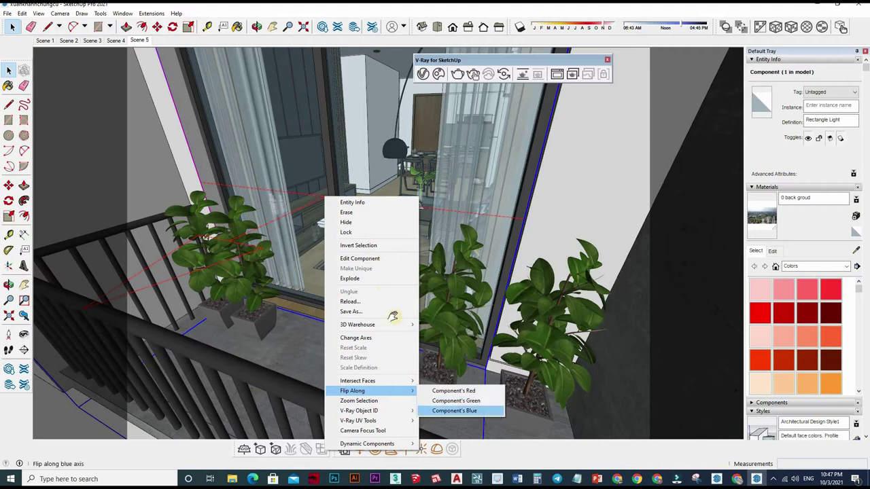
{"action": "left_click", "coordinate": [463, 410]}
{"action": "mouse_move", "coordinate": [462, 410]}
{"action": "middle_mouse_down"}
{"action": "mouse_move", "coordinate": [389, 398]}
{"action": "mouse_move", "coordinate": [378, 406]}
{"action": "middle_mouse_up"}
{"action": "key", "text": "m"}
{"action": "left_click", "coordinate": [383, 400]}
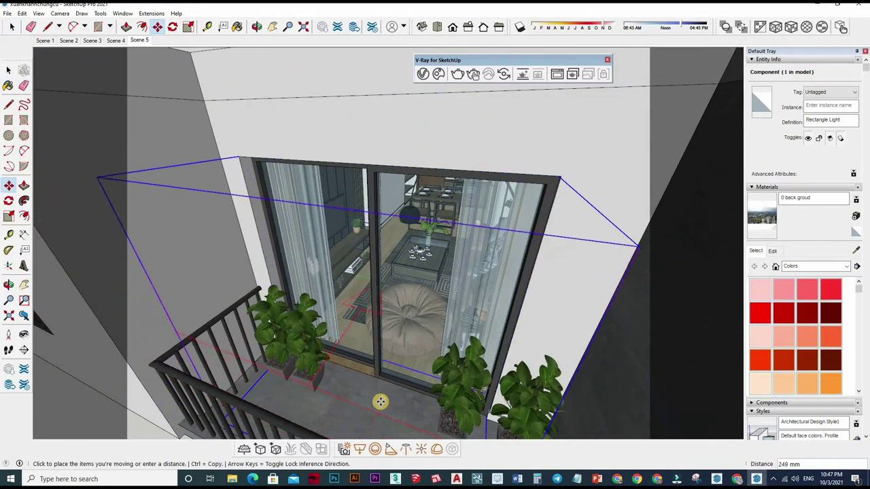
{"action": "left_click", "coordinate": [378, 404]}
{"action": "key", "text": "space"}
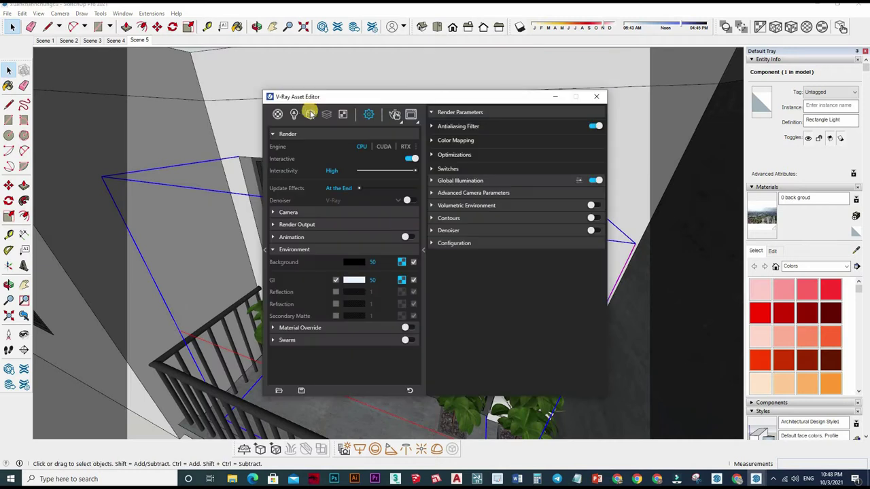
{"action": "left_click", "coordinate": [313, 159]}
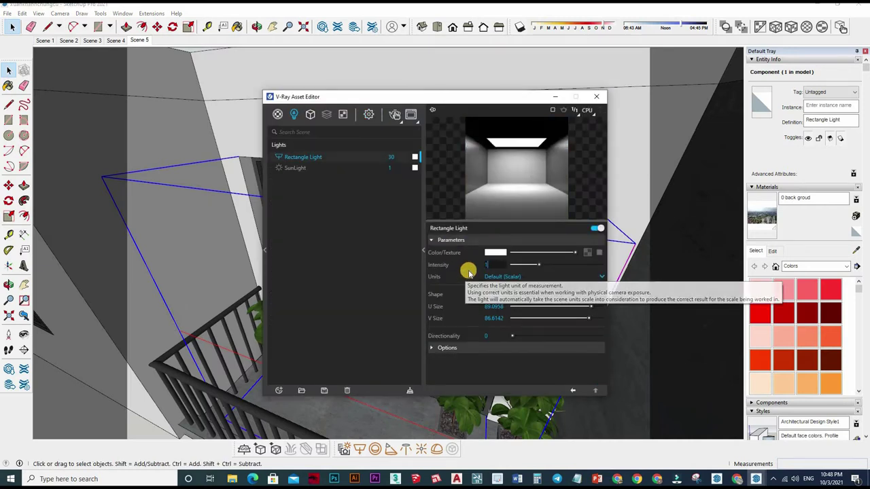
Step: Give the rectangle light intensity 1000 and tick Invisible under its Options
{"action": "type", "text": "1000"}
{"action": "key", "text": "Return"}
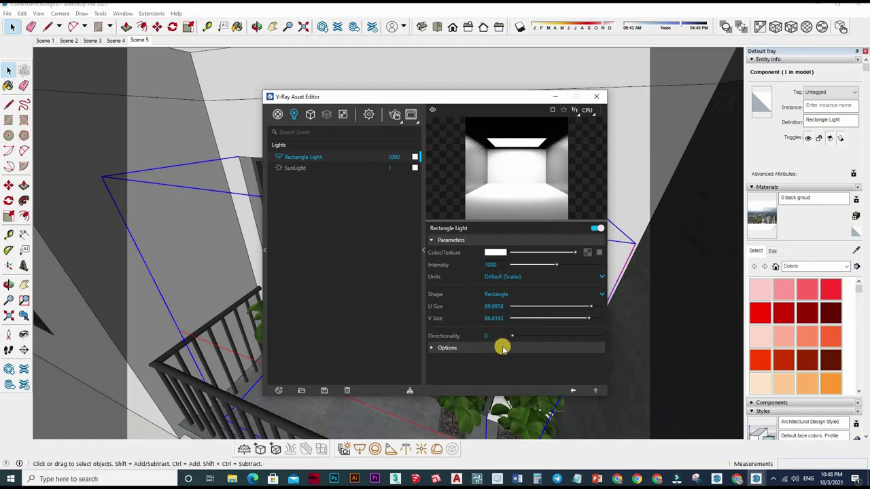
{"action": "left_click", "coordinate": [502, 347]}
{"action": "scroll", "coordinate": [488, 318], "scroll_direction": "down", "scroll_amount": 1}
{"action": "scroll", "coordinate": [487, 358], "scroll_direction": "down", "scroll_amount": 1}
{"action": "left_click", "coordinate": [488, 281]}
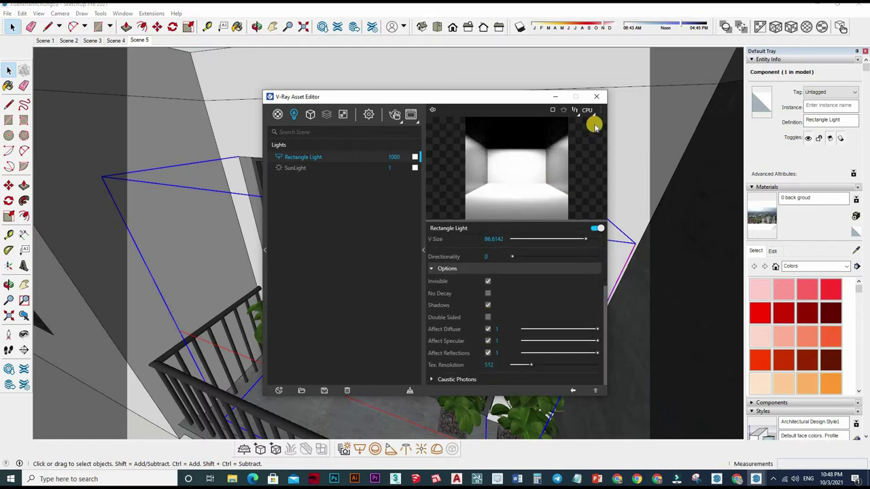
{"action": "key", "text": "alt+F4"}
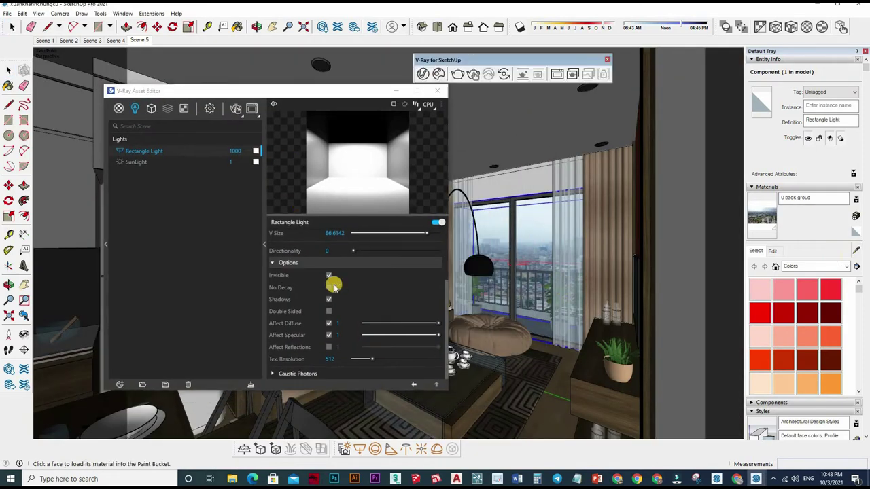
Step: Pick the 0 cua kinh glass material and make its reflection and refraction colours white
{"action": "left_click", "coordinate": [356, 260]}
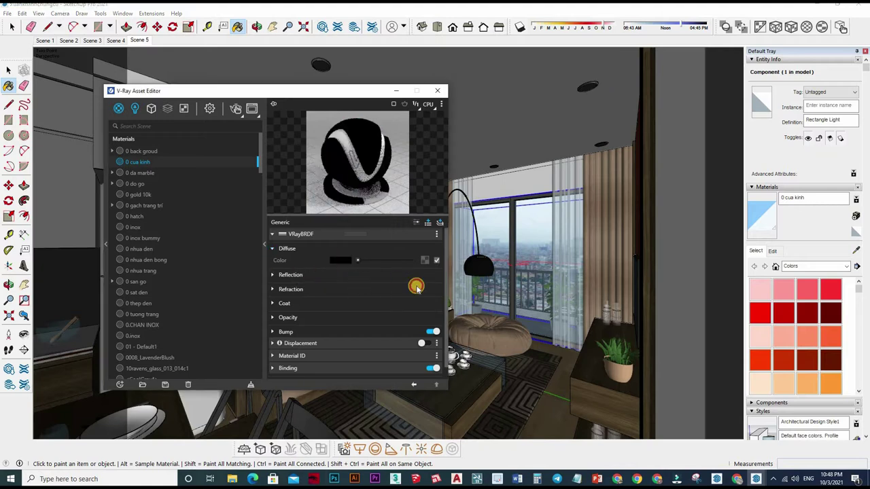
{"action": "left_click", "coordinate": [413, 275]}
{"action": "left_click", "coordinate": [411, 286]}
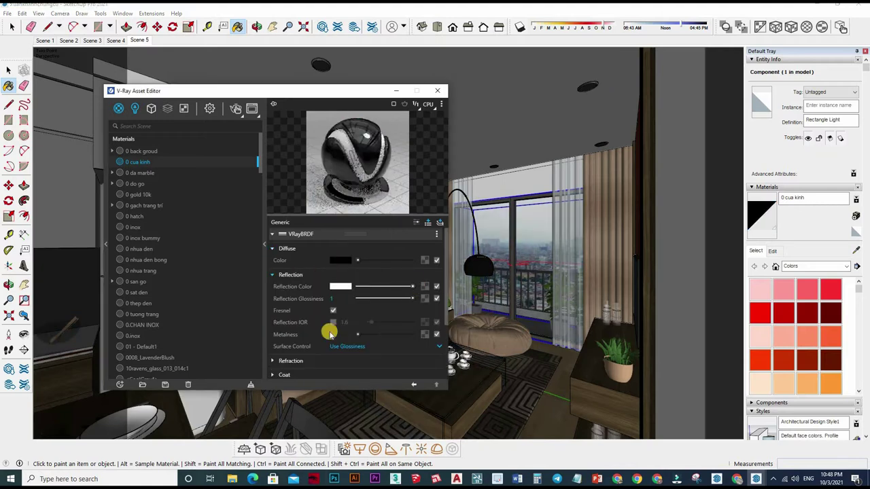
{"action": "scroll", "coordinate": [349, 286], "scroll_direction": "down", "scroll_amount": 5}
{"action": "left_click", "coordinate": [353, 276]}
{"action": "left_click", "coordinate": [412, 289]}
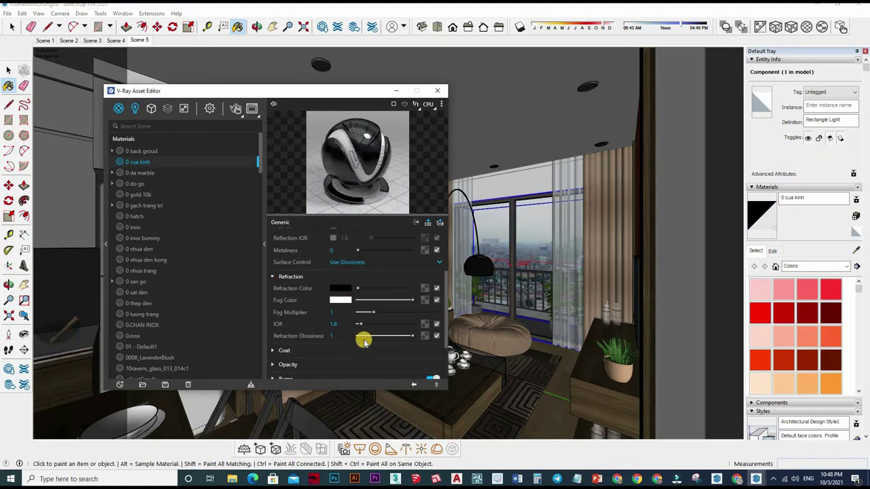
Step: Expand the glass's advanced reflection, anisotropy and dim distance settings
{"action": "left_click", "coordinate": [417, 221]}
{"action": "scroll", "coordinate": [386, 277], "scroll_direction": "up", "scroll_amount": 3}
{"action": "scroll", "coordinate": [361, 326], "scroll_direction": "down", "scroll_amount": 3}
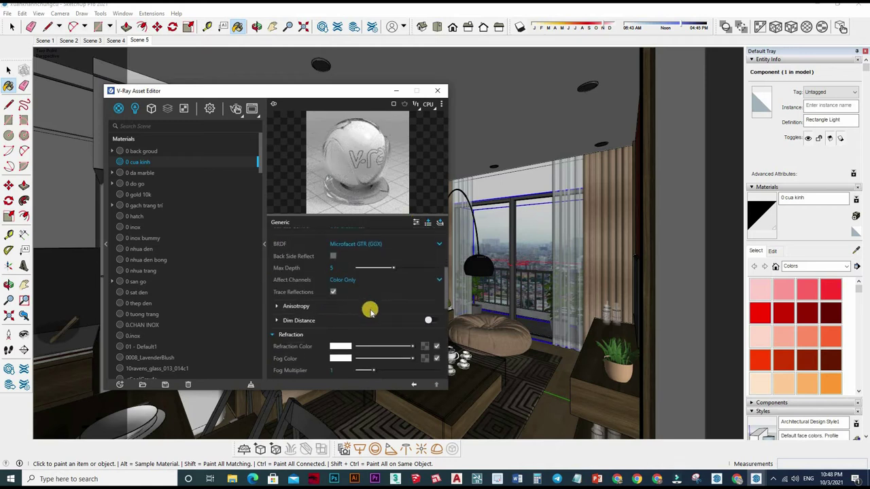
{"action": "left_click", "coordinate": [370, 306]}
{"action": "scroll", "coordinate": [384, 312], "scroll_direction": "down", "scroll_amount": 2}
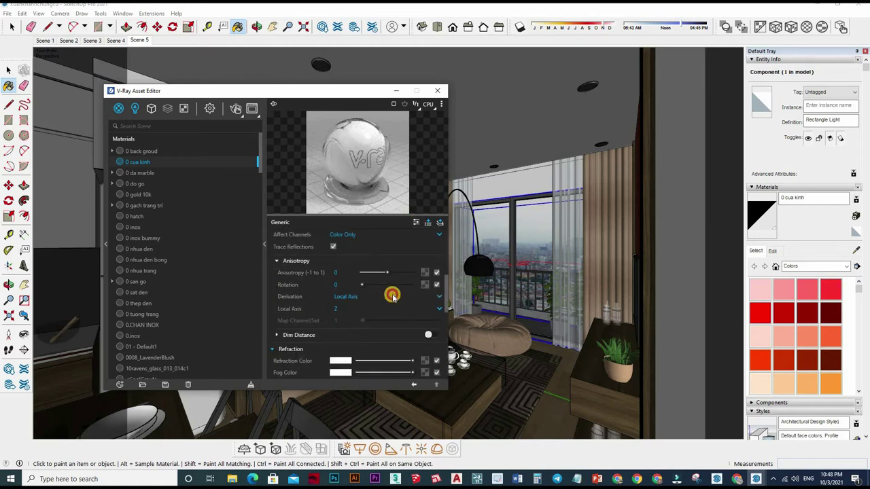
{"action": "left_click", "coordinate": [395, 242]}
{"action": "scroll", "coordinate": [388, 285], "scroll_direction": "up", "scroll_amount": 3}
{"action": "scroll", "coordinate": [388, 305], "scroll_direction": "down", "scroll_amount": 3}
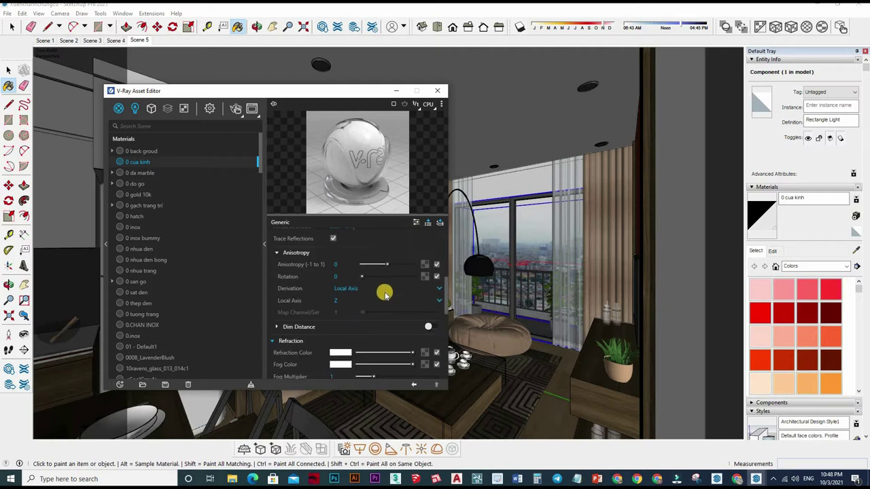
{"action": "scroll", "coordinate": [385, 294], "scroll_direction": "down", "scroll_amount": 2}
{"action": "left_click", "coordinate": [386, 289]}
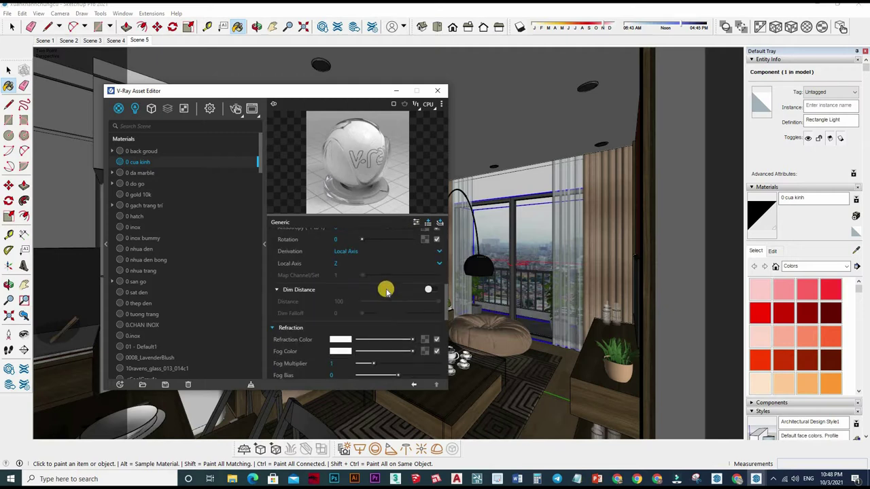
Step: Browse the material layer lists without adding one, keeping the Microfacet GTR (GGX) BRDF
{"action": "left_click", "coordinate": [426, 224]}
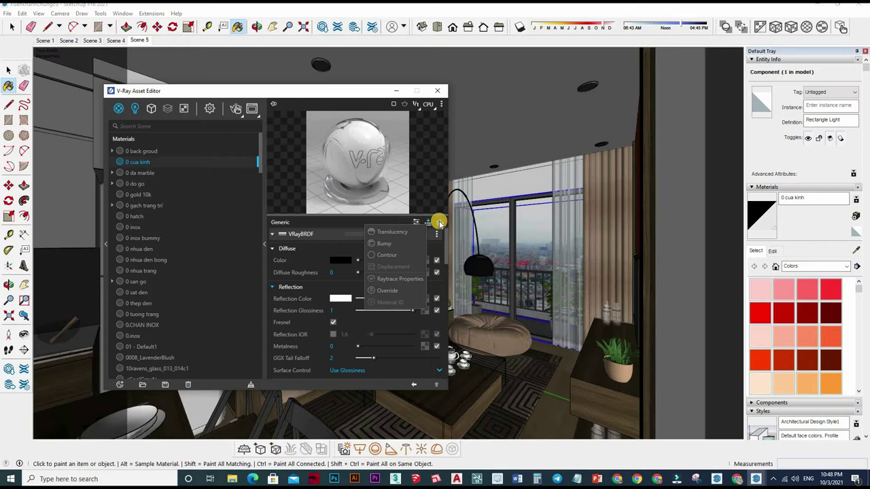
{"action": "left_click", "coordinate": [439, 223]}
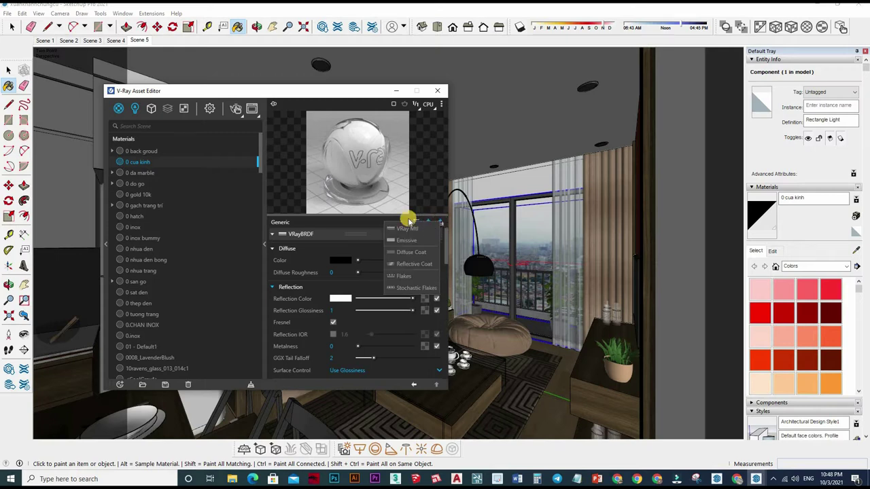
{"action": "left_click", "coordinate": [428, 223]}
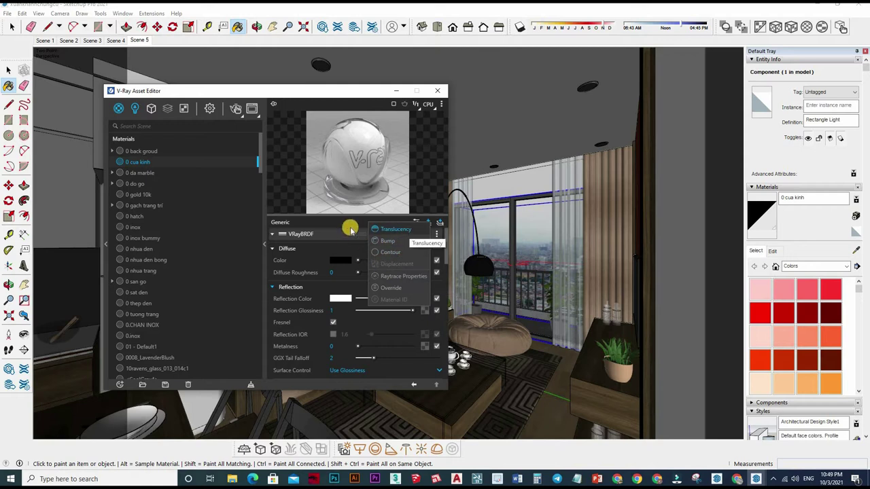
{"action": "left_click", "coordinate": [360, 352]}
{"action": "scroll", "coordinate": [361, 352], "scroll_direction": "down", "scroll_amount": 2}
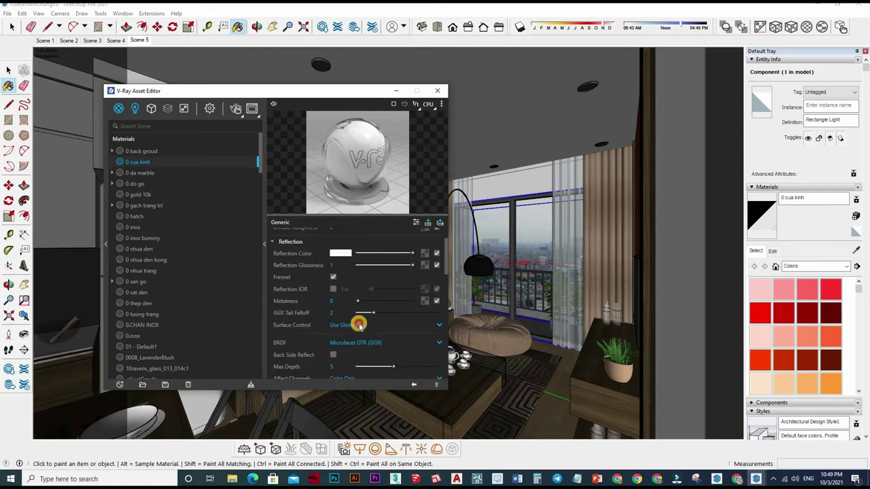
{"action": "left_click", "coordinate": [374, 342]}
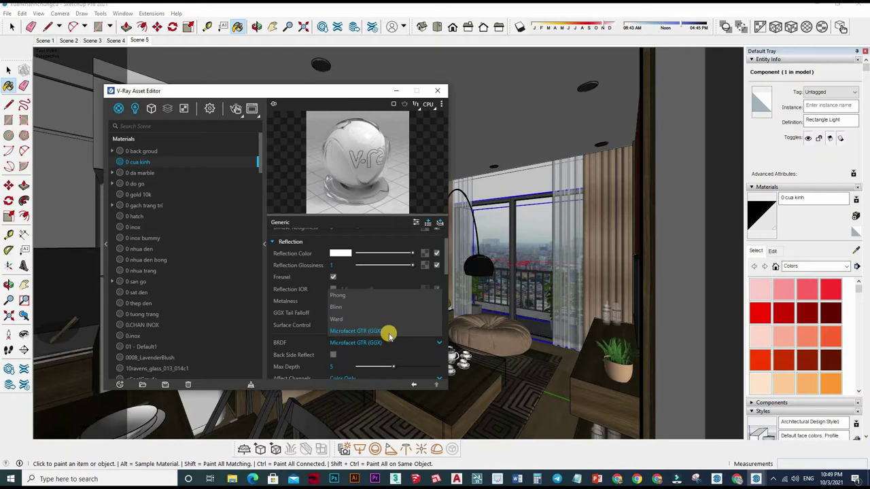
{"action": "left_click", "coordinate": [388, 333]}
{"action": "scroll", "coordinate": [388, 334], "scroll_direction": "down", "scroll_amount": 4}
Step: Set the glass reflections to affect Color + Alpha and start a render of the living room
{"action": "left_click", "coordinate": [342, 289]}
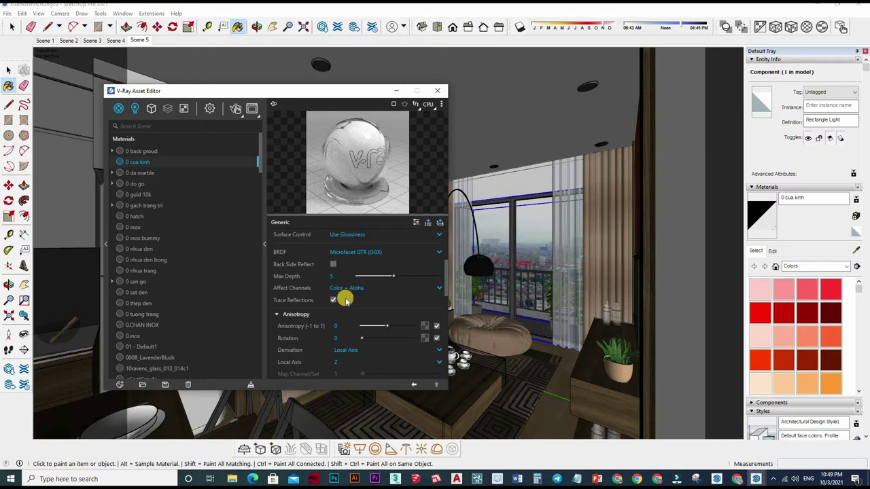
{"action": "left_click", "coordinate": [345, 312]}
{"action": "left_click", "coordinate": [357, 299]}
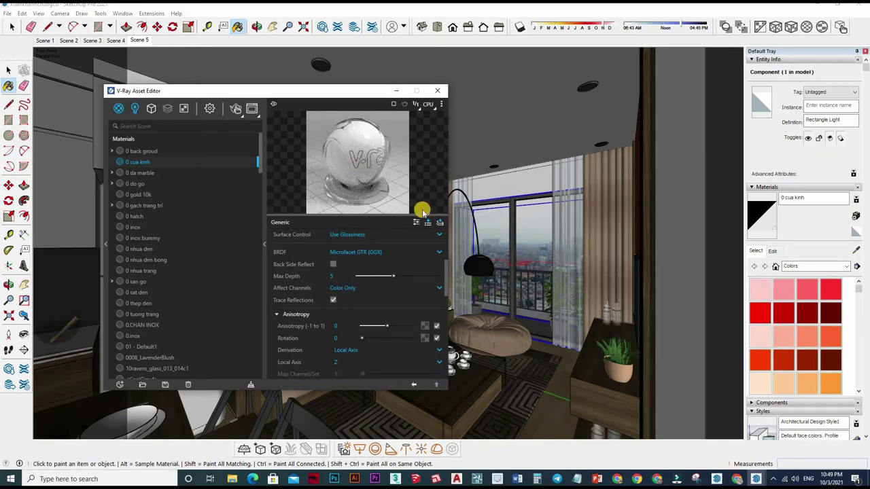
{"action": "left_click", "coordinate": [380, 288]}
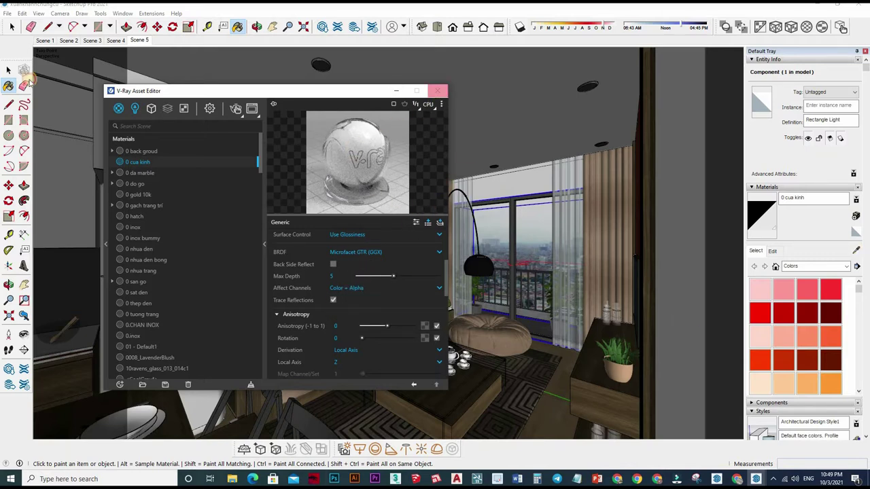
{"action": "left_click", "coordinate": [11, 70]}
Step: Zoom in and out on the noisy living-room render, then close the Frame Buffer
{"action": "left_click", "coordinate": [473, 74]}
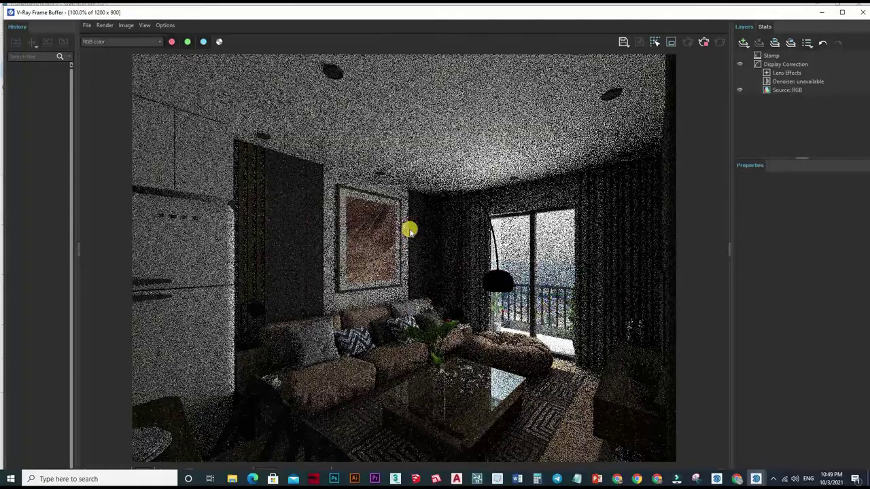
{"action": "scroll", "coordinate": [530, 293], "scroll_direction": "up", "scroll_amount": 5}
{"action": "scroll", "coordinate": [503, 272], "scroll_direction": "down", "scroll_amount": 4}
{"action": "scroll", "coordinate": [528, 394], "scroll_direction": "down", "scroll_amount": 1}
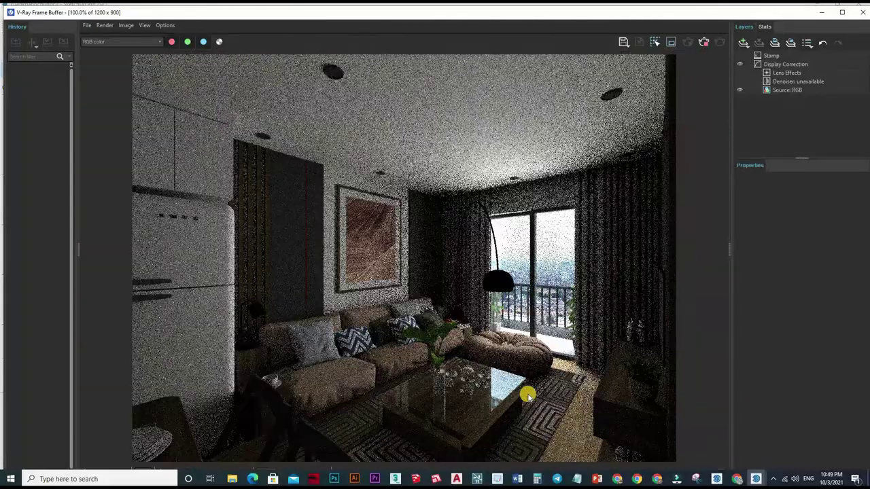
{"action": "scroll", "coordinate": [482, 285], "scroll_direction": "up", "scroll_amount": 1}
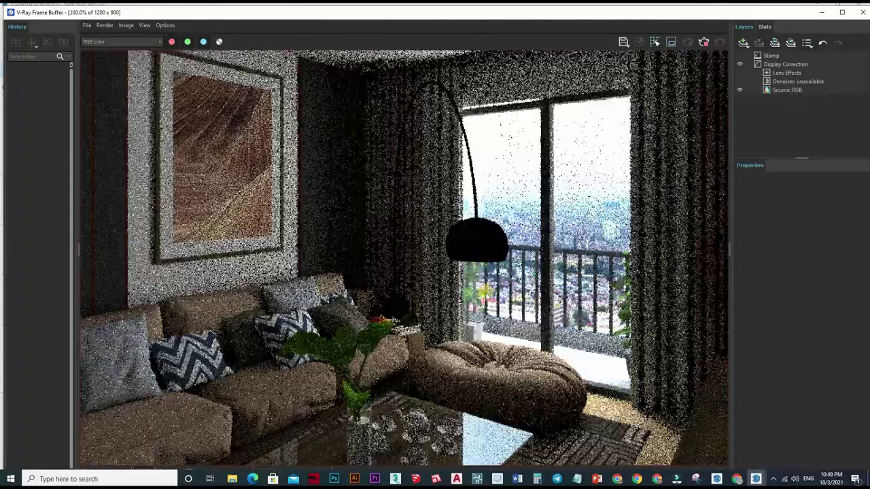
{"action": "scroll", "coordinate": [482, 290], "scroll_direction": "down", "scroll_amount": 1}
{"action": "scroll", "coordinate": [480, 313], "scroll_direction": "down", "scroll_amount": 1}
{"action": "scroll", "coordinate": [469, 272], "scroll_direction": "up", "scroll_amount": 1}
{"action": "scroll", "coordinate": [474, 296], "scroll_direction": "down", "scroll_amount": 1}
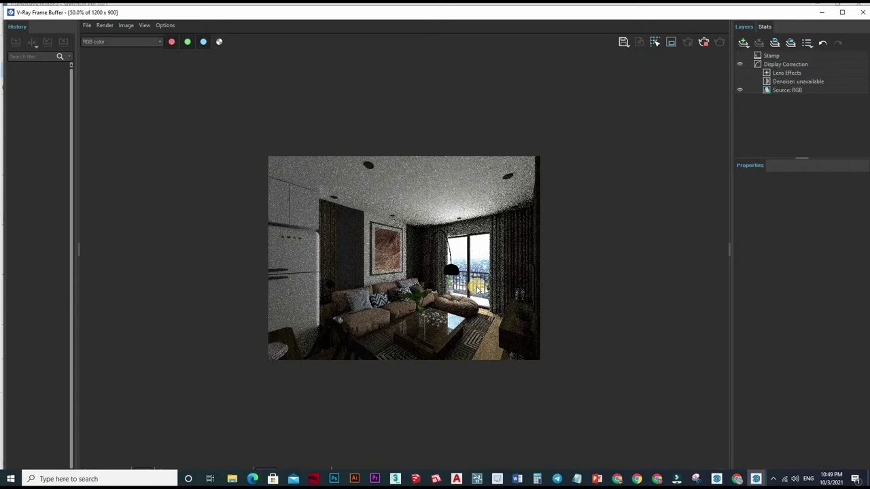
{"action": "left_click", "coordinate": [863, 12]}
{"action": "left_click", "coordinate": [427, 74]}
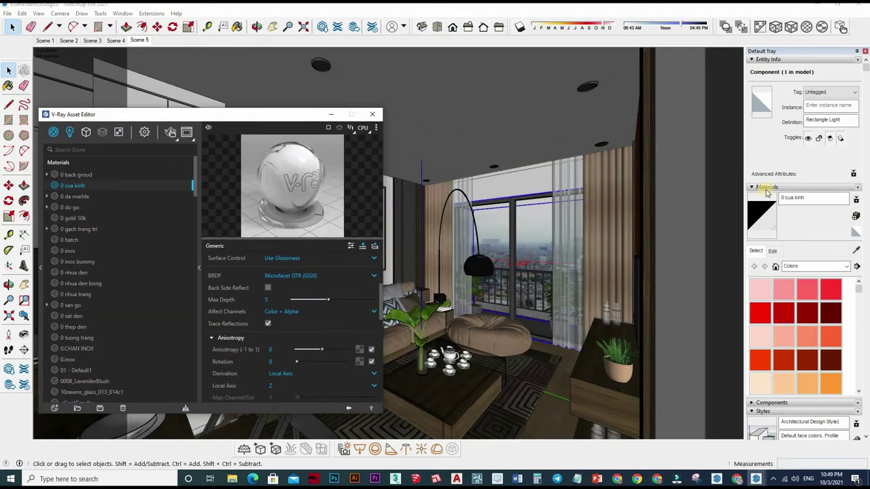
Step: Set the Rectangle Light's intensity to 3000 in the V-Ray Lights list
{"action": "left_click", "coordinate": [492, 240]}
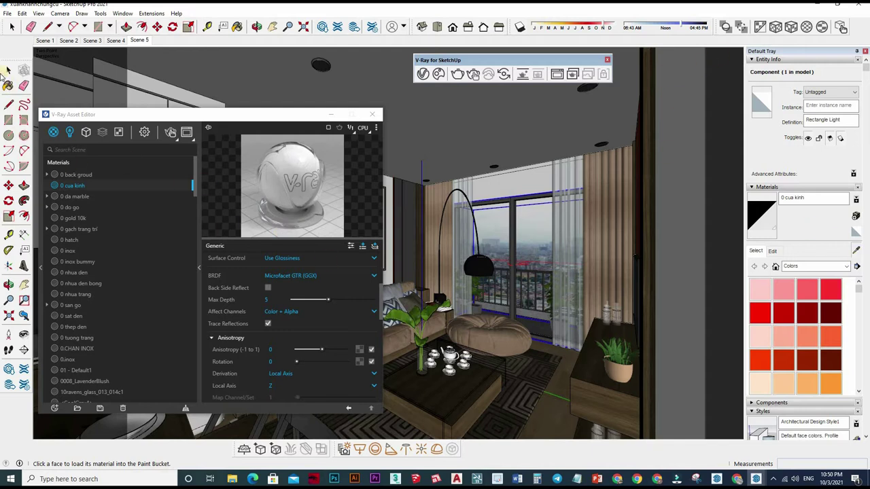
{"action": "key", "text": "space"}
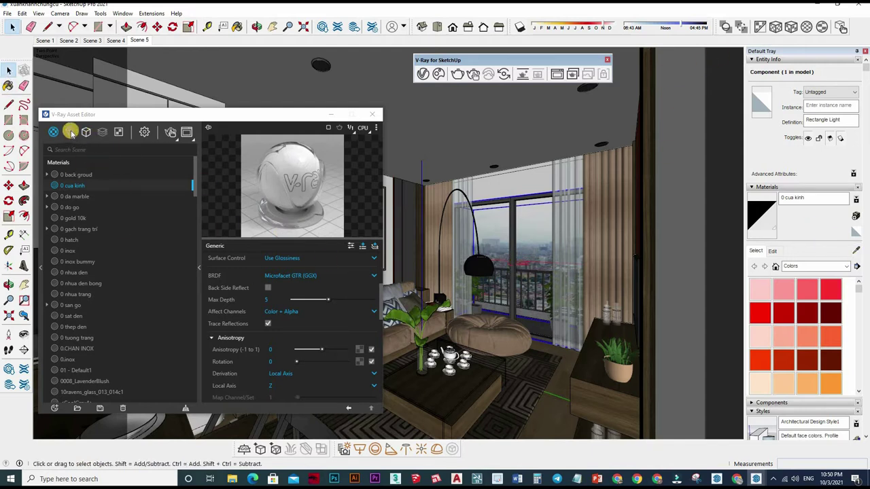
{"action": "left_click", "coordinate": [138, 178]}
{"action": "left_click", "coordinate": [139, 178]}
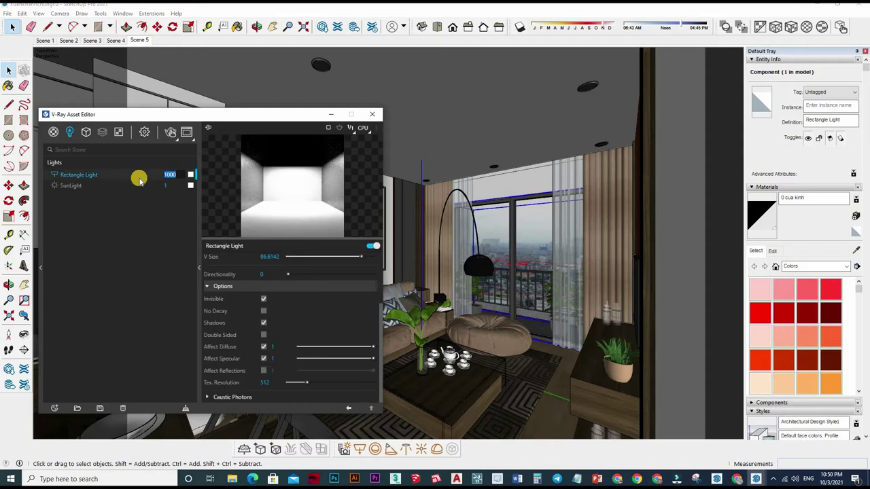
{"action": "key", "text": "Return"}
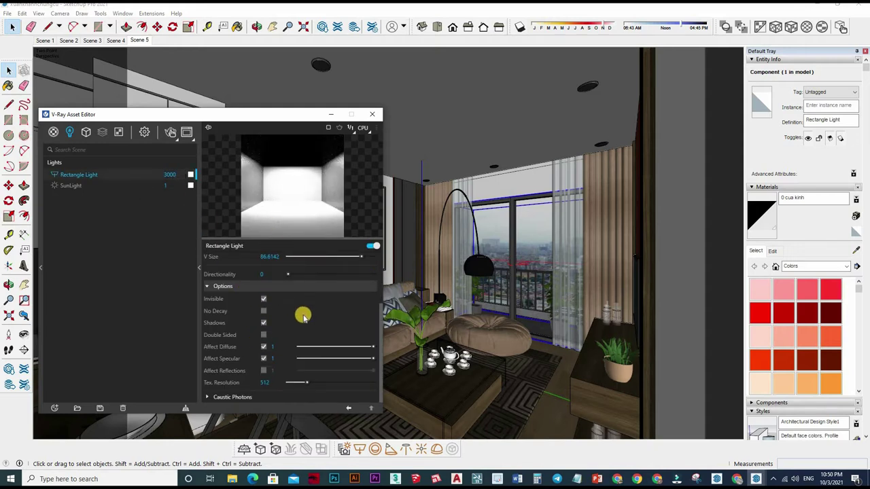
Step: Check the light colour texture options, keep Default (Scalar) units, and close the Asset Editor
{"action": "scroll", "coordinate": [333, 275], "scroll_direction": "up", "scroll_amount": 2}
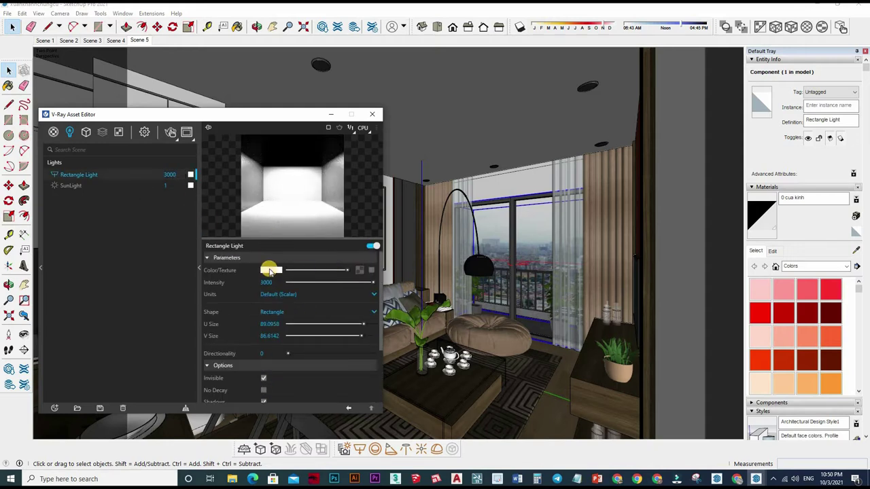
{"action": "mouse_move", "coordinate": [270, 269]}
{"action": "left_click", "coordinate": [372, 270]}
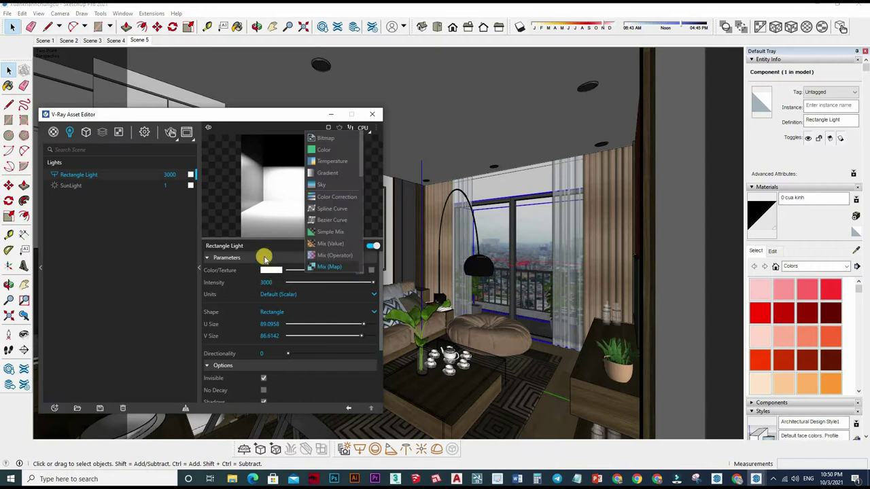
{"action": "left_click", "coordinate": [269, 257]}
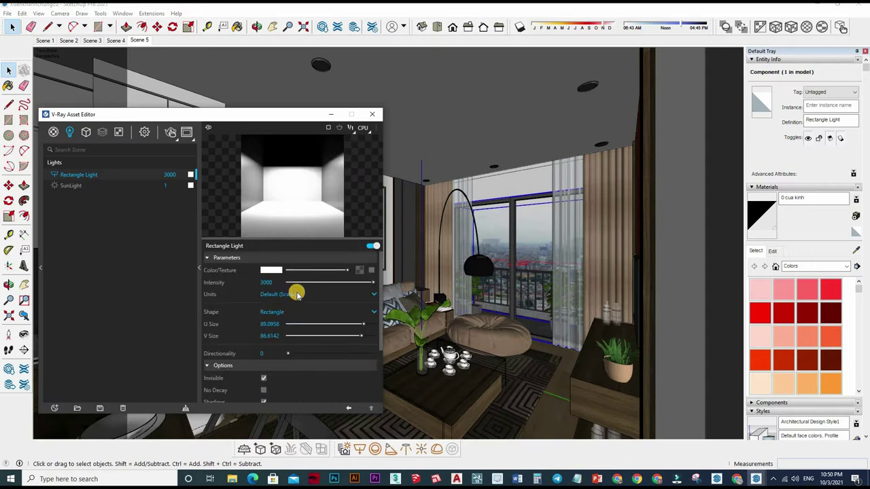
{"action": "left_click", "coordinate": [297, 293]}
{"action": "left_click", "coordinate": [290, 308]}
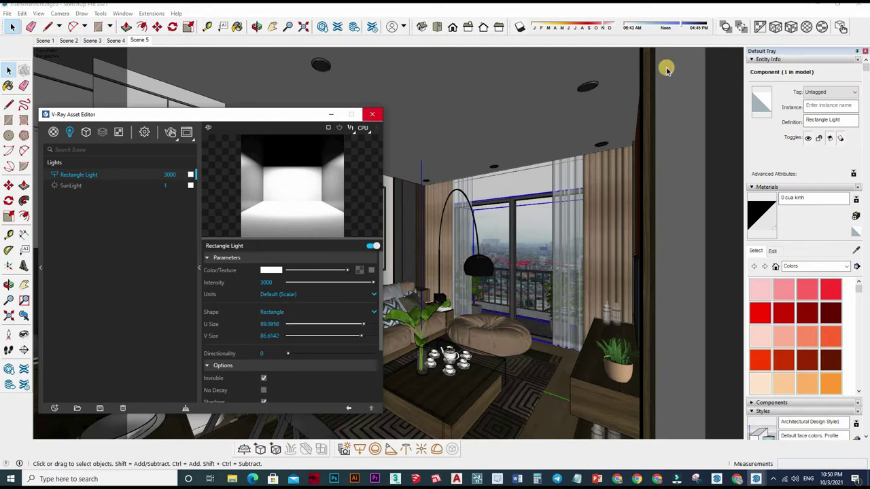
{"action": "left_click", "coordinate": [371, 114]}
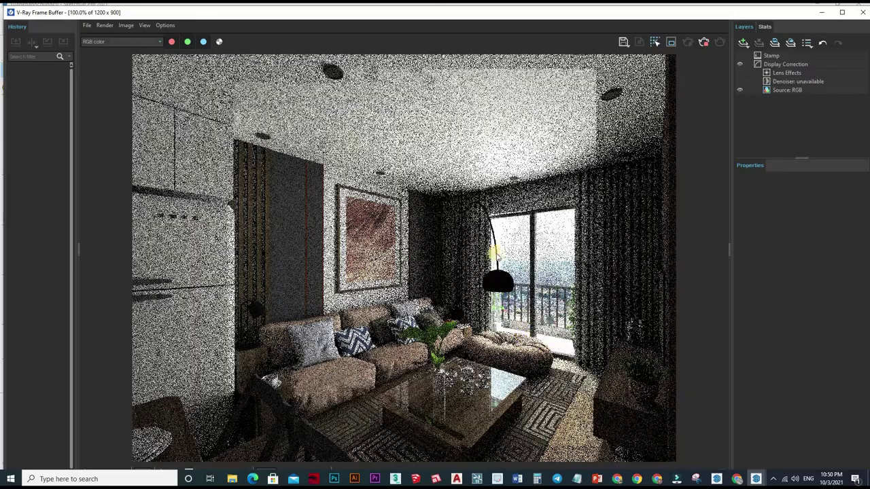
Step: Inspect the brighter render, then stop it and close the Frame Buffer
{"action": "scroll", "coordinate": [544, 316], "scroll_direction": "up", "scroll_amount": 2}
{"action": "scroll", "coordinate": [552, 309], "scroll_direction": "up", "scroll_amount": 2}
{"action": "scroll", "coordinate": [550, 309], "scroll_direction": "down", "scroll_amount": 2}
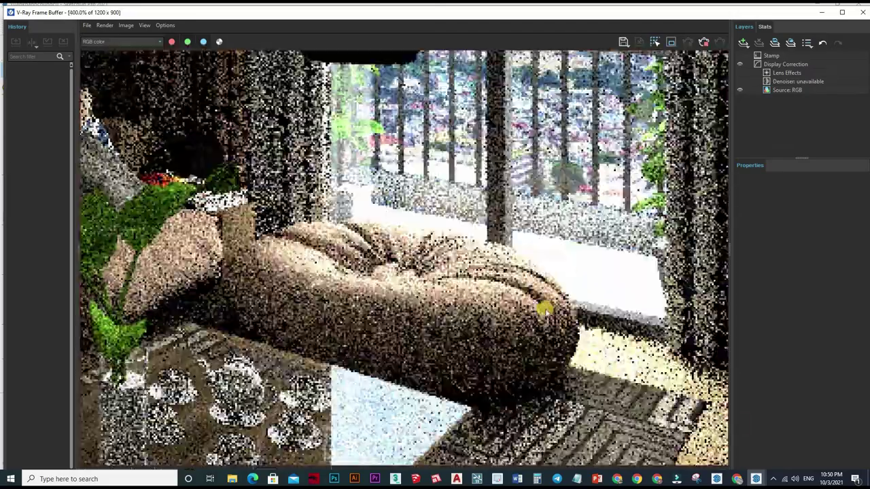
{"action": "scroll", "coordinate": [524, 355], "scroll_direction": "down", "scroll_amount": 2}
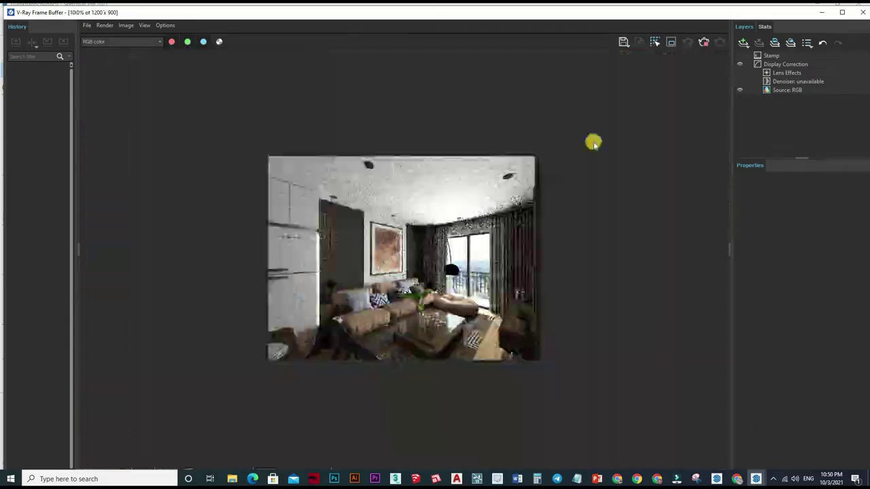
{"action": "left_click", "coordinate": [703, 42]}
{"action": "left_click", "coordinate": [863, 12]}
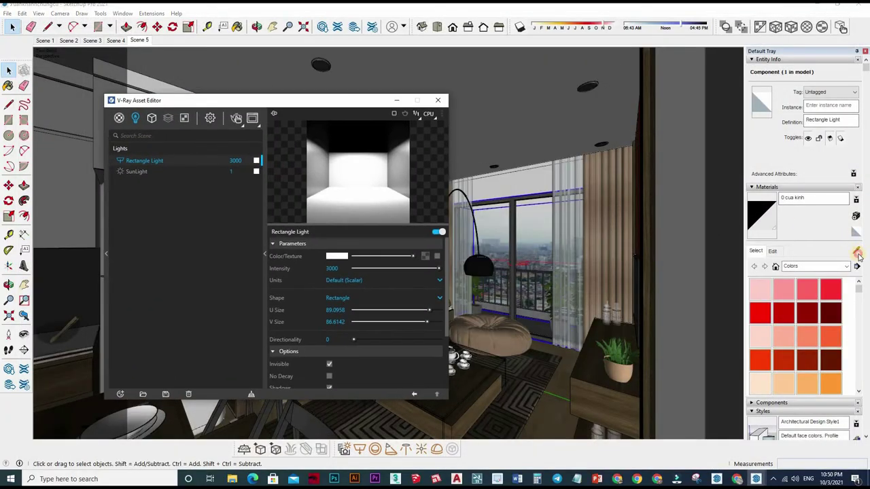
Step: Sample the rug, open its Diffuse bitmap image in Photos, and open a new File Explorer window
{"action": "key", "text": "b"}
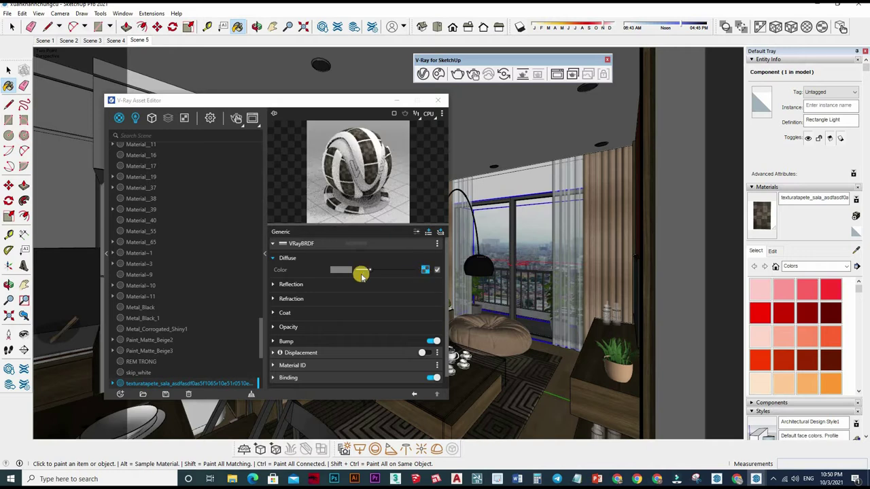
{"action": "left_click", "coordinate": [422, 271]}
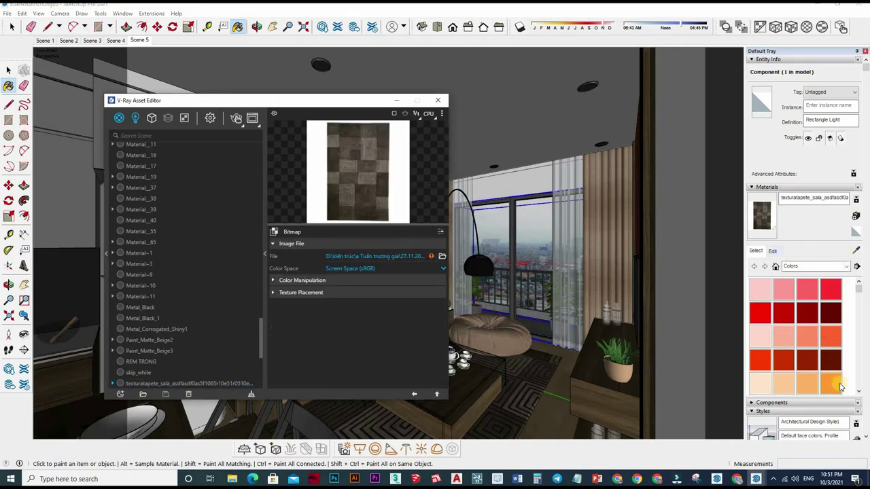
{"action": "double_click", "coordinate": [369, 204]}
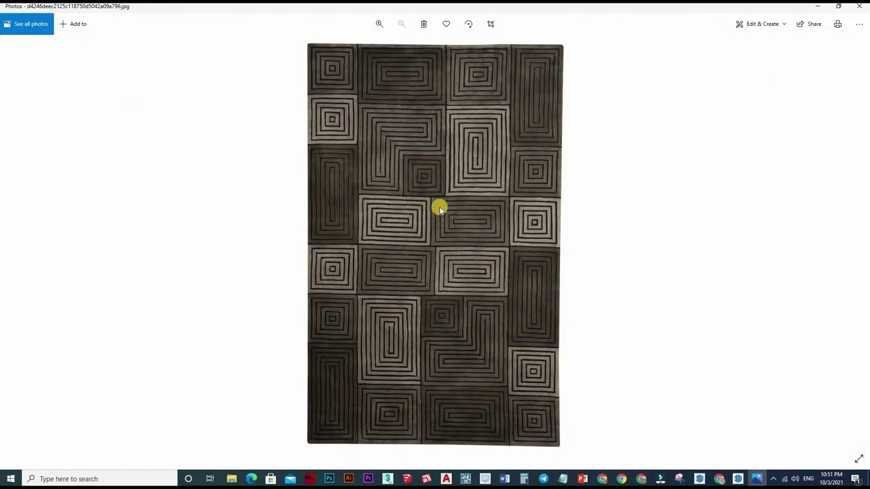
{"action": "left_click", "coordinate": [231, 479]}
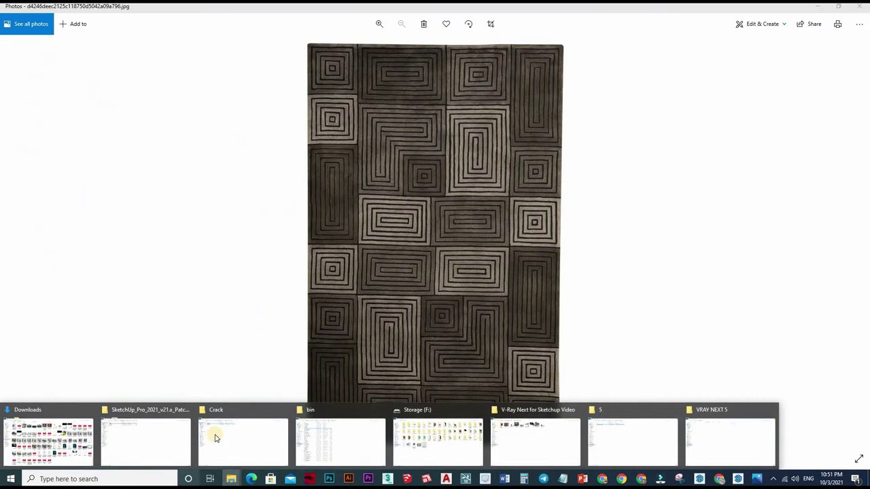
{"action": "right_click", "coordinate": [231, 479]}
{"action": "left_click", "coordinate": [208, 430]}
Step: Browse to the VRAY NEXT 5 > xuankhanhchungcu project folder
{"action": "left_click", "coordinate": [555, 136]}
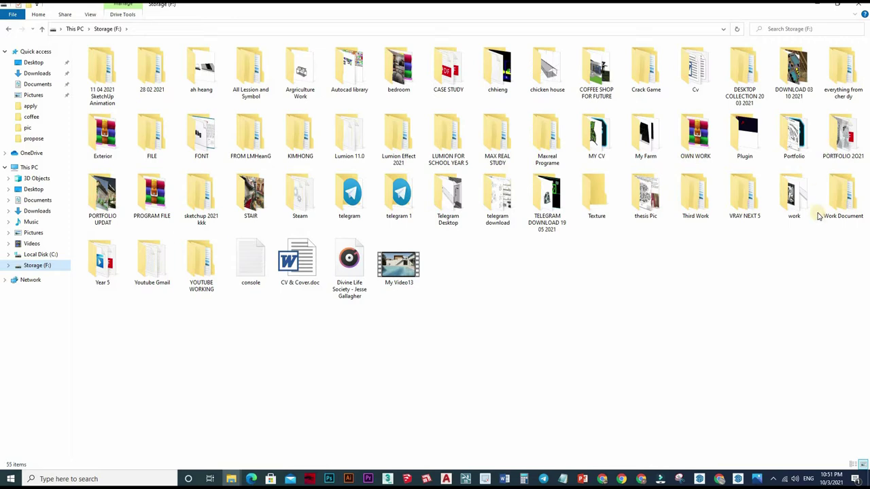
{"action": "double_click", "coordinate": [748, 197]}
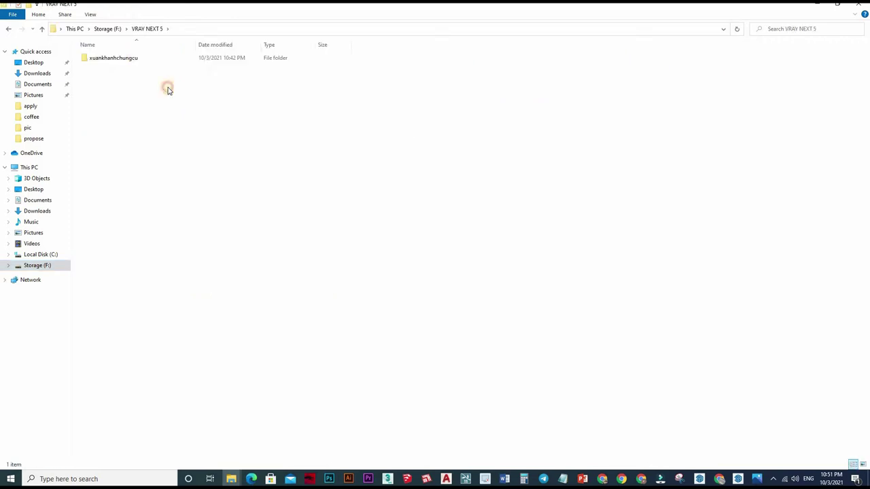
{"action": "key", "text": "Down"}
{"action": "key", "text": "Return"}
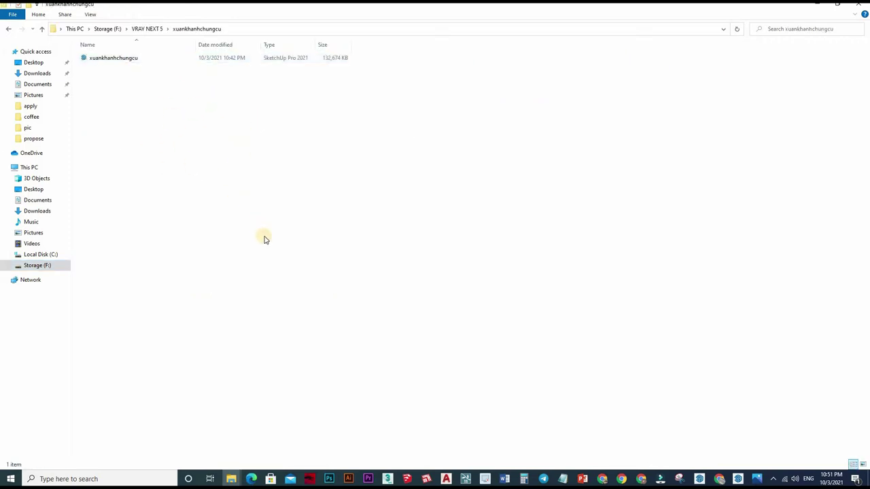
Step: Create a new folder named TEXTURE beside the model file
{"action": "right_click", "coordinate": [242, 128]}
{"action": "left_click", "coordinate": [374, 237]}
{"action": "left_click", "coordinate": [169, 163]}
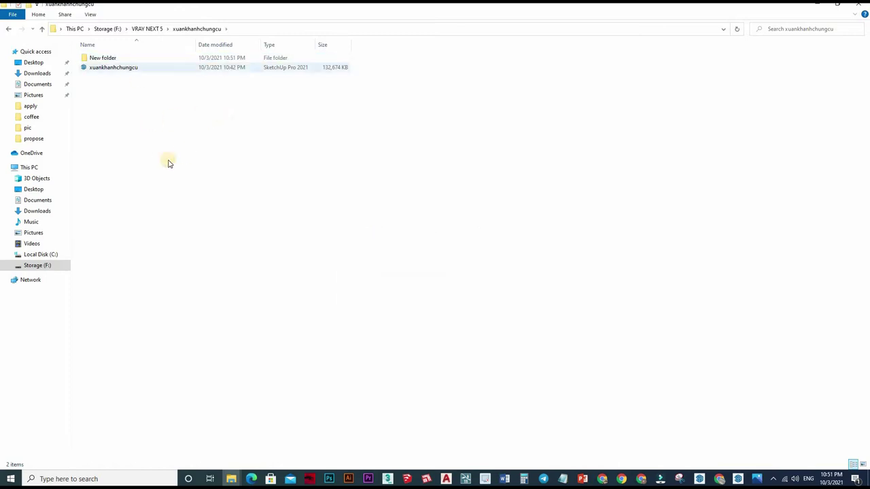
{"action": "right_click", "coordinate": [130, 58]}
{"action": "left_click", "coordinate": [136, 257]}
{"action": "right_click", "coordinate": [104, 59]}
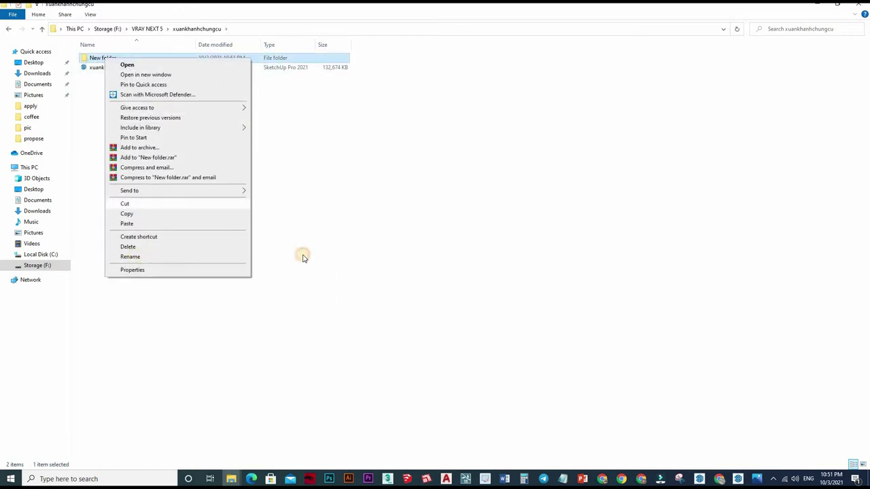
{"action": "key", "text": "m"}
{"action": "type", "text": "TEXTURE"}
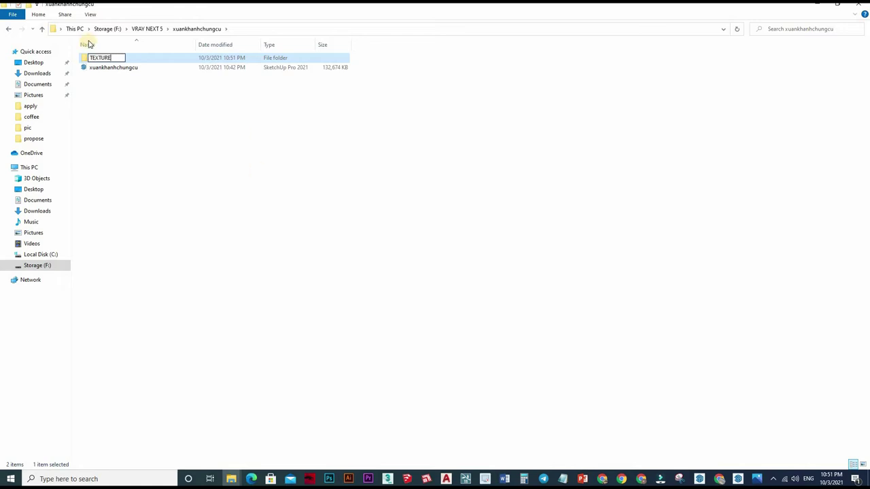
{"action": "key", "text": "Return"}
Step: Paste the rug JPG into TEXTURE, view it as Medium icons, and close Explorer
{"action": "double_click", "coordinate": [110, 58]}
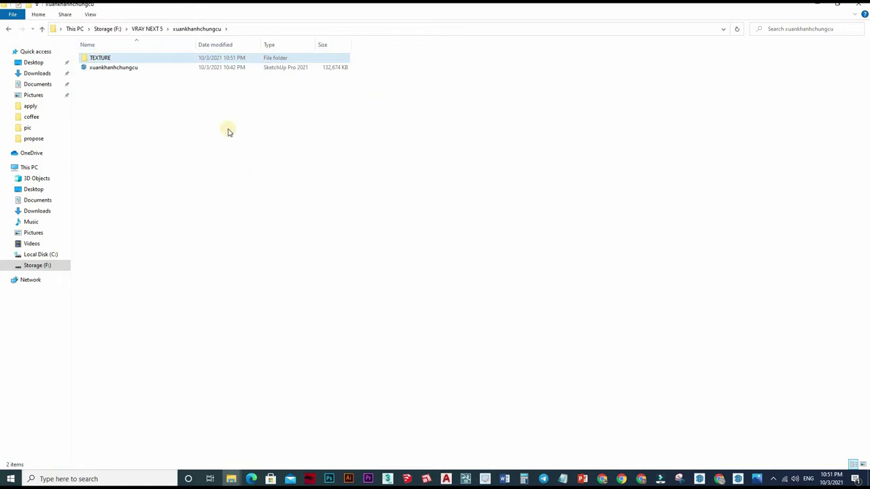
{"action": "key", "text": "ctrl+v"}
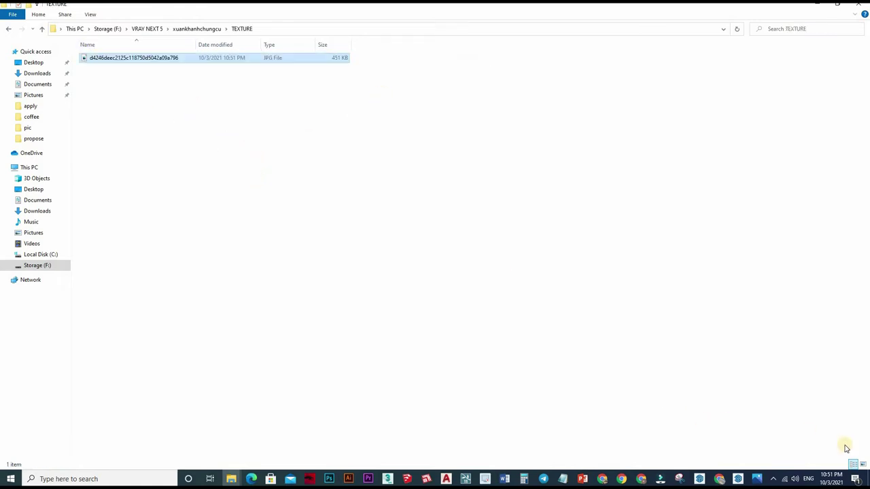
{"action": "scroll", "coordinate": [382, 158], "scroll_direction": "up", "scroll_amount": 3, "text": "ctrl"}
{"action": "left_click", "coordinate": [740, 198]}
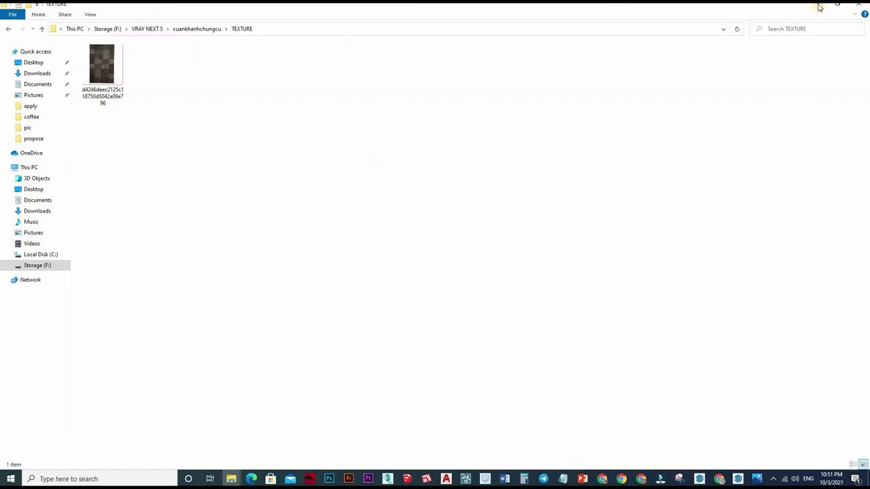
{"action": "left_click", "coordinate": [858, 6]}
Step: Relink the rug bitmap to the JPG in Storage (F:) > VRAY NEXT 5 > xuankhanhchungcu > TEXTURE
{"action": "key", "text": "alt+F4"}
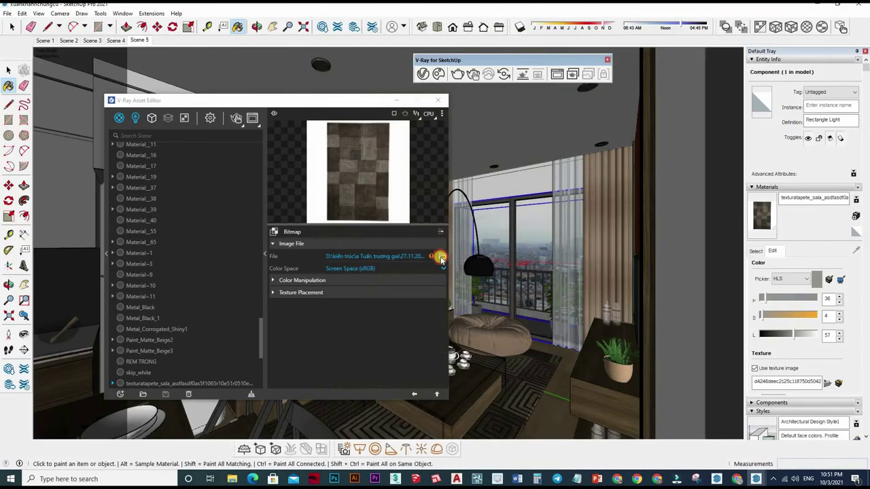
{"action": "left_click", "coordinate": [344, 188]}
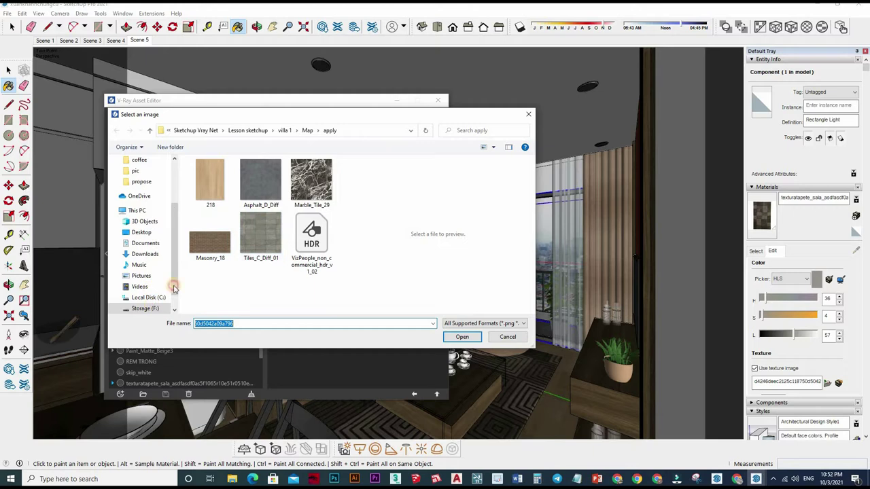
{"action": "left_click", "coordinate": [145, 308]}
{"action": "scroll", "coordinate": [207, 203], "scroll_direction": "down", "scroll_amount": 3}
{"action": "scroll", "coordinate": [207, 173], "scroll_direction": "down", "scroll_amount": 2}
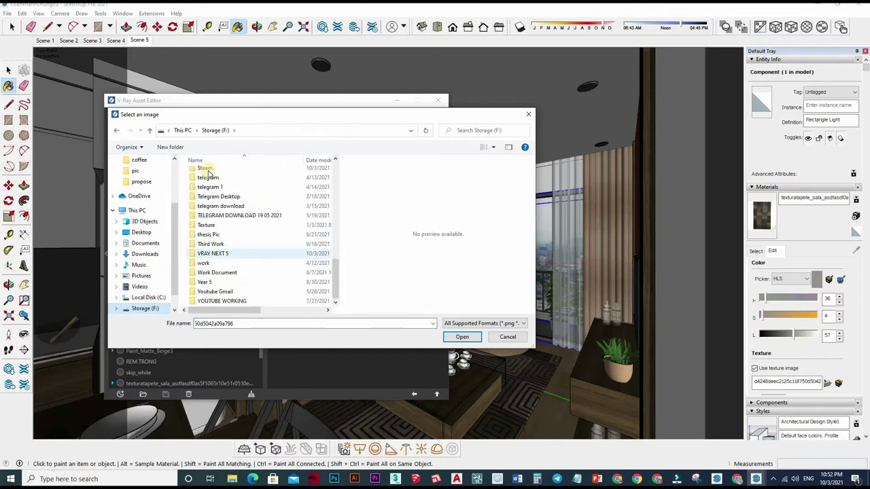
{"action": "key", "text": "Return"}
{"action": "double_click", "coordinate": [208, 171]}
{"action": "left_click", "coordinate": [461, 336]}
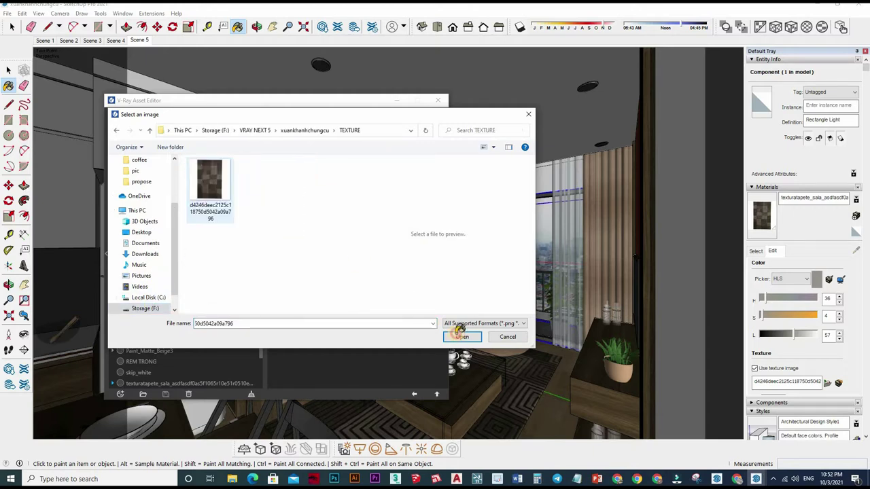
{"action": "key", "text": "Return"}
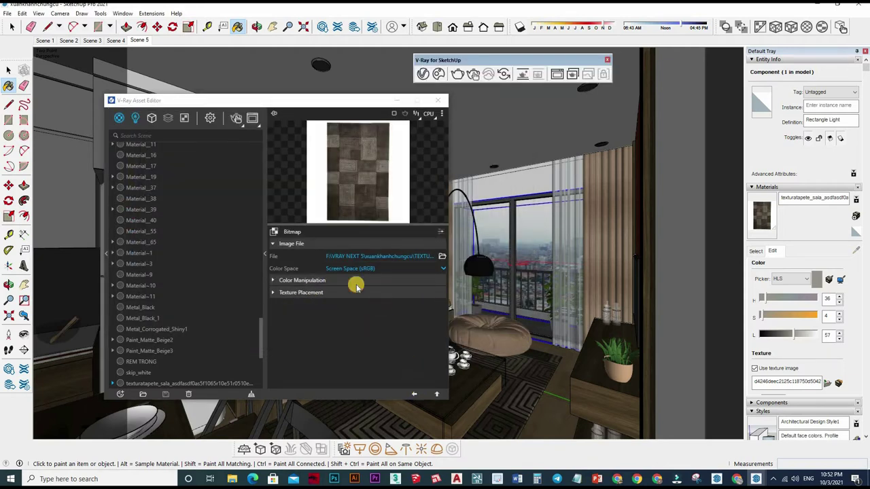
{"action": "left_click", "coordinate": [388, 283]}
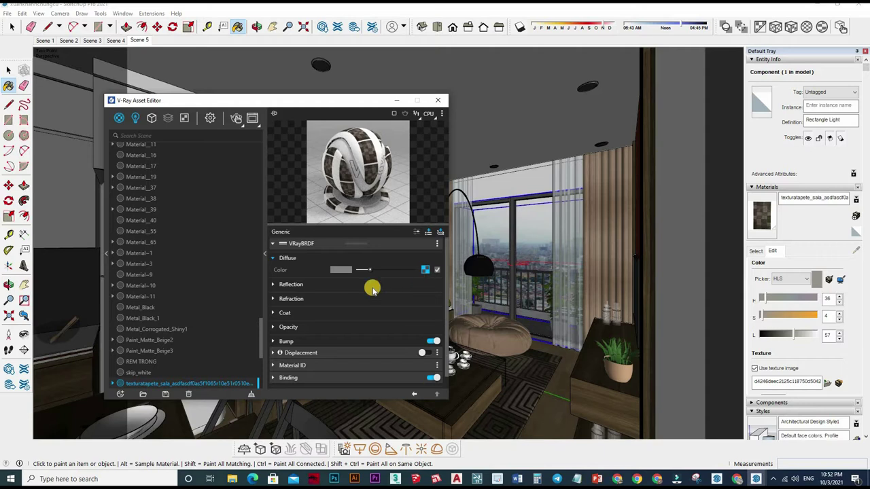
Step: Make the rug's reflection colour white and leave its reflection glossiness slot empty
{"action": "left_click", "coordinate": [375, 287]}
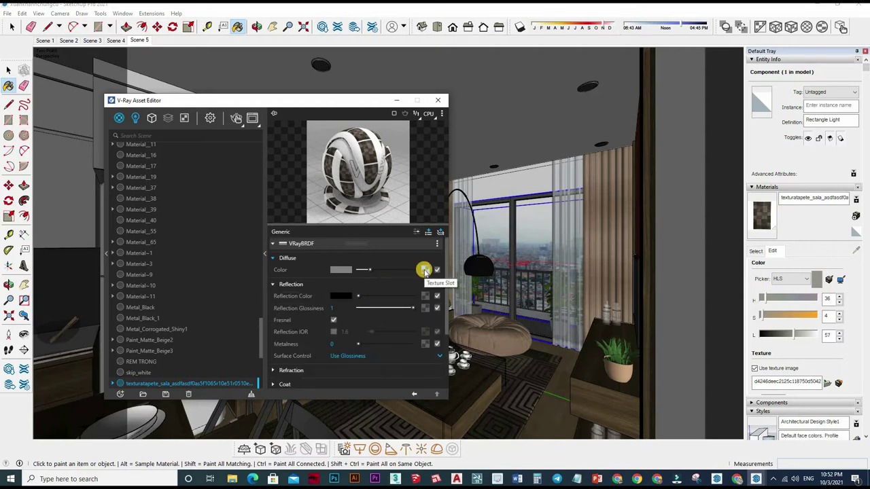
{"action": "left_click_drag", "start_coordinate": [358, 297], "coordinate": [428, 292]}
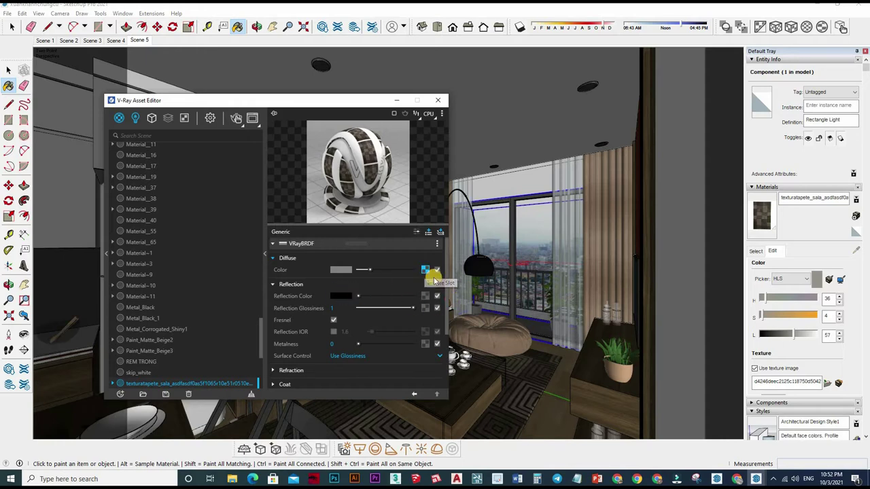
{"action": "right_click", "coordinate": [408, 299]}
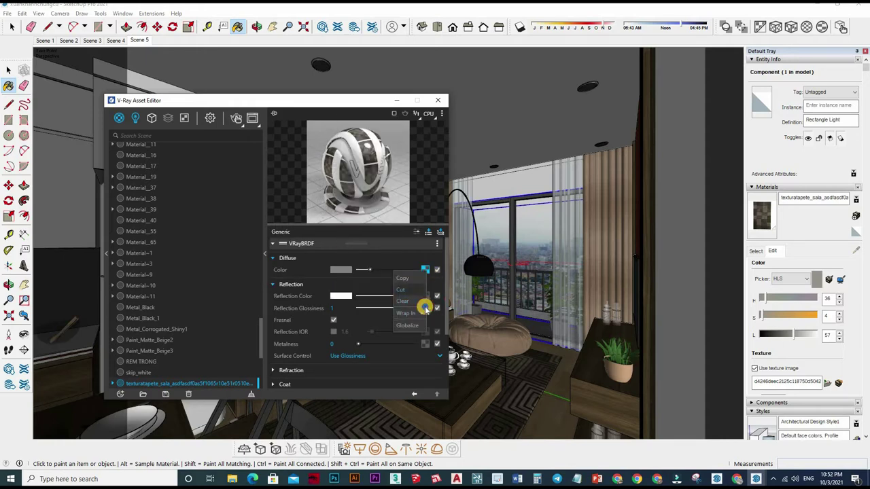
{"action": "left_click", "coordinate": [424, 306]}
{"action": "right_click", "coordinate": [426, 309]}
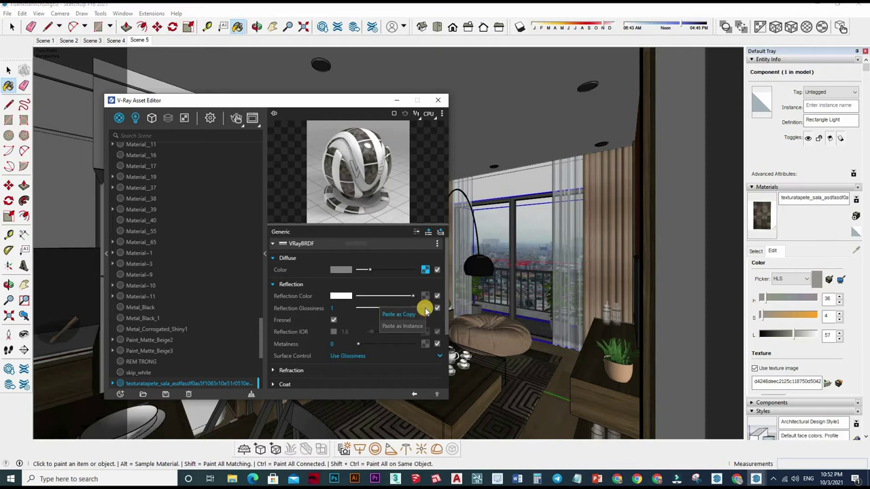
{"action": "left_click", "coordinate": [423, 313]}
{"action": "right_click", "coordinate": [393, 277]}
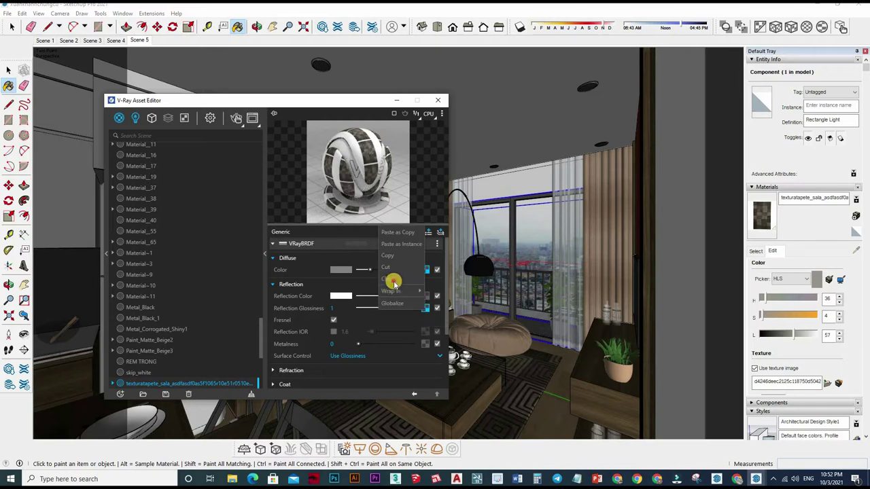
{"action": "left_click", "coordinate": [393, 281]}
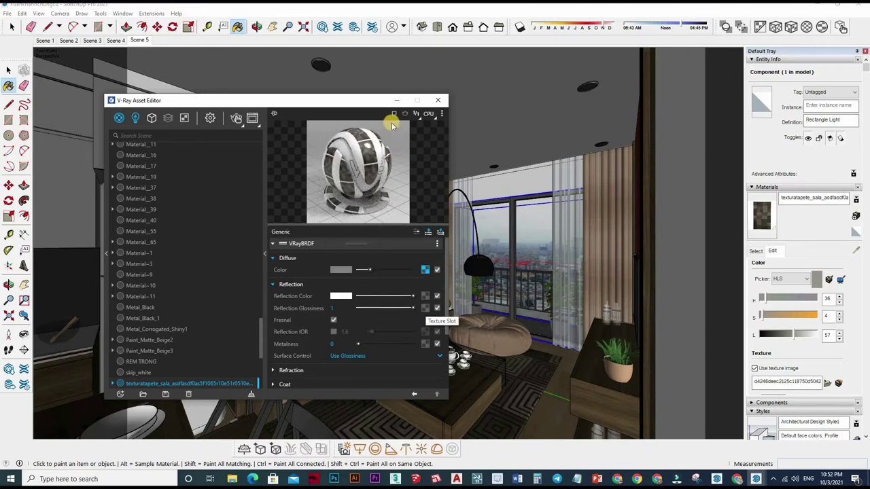
Step: Assign a Bitmap texture with no image to Reflection Glossiness and open its settings
{"action": "left_click", "coordinate": [425, 270]}
{"action": "left_click", "coordinate": [403, 168]}
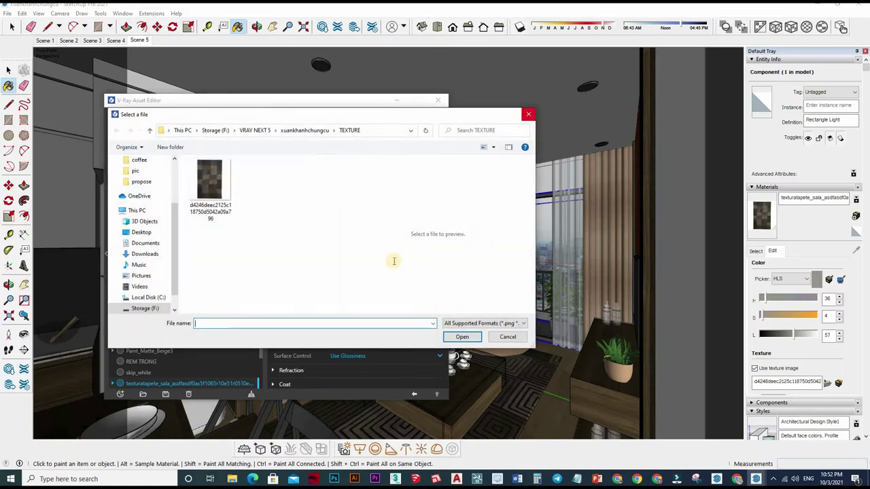
{"action": "key", "text": "Escape"}
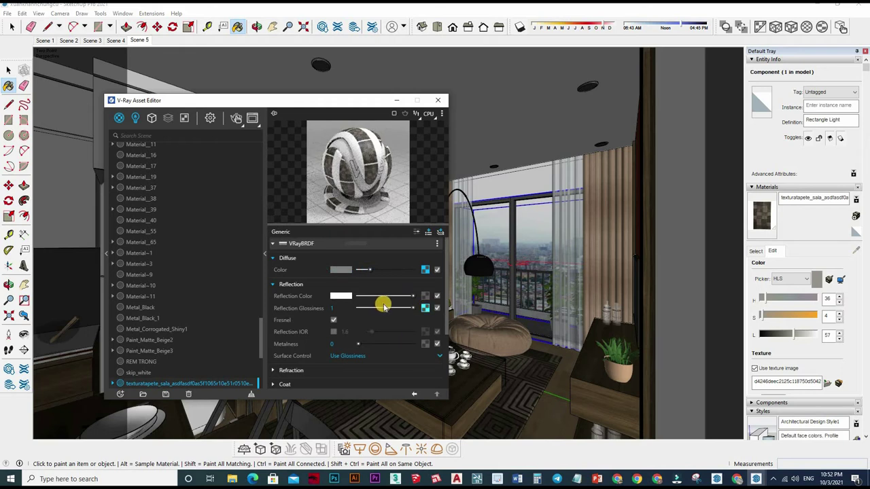
{"action": "right_click", "coordinate": [406, 253]}
{"action": "mouse_move", "coordinate": [391, 290]}
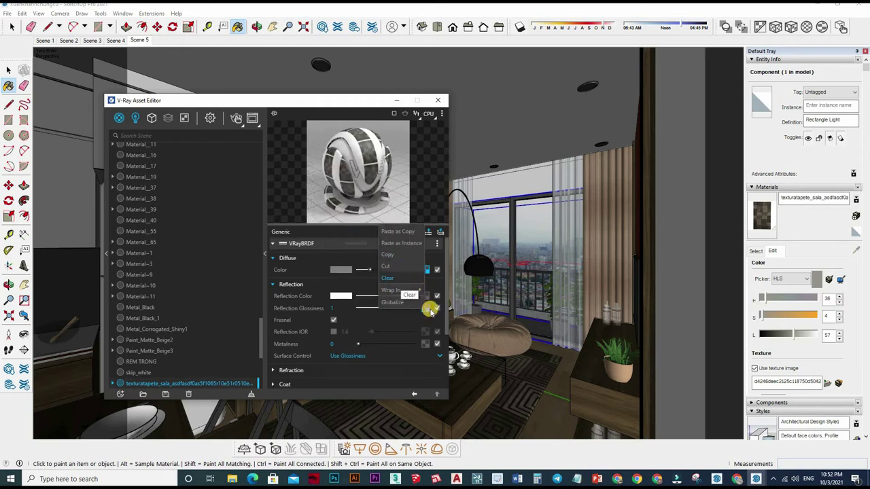
{"action": "left_click", "coordinate": [338, 256]}
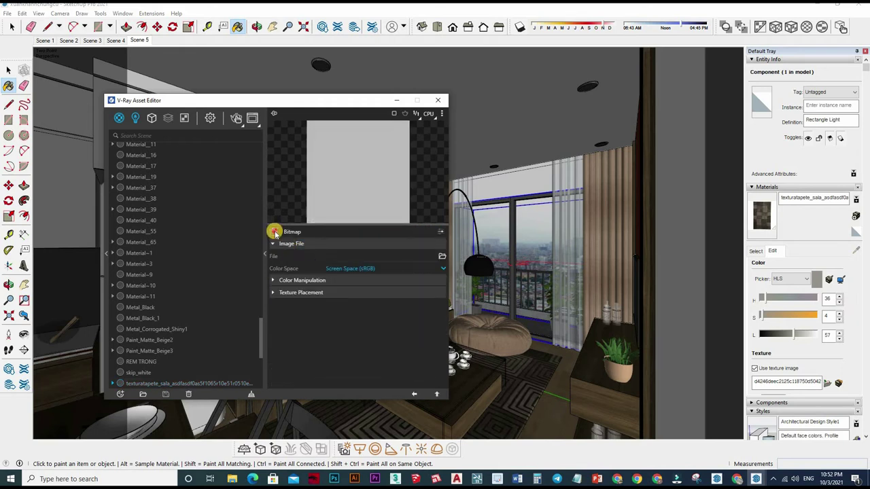
Step: Change the rug's glossiness texture type to Falloff
{"action": "left_click", "coordinate": [304, 333]}
{"action": "scroll", "coordinate": [304, 340], "scroll_direction": "down", "scroll_amount": 2}
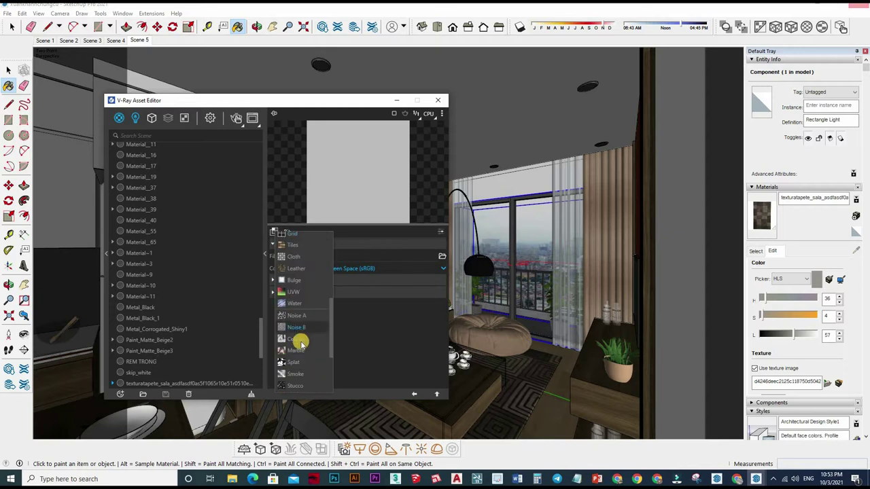
{"action": "scroll", "coordinate": [305, 361], "scroll_direction": "down", "scroll_amount": 3}
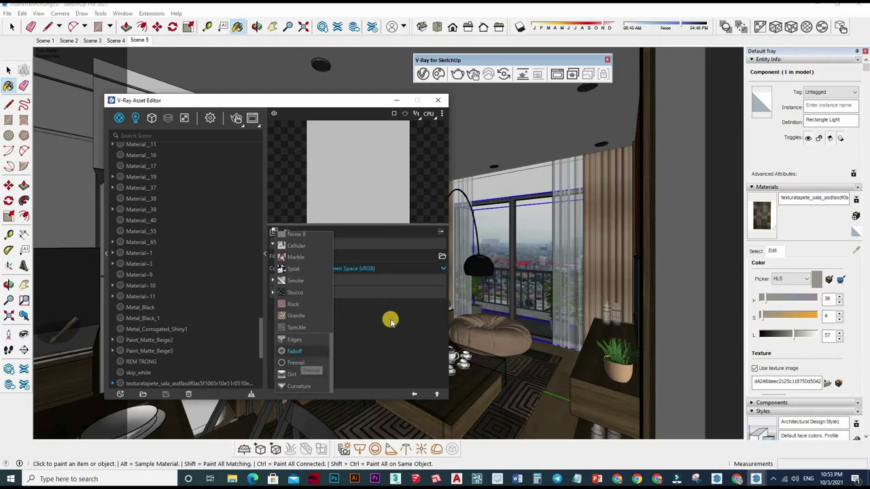
{"action": "left_click", "coordinate": [295, 350]}
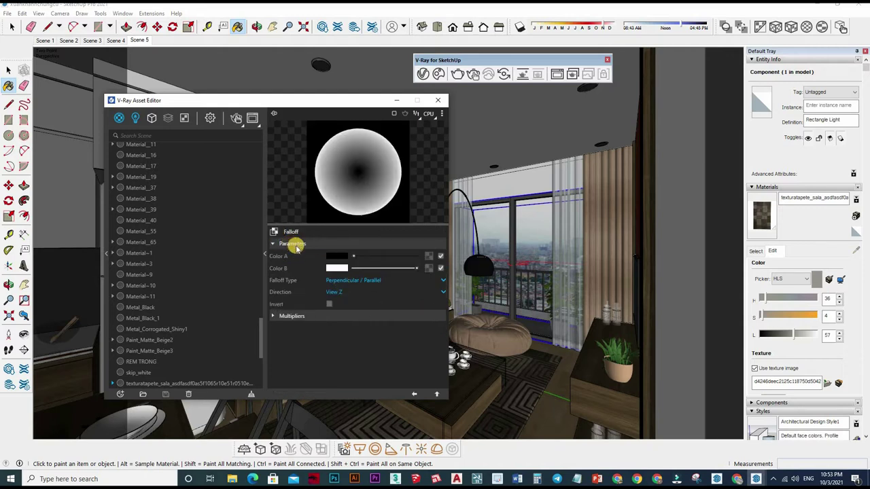
Step: Switch the glossiness texture type from Falloff to Color Correction
{"action": "left_click", "coordinate": [306, 293]}
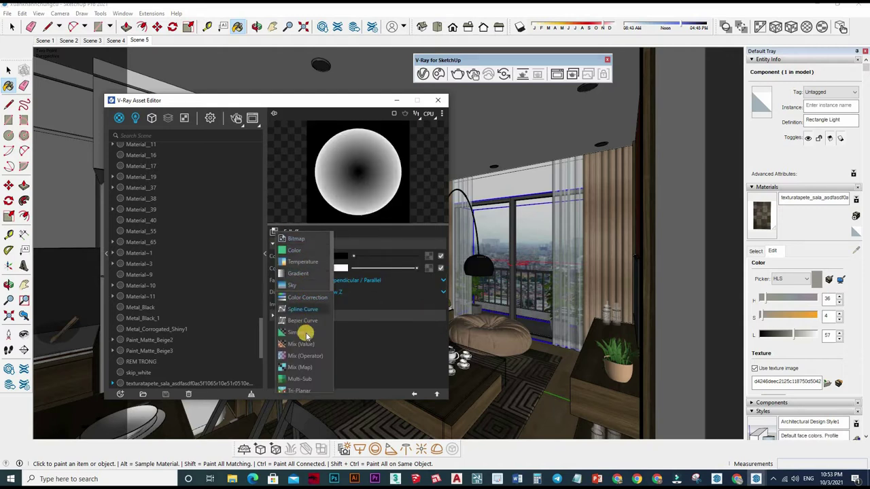
{"action": "scroll", "coordinate": [308, 326], "scroll_direction": "down", "scroll_amount": 1}
{"action": "scroll", "coordinate": [309, 333], "scroll_direction": "down", "scroll_amount": 2}
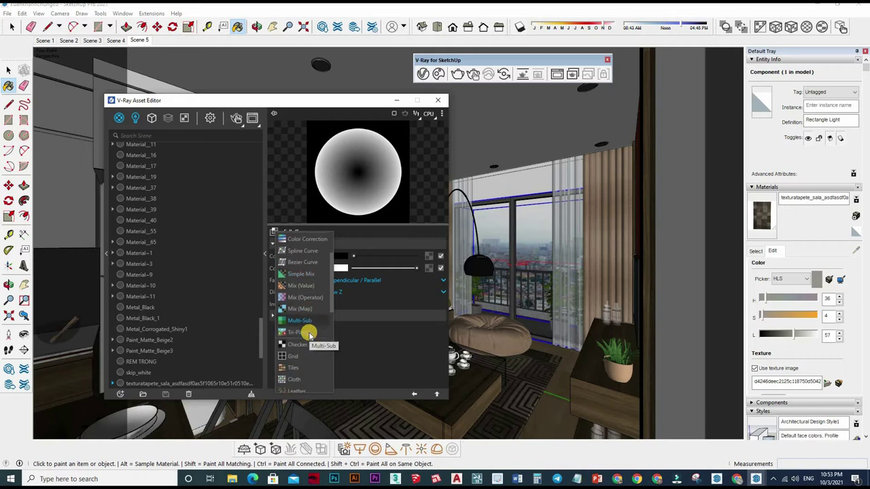
{"action": "scroll", "coordinate": [310, 335], "scroll_direction": "down", "scroll_amount": 1}
{"action": "scroll", "coordinate": [310, 334], "scroll_direction": "down", "scroll_amount": 1}
{"action": "scroll", "coordinate": [309, 334], "scroll_direction": "down", "scroll_amount": 1}
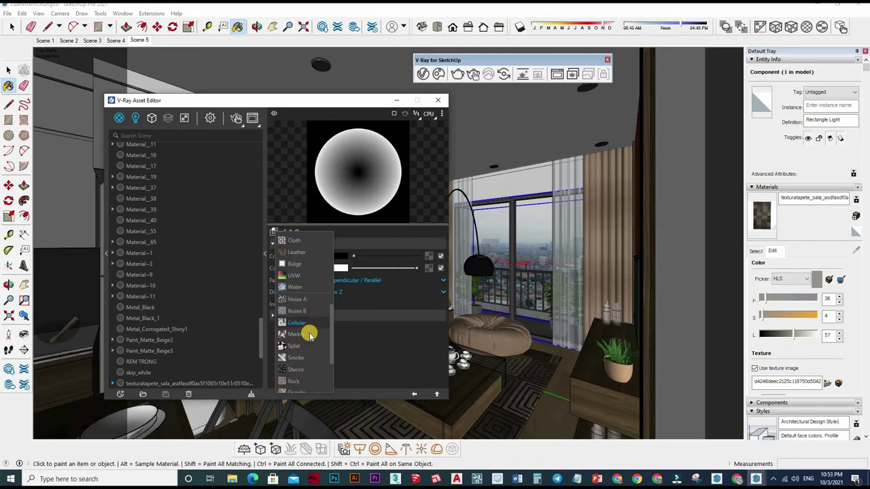
{"action": "scroll", "coordinate": [310, 334], "scroll_direction": "down", "scroll_amount": 1}
{"action": "scroll", "coordinate": [308, 331], "scroll_direction": "up", "scroll_amount": 1}
{"action": "scroll", "coordinate": [308, 328], "scroll_direction": "up", "scroll_amount": 1}
{"action": "scroll", "coordinate": [309, 319], "scroll_direction": "up", "scroll_amount": 2}
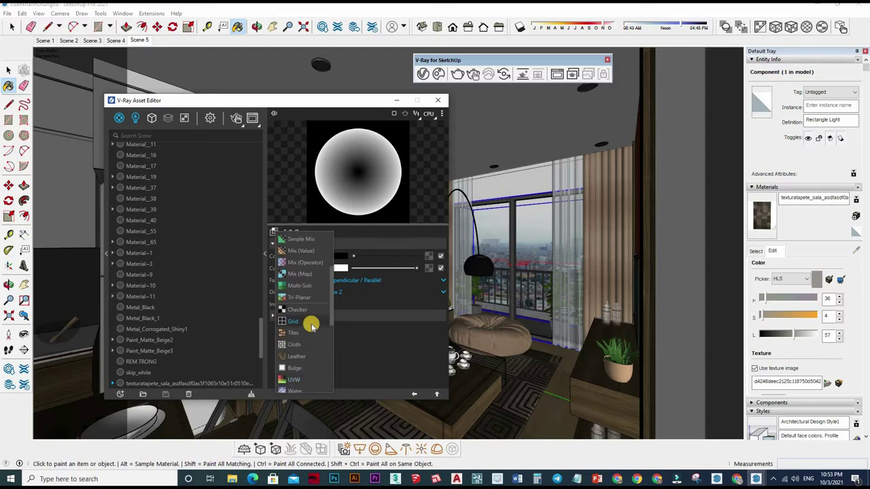
{"action": "scroll", "coordinate": [308, 266], "scroll_direction": "up", "scroll_amount": 1}
{"action": "scroll", "coordinate": [308, 269], "scroll_direction": "up", "scroll_amount": 1}
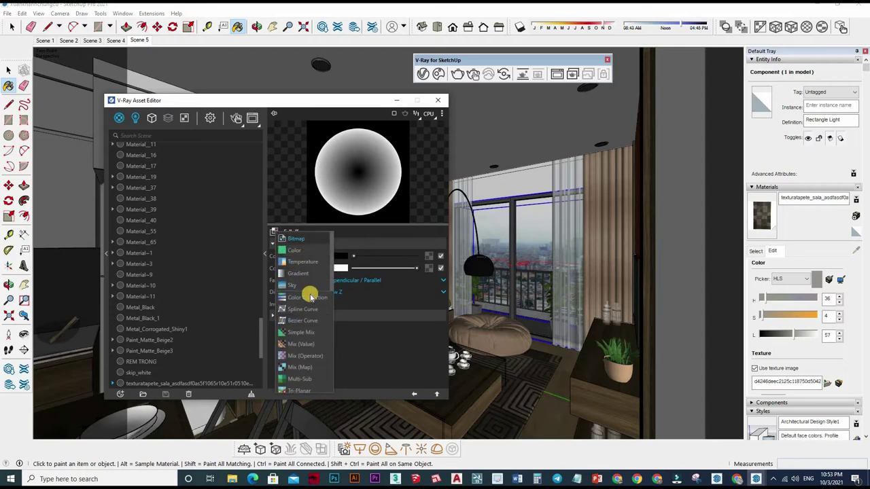
{"action": "scroll", "coordinate": [309, 272], "scroll_direction": "up", "scroll_amount": 1}
{"action": "key", "text": "Return"}
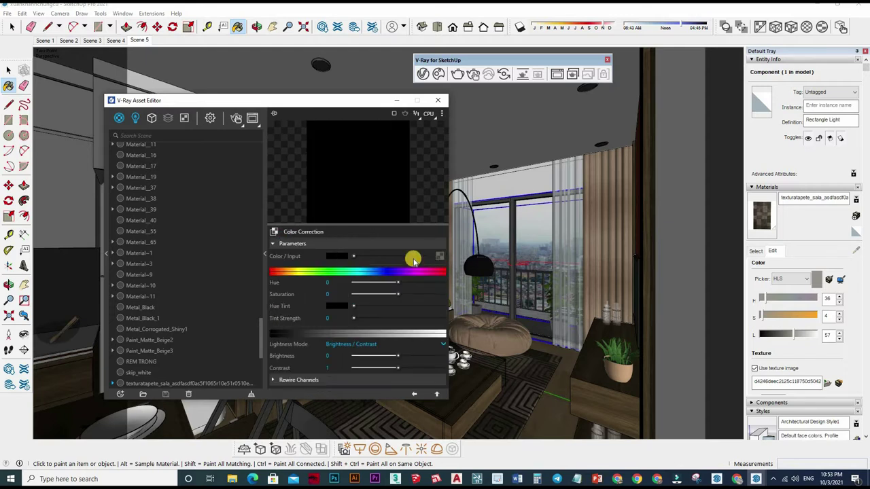
Step: Paste a copy of the rug bitmap into the Color Correction input, with Saturation -1 and Brightness 0.35
{"action": "right_click", "coordinate": [402, 257]}
{"action": "left_click", "coordinate": [407, 264]}
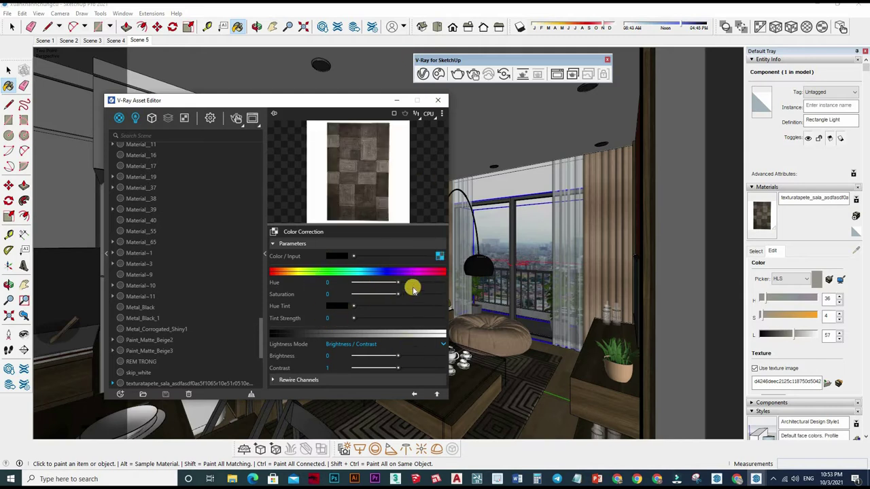
{"action": "left_click_drag", "start_coordinate": [398, 293], "coordinate": [311, 306]}
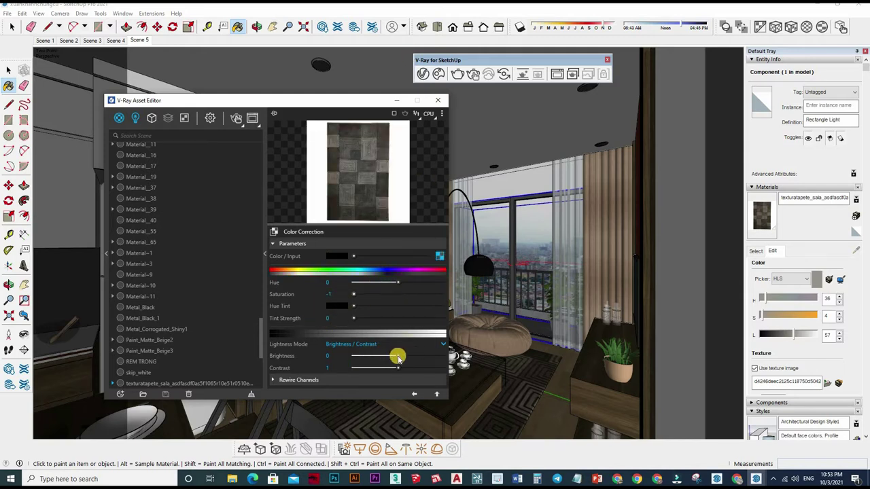
{"action": "left_click_drag", "start_coordinate": [414, 356], "coordinate": [412, 359]}
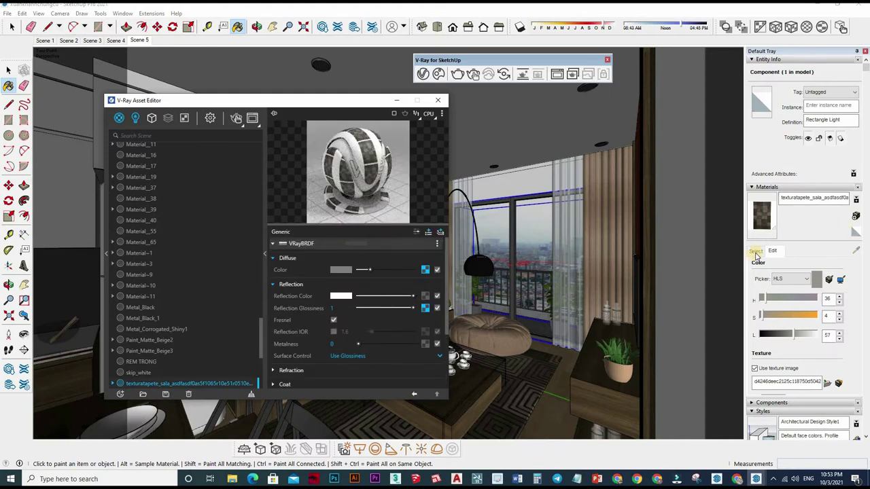
{"action": "key", "text": "alt"}
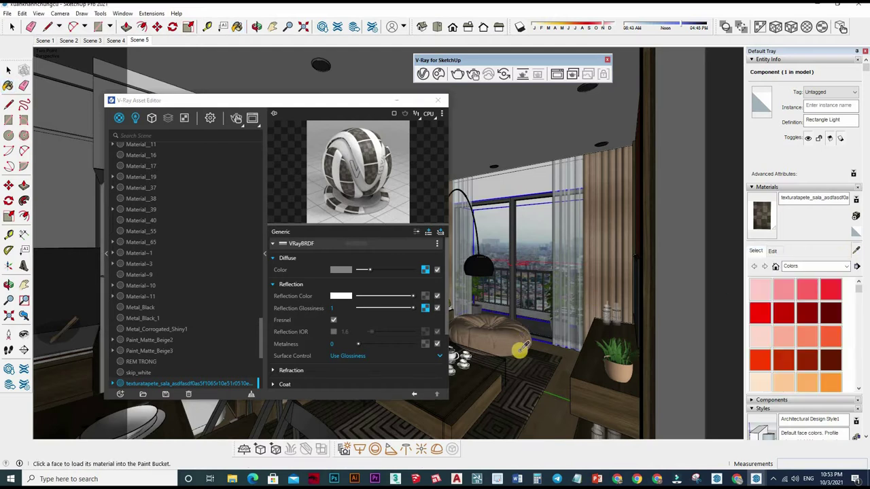
Step: Sample the coffee table's material, then the rug's material from the floor
{"action": "left_click", "coordinate": [504, 376], "text": "alt"}
{"action": "scroll", "coordinate": [504, 376], "scroll_direction": "up", "scroll_amount": 5}
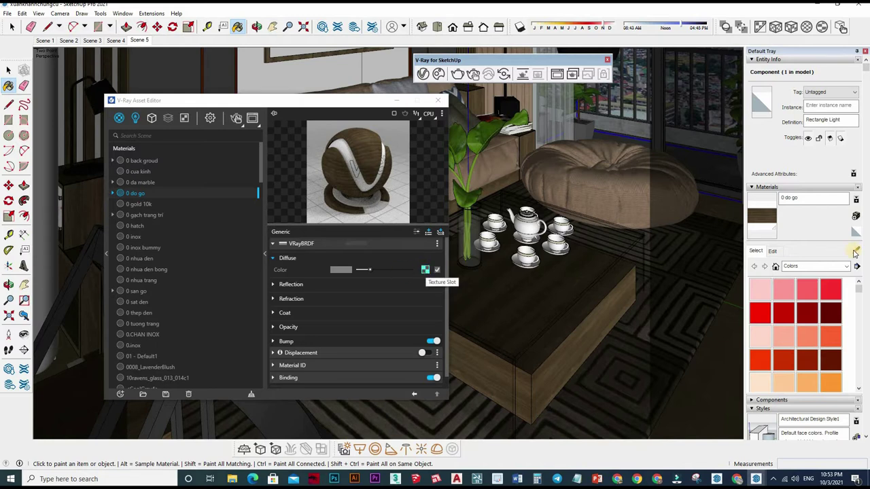
{"action": "key", "text": "alt"}
{"action": "left_click", "coordinate": [427, 310], "text": "alt"}
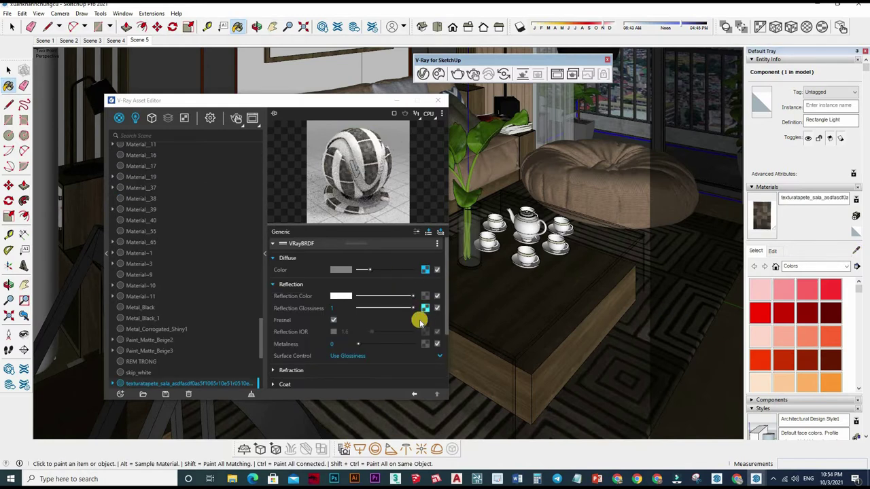
Step: Open the rug's Color Correction glossiness map and scroll down to the Bump Map settings
{"action": "right_click", "coordinate": [427, 308]}
{"action": "left_click", "coordinate": [440, 256]}
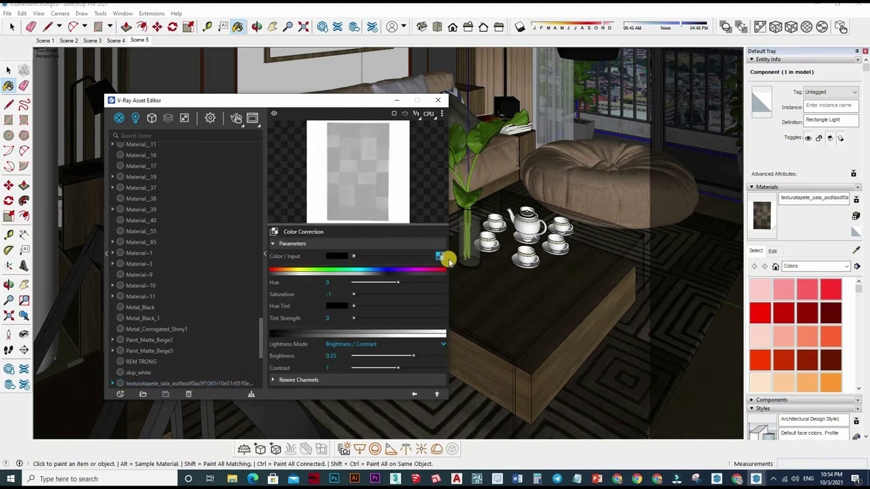
{"action": "right_click", "coordinate": [412, 288]}
{"action": "left_click", "coordinate": [403, 285]}
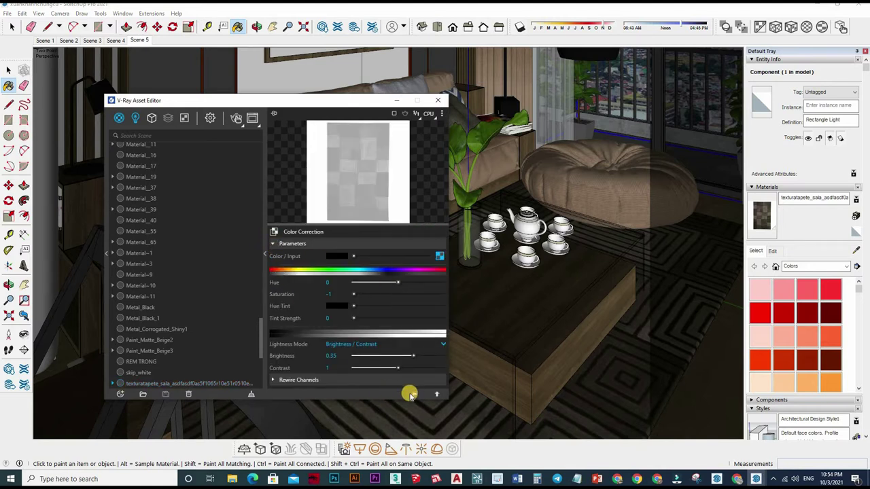
{"action": "scroll", "coordinate": [377, 356], "scroll_direction": "down", "scroll_amount": 3}
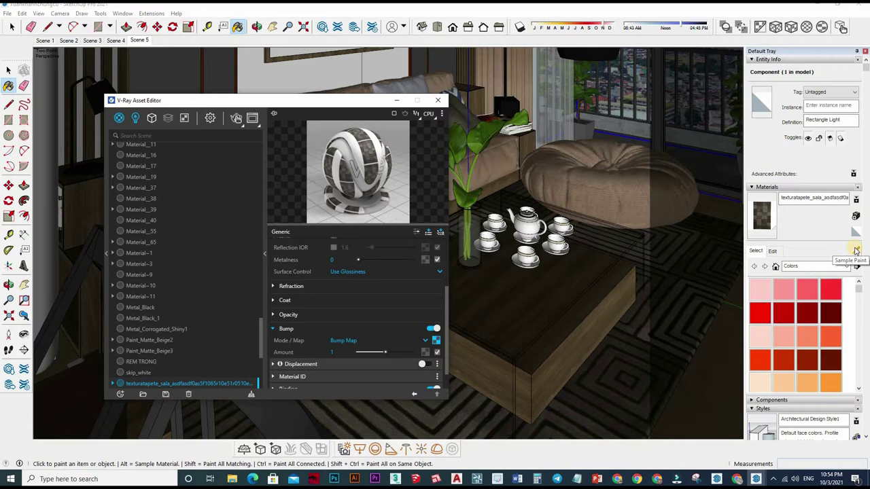
Step: Sample the 0 do go wood, set its reflection colour white, and paste the copied glossiness map
{"action": "left_click", "coordinate": [536, 364], "text": "alt"}
{"action": "left_click", "coordinate": [335, 284]}
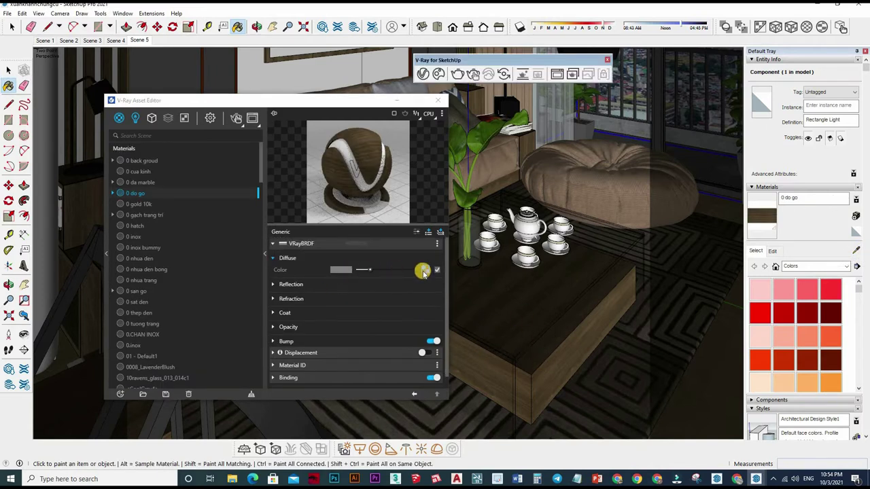
{"action": "right_click", "coordinate": [367, 299]}
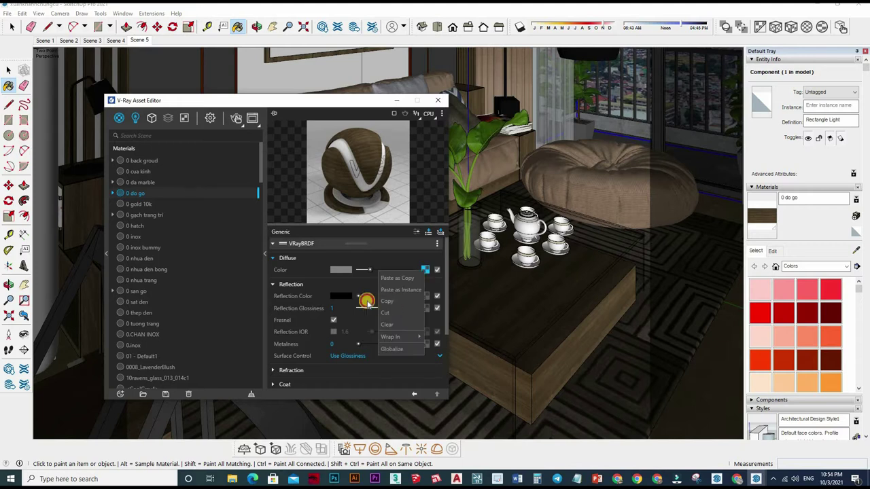
{"action": "left_click", "coordinate": [447, 304]}
{"action": "right_click", "coordinate": [428, 308]}
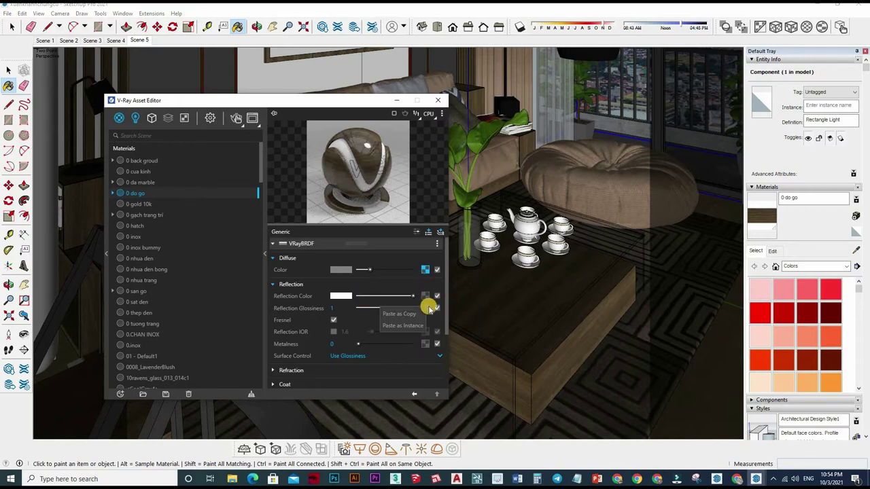
{"action": "left_click", "coordinate": [426, 308]}
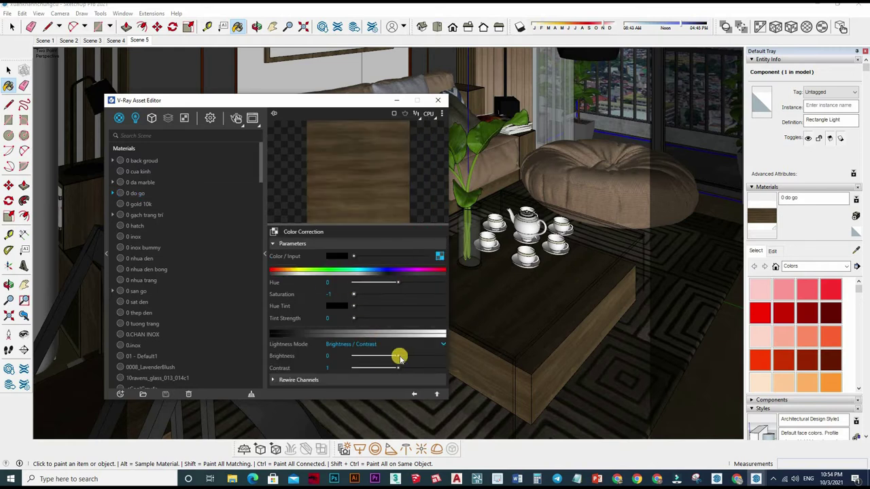
Step: Raise the pasted glossiness map's Brightness to 0.697 and return to the wood material
{"action": "left_click", "coordinate": [411, 355]}
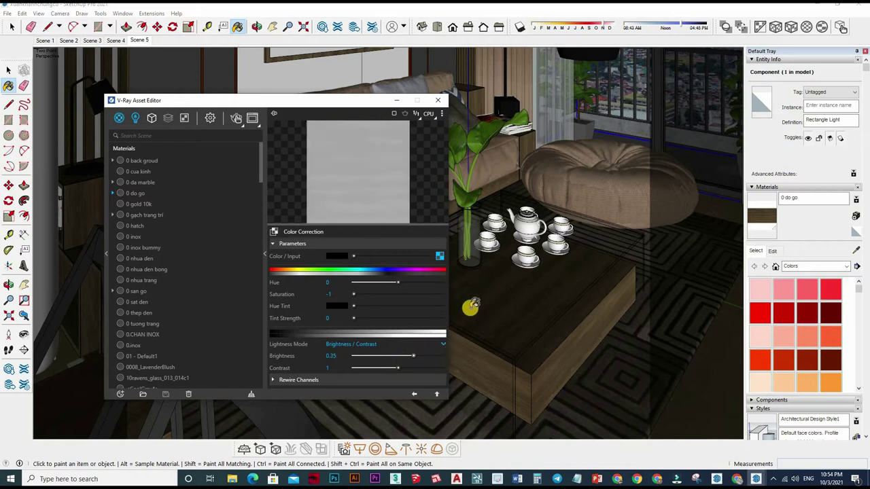
{"action": "left_click", "coordinate": [408, 355]}
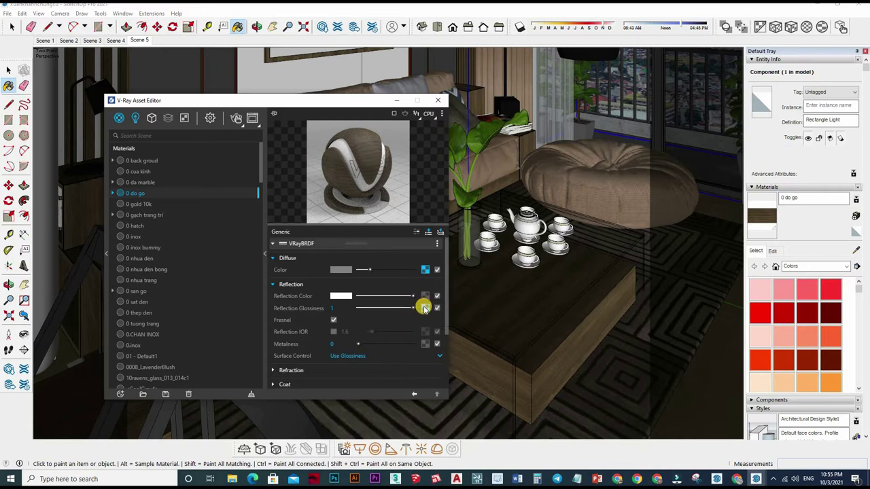
{"action": "left_click", "coordinate": [420, 357]}
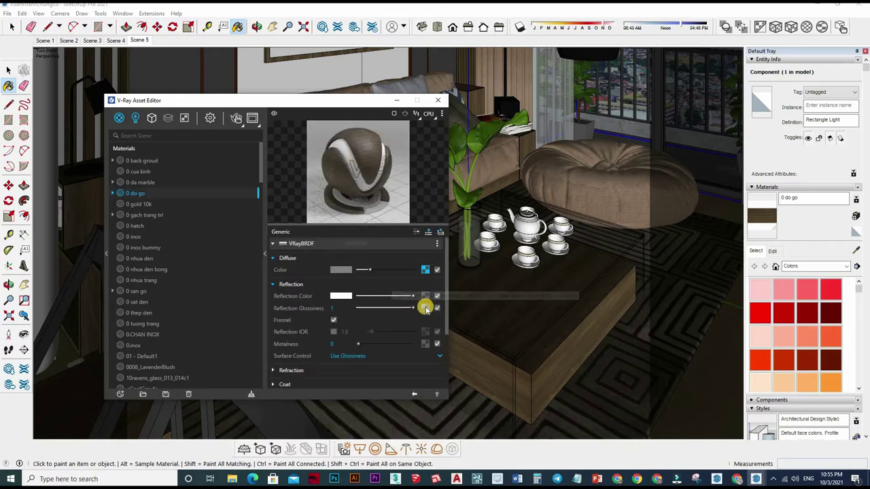
{"action": "left_click", "coordinate": [427, 356]}
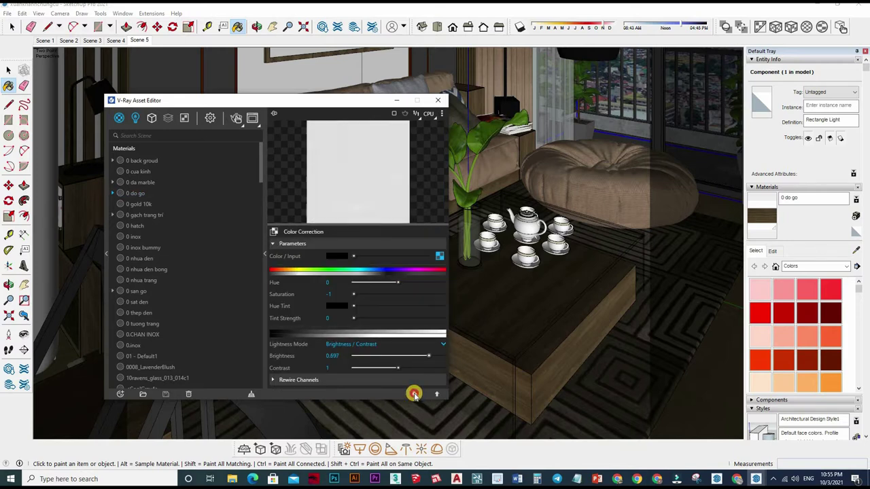
{"action": "left_click", "coordinate": [414, 394]}
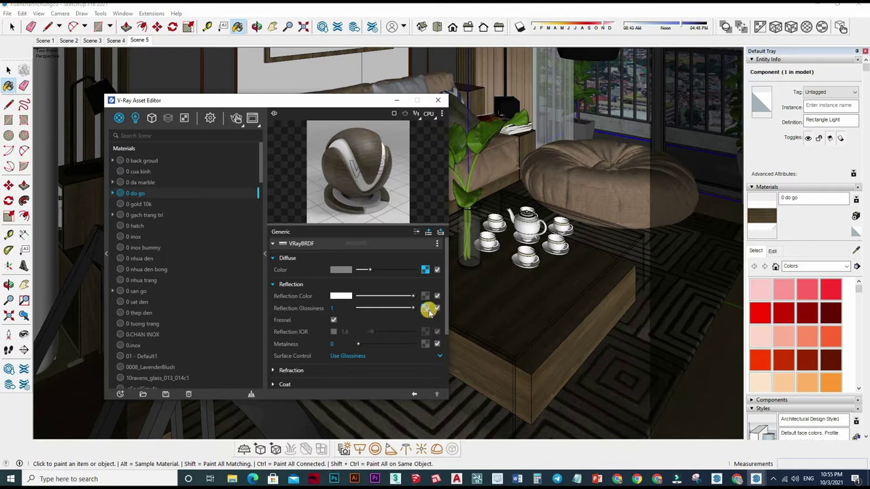
Step: Set the 0 do go wood's Bump Amount to 3
{"action": "right_click", "coordinate": [385, 231]}
{"action": "mouse_move", "coordinate": [401, 290]}
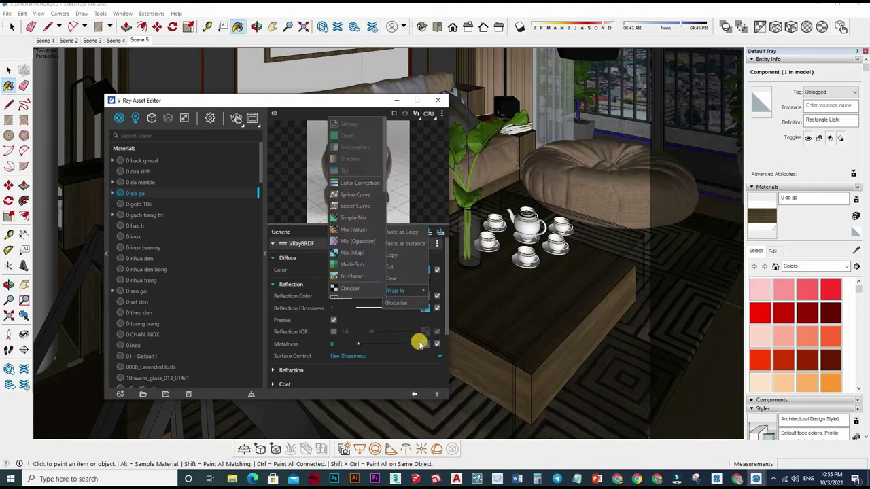
{"action": "left_click", "coordinate": [364, 334]}
{"action": "scroll", "coordinate": [408, 340], "scroll_direction": "down", "scroll_amount": 3}
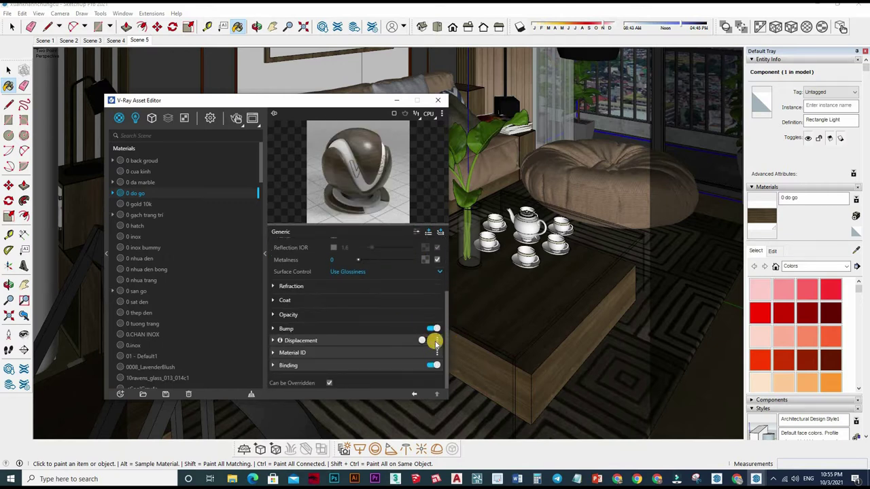
{"action": "left_click_drag", "start_coordinate": [384, 352], "coordinate": [324, 353]}
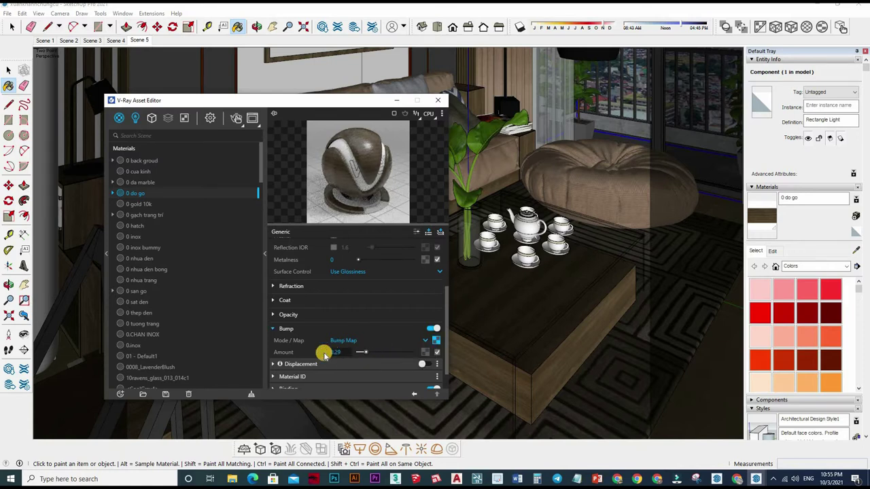
{"action": "type", "text": "3"}
{"action": "key", "text": "Return"}
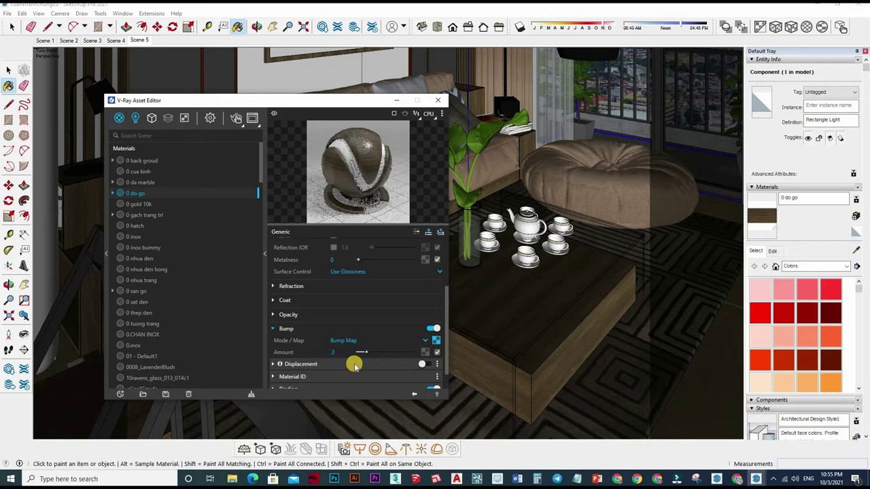
Step: Sample the 0 cua kinh glass, then zoom to the tea set and sample the teacup's [Color B01]1 material
{"action": "left_click", "coordinate": [418, 251], "text": "alt"}
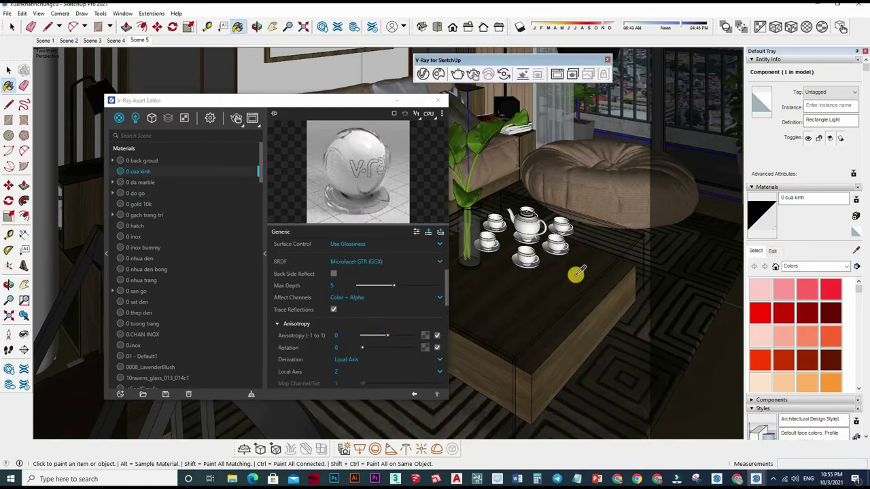
{"action": "middle_click_drag", "start_coordinate": [617, 249], "coordinate": [632, 252]}
{"action": "scroll", "coordinate": [639, 252], "scroll_direction": "up", "scroll_amount": 5}
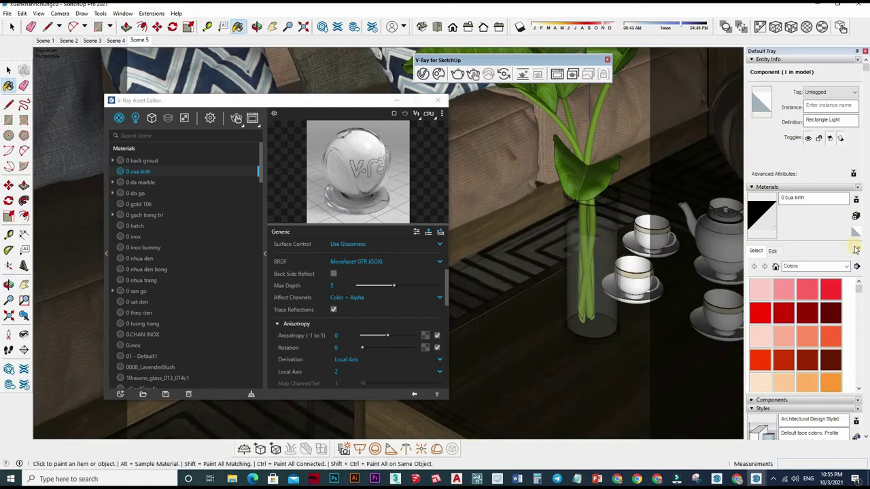
{"action": "scroll", "coordinate": [523, 332], "scroll_direction": "down", "scroll_amount": 4}
{"action": "scroll", "coordinate": [517, 299], "scroll_direction": "up", "scroll_amount": 3}
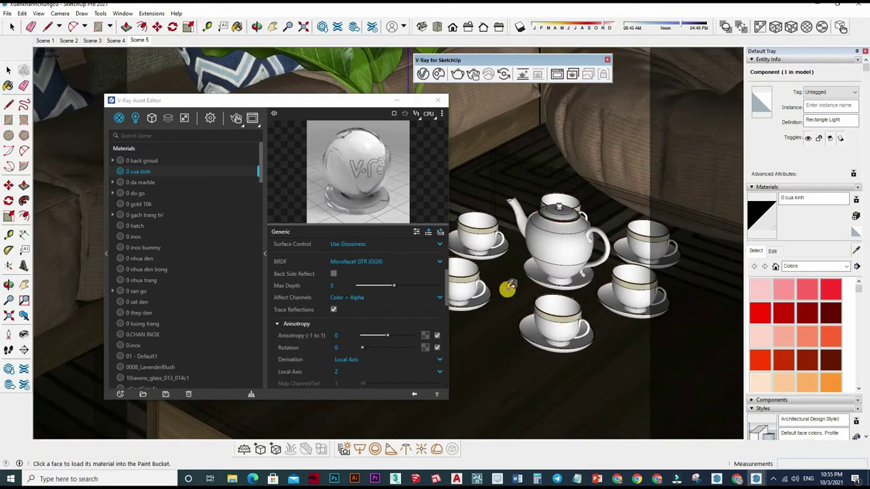
{"action": "scroll", "coordinate": [508, 288], "scroll_direction": "up", "scroll_amount": 2}
{"action": "left_click", "coordinate": [508, 287], "text": "alt"}
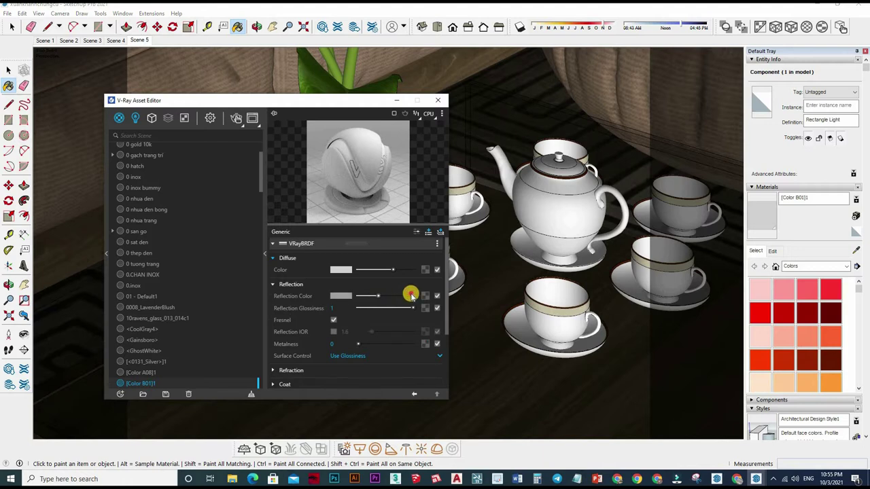
Step: Make [Color B01]1's reflection white and try a custom reflection IOR of 2
{"action": "left_click", "coordinate": [411, 295]}
{"action": "left_click_drag", "start_coordinate": [411, 308], "coordinate": [400, 311]}
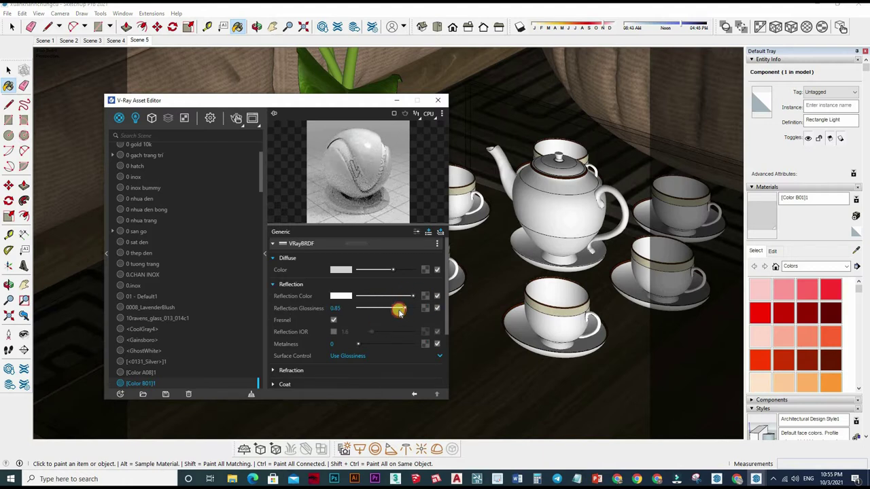
{"action": "left_click", "coordinate": [333, 331]}
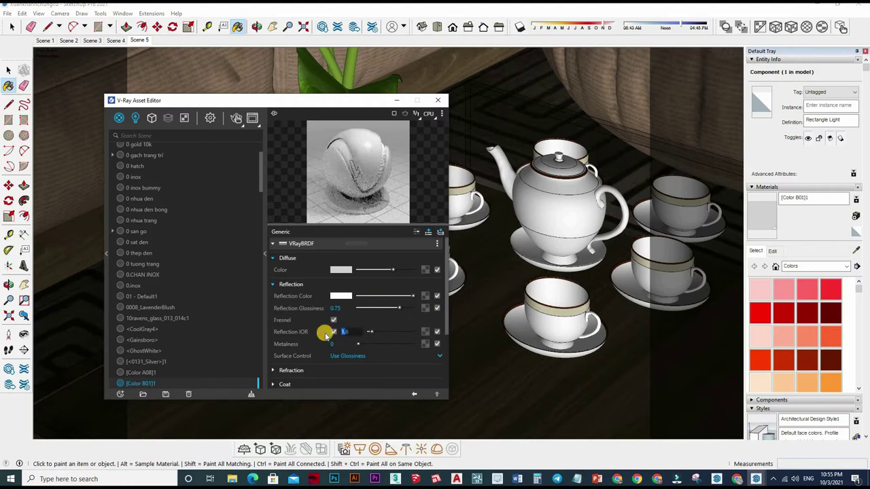
{"action": "type", "text": "2"}
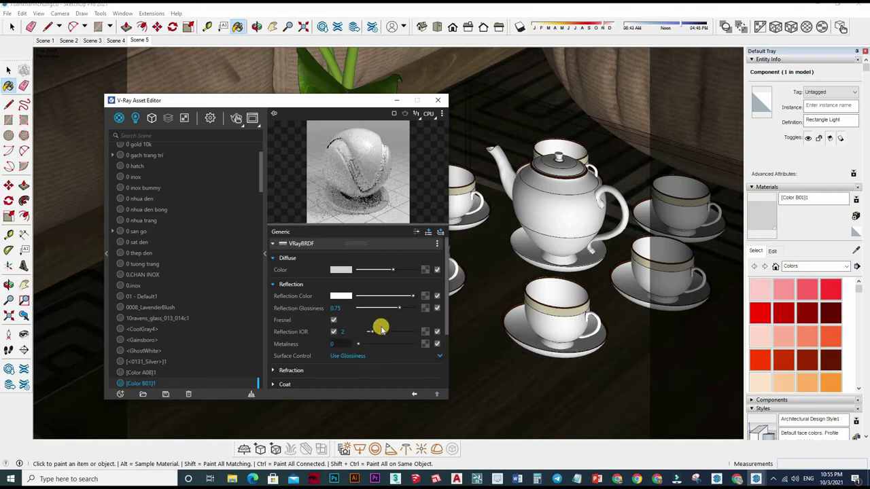
{"action": "left_click", "coordinate": [354, 316]}
Step: Switch the custom IOR back off, set reflection glossiness to 0.85, and load the cup band's Material5
{"action": "left_click_drag", "start_coordinate": [332, 334], "coordinate": [342, 333]}
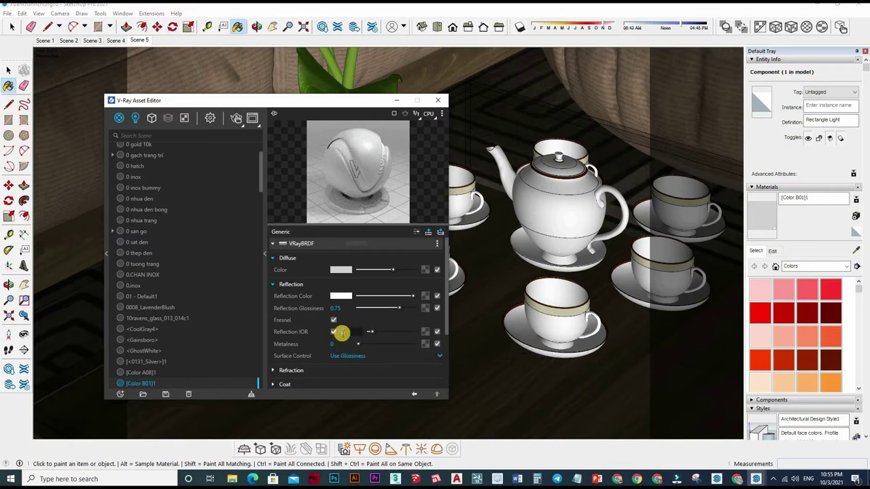
{"action": "left_click", "coordinate": [334, 333]}
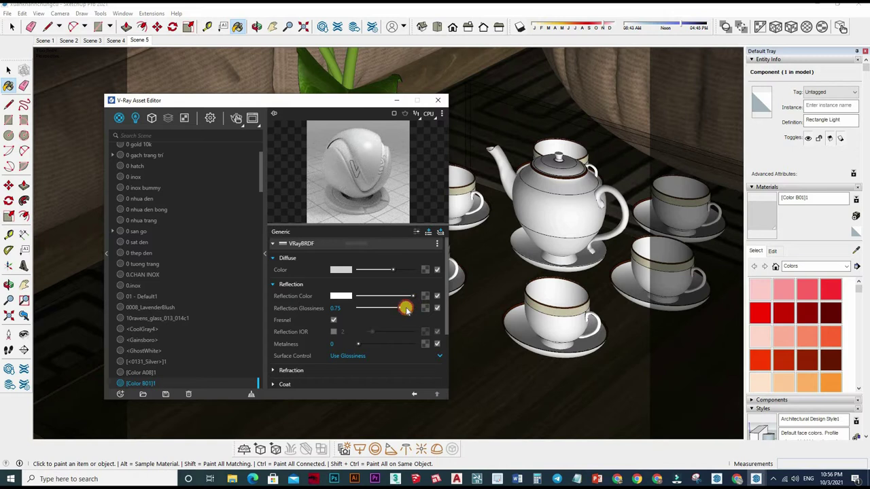
{"action": "left_click_drag", "start_coordinate": [405, 311], "coordinate": [411, 311]}
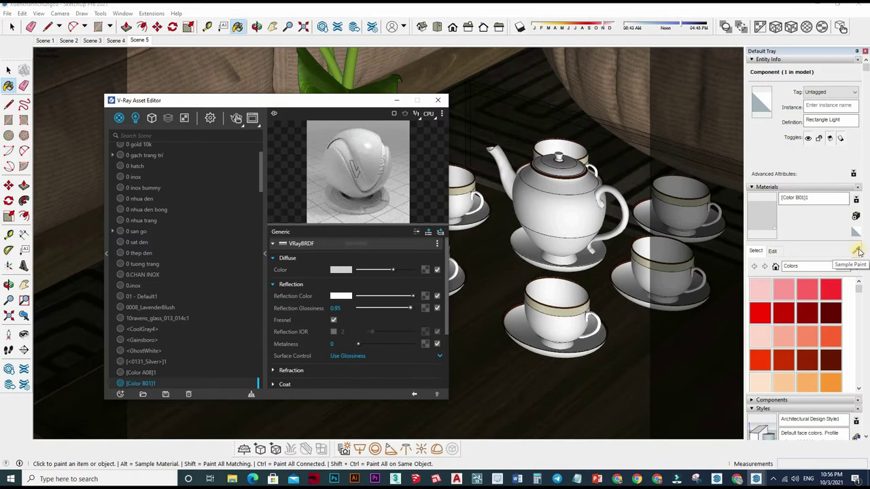
{"action": "middle_click_drag", "start_coordinate": [602, 251], "coordinate": [493, 252]}
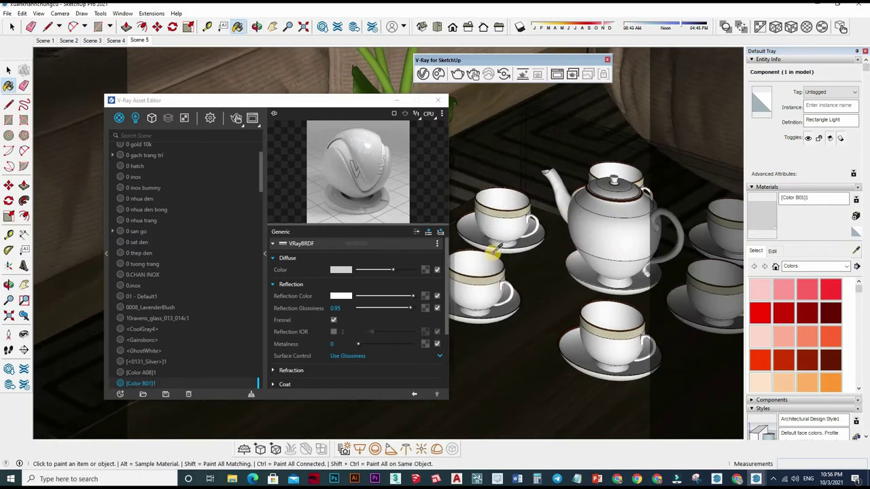
{"action": "left_click", "coordinate": [494, 252], "text": "alt"}
Step: Open Material5's diffuse damask bitmap and view the image full size
{"action": "scroll", "coordinate": [475, 258], "scroll_direction": "up", "scroll_amount": 3}
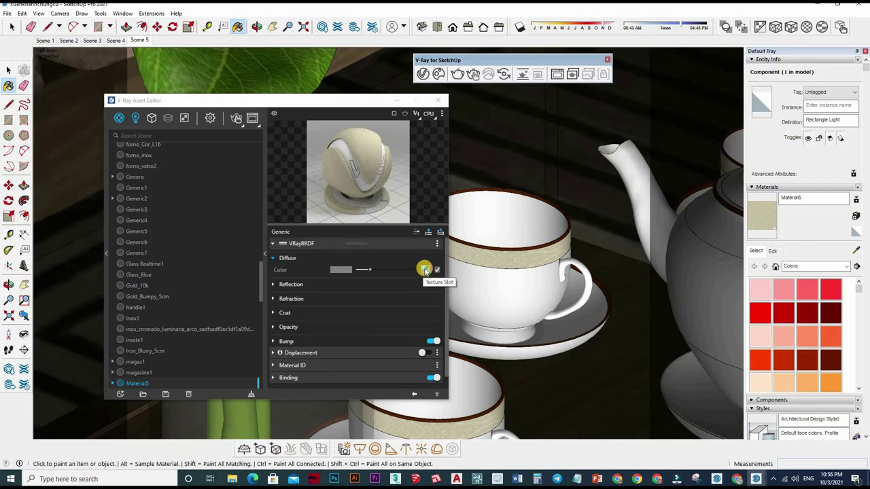
{"action": "left_click", "coordinate": [424, 269]}
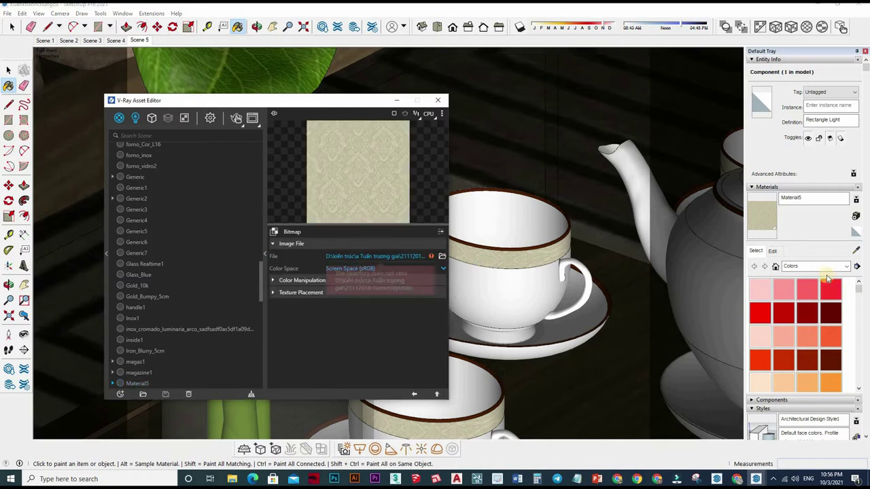
{"action": "left_click", "coordinate": [849, 390]}
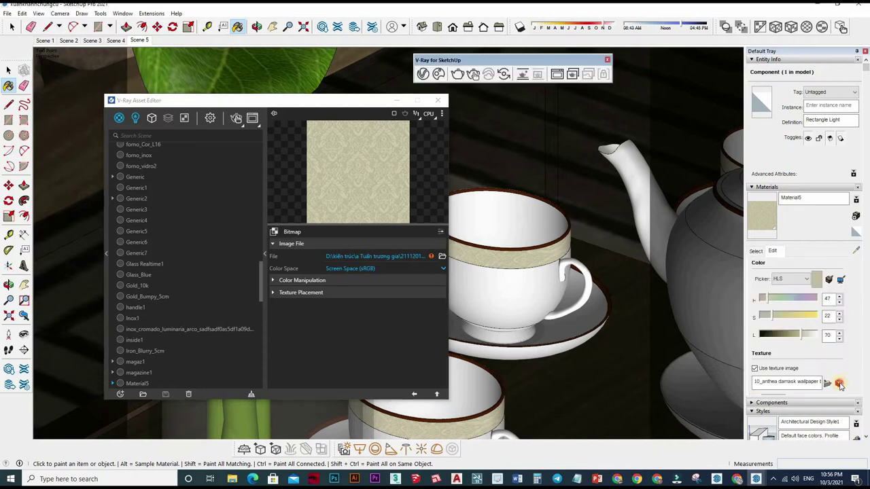
{"action": "double_click", "coordinate": [438, 219]}
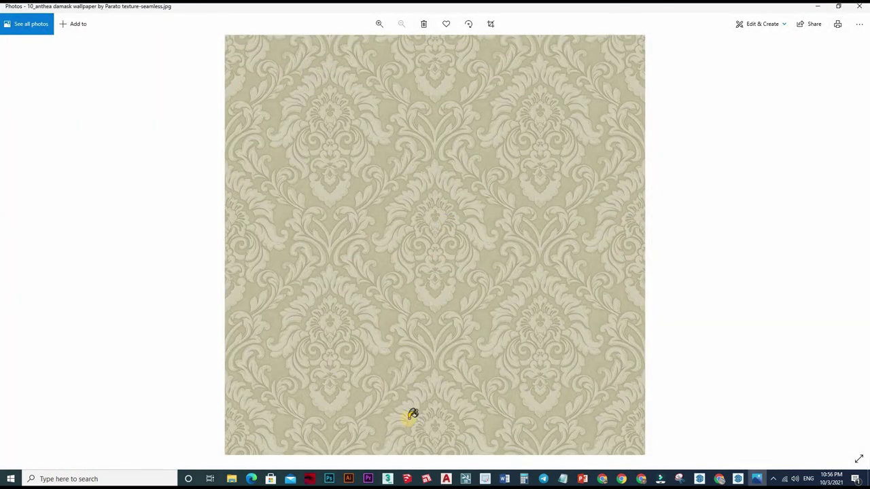
{"action": "key", "text": "alt+F4"}
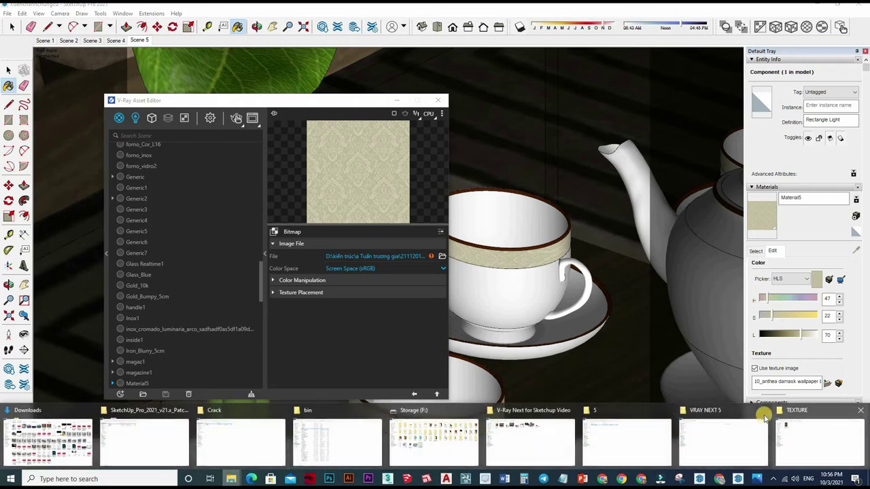
{"action": "mouse_move", "coordinate": [231, 479]}
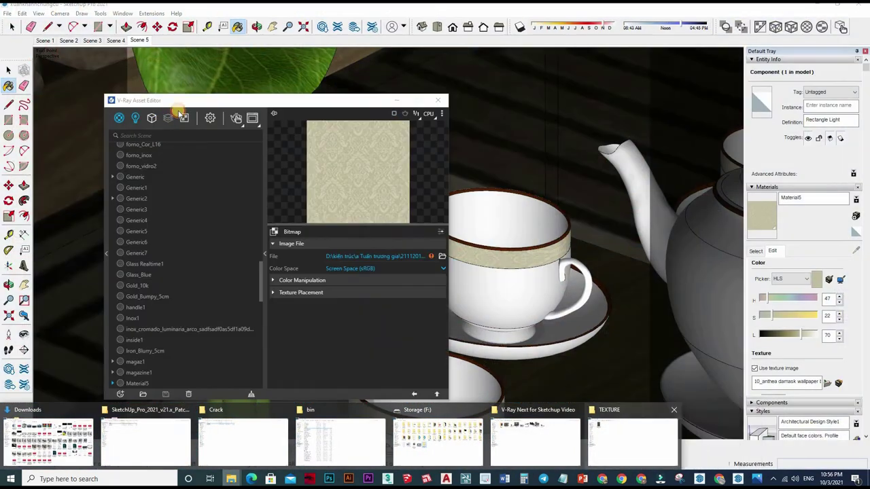
Step: Paste the damask image into the TEXTURE folder and relink the bitmap to that copy
{"action": "left_click", "coordinate": [819, 442]}
{"action": "key", "text": "ctrl+v"}
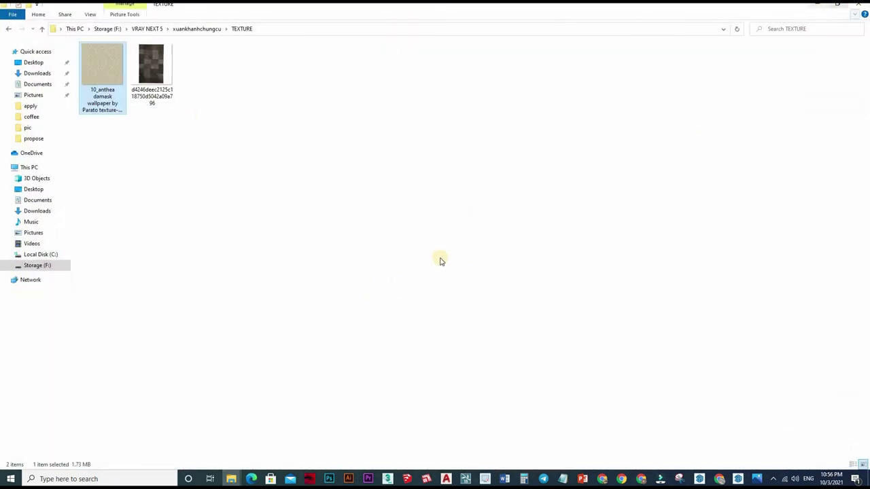
{"action": "key", "text": "alt+Tab"}
{"action": "left_click", "coordinate": [441, 257]}
{"action": "left_click", "coordinate": [210, 182]}
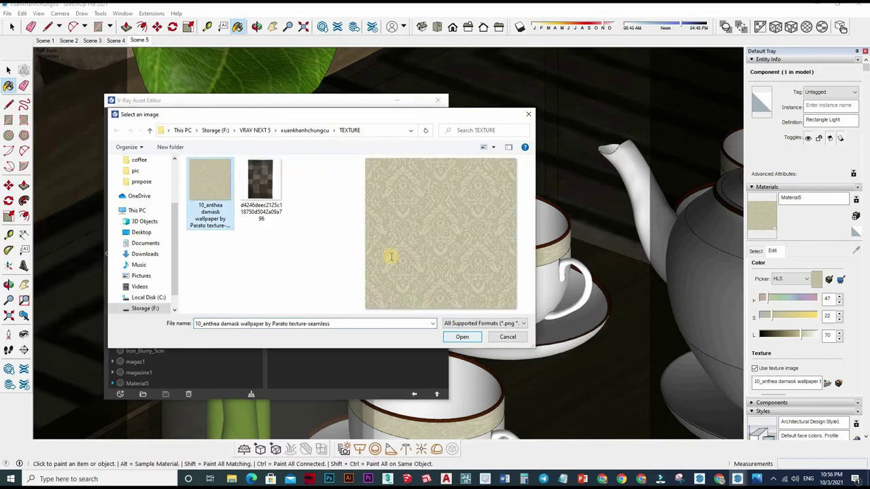
{"action": "key", "text": "Return"}
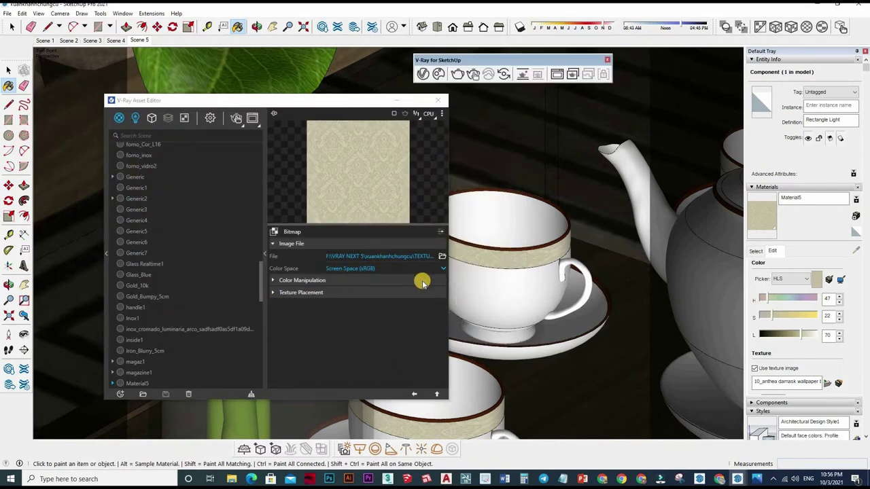
Step: Put a Color Correction map on Material5's reflection glossiness with the damask bitmap as input
{"action": "left_click", "coordinate": [423, 284]}
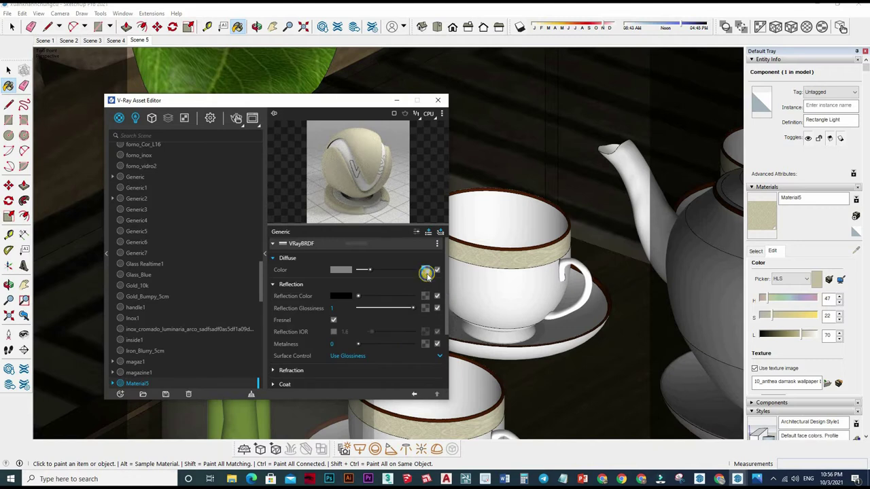
{"action": "right_click", "coordinate": [392, 306]}
{"action": "left_click", "coordinate": [424, 305]}
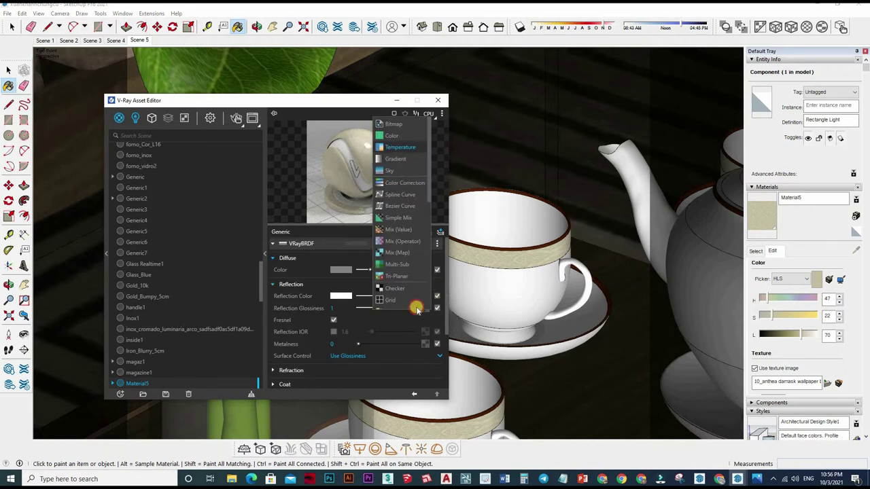
{"action": "left_click", "coordinate": [433, 265]}
{"action": "right_click", "coordinate": [408, 258]}
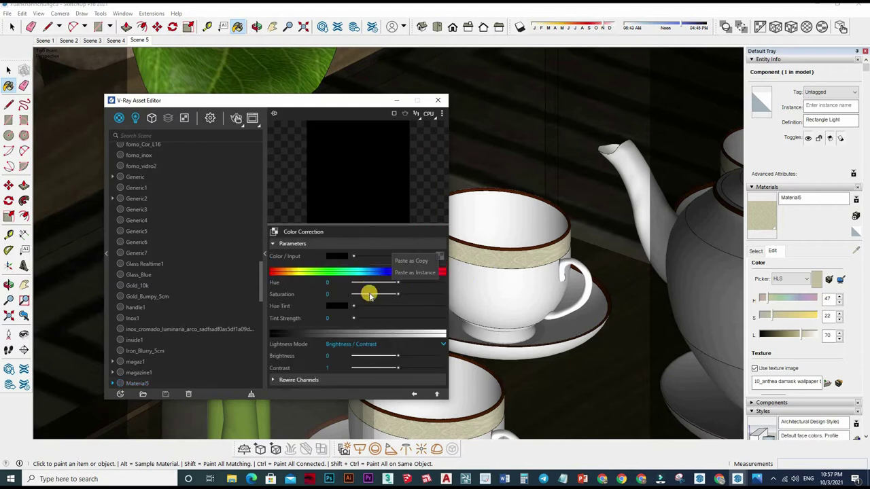
{"action": "left_click", "coordinate": [415, 270]}
Step: Set the correction to Saturation -1 and Brightness about 0.82
{"action": "left_click", "coordinate": [404, 355]}
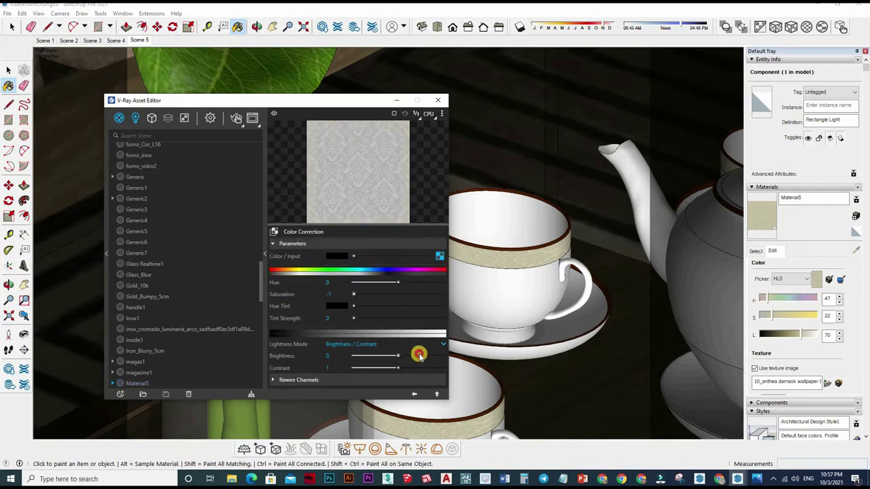
{"action": "left_click_drag", "start_coordinate": [420, 355], "coordinate": [432, 356]}
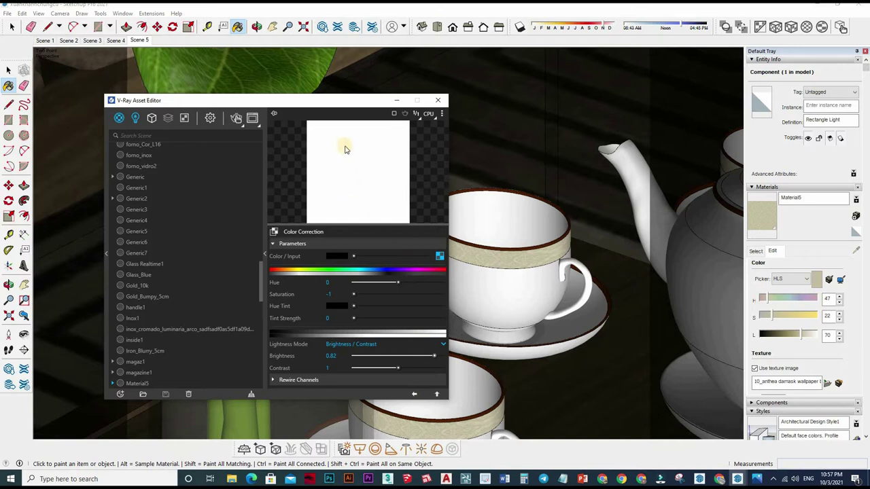
{"action": "left_click", "coordinate": [344, 149]}
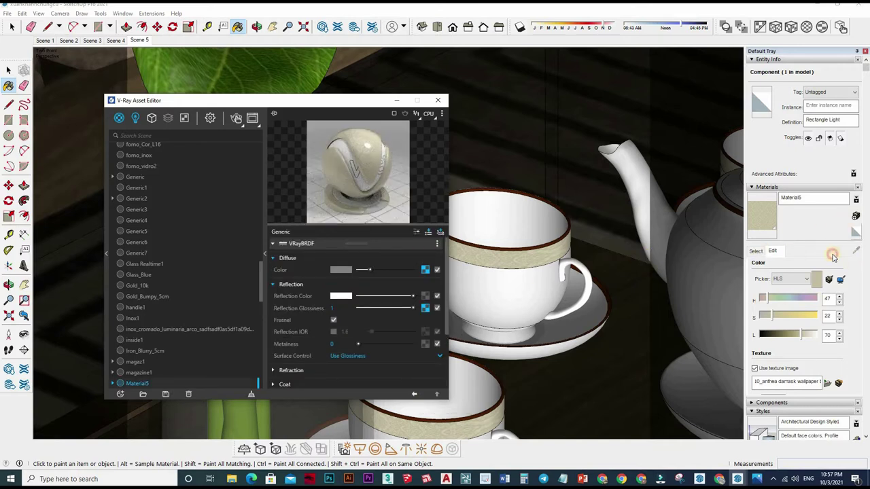
{"action": "left_click", "coordinate": [724, 291]}
{"action": "middle_click_drag", "start_coordinate": [537, 254], "coordinate": [578, 286]}
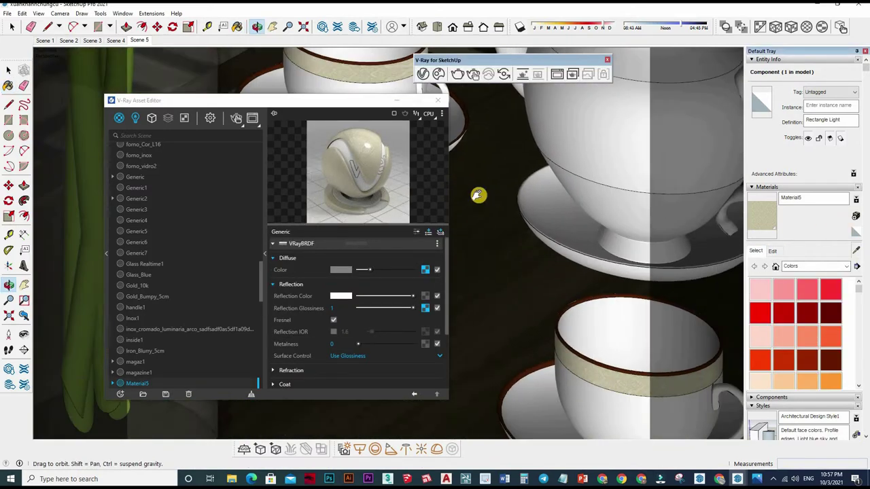
Step: Sample the wooden table's 0 do go material and view its diffuse wood texture
{"action": "scroll", "coordinate": [579, 286], "scroll_direction": "down", "scroll_amount": 5}
{"action": "left_click", "coordinate": [617, 346], "text": "alt"}
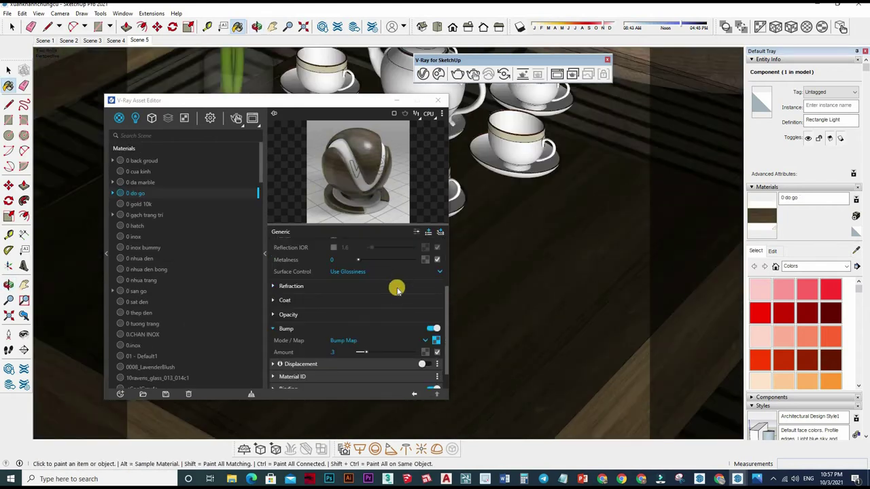
{"action": "scroll", "coordinate": [439, 284], "scroll_direction": "up", "scroll_amount": 5}
{"action": "scroll", "coordinate": [439, 279], "scroll_direction": "up", "scroll_amount": 1}
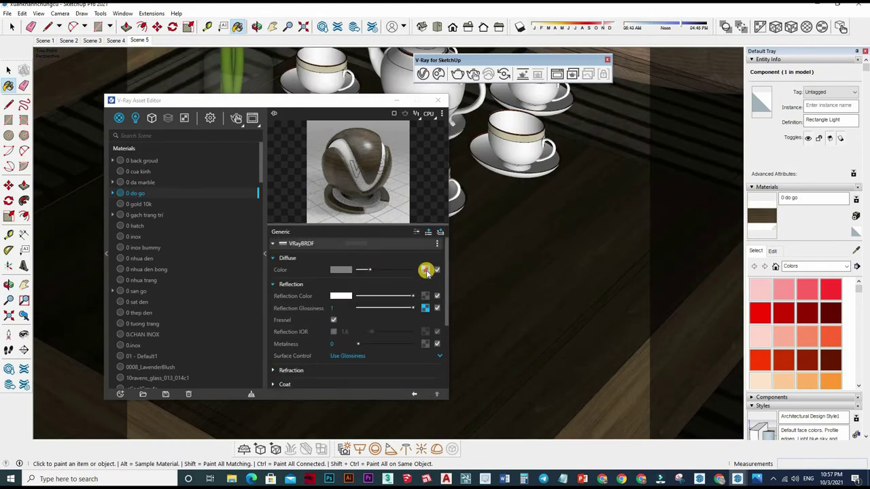
{"action": "left_click", "coordinate": [437, 258]}
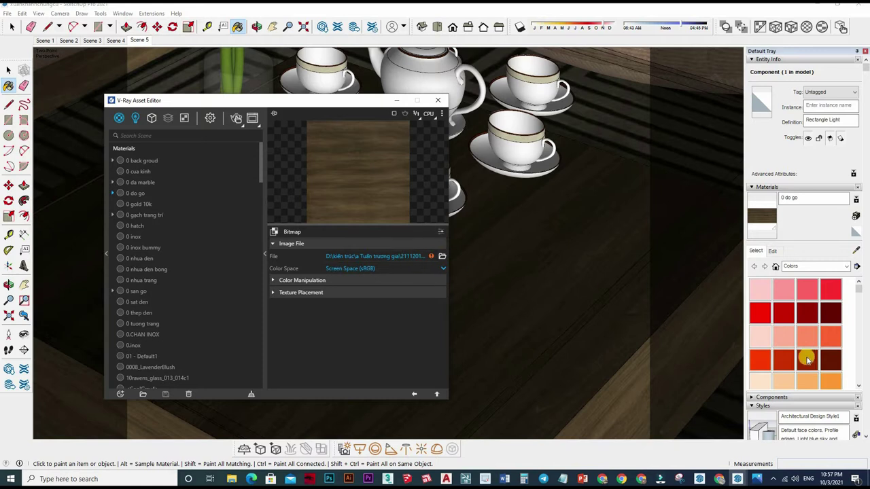
{"action": "double_click", "coordinate": [356, 224]}
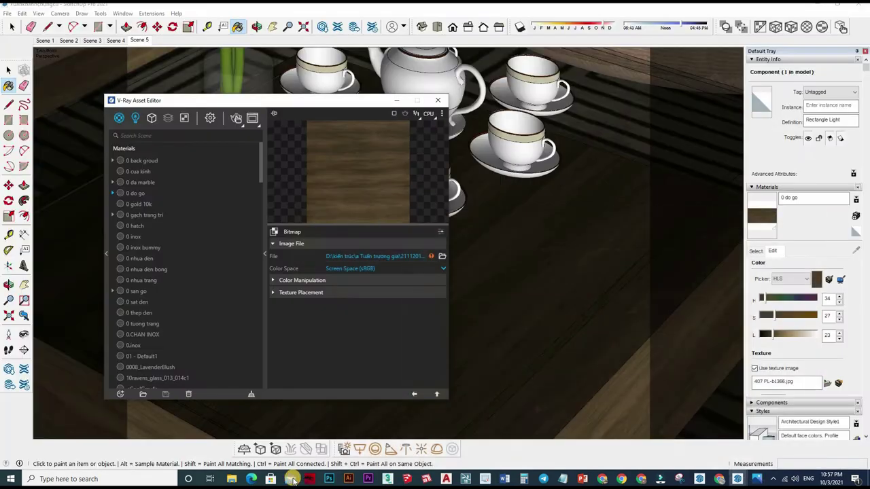
{"action": "left_click", "coordinate": [387, 478]}
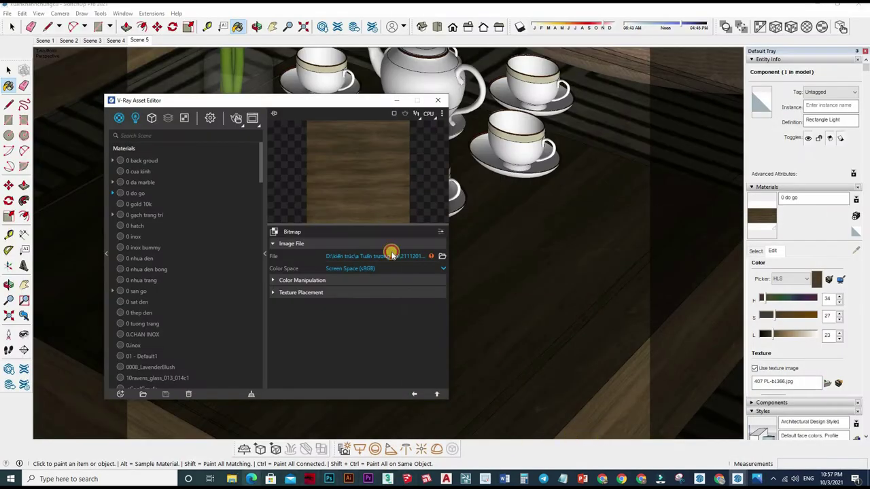
Step: Paste the wood image into TEXTURE and relink the bitmap to 407 PL-b1366
{"action": "key", "text": "alt+Tab"}
{"action": "key", "text": "ctrl+v"}
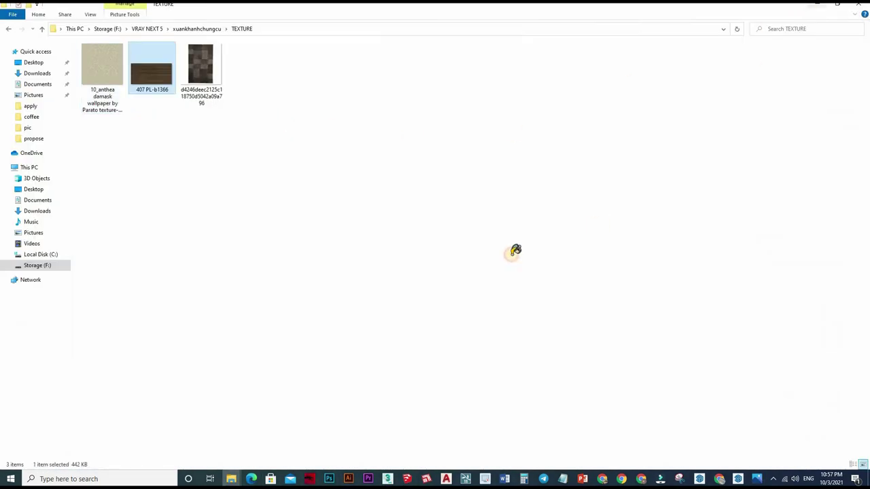
{"action": "key", "text": "alt+Tab"}
{"action": "left_click", "coordinate": [437, 266]}
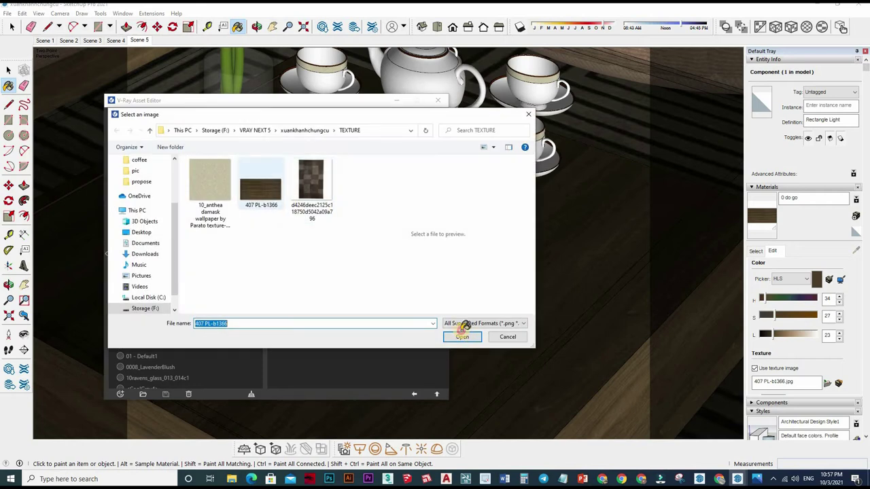
{"action": "key", "text": "Return"}
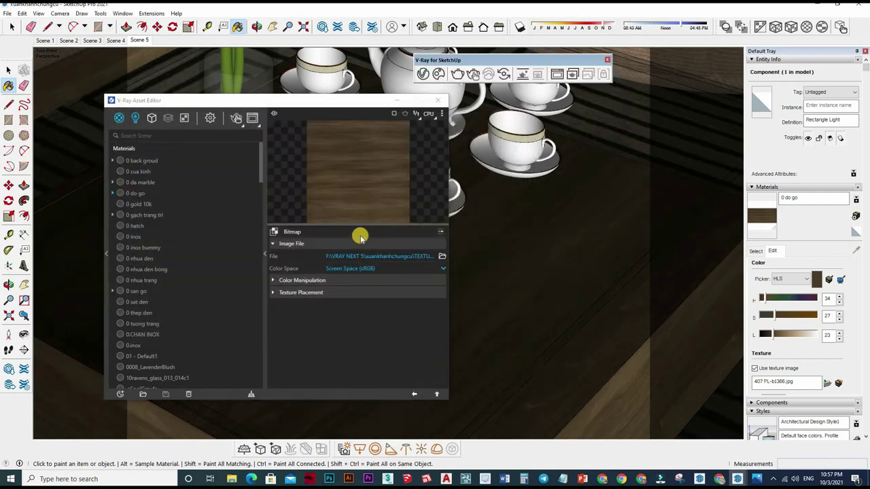
Step: Paste the wood texture into the glossiness Color Correction's colour input
{"action": "right_click", "coordinate": [433, 306]}
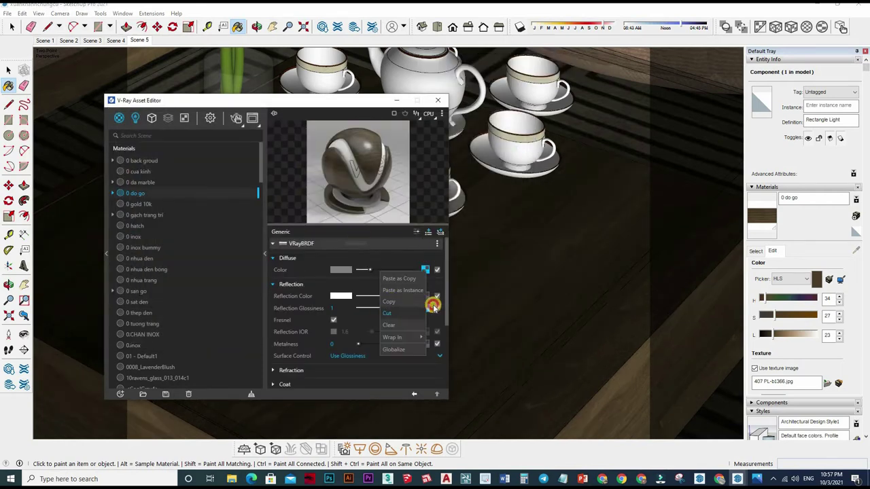
{"action": "left_click", "coordinate": [423, 302]}
{"action": "right_click", "coordinate": [429, 309]}
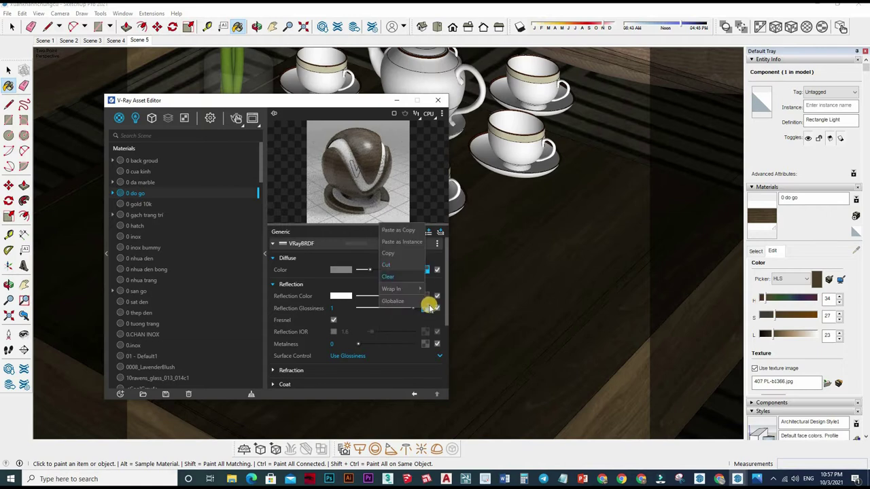
{"action": "left_click", "coordinate": [441, 255]}
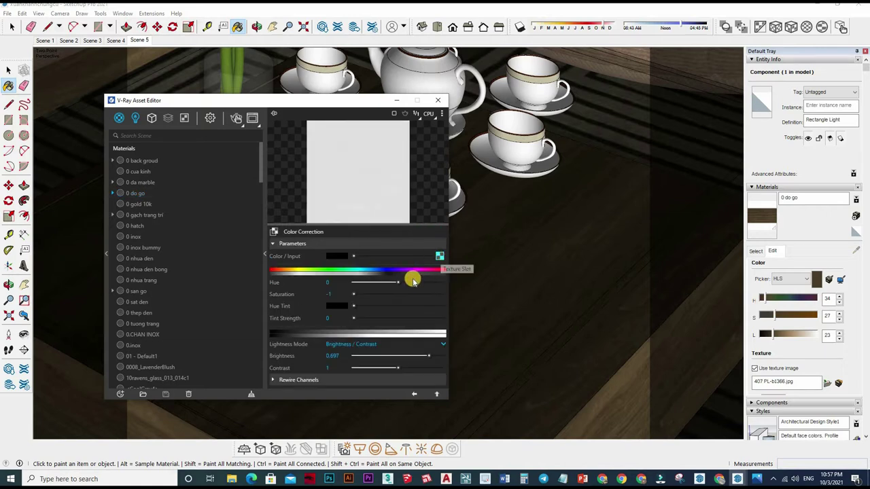
{"action": "right_click", "coordinate": [439, 255]}
{"action": "left_click", "coordinate": [420, 275]}
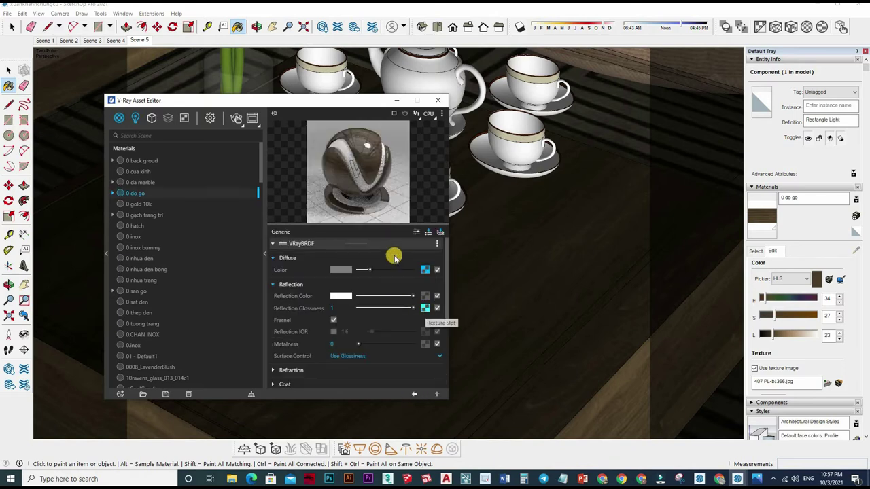
Step: Paste the wood texture into the Bump slot as an active bump map at amount 3
{"action": "scroll", "coordinate": [437, 316], "scroll_direction": "down", "scroll_amount": 3}
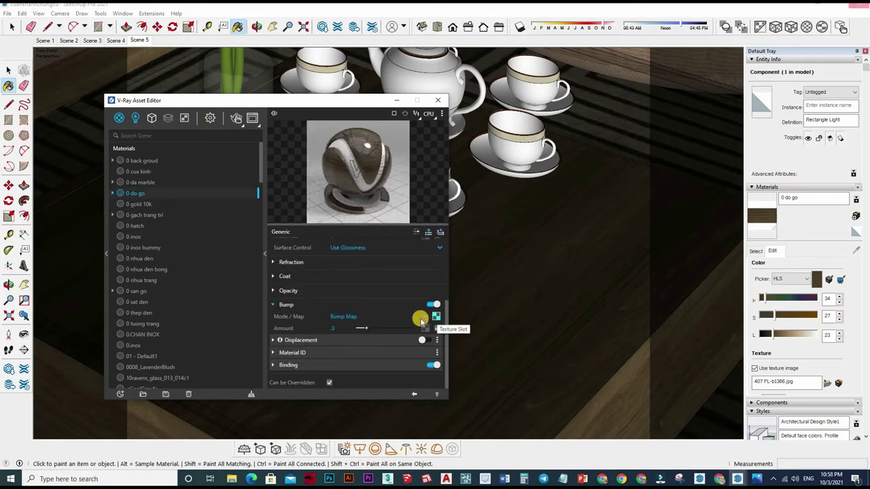
{"action": "right_click", "coordinate": [436, 316]}
{"action": "left_click", "coordinate": [504, 331]}
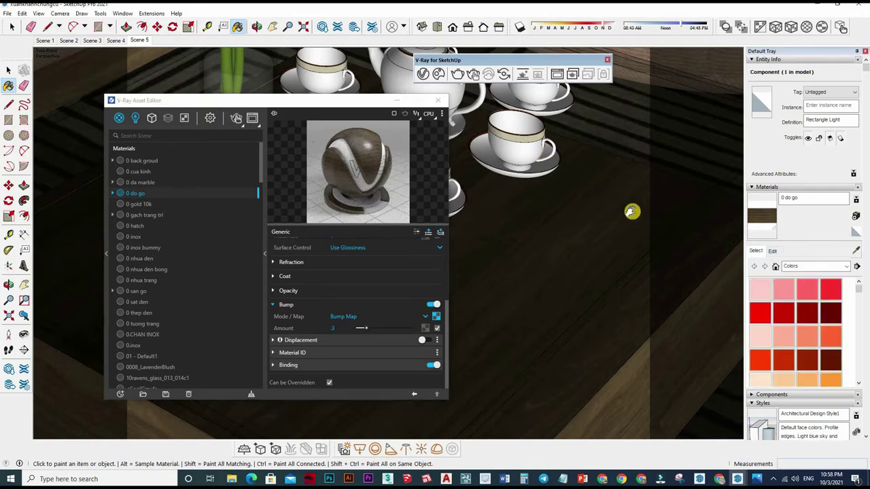
{"action": "mouse_move", "coordinate": [631, 210]}
{"action": "middle_mouse_down"}
{"action": "mouse_move", "coordinate": [520, 195]}
{"action": "mouse_move", "coordinate": [561, 249]}
{"action": "mouse_move", "coordinate": [553, 246]}
{"action": "mouse_move", "coordinate": [564, 238]}
{"action": "mouse_move", "coordinate": [404, 263]}
{"action": "middle_mouse_up"}
Step: Sample fabric_sofa1, copy its fabric image into TEXTURE, and relink the diffuse bitmap to it
{"action": "key", "text": "b"}
{"action": "left_click", "coordinate": [469, 272], "text": "alt"}
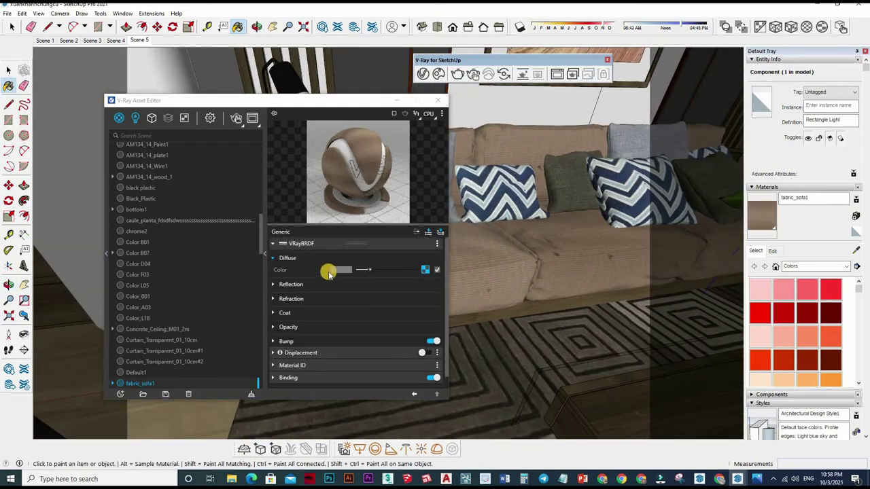
{"action": "left_click", "coordinate": [329, 273]}
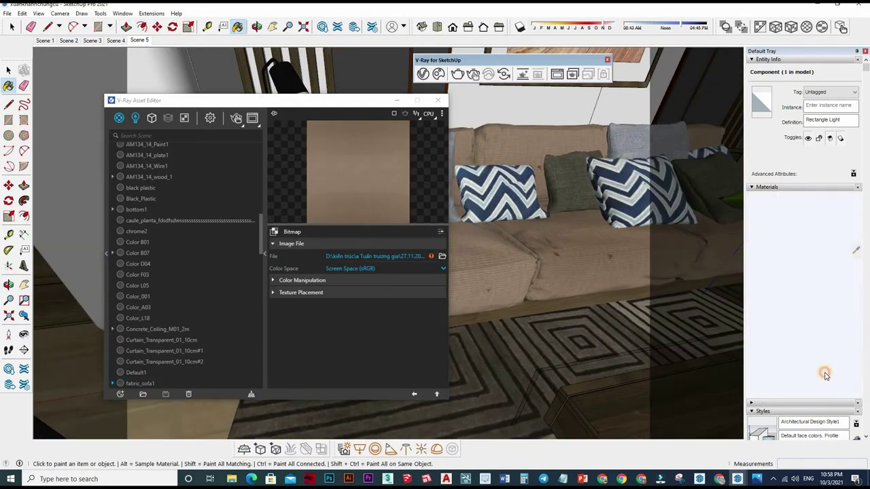
{"action": "left_click", "coordinate": [443, 255]}
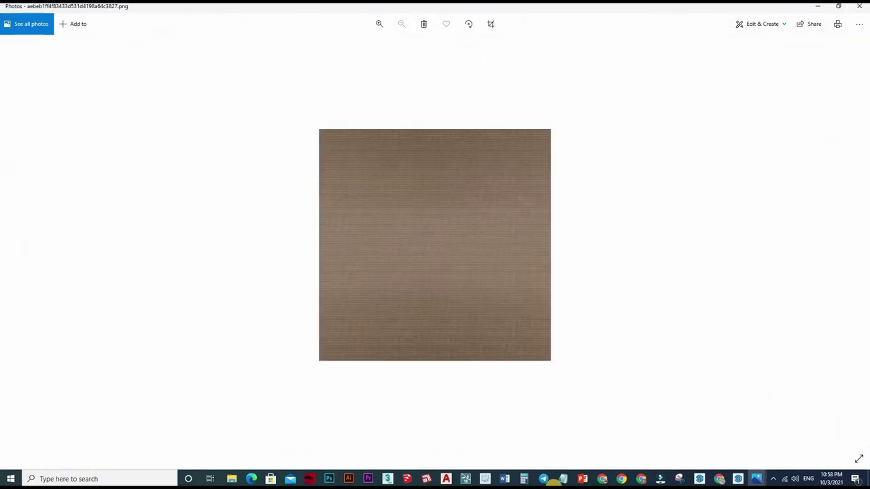
{"action": "left_click", "coordinate": [234, 480]}
{"action": "left_click", "coordinate": [632, 435]}
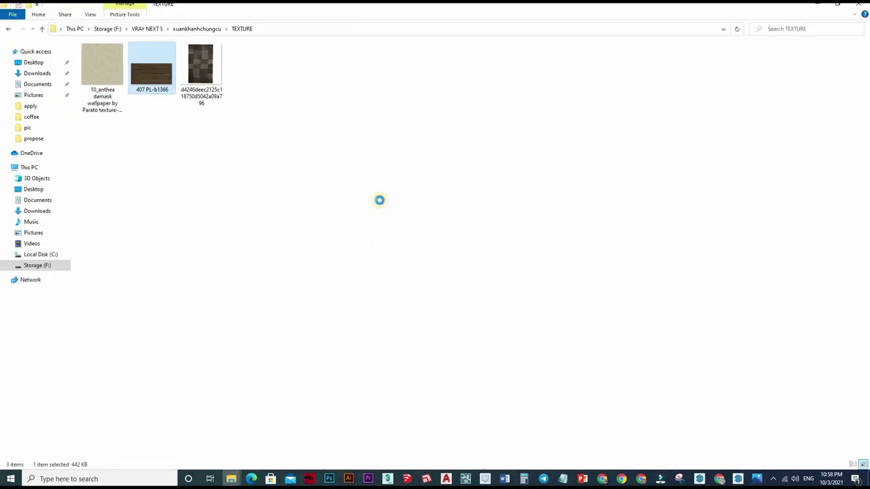
{"action": "key", "text": "ctrl+v"}
{"action": "left_click", "coordinate": [854, 9]}
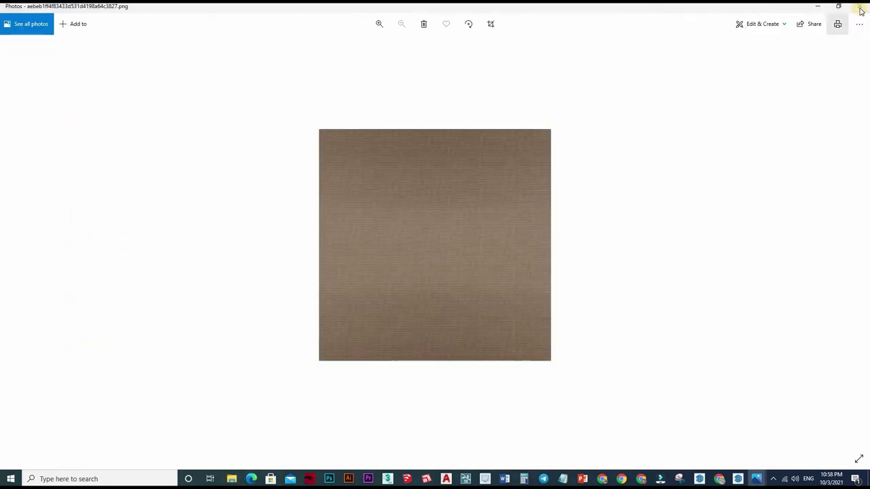
{"action": "key", "text": "alt+F4"}
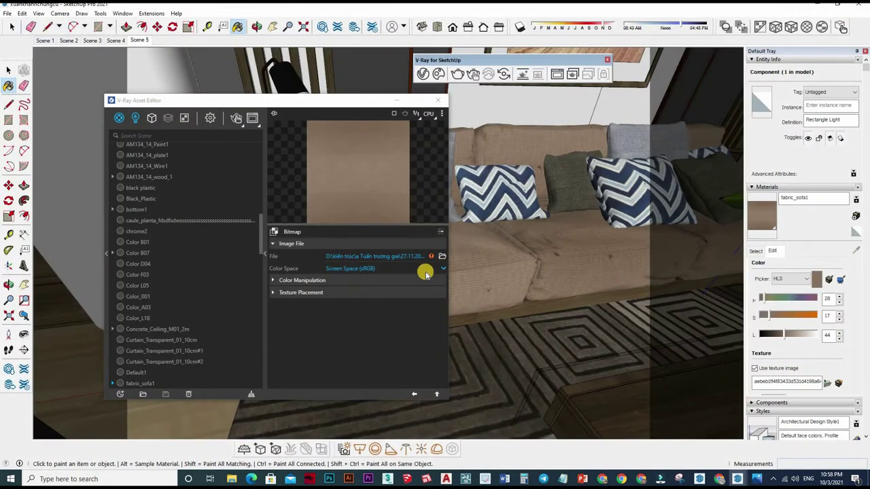
{"action": "left_click", "coordinate": [442, 256]}
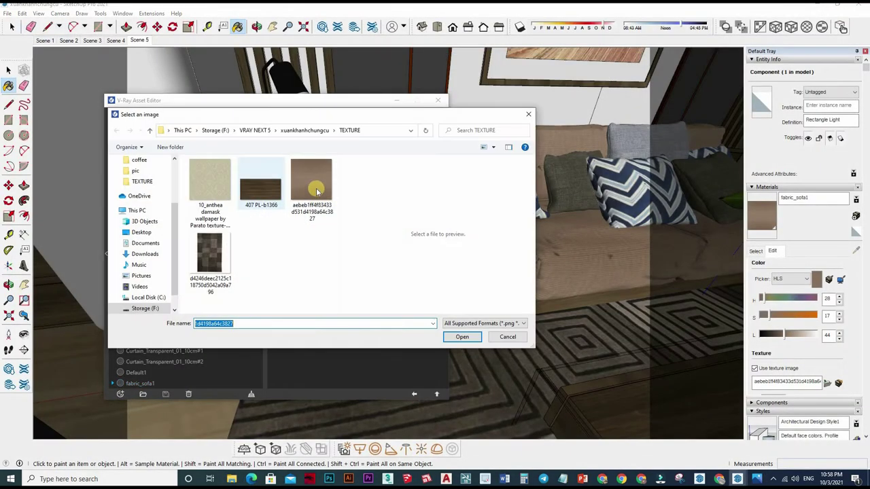
{"action": "double_click", "coordinate": [316, 192]}
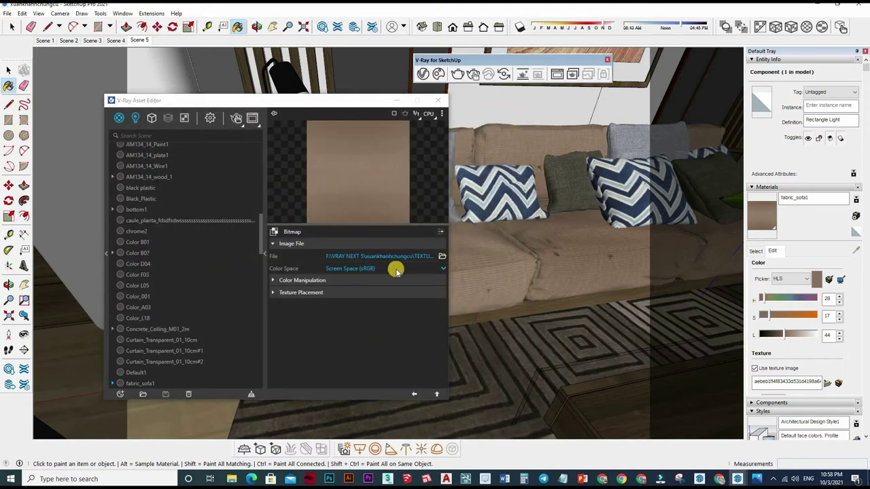
Step: Add a fully desaturated Color Correction glossiness map with Brightness 0.217
{"action": "left_click_drag", "start_coordinate": [359, 295], "coordinate": [423, 297]}
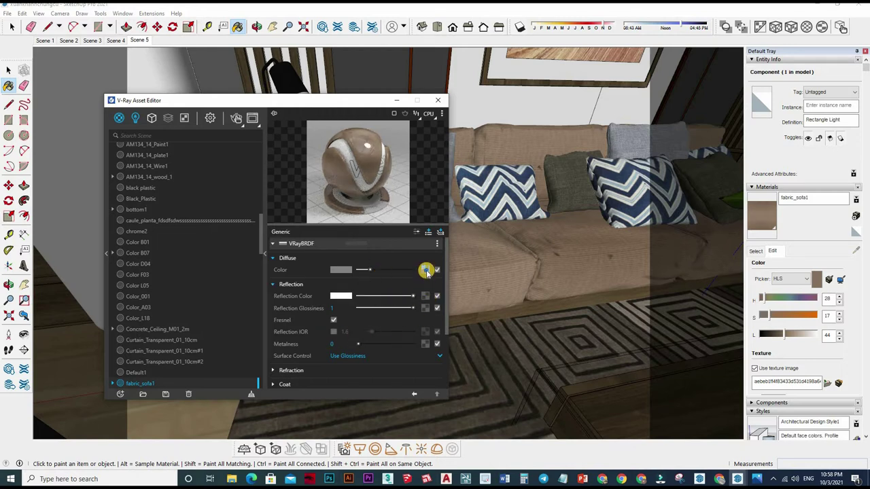
{"action": "right_click", "coordinate": [392, 306]}
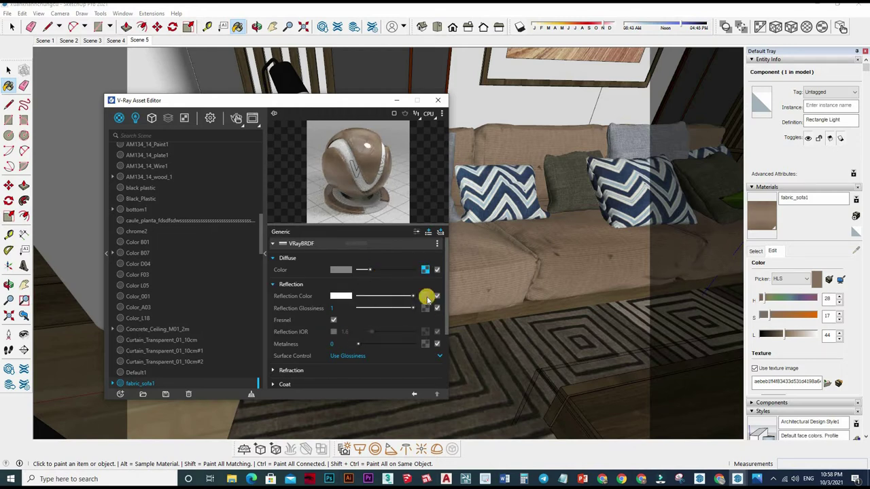
{"action": "left_click", "coordinate": [425, 308]}
{"action": "left_click", "coordinate": [402, 183]}
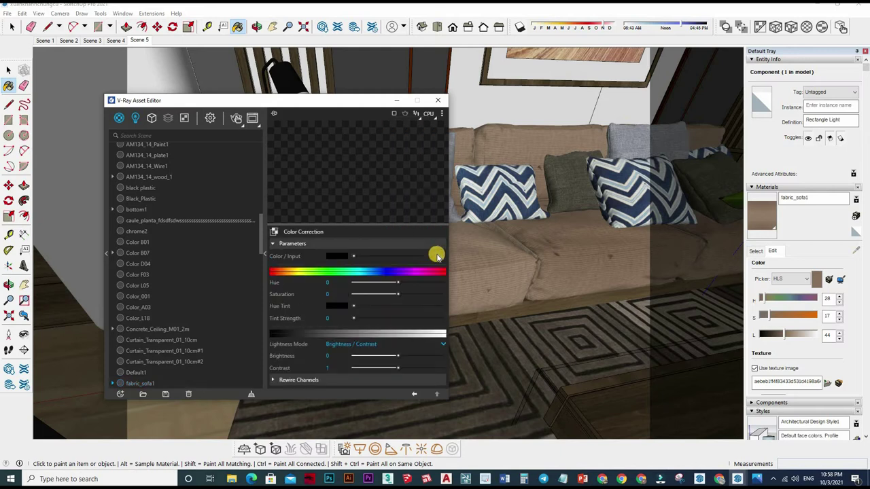
{"action": "left_click_drag", "start_coordinate": [396, 294], "coordinate": [353, 295]}
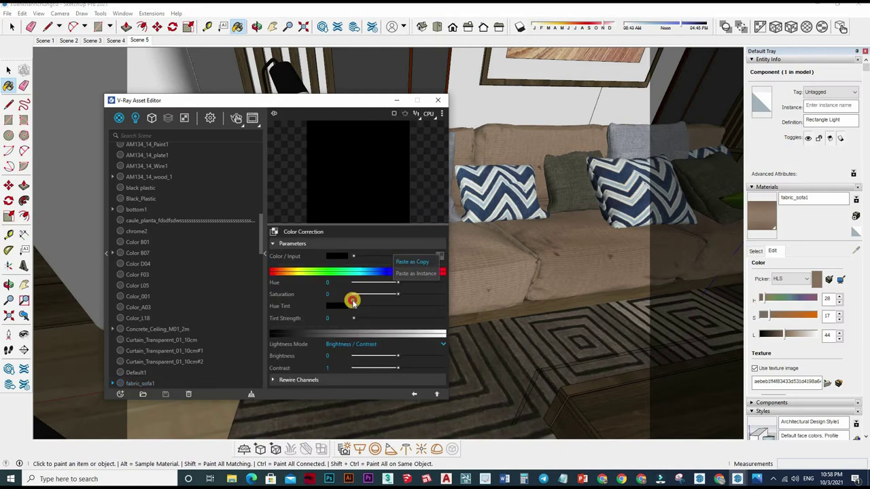
{"action": "left_click", "coordinate": [402, 356]}
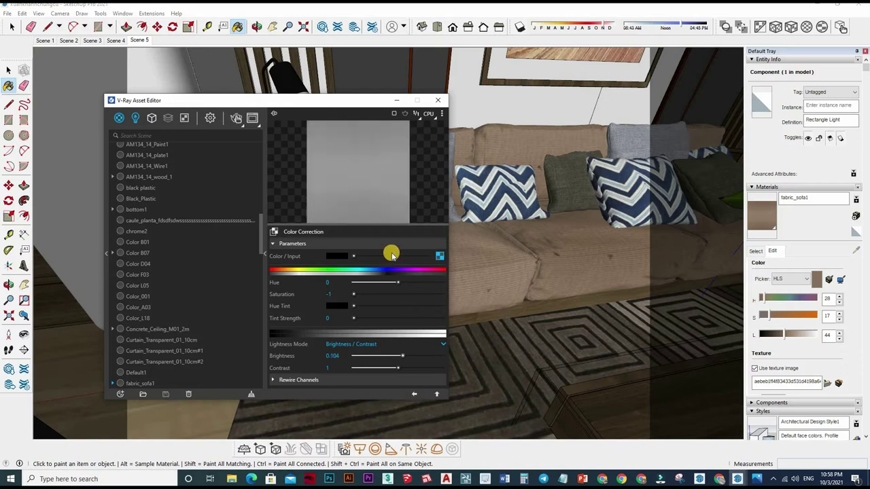
{"action": "left_click", "coordinate": [436, 394]}
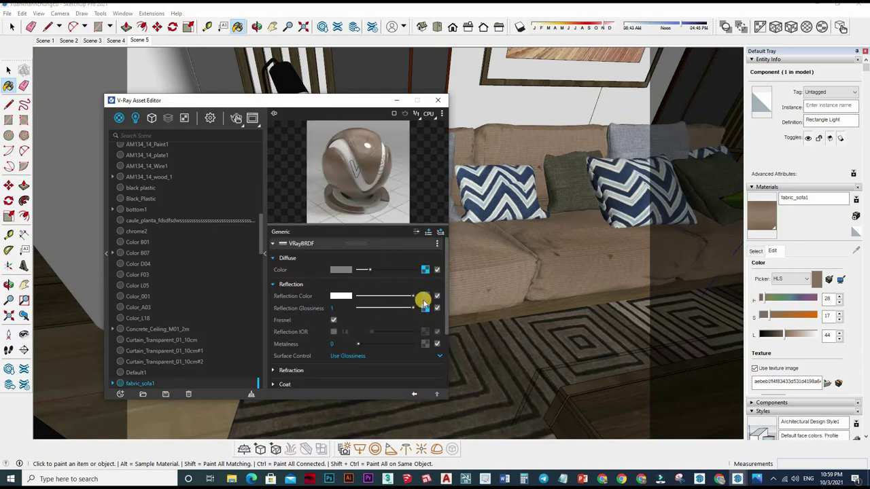
{"action": "left_click", "coordinate": [425, 308]}
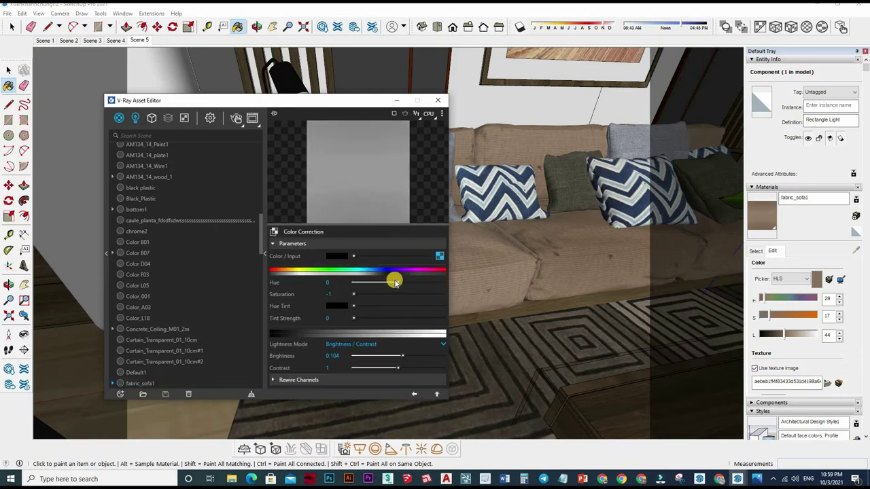
{"action": "left_click_drag", "start_coordinate": [407, 355], "coordinate": [409, 356]}
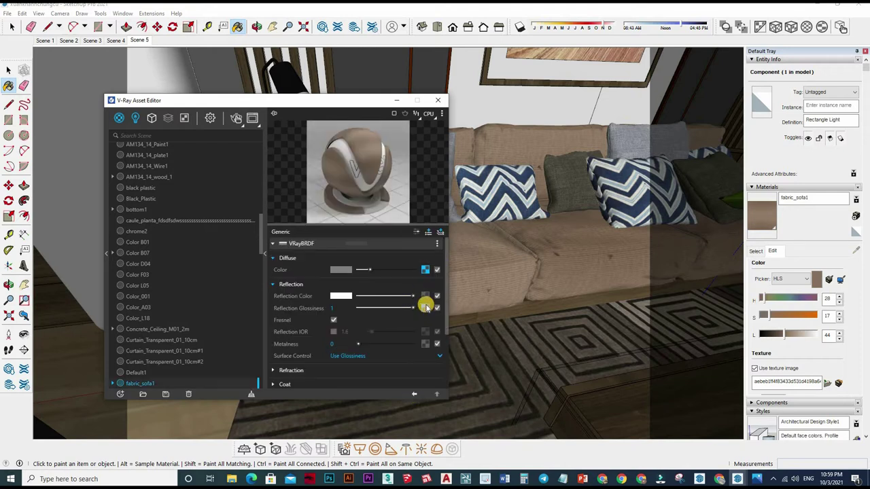
{"action": "right_click", "coordinate": [394, 257]}
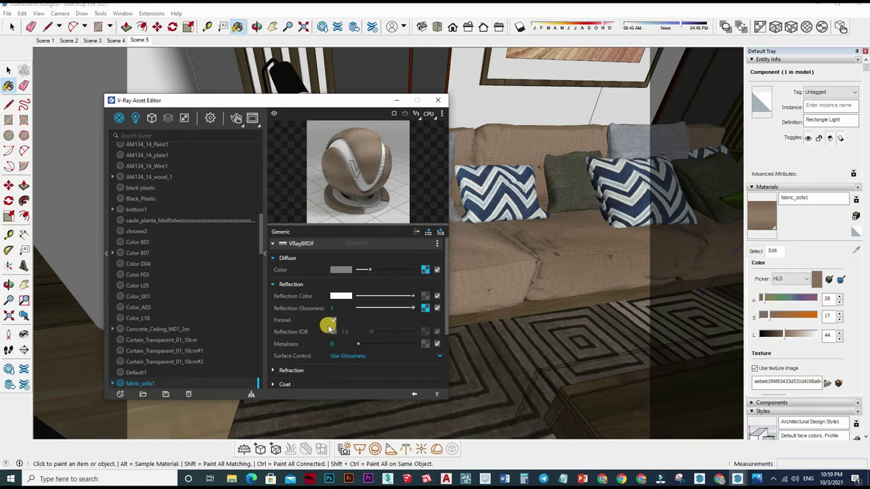
Step: Paste the fabric texture as fabric_sofa1's bump map at amount 0.89, then sample the chevron pillow
{"action": "scroll", "coordinate": [344, 352], "scroll_direction": "down", "scroll_amount": 2}
{"action": "scroll", "coordinate": [385, 329], "scroll_direction": "down", "scroll_amount": 1}
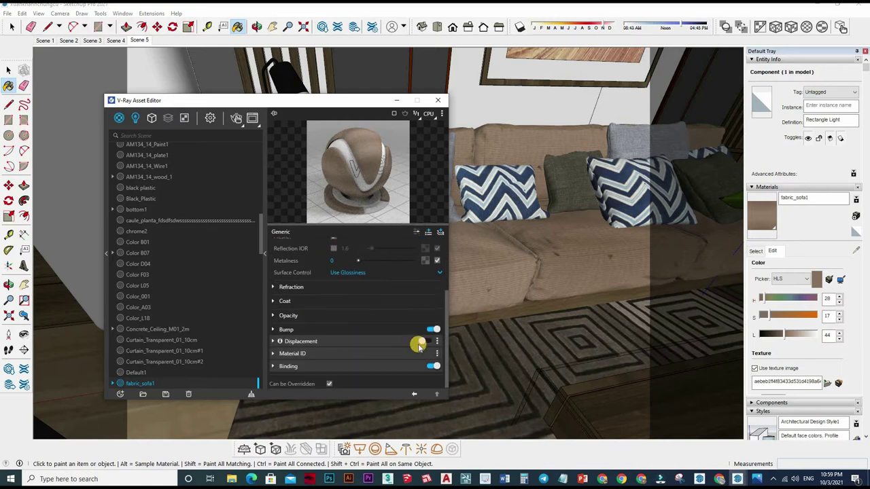
{"action": "left_click", "coordinate": [425, 330]}
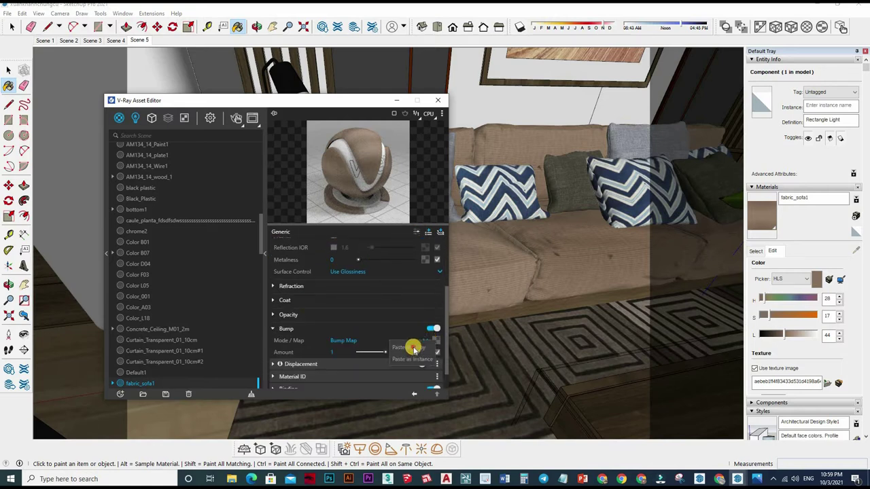
{"action": "left_click", "coordinate": [385, 352]}
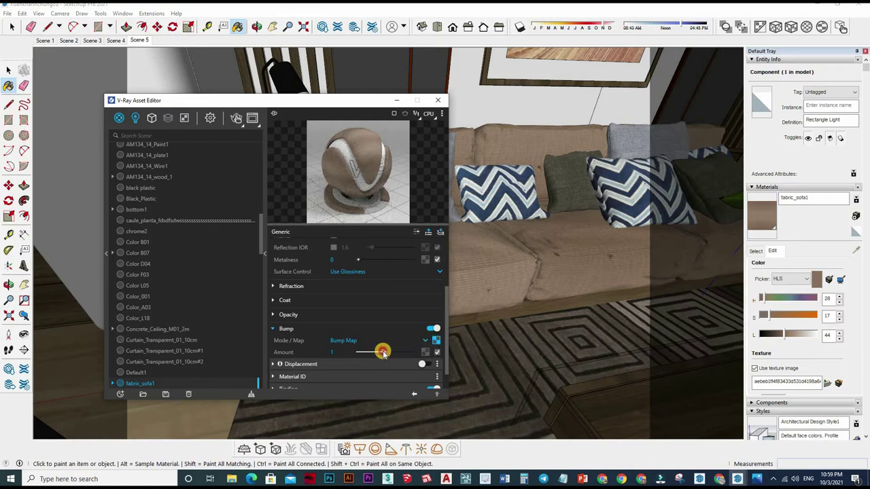
{"action": "scroll", "coordinate": [406, 350], "scroll_direction": "down", "scroll_amount": 3}
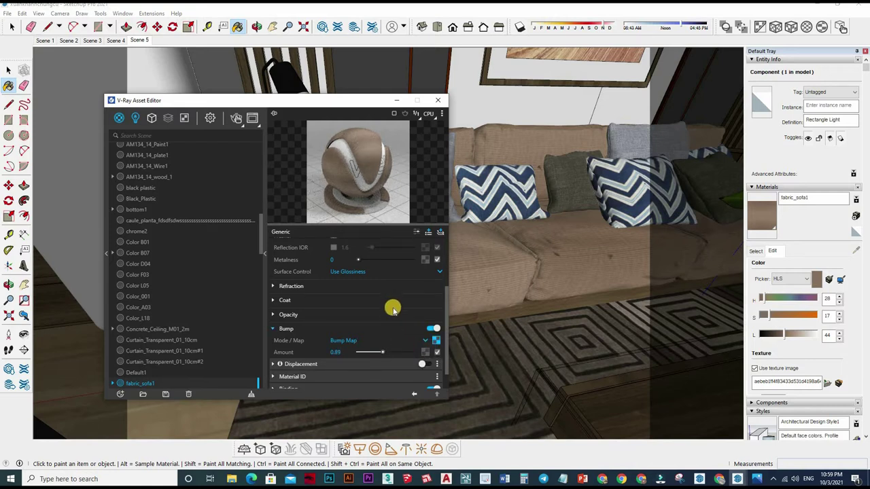
{"action": "scroll", "coordinate": [422, 306], "scroll_direction": "up", "scroll_amount": 3}
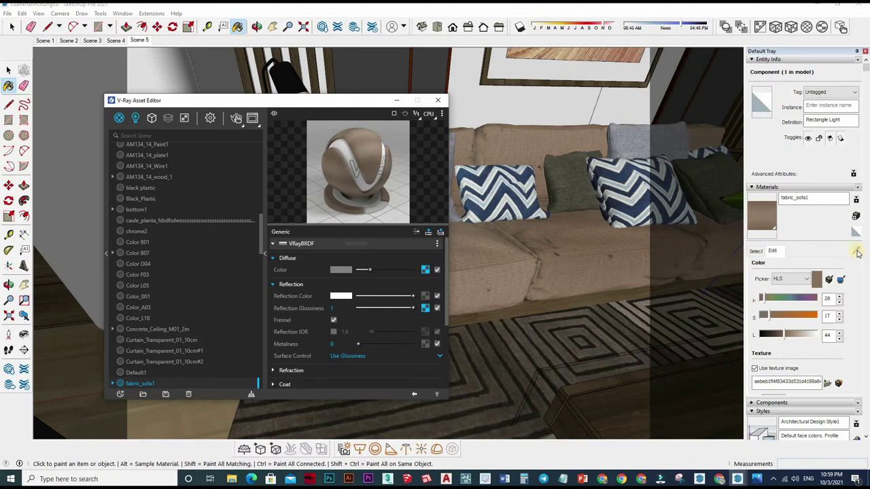
{"action": "left_click", "coordinate": [858, 253]}
{"action": "left_click", "coordinate": [604, 233]}
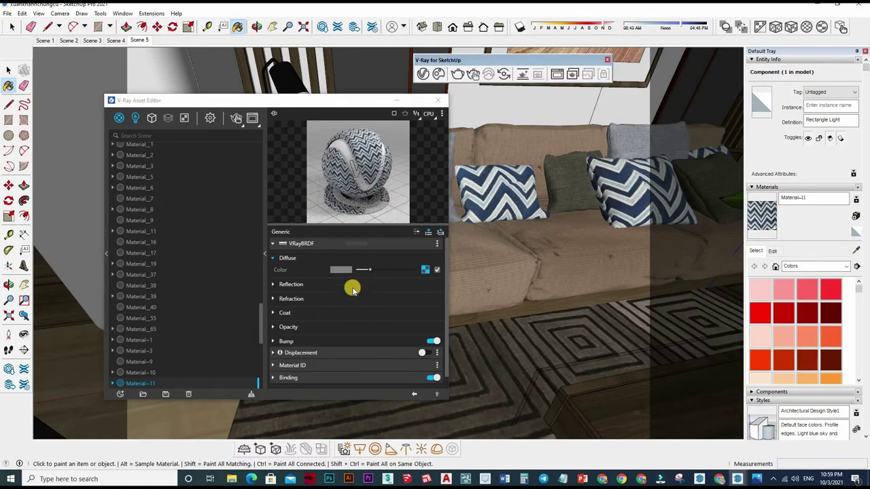
Step: Open Material~11's diffuse bitmap, view the chevron image and check it in the TEXTURE folder
{"action": "left_click", "coordinate": [417, 284]}
{"action": "left_click", "coordinate": [425, 269]}
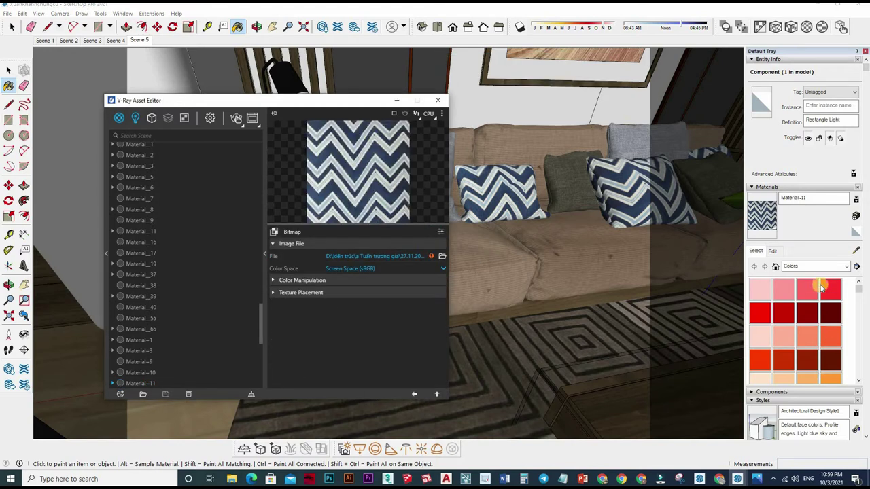
{"action": "left_click", "coordinate": [772, 251]}
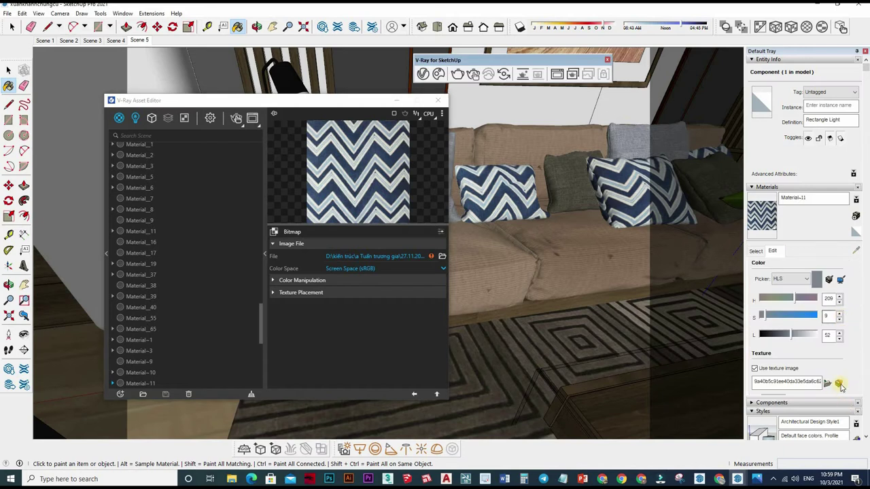
{"action": "left_click", "coordinate": [840, 384]}
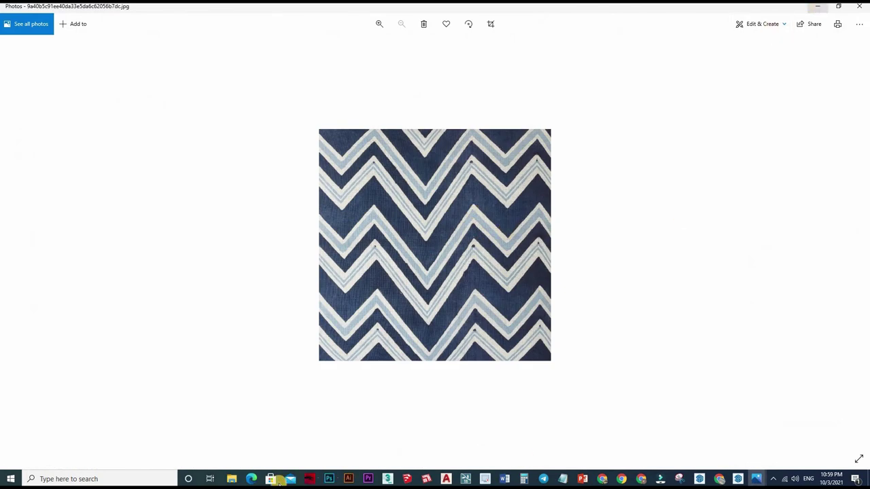
{"action": "left_click", "coordinate": [231, 480]}
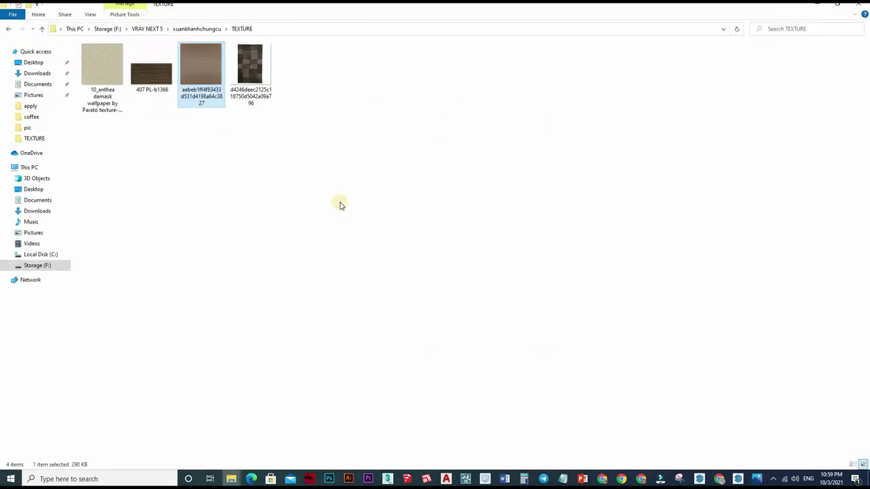
{"action": "left_click", "coordinate": [818, 7]}
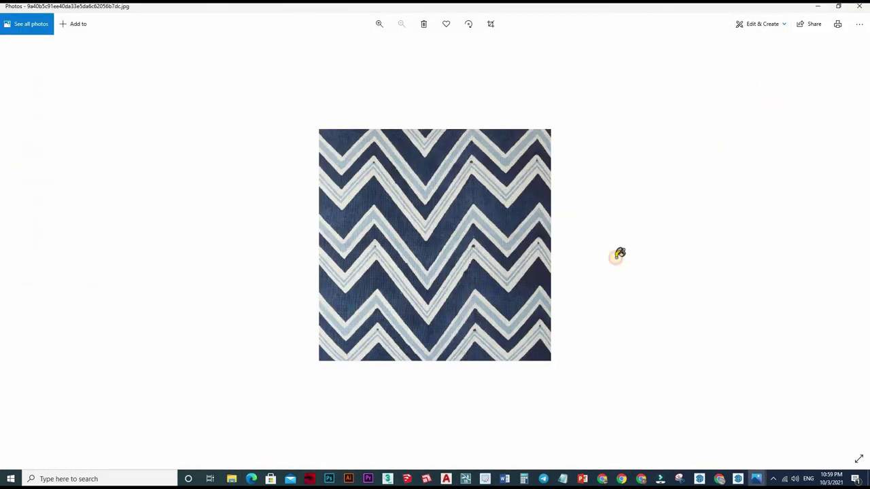
{"action": "key", "text": "alt+Tab"}
Step: Relink the bitmap to the chevron image in the TEXTURE folder
{"action": "left_click", "coordinate": [442, 257]}
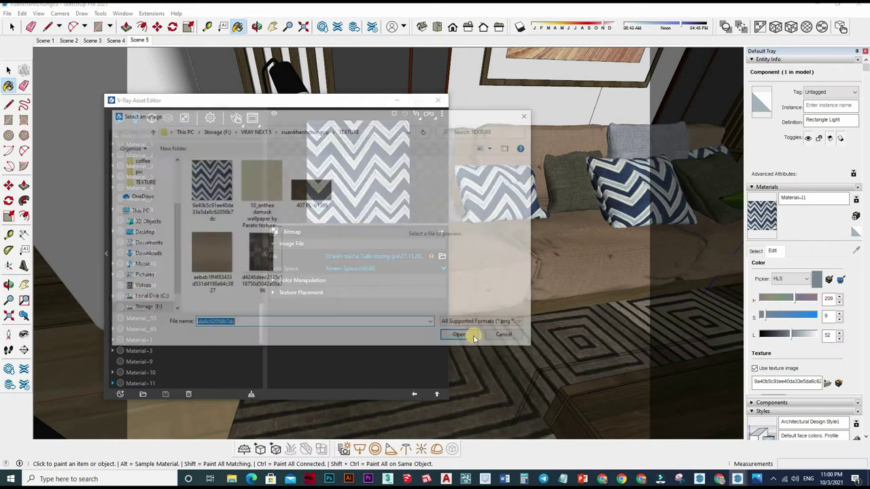
{"action": "left_click", "coordinate": [211, 191]}
{"action": "key", "text": "Return"}
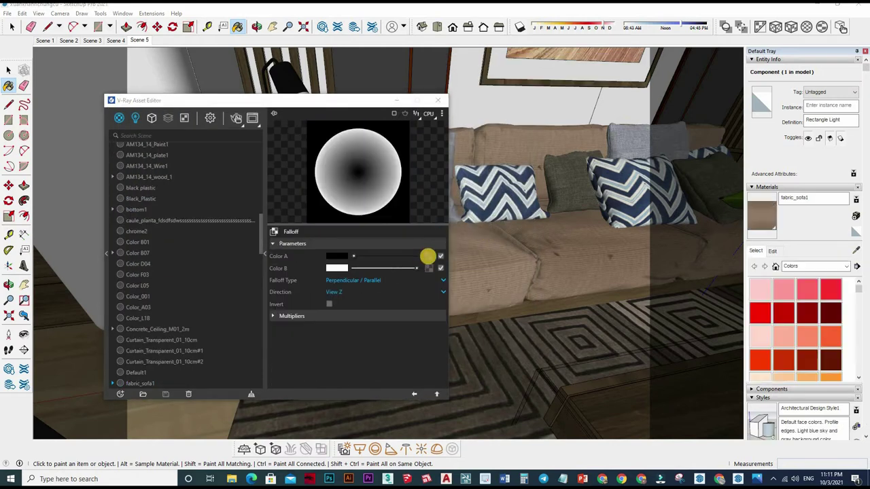
Step: In fabric_sofa1's falloff, paste the fabric texture into Color B and choose Towards / Away type
{"action": "right_click", "coordinate": [428, 268]}
{"action": "left_click", "coordinate": [425, 276]}
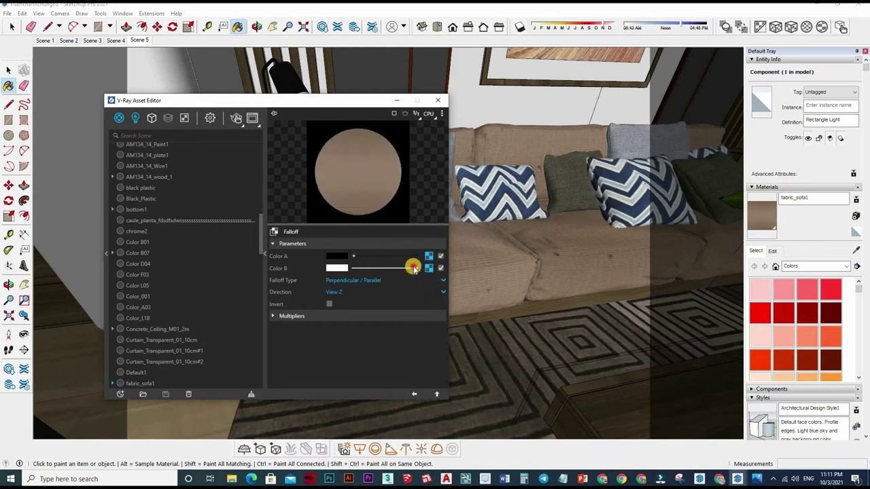
{"action": "left_click", "coordinate": [417, 268]}
{"action": "left_click", "coordinate": [366, 258]}
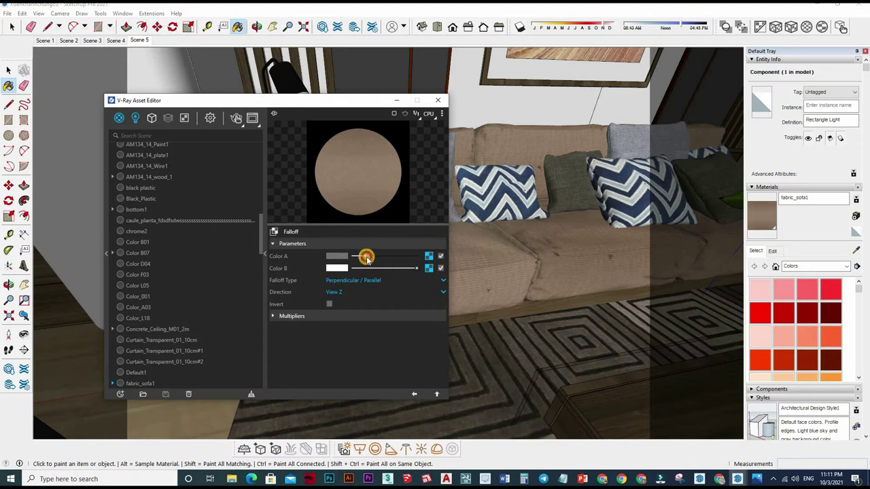
{"action": "left_click_drag", "start_coordinate": [366, 258], "coordinate": [354, 257]}
{"action": "left_click", "coordinate": [402, 270]}
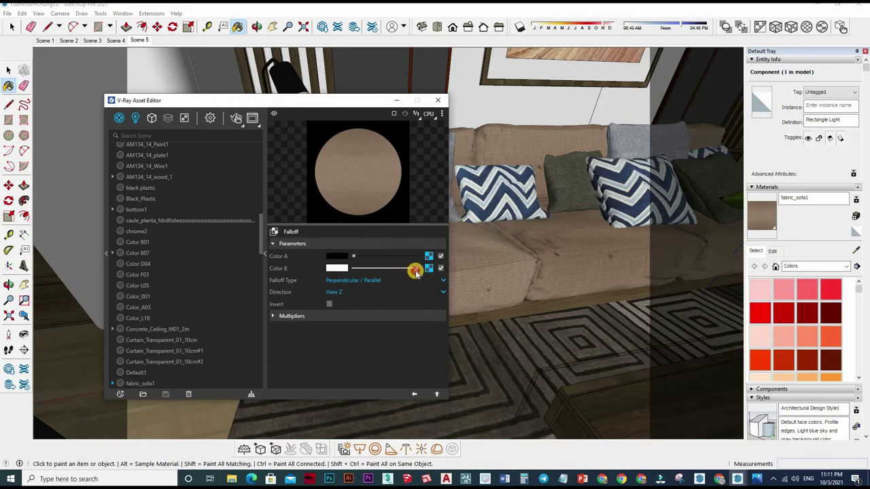
{"action": "left_click", "coordinate": [354, 281]}
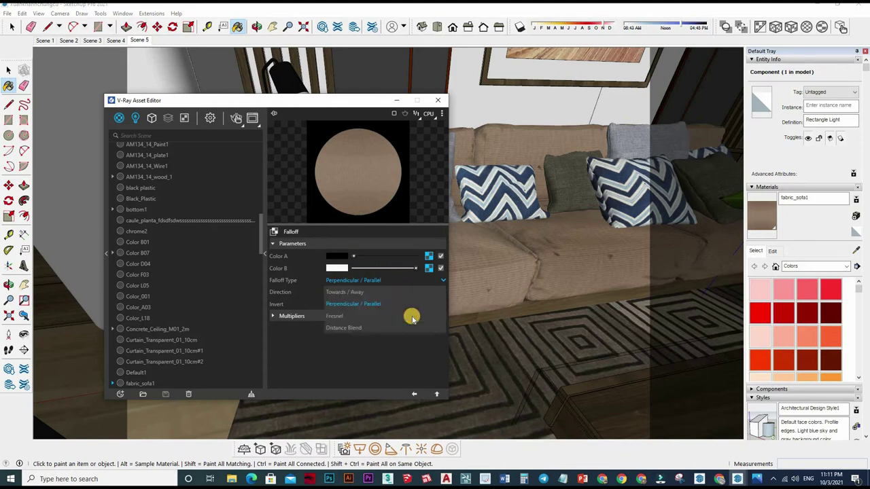
{"action": "left_click", "coordinate": [410, 314]}
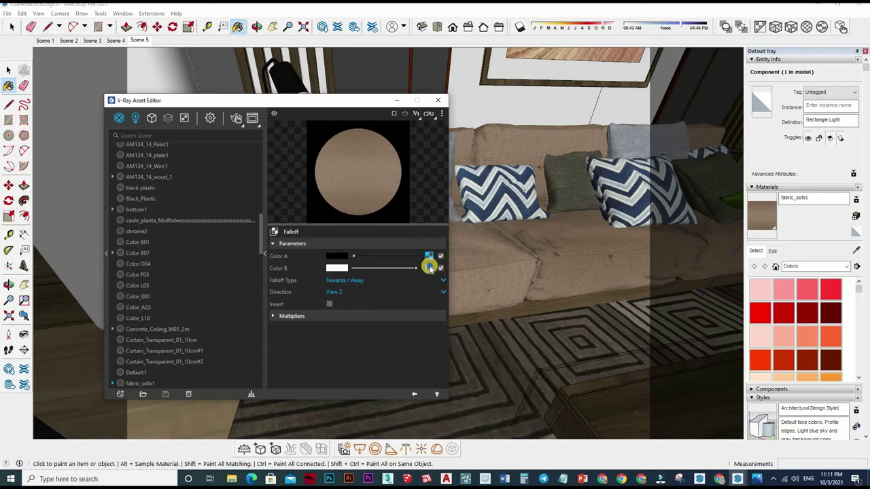
Step: Return to fabric_sofa1's main settings and keep Bump Map as the bump mode
{"action": "left_click", "coordinate": [406, 280]}
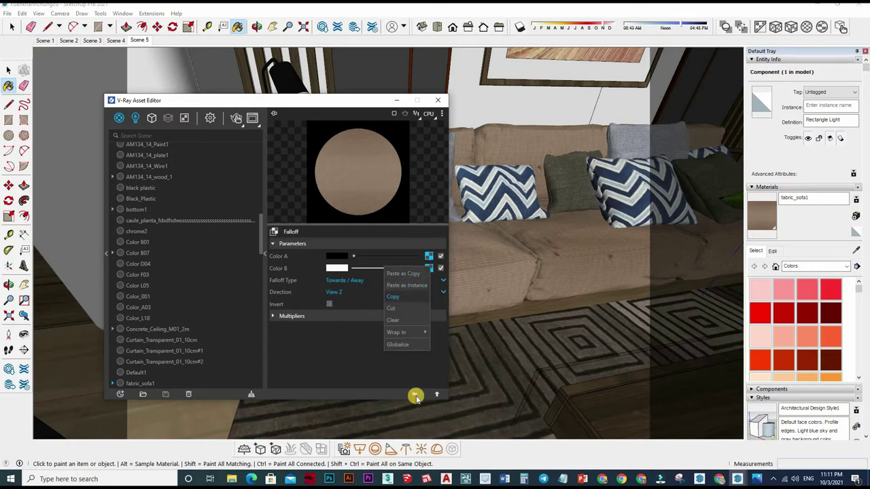
{"action": "left_click", "coordinate": [414, 395]}
{"action": "scroll", "coordinate": [340, 319], "scroll_direction": "down", "scroll_amount": 5}
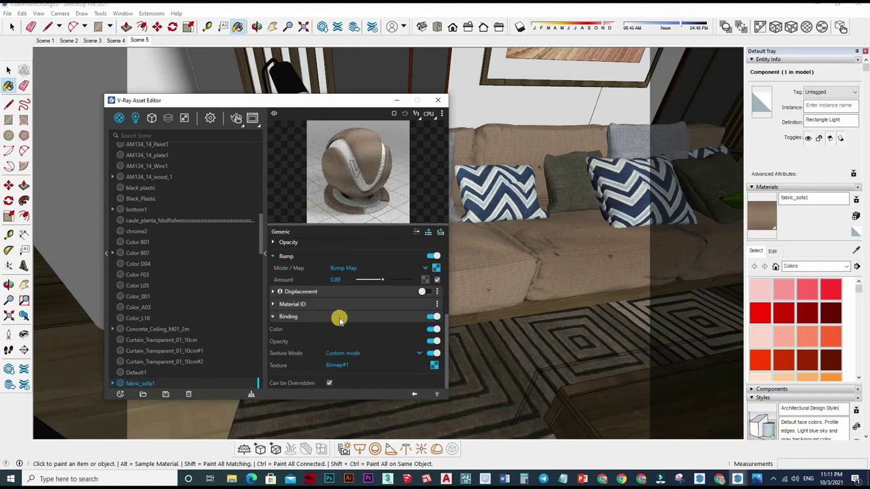
{"action": "scroll", "coordinate": [437, 358], "scroll_direction": "up", "scroll_amount": 3}
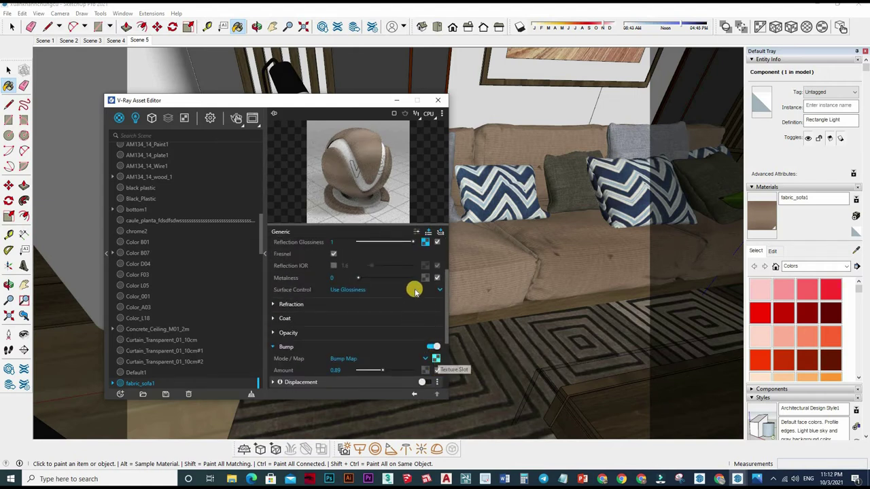
{"action": "left_click", "coordinate": [425, 359]}
{"action": "left_click", "coordinate": [355, 359]}
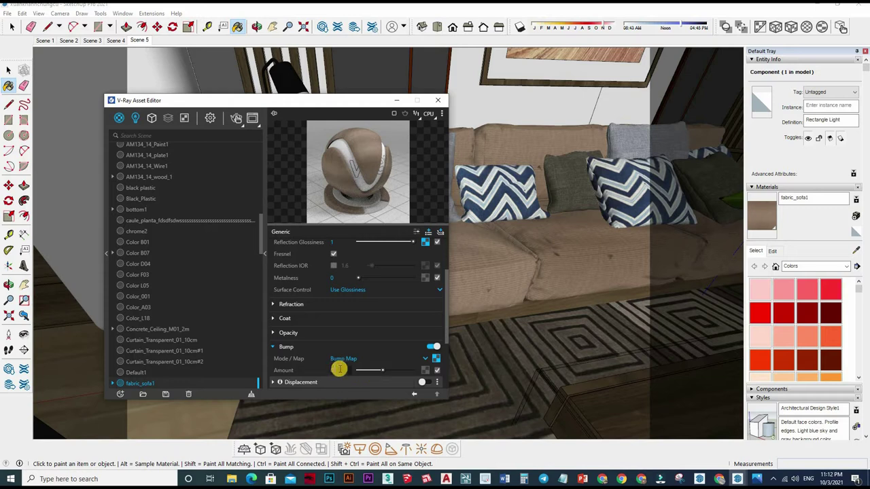
Step: Enter bump amount 0.5, then load Material~11 and open its diffuse bitmap settings
{"action": "type", "text": "0.5"}
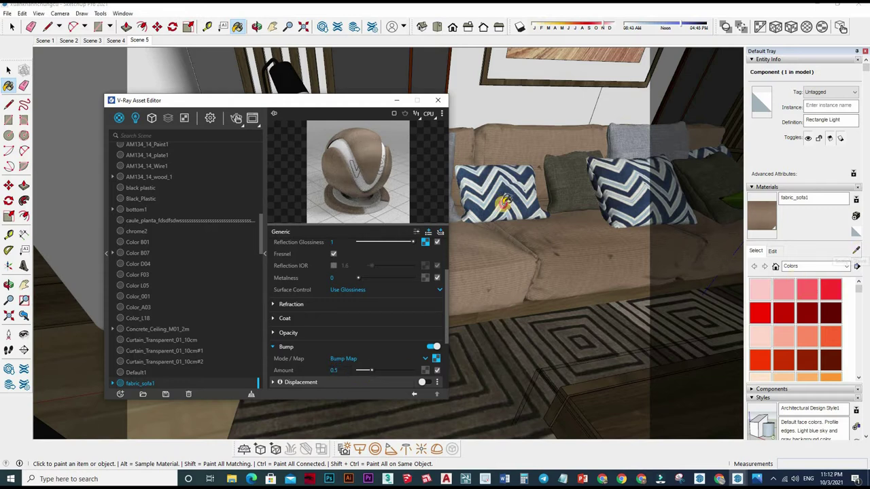
{"action": "left_click", "coordinate": [504, 201], "text": "alt"}
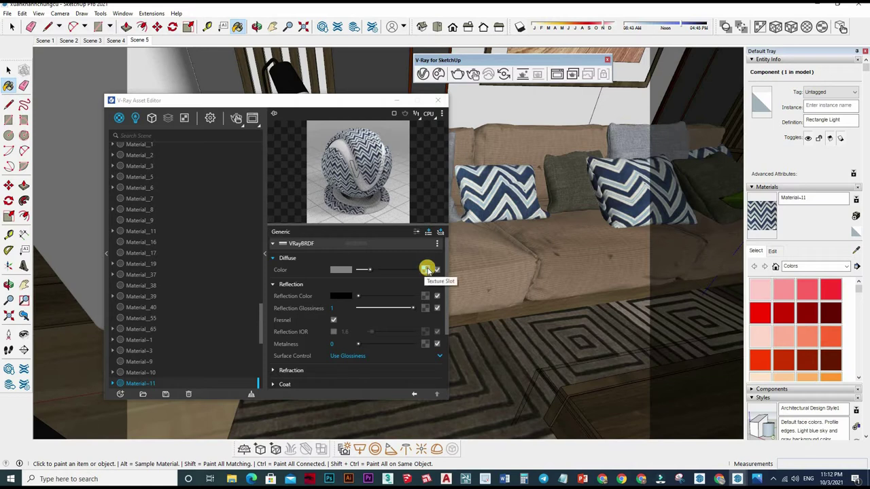
{"action": "left_click", "coordinate": [425, 269]}
{"action": "left_click", "coordinate": [426, 340]}
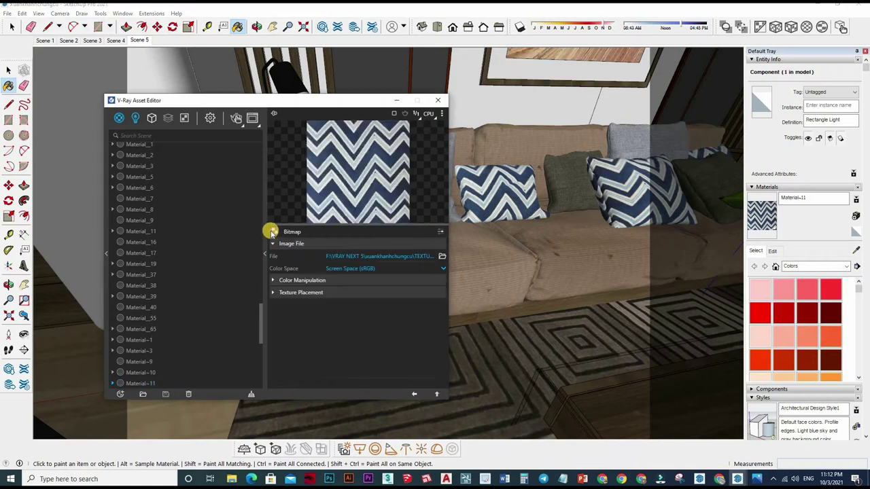
{"action": "right_click", "coordinate": [424, 271]}
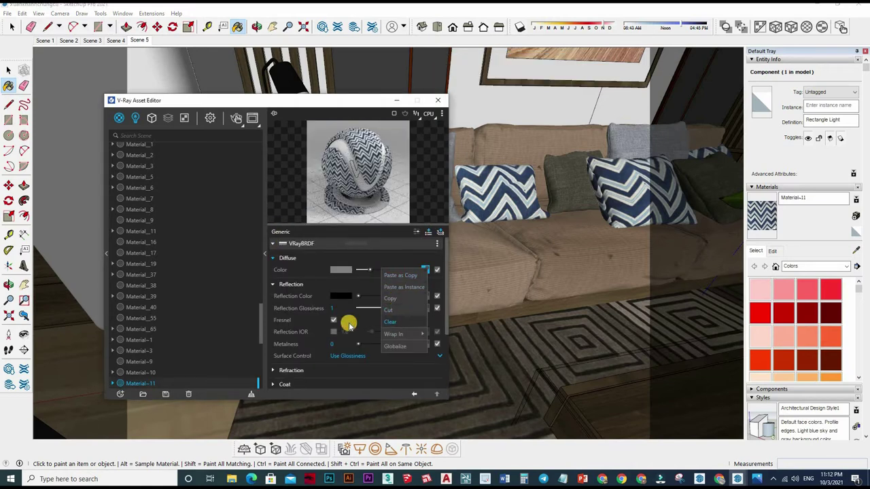
{"action": "scroll", "coordinate": [404, 344], "scroll_direction": "down", "scroll_amount": 3}
Step: Set the bitmap's texture binding to Custom mode with the chevron bitmap pasted in
{"action": "left_click", "coordinate": [344, 365]}
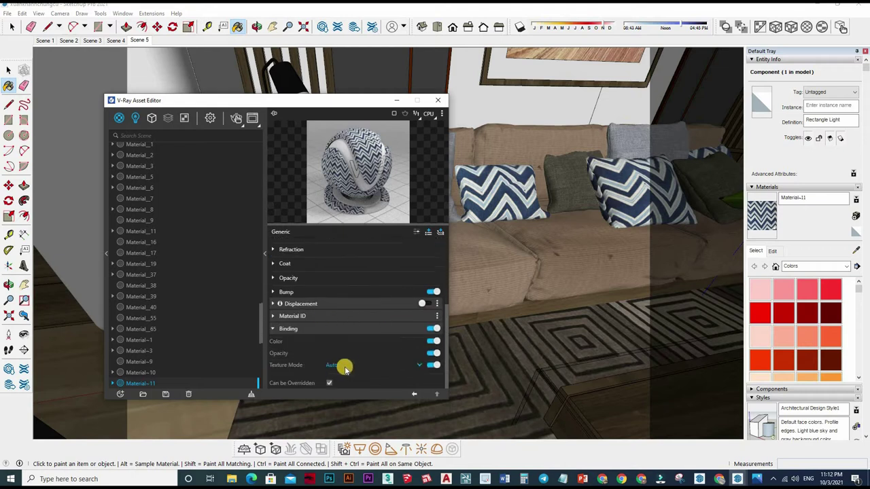
{"action": "left_click", "coordinate": [340, 365]}
{"action": "left_click", "coordinate": [350, 347]}
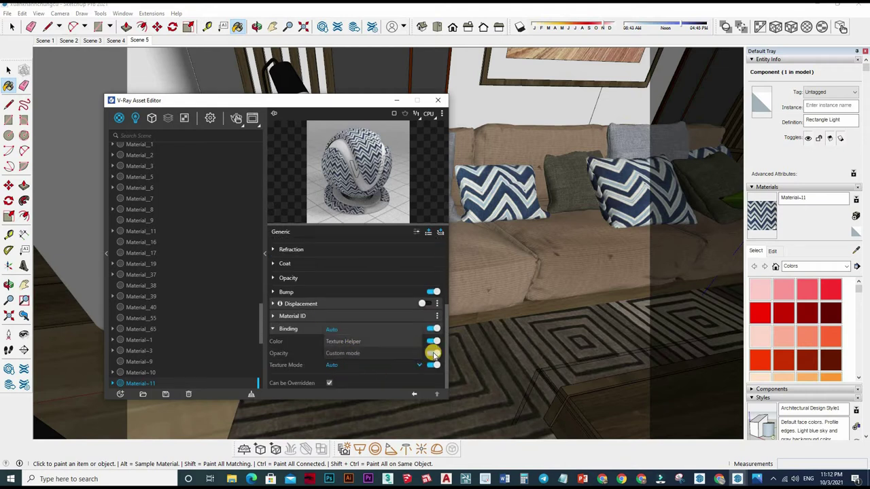
{"action": "left_click", "coordinate": [434, 365]}
{"action": "scroll", "coordinate": [434, 365], "scroll_direction": "down", "scroll_amount": 1}
{"action": "right_click", "coordinate": [433, 365]}
{"action": "left_click", "coordinate": [408, 368]}
{"action": "right_click", "coordinate": [434, 365]}
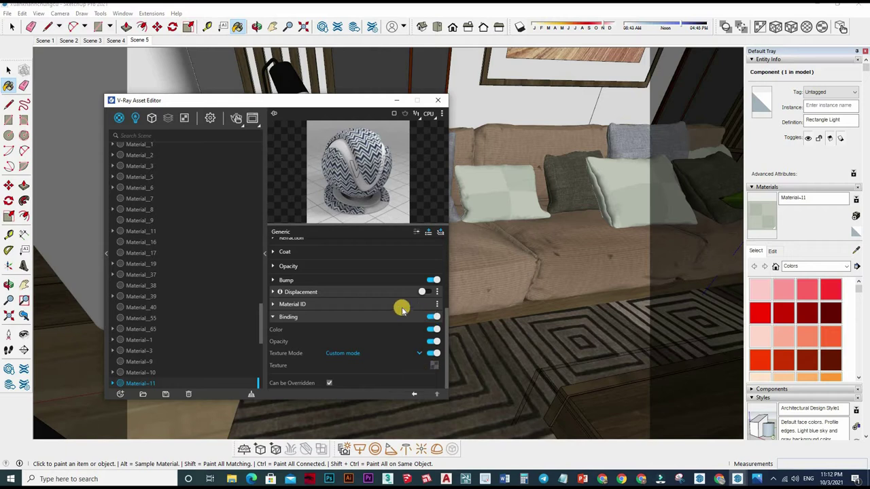
{"action": "left_click", "coordinate": [435, 251]}
Step: Change the diffuse texture type from Bitmap to Falloff
{"action": "scroll", "coordinate": [425, 270], "scroll_direction": "up", "scroll_amount": 5}
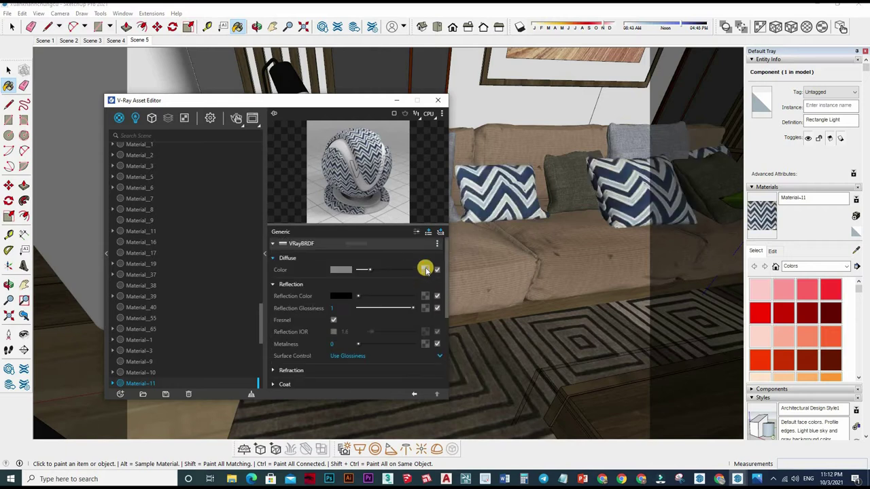
{"action": "left_click", "coordinate": [337, 275]}
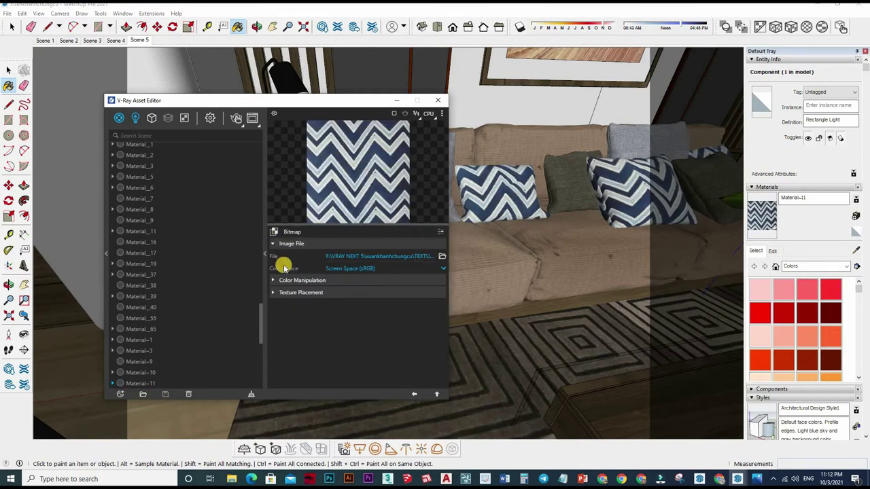
{"action": "left_click", "coordinate": [273, 232]}
{"action": "left_click", "coordinate": [291, 234]}
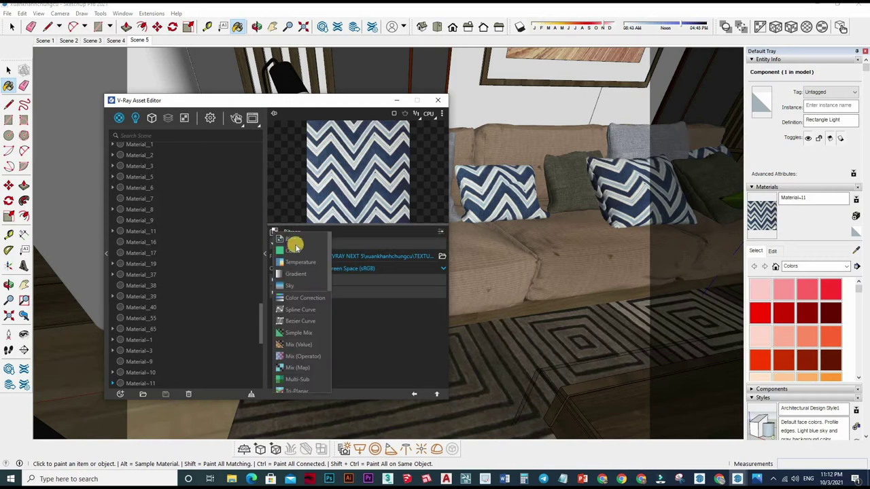
{"action": "scroll", "coordinate": [301, 336], "scroll_direction": "down", "scroll_amount": 2}
{"action": "scroll", "coordinate": [301, 340], "scroll_direction": "down", "scroll_amount": 1}
{"action": "left_click", "coordinate": [297, 351]}
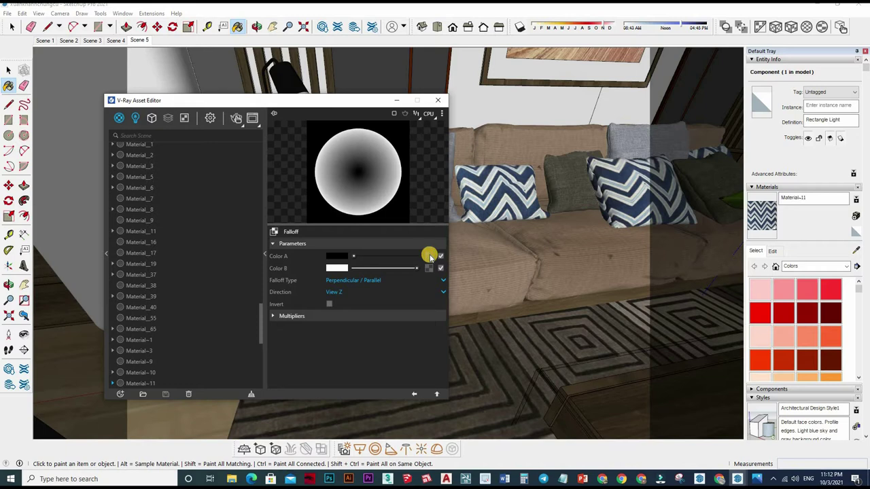
Step: Paste the chevron bitmap into Color A and B, make Color A white and lower its mix
{"action": "right_click", "coordinate": [429, 257]}
{"action": "left_click", "coordinate": [416, 271]}
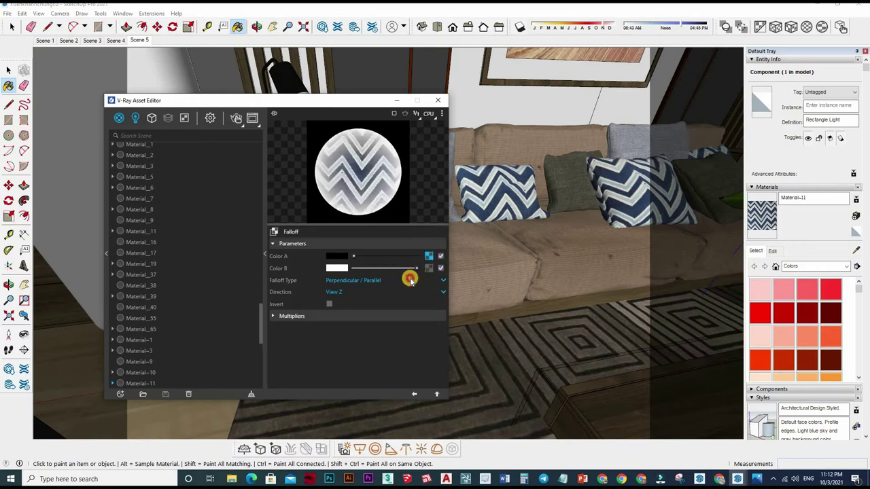
{"action": "right_click", "coordinate": [428, 268]}
{"action": "left_click", "coordinate": [415, 289]}
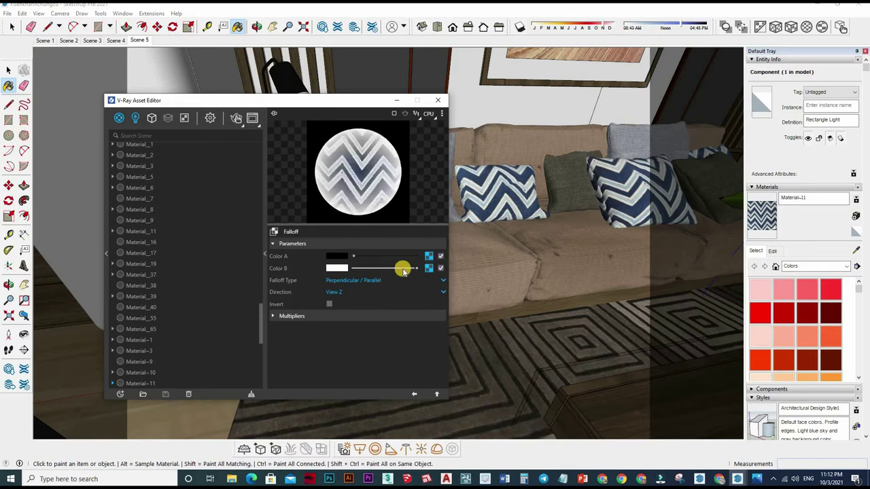
{"action": "left_click", "coordinate": [336, 256]}
{"action": "left_click", "coordinate": [536, 196]}
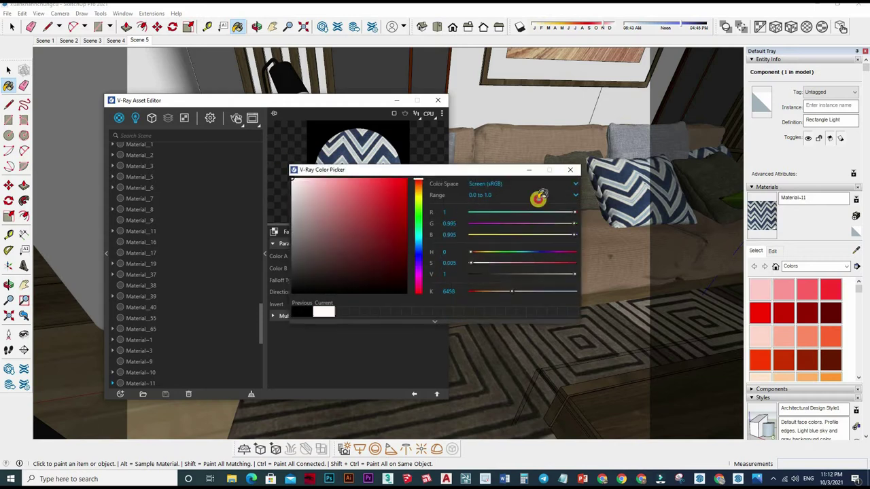
{"action": "key", "text": "Return"}
{"action": "left_click_drag", "start_coordinate": [376, 261], "coordinate": [357, 259]}
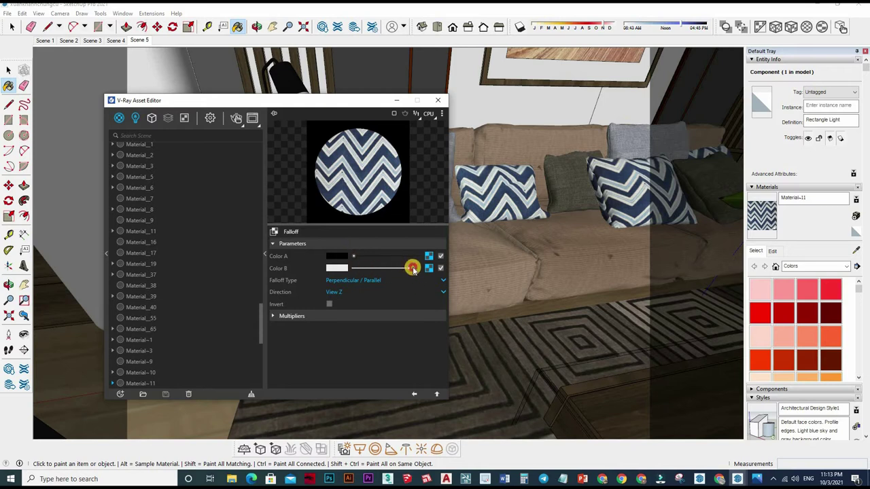
Step: Switch the chevron cushion material's Falloff type to Towards / Away
{"action": "left_click", "coordinate": [381, 280]}
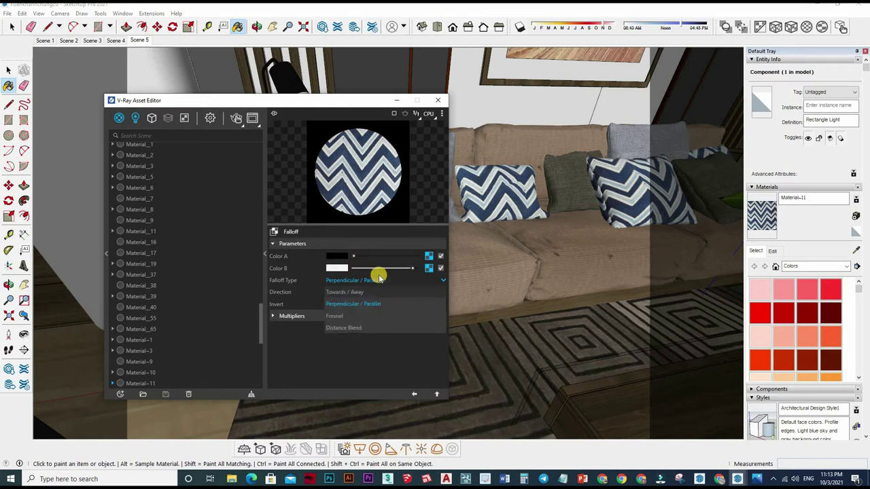
{"action": "left_click", "coordinate": [367, 291]}
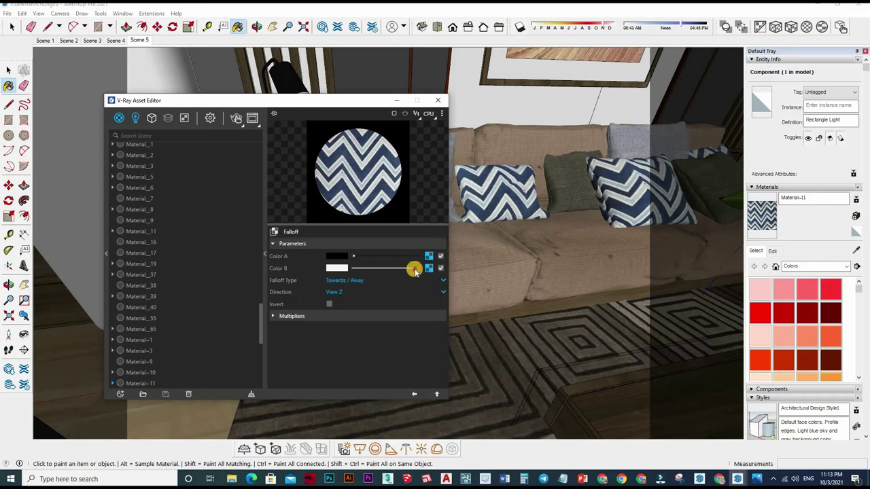
{"action": "mouse_move", "coordinate": [622, 214]}
{"action": "middle_mouse_down"}
{"action": "mouse_move", "coordinate": [852, 250]}
{"action": "mouse_move", "coordinate": [568, 175]}
{"action": "middle_mouse_up"}
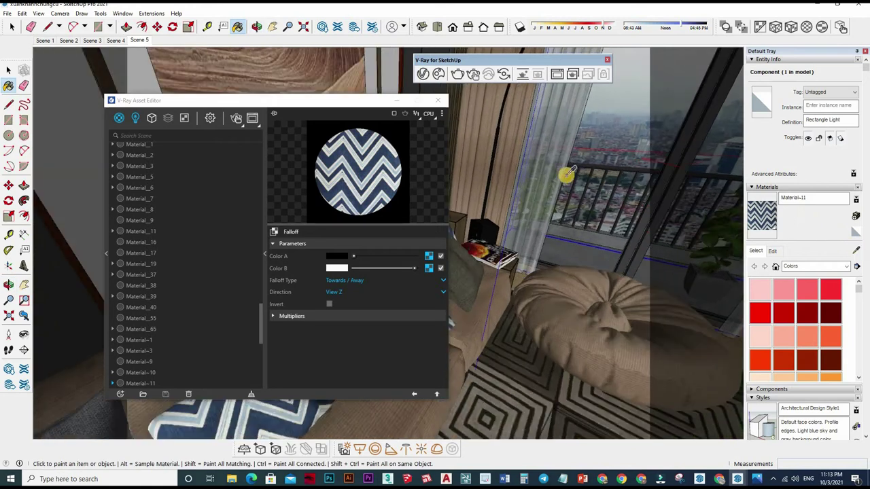
Step: Sample the curtain material and lower its Opacity to 0.22 in the V-Ray Asset Editor
{"action": "left_click", "coordinate": [528, 163], "text": "alt"}
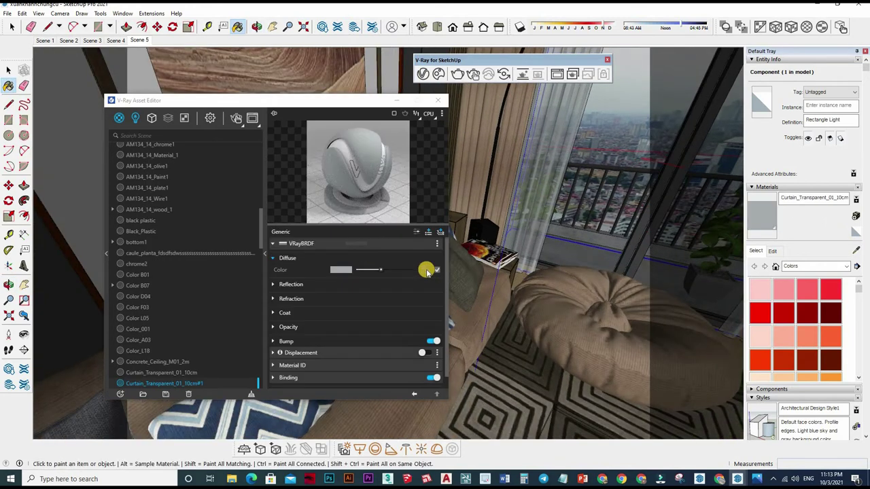
{"action": "left_click", "coordinate": [439, 272]}
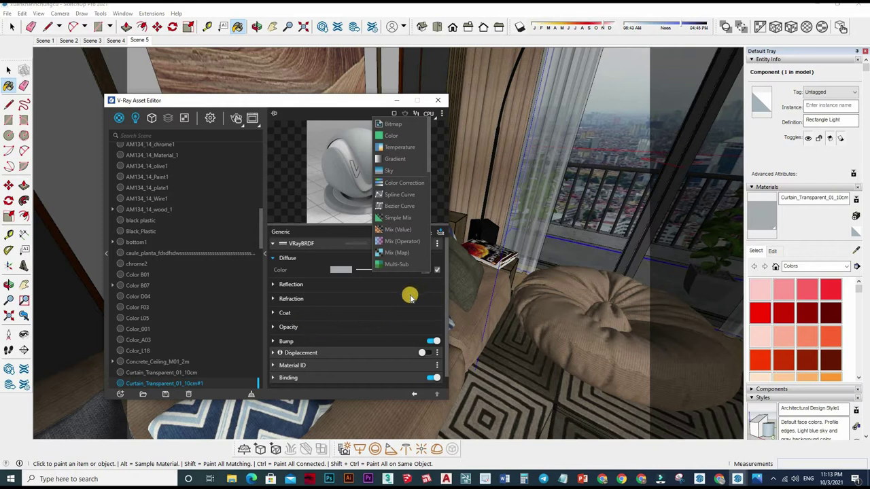
{"action": "left_click", "coordinate": [333, 326]}
{"action": "scroll", "coordinate": [354, 314], "scroll_direction": "down", "scroll_amount": 1}
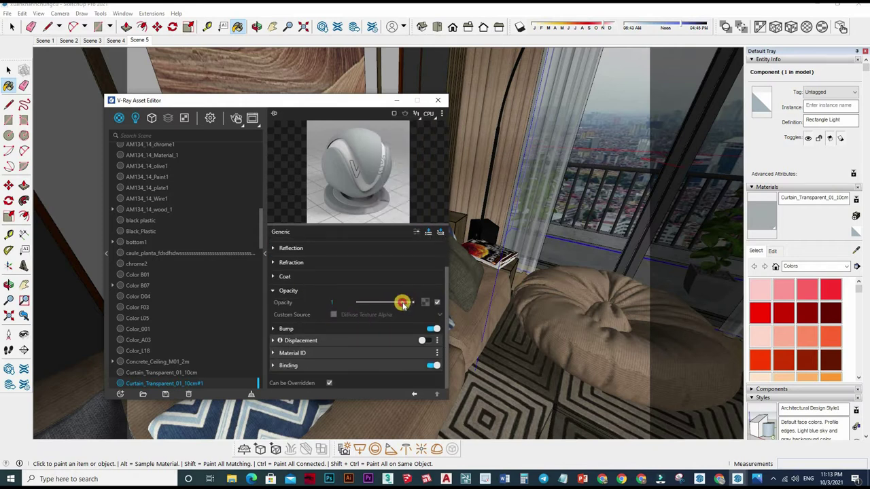
{"action": "left_click_drag", "start_coordinate": [397, 303], "coordinate": [370, 304]}
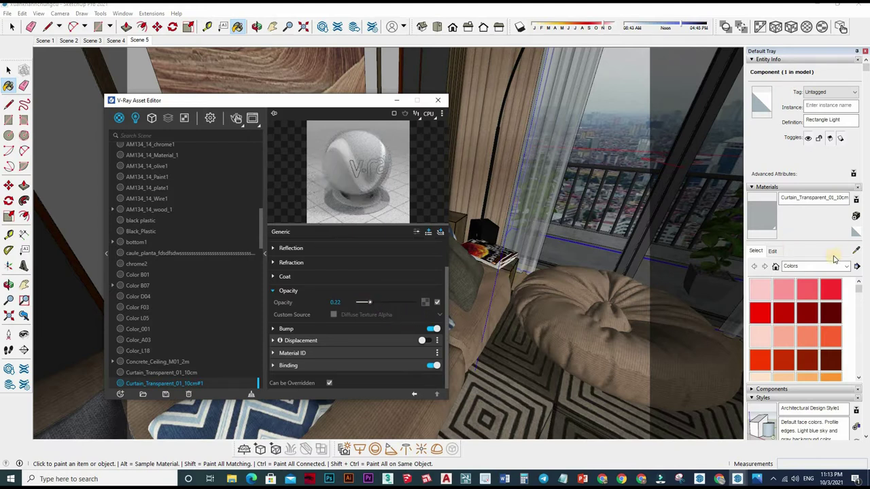
Step: Sample the Color B07 and Generic4 materials while orbiting across the dark wall
{"action": "left_click", "coordinate": [571, 314], "text": "alt"}
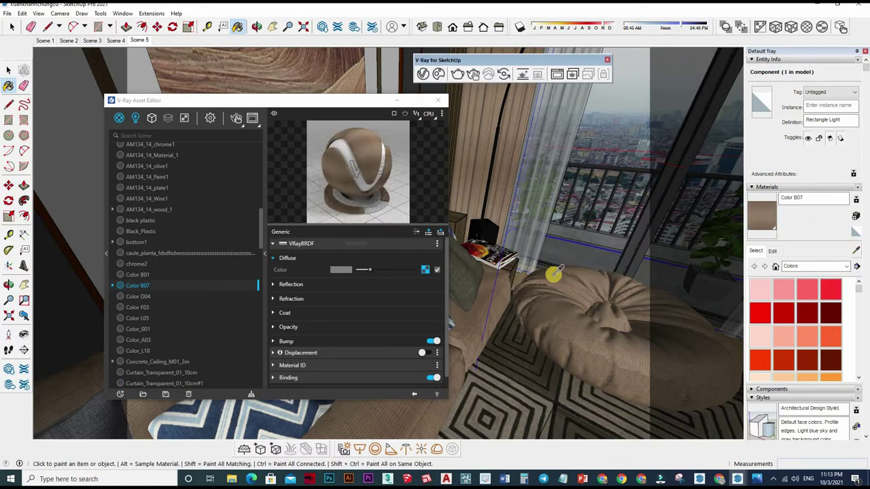
{"action": "mouse_move", "coordinate": [555, 274]}
{"action": "middle_mouse_down"}
{"action": "mouse_move", "coordinate": [672, 184]}
{"action": "mouse_move", "coordinate": [603, 252]}
{"action": "mouse_move", "coordinate": [437, 280]}
{"action": "mouse_move", "coordinate": [567, 306]}
{"action": "middle_mouse_up"}
{"action": "left_click", "coordinate": [576, 244], "text": "alt"}
{"action": "mouse_move", "coordinate": [531, 252]}
{"action": "middle_mouse_down"}
{"action": "mouse_move", "coordinate": [537, 301]}
{"action": "mouse_move", "coordinate": [567, 344]}
{"action": "mouse_move", "coordinate": [835, 229]}
{"action": "mouse_move", "coordinate": [855, 251]}
{"action": "middle_mouse_up"}
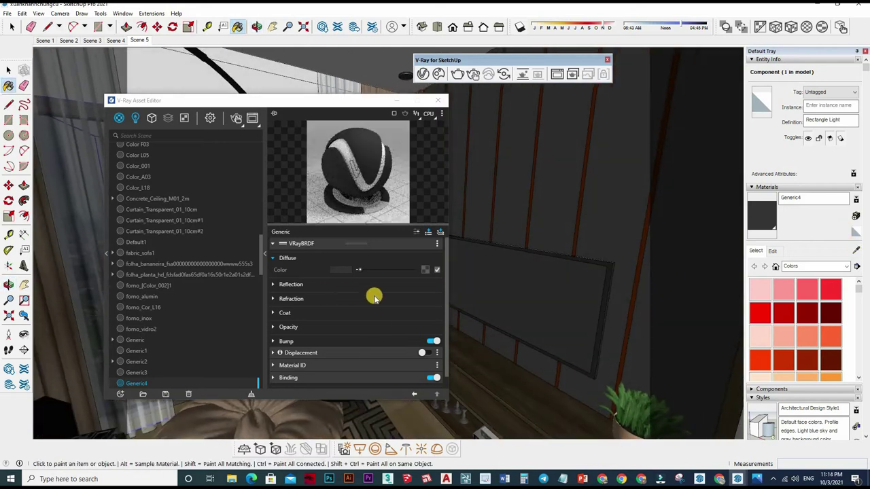
{"action": "mouse_move", "coordinate": [594, 228]}
{"action": "middle_mouse_down"}
{"action": "mouse_move", "coordinate": [533, 294]}
{"action": "mouse_move", "coordinate": [575, 200]}
{"action": "middle_mouse_up"}
Step: Sample 0 nhua den bong, check its Reflection settings, then load Generic4 again
{"action": "left_click", "coordinate": [575, 201], "text": "alt"}
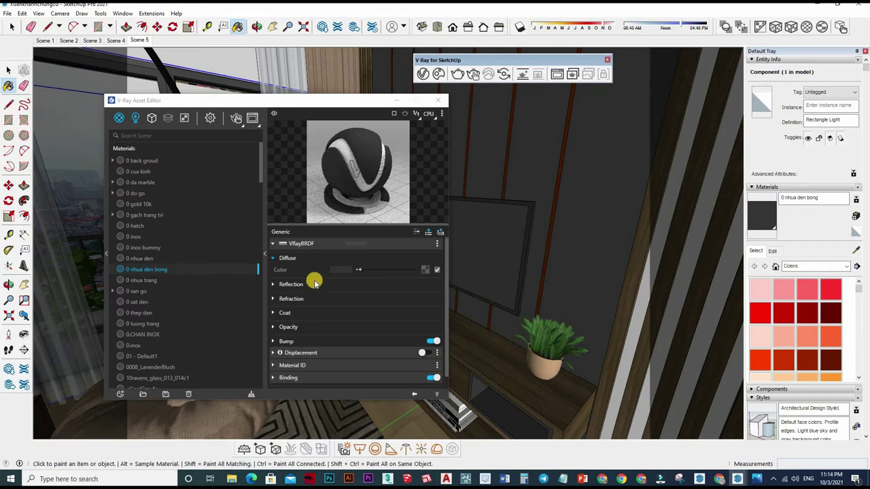
{"action": "left_click", "coordinate": [359, 297]}
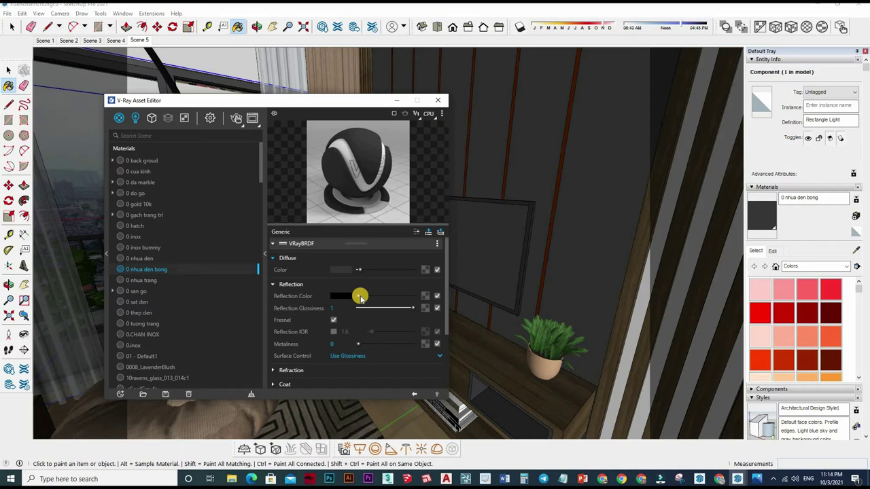
{"action": "left_click", "coordinate": [503, 242], "text": "alt"}
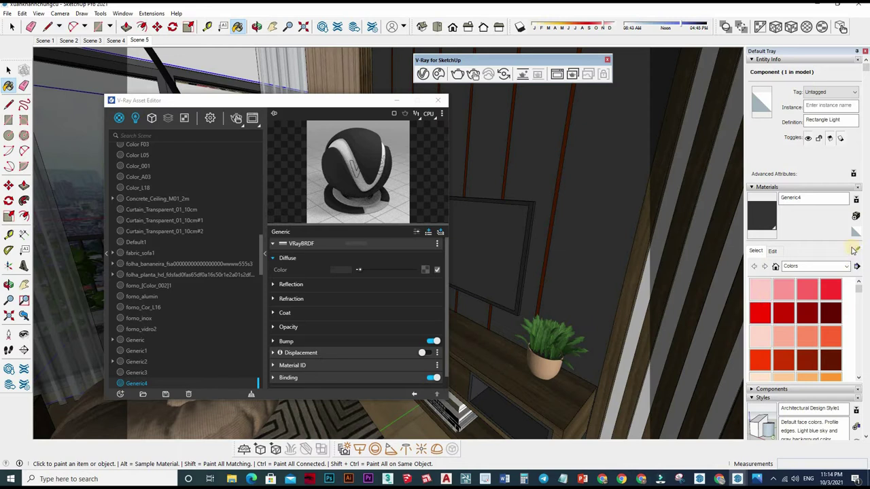
Step: Load Gold_10k from the wall strip and give it a grey reflection with 0.6 glossiness
{"action": "key", "text": "alt"}
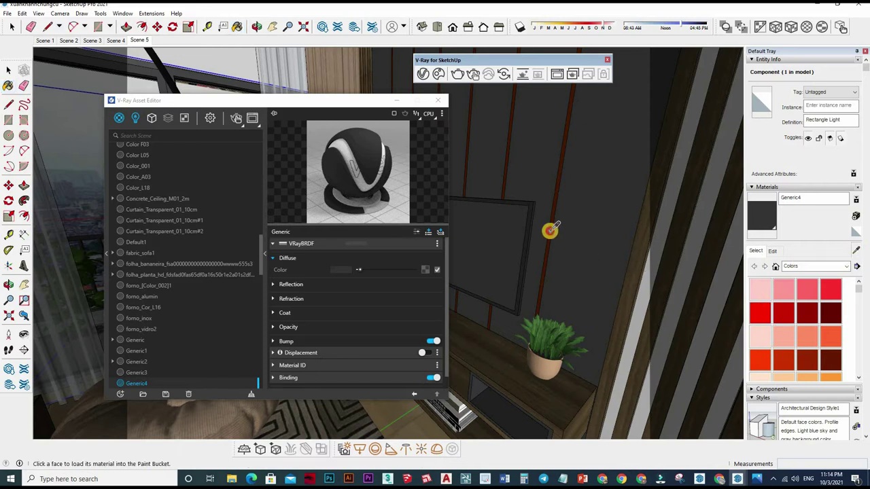
{"action": "left_click", "coordinate": [469, 241], "text": "alt"}
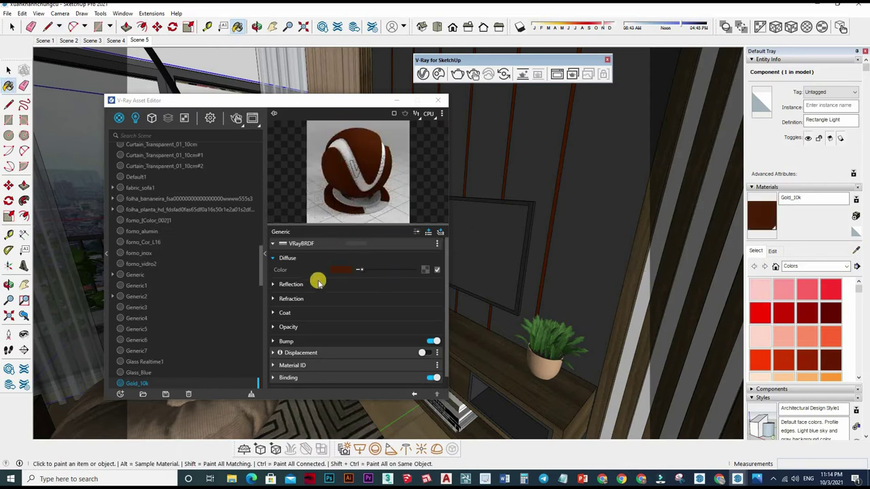
{"action": "left_click", "coordinate": [370, 285]}
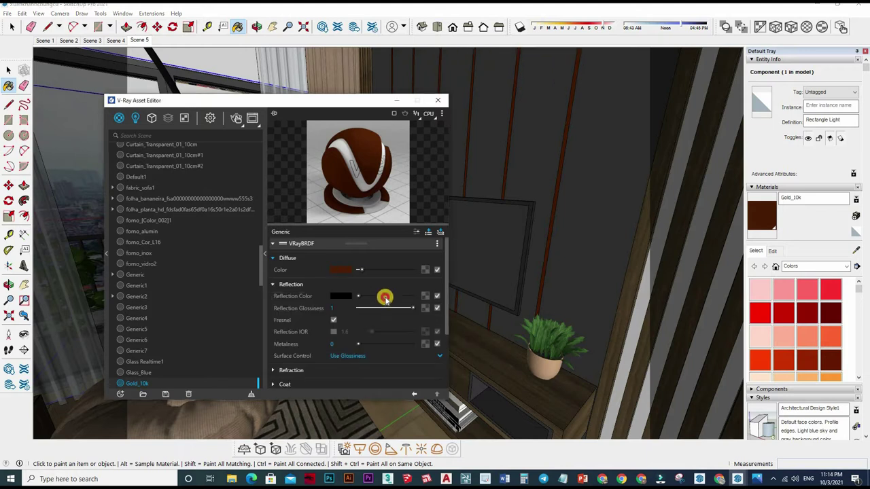
{"action": "left_click", "coordinate": [382, 297]}
{"action": "left_click_drag", "start_coordinate": [411, 308], "coordinate": [400, 309]}
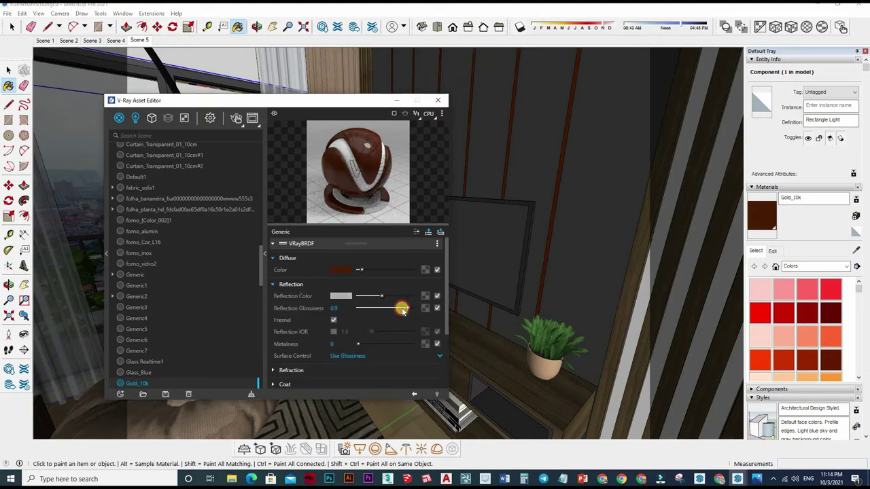
{"action": "left_click_drag", "start_coordinate": [401, 310], "coordinate": [391, 311]}
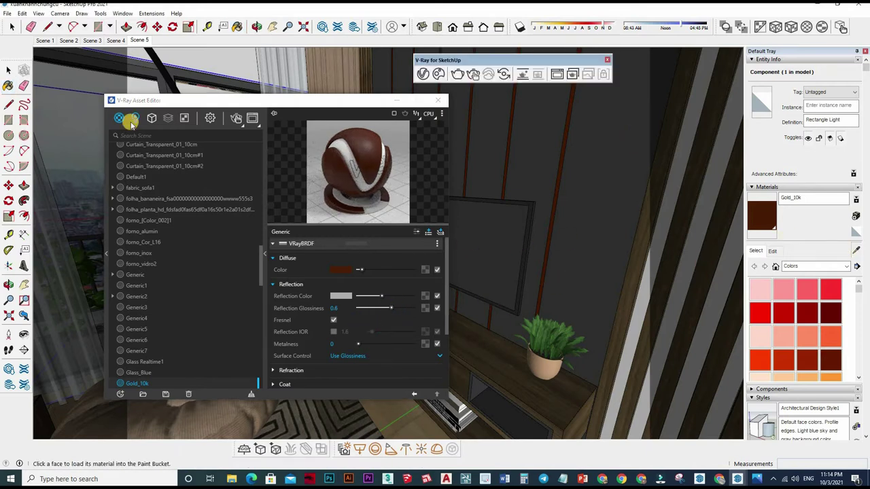
{"action": "left_click", "coordinate": [506, 236], "text": "alt"}
Step: Enter the TV component to find the dark screen face and the frame group
{"action": "key", "text": "space"}
{"action": "double_click", "coordinate": [500, 241]}
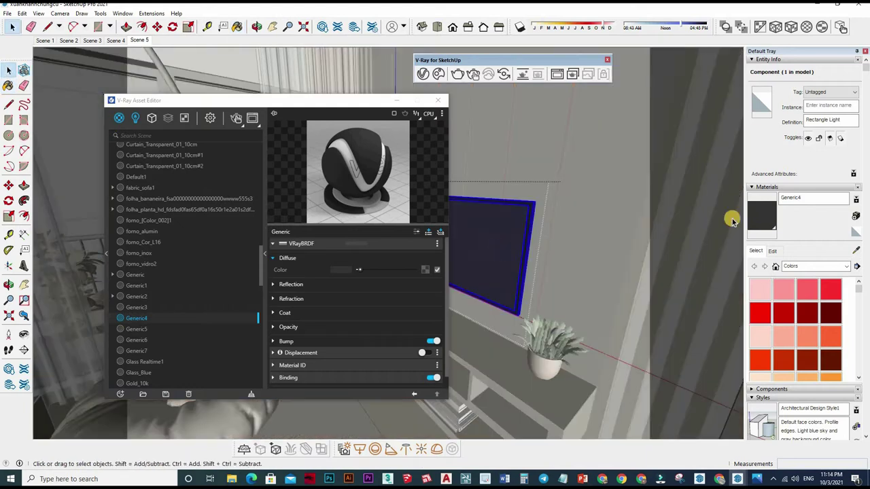
{"action": "left_click", "coordinate": [501, 240]}
{"action": "left_click", "coordinate": [692, 273]}
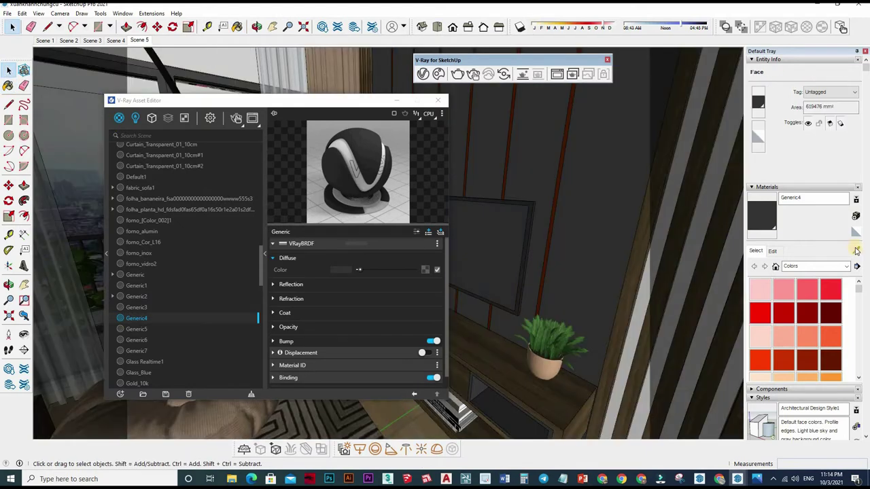
{"action": "left_click", "coordinate": [506, 252]}
Step: Paint the TV screen face inside its group with the dark Color M08 material
{"action": "key", "text": "b"}
{"action": "key", "text": "space"}
{"action": "double_click", "coordinate": [552, 249]}
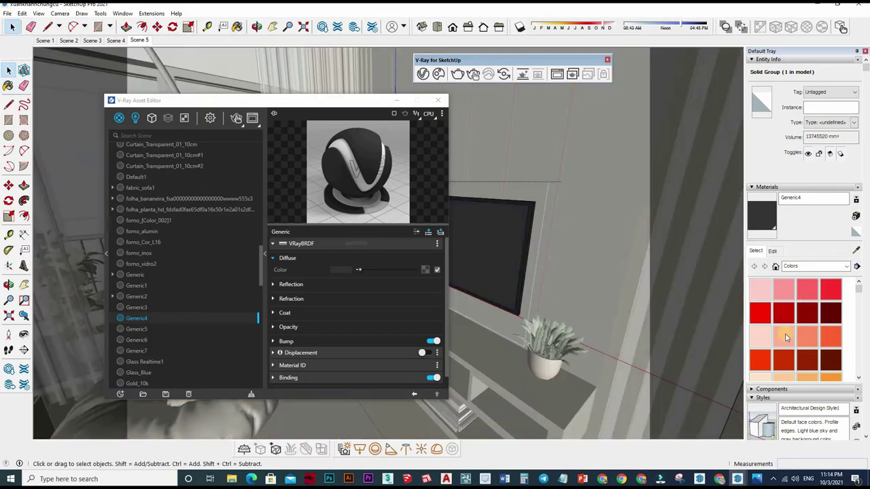
{"action": "left_click", "coordinate": [503, 259]}
{"action": "scroll", "coordinate": [802, 335], "scroll_direction": "down", "scroll_amount": 2}
{"action": "scroll", "coordinate": [802, 335], "scroll_direction": "down", "scroll_amount": 3}
{"action": "scroll", "coordinate": [766, 354], "scroll_direction": "down", "scroll_amount": 2}
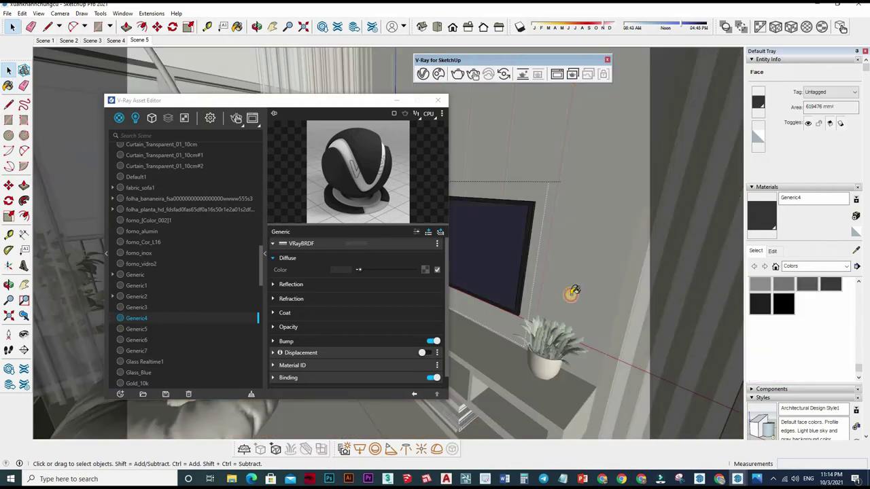
{"action": "left_click", "coordinate": [520, 268]}
{"action": "key", "text": "Escape"}
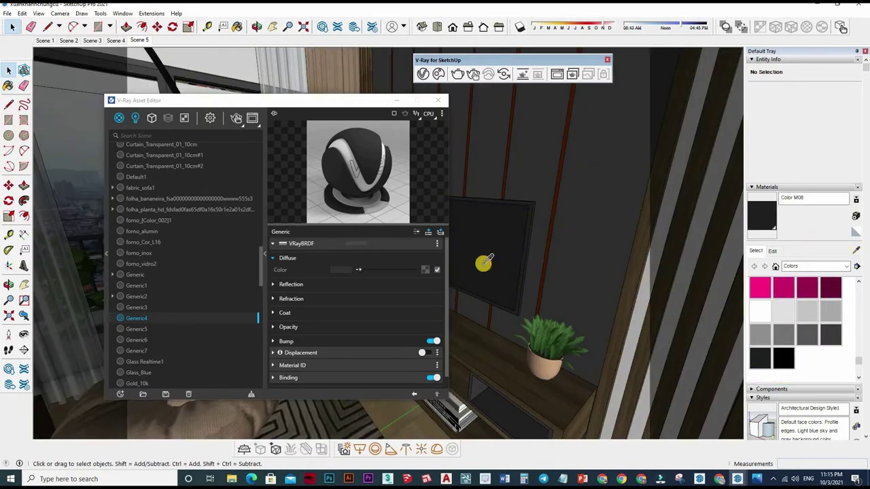
{"action": "key", "text": "b"}
Step: Enable Reflection IOR at 5 for Color M08
{"action": "left_click", "coordinate": [379, 289]}
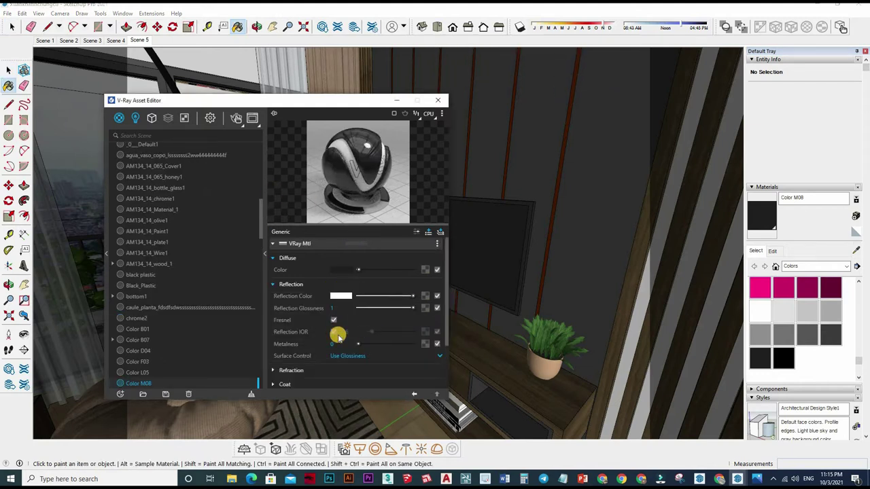
{"action": "left_click", "coordinate": [335, 332]}
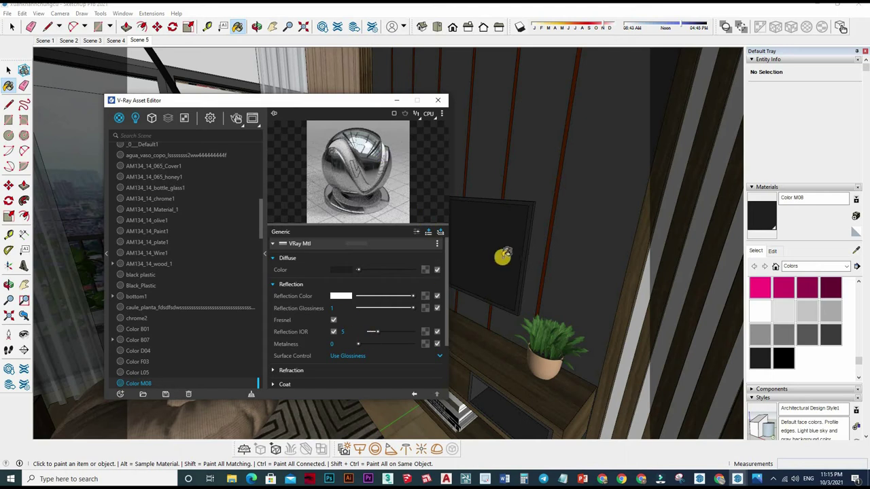
{"action": "key", "text": "space"}
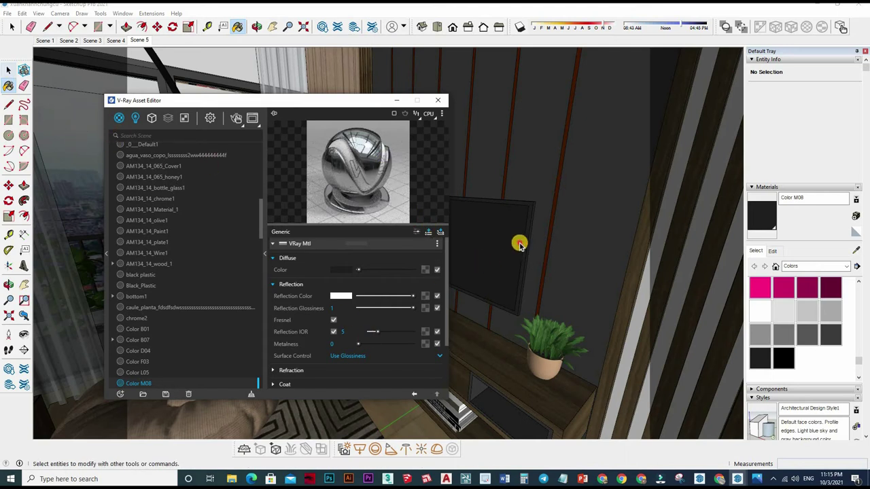
{"action": "double_click", "coordinate": [496, 238]}
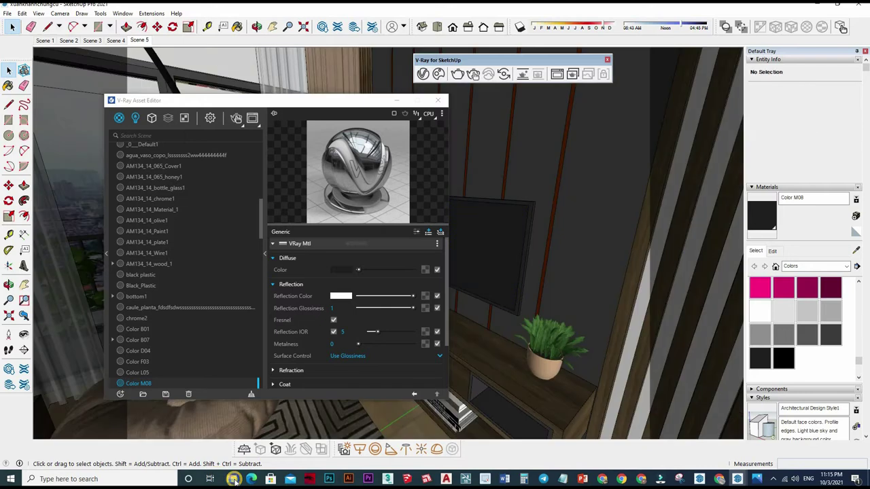
{"action": "left_click_drag", "start_coordinate": [217, 479], "coordinate": [214, 433]}
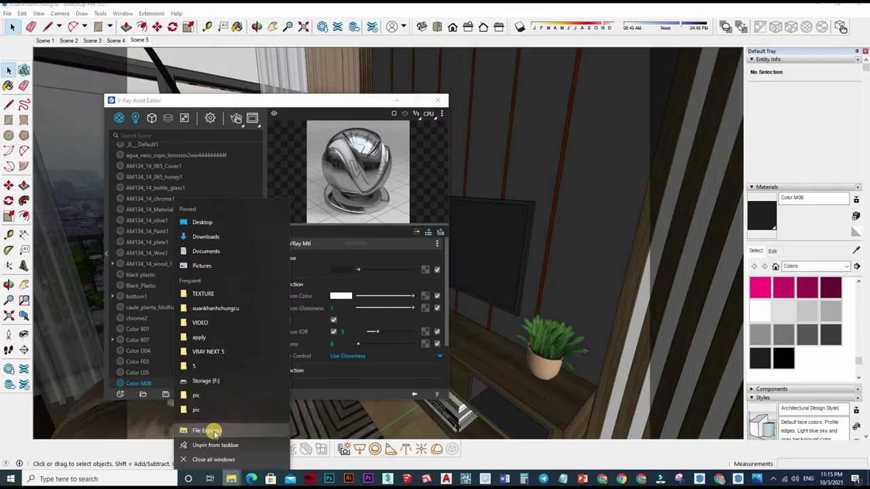
Step: In a maximized File Explorer on the Desktop, select the water-flower-nature-garden image
{"action": "left_click", "coordinate": [206, 430]}
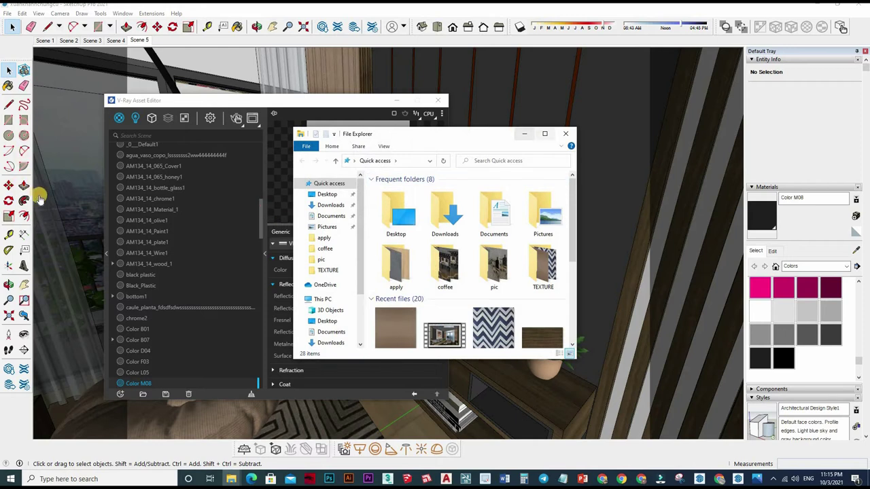
{"action": "key", "text": "super+Up"}
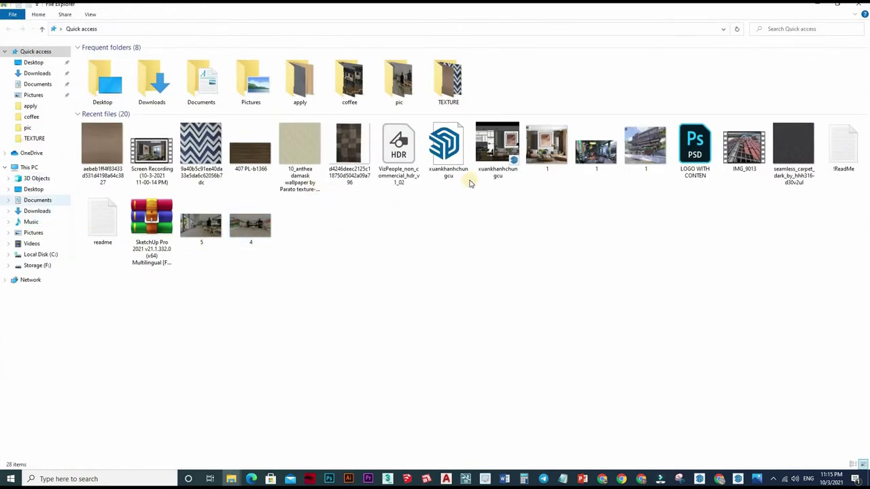
{"action": "left_click", "coordinate": [550, 167]}
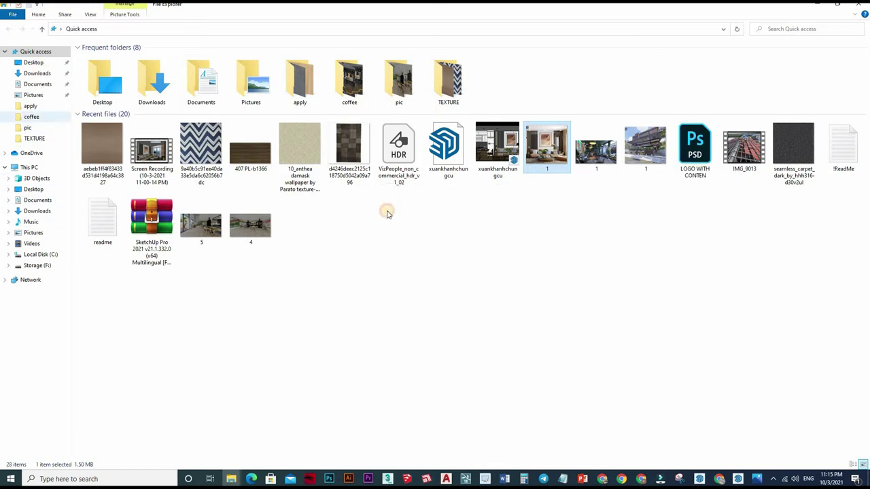
{"action": "scroll", "coordinate": [476, 353], "scroll_direction": "down", "scroll_amount": 3}
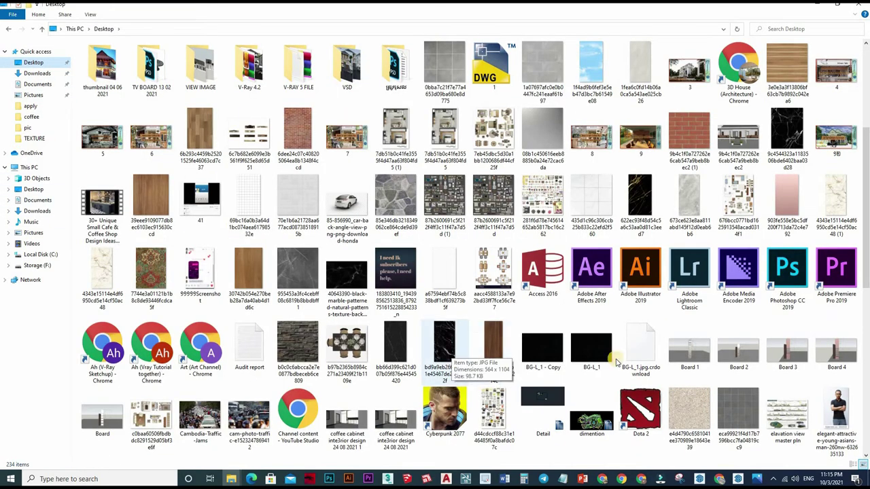
{"action": "scroll", "coordinate": [680, 380], "scroll_direction": "down", "scroll_amount": 10}
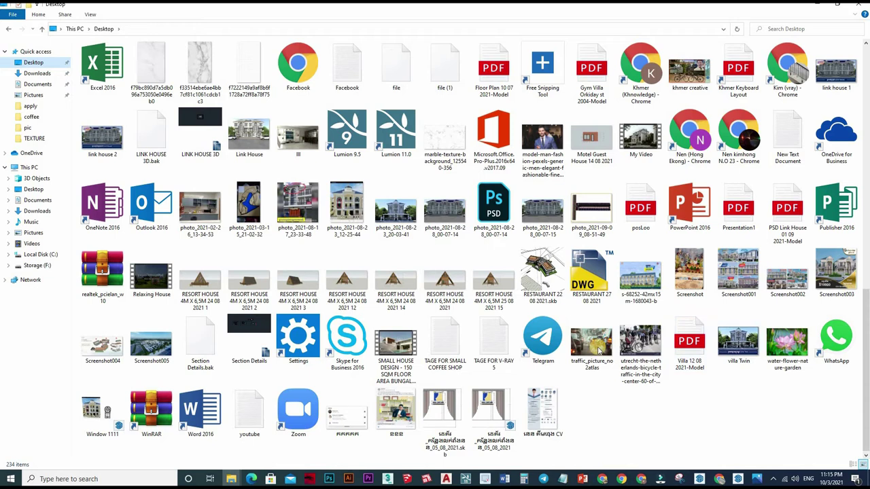
{"action": "left_click", "coordinate": [787, 343]}
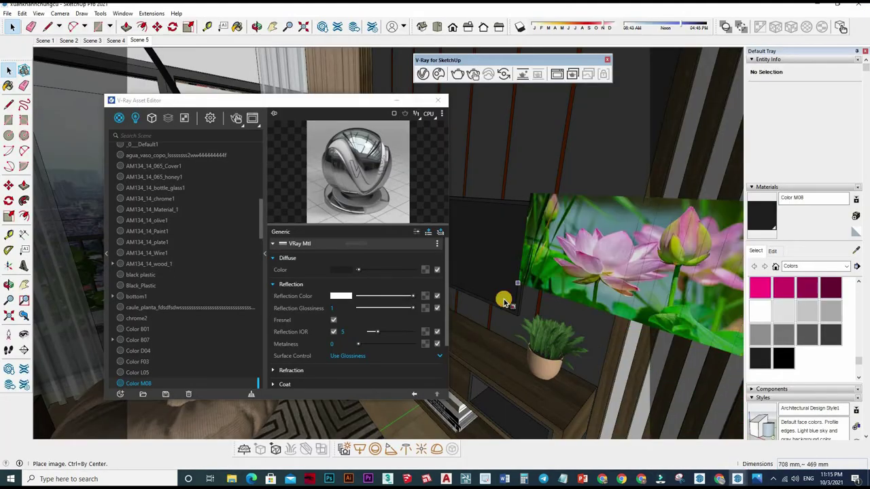
Step: Place the flower image beside the TV and explode it into a textured face
{"action": "left_click_drag", "start_coordinate": [721, 454], "coordinate": [497, 299]}
{"action": "left_click", "coordinate": [573, 286]}
{"action": "key", "text": "space"}
{"action": "right_click", "coordinate": [612, 272]}
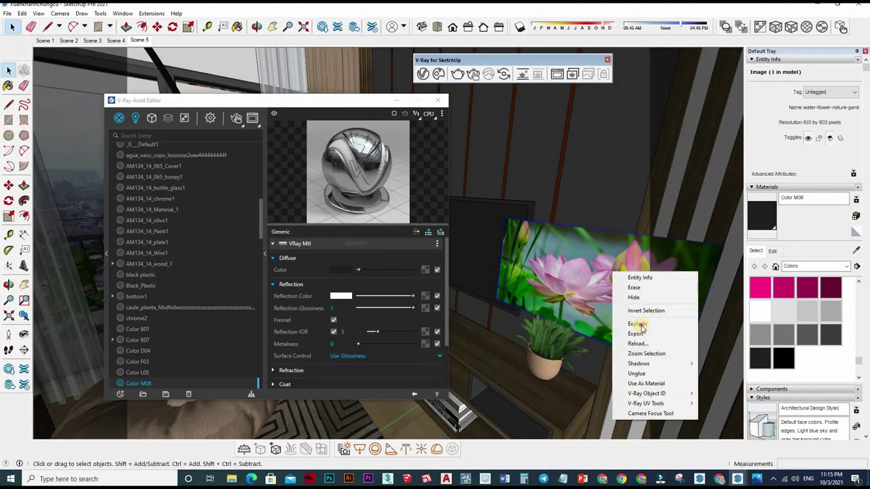
{"action": "left_click", "coordinate": [637, 323]}
Step: Paint the flower texture onto the TV screen, fit it with Texture Position, and delete the leftover image
{"action": "key", "text": "b"}
{"action": "left_click", "coordinate": [477, 241]}
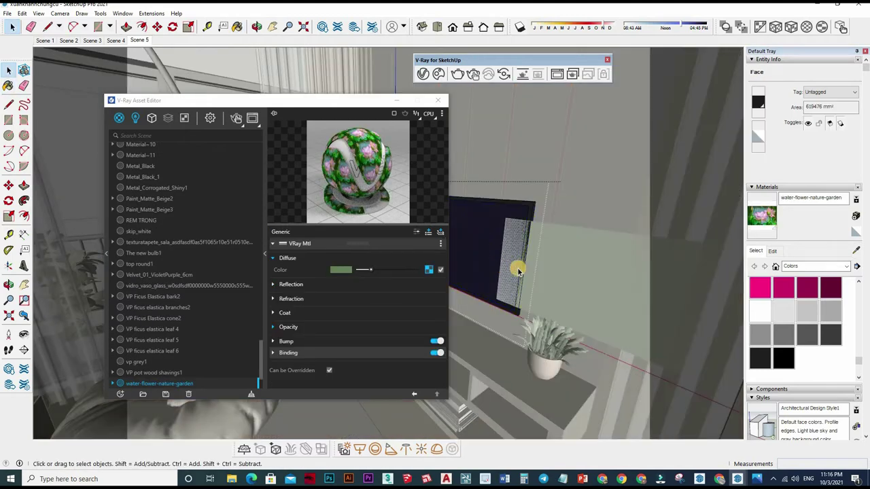
{"action": "key", "text": "space"}
{"action": "left_click", "coordinate": [479, 242]}
{"action": "right_click", "coordinate": [479, 241]}
{"action": "mouse_move", "coordinate": [504, 355]}
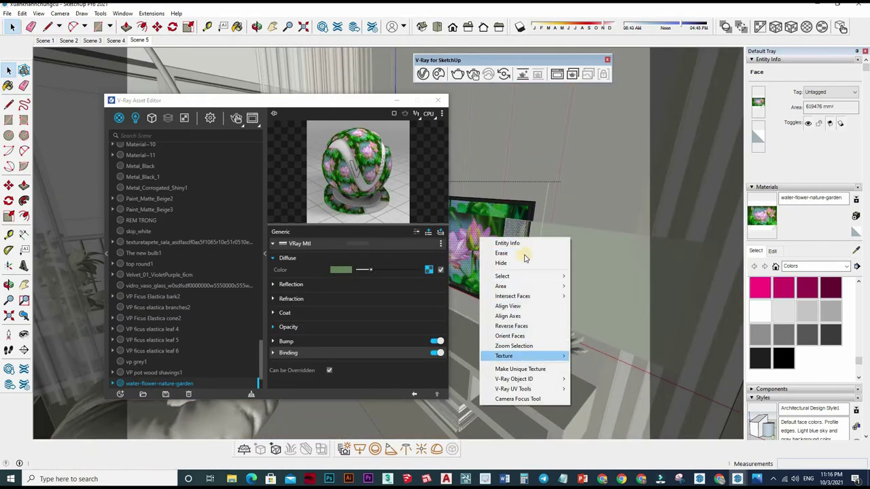
{"action": "left_click", "coordinate": [593, 356]}
{"action": "left_click_drag", "start_coordinate": [515, 252], "coordinate": [483, 264]}
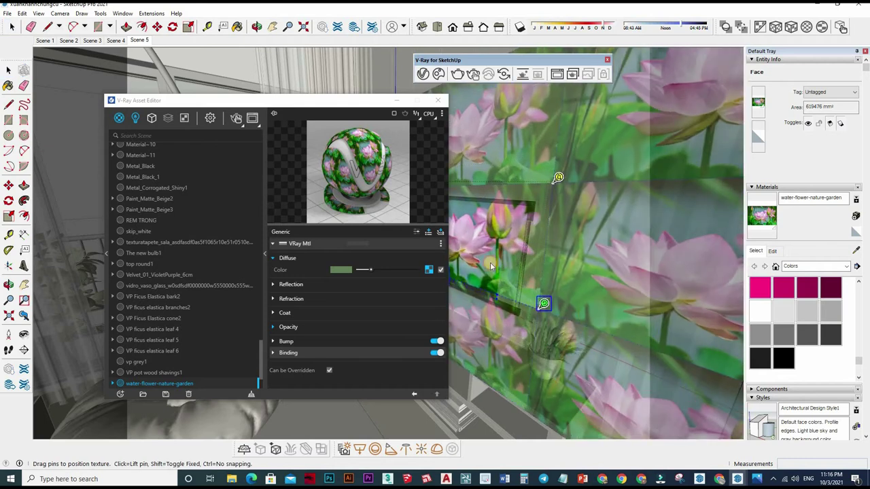
{"action": "left_click", "coordinate": [569, 263]}
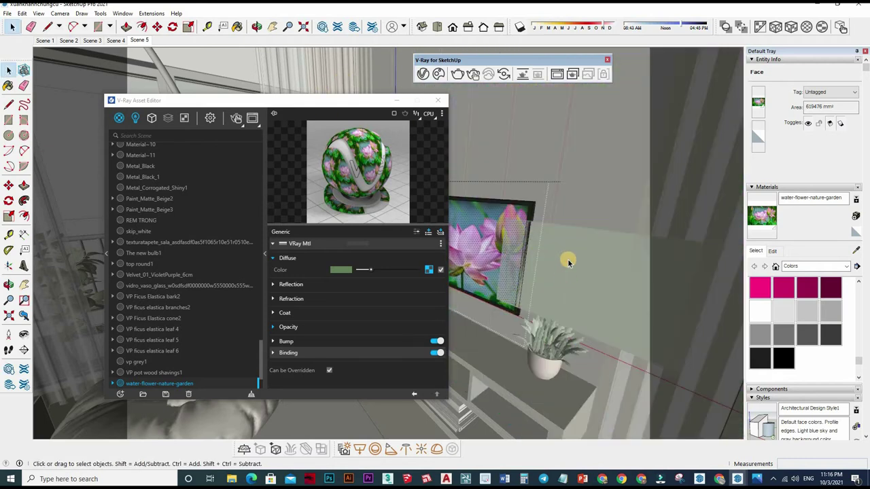
{"action": "key", "text": "Delete"}
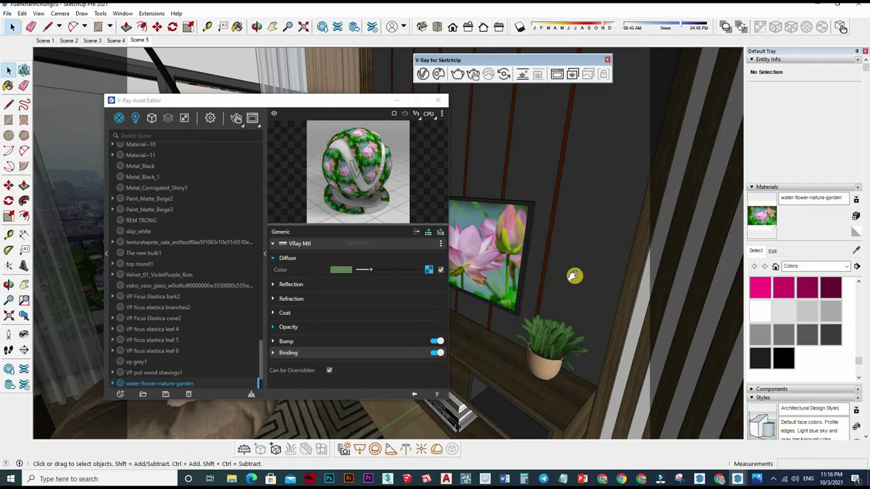
Step: Sample Color M08 from the TV screen group and exit group editing
{"action": "mouse_move", "coordinate": [575, 274]}
{"action": "middle_mouse_down"}
{"action": "mouse_move", "coordinate": [590, 231]}
{"action": "mouse_move", "coordinate": [579, 246]}
{"action": "middle_mouse_up"}
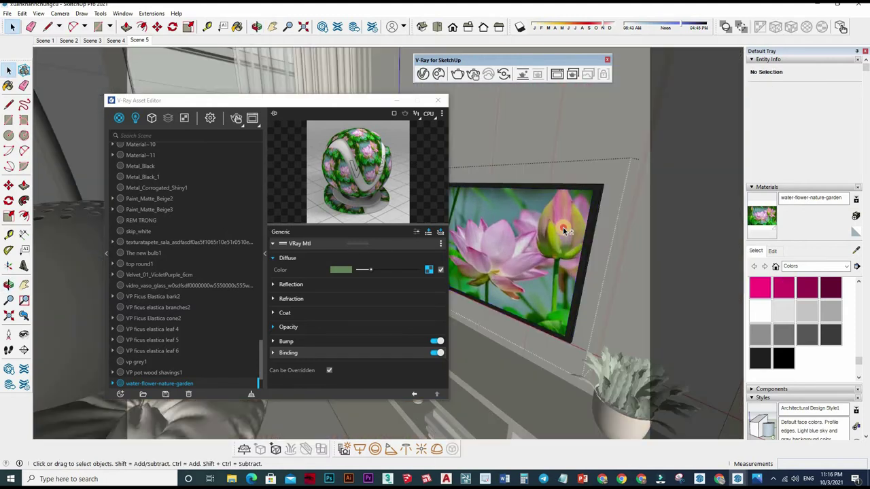
{"action": "left_click", "coordinate": [579, 250]}
{"action": "left_click", "coordinate": [766, 366]}
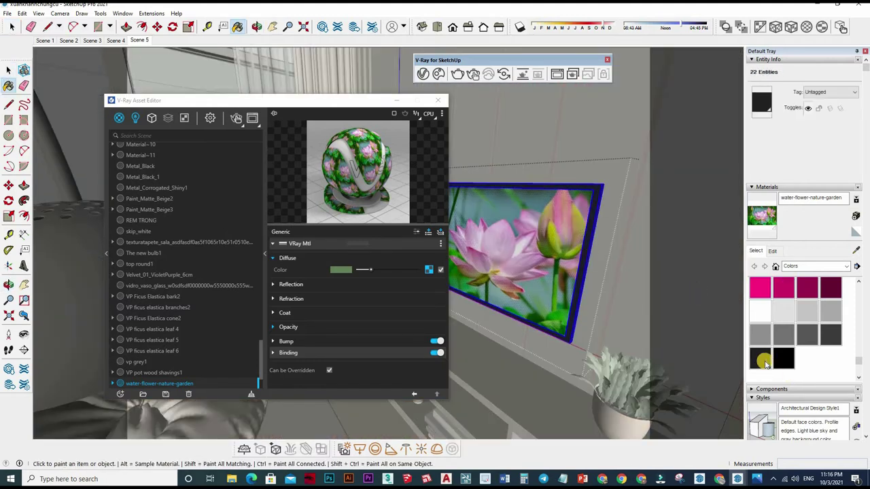
{"action": "left_click", "coordinate": [585, 278], "text": "alt"}
{"action": "key", "text": "space"}
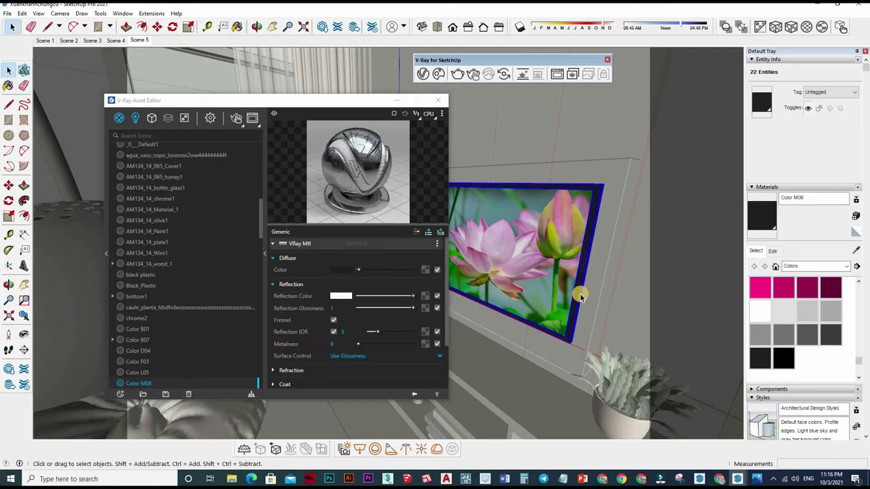
{"action": "left_click", "coordinate": [592, 311]}
Step: Render the living-room view in V-Ray, zoom around the frame buffer, then return to the model
{"action": "mouse_move", "coordinate": [555, 283]}
{"action": "middle_mouse_down"}
{"action": "mouse_move", "coordinate": [458, 274]}
{"action": "mouse_move", "coordinate": [575, 299]}
{"action": "mouse_move", "coordinate": [433, 125]}
{"action": "mouse_move", "coordinate": [526, 296]}
{"action": "mouse_move", "coordinate": [472, 77]}
{"action": "middle_mouse_up"}
{"action": "left_click", "coordinate": [473, 76]}
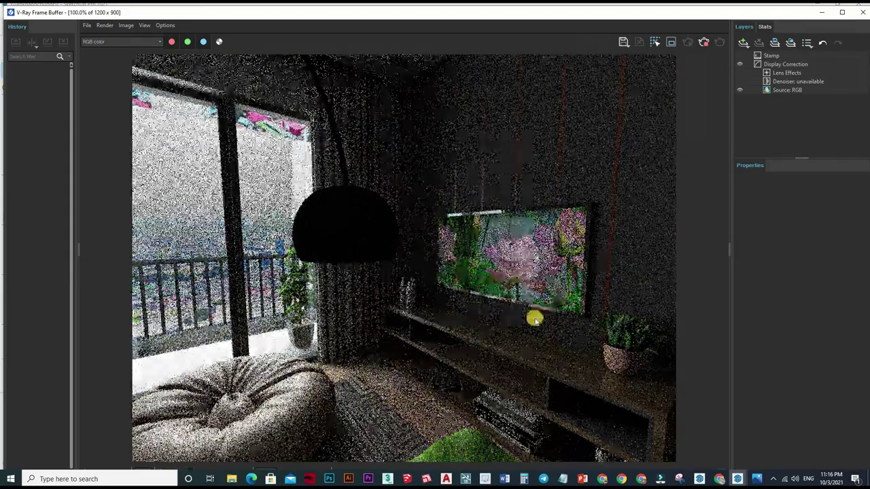
{"action": "scroll", "coordinate": [401, 261], "scroll_direction": "up", "scroll_amount": 3}
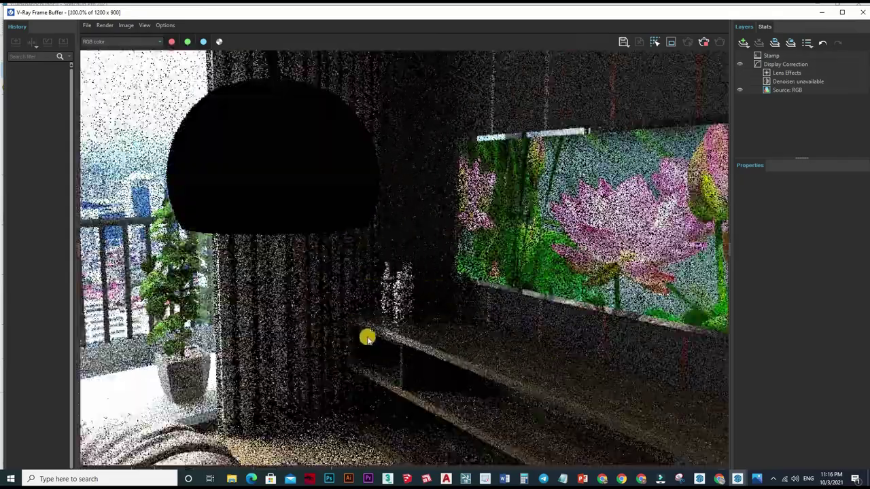
{"action": "scroll", "coordinate": [365, 336], "scroll_direction": "down", "scroll_amount": 3}
{"action": "scroll", "coordinate": [355, 237], "scroll_direction": "down", "scroll_amount": 3}
{"action": "scroll", "coordinate": [400, 262], "scroll_direction": "up", "scroll_amount": 6}
{"action": "scroll", "coordinate": [391, 272], "scroll_direction": "down", "scroll_amount": 2}
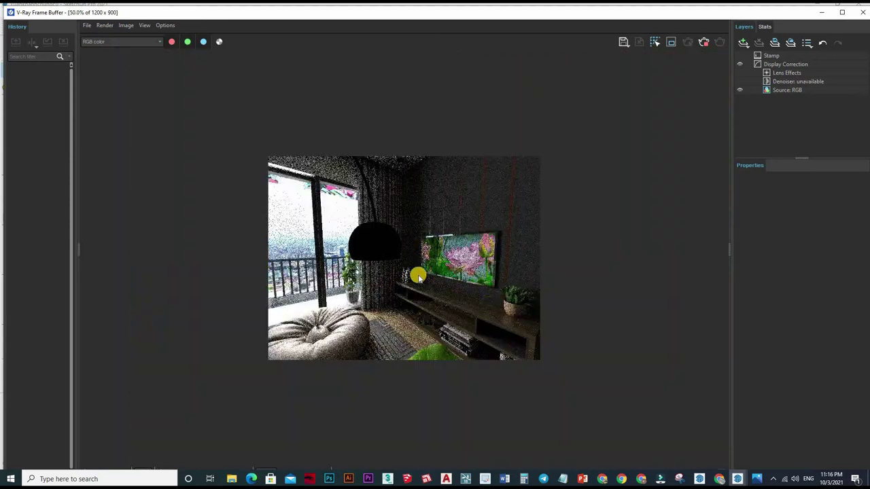
{"action": "scroll", "coordinate": [394, 259], "scroll_direction": "up", "scroll_amount": 1}
{"action": "scroll", "coordinate": [634, 235], "scroll_direction": "down", "scroll_amount": 1}
{"action": "scroll", "coordinate": [581, 182], "scroll_direction": "up", "scroll_amount": 1}
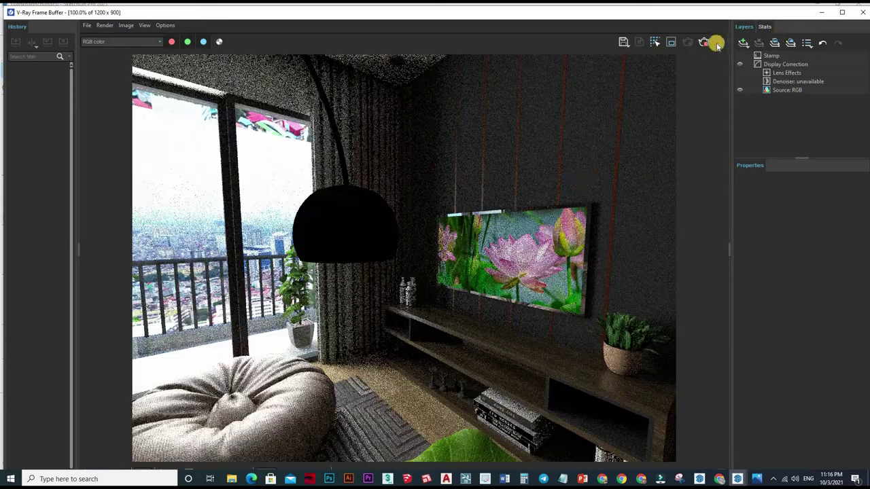
{"action": "scroll", "coordinate": [717, 45], "scroll_direction": "down", "scroll_amount": 1}
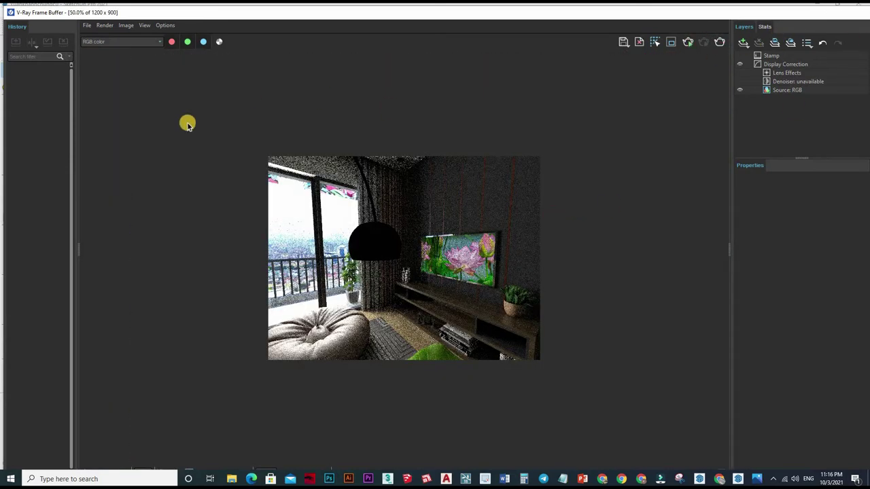
{"action": "key", "text": "alt+Tab"}
{"action": "middle_click_drag", "start_coordinate": [390, 180], "coordinate": [302, 293]}
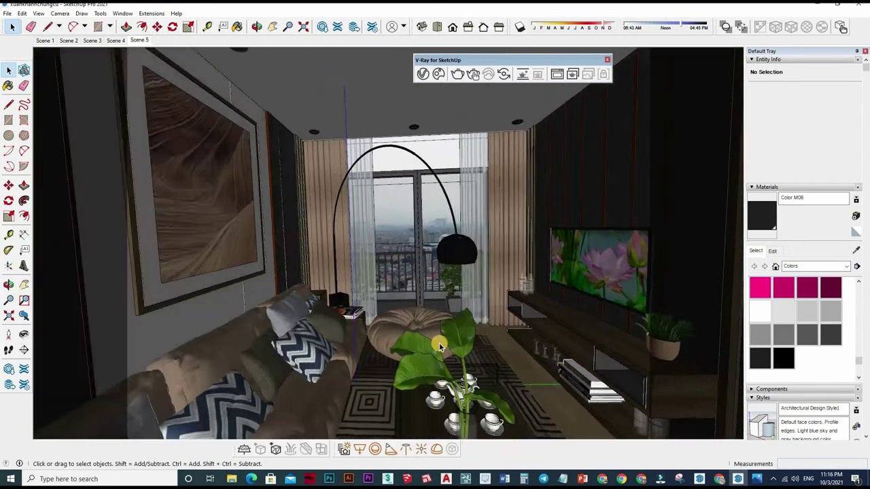
Step: Load the wall painting's Generic2 material and open its diffuse Bitmap texture settings
{"action": "scroll", "coordinate": [388, 291], "scroll_direction": "up", "scroll_amount": 3}
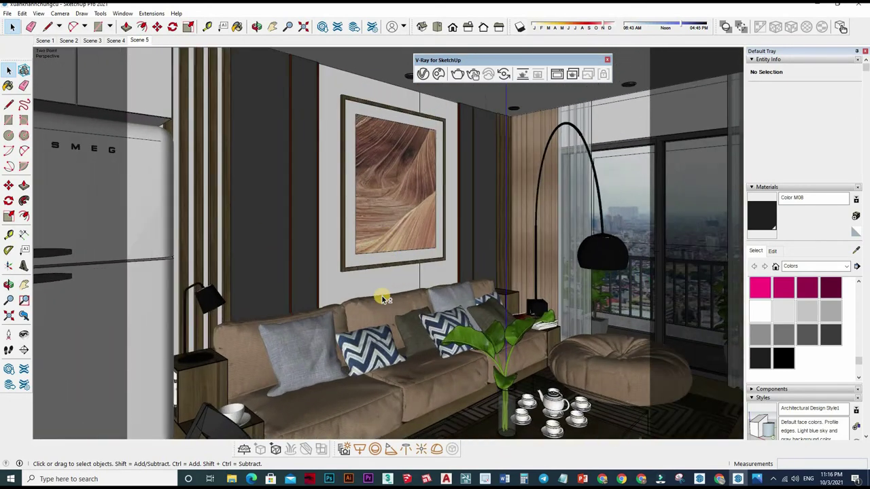
{"action": "scroll", "coordinate": [388, 291], "scroll_direction": "up", "scroll_amount": 3}
{"action": "left_click", "coordinate": [422, 75]}
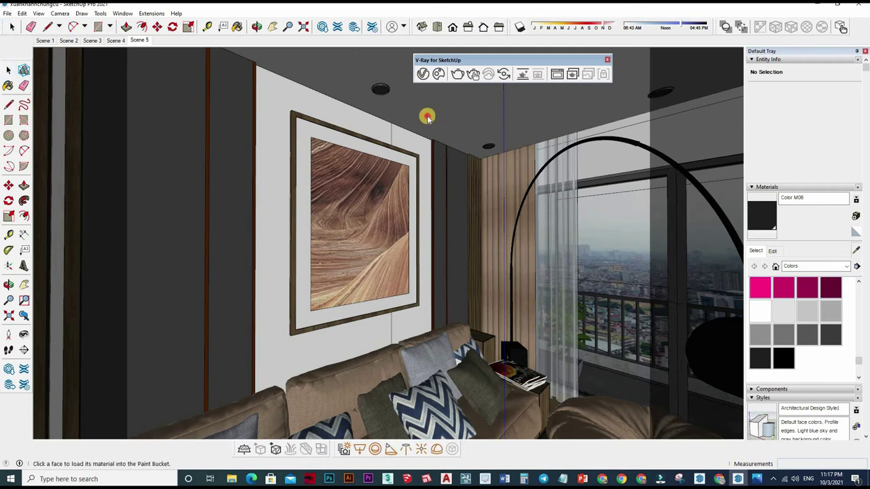
{"action": "left_click_drag", "start_coordinate": [376, 93], "coordinate": [539, 116]}
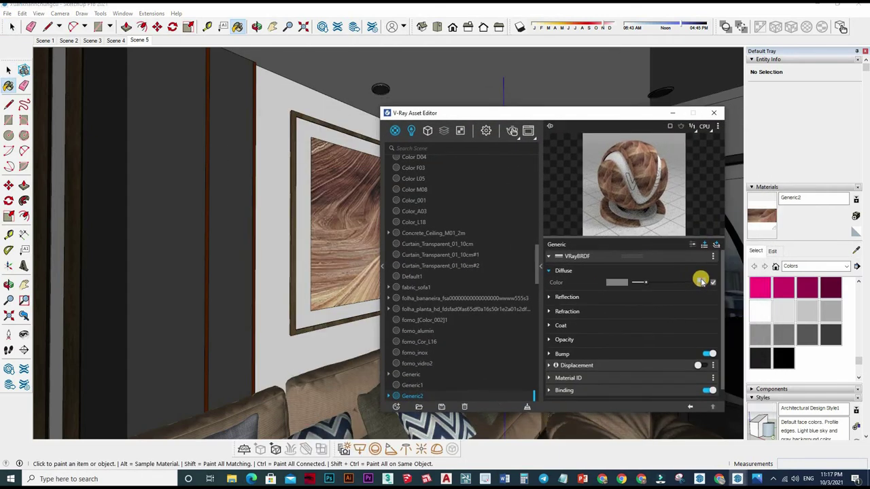
{"action": "left_click", "coordinate": [703, 281]}
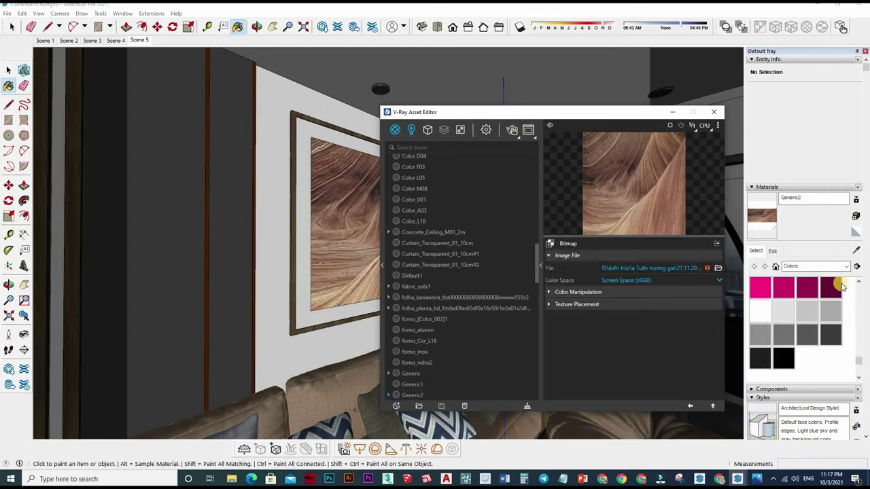
{"action": "left_click", "coordinate": [772, 250]}
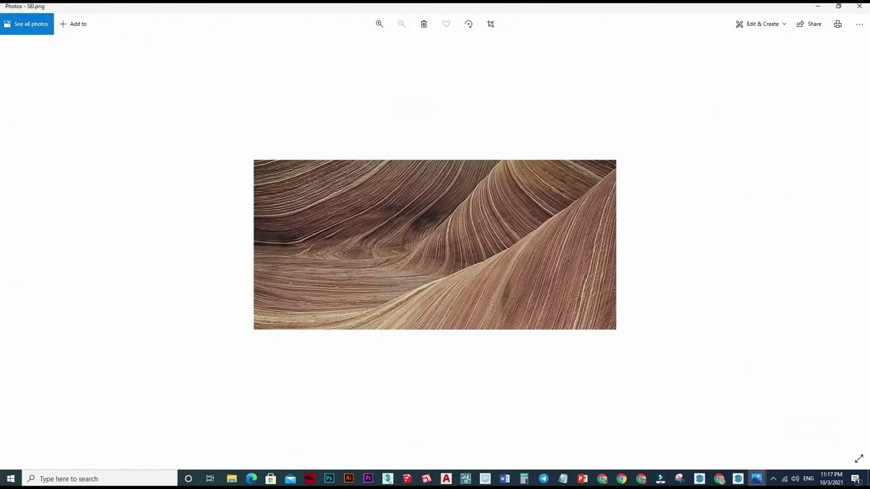
{"action": "left_click", "coordinate": [757, 479]}
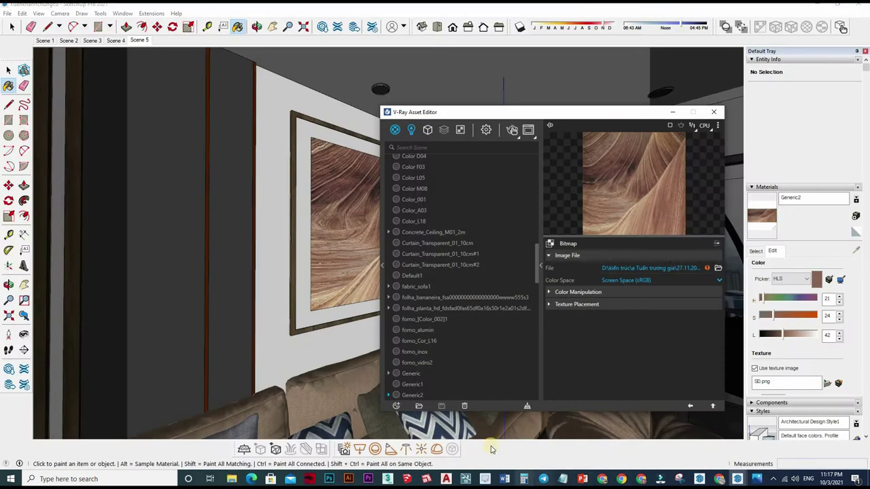
Step: Close the leftover photo viewer windows and bring SketchUp back to the front
{"action": "key", "text": "alt+Tab"}
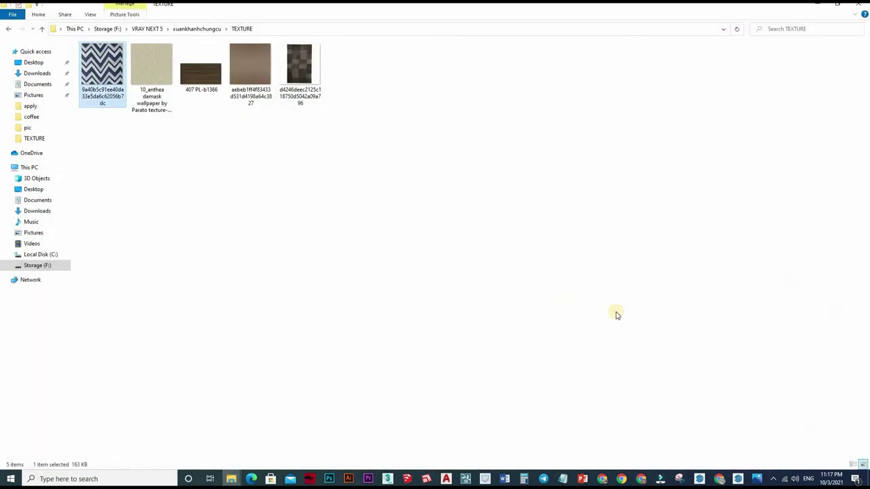
{"action": "left_click", "coordinate": [752, 479]}
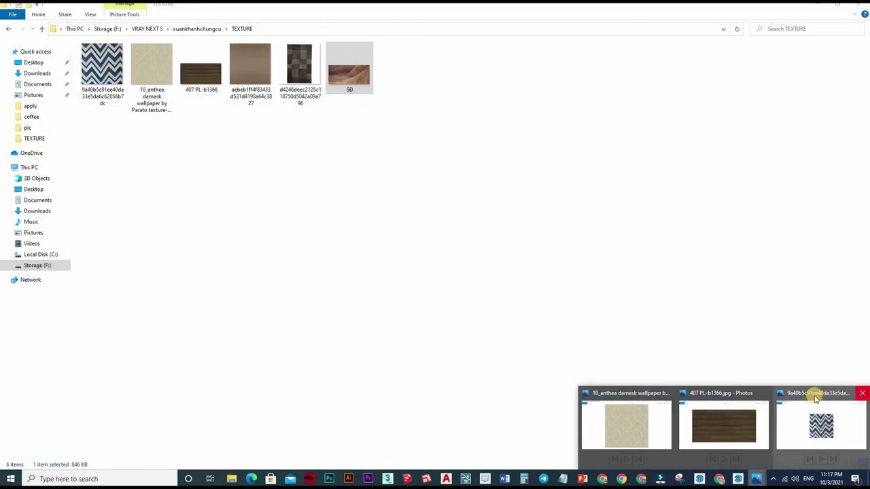
{"action": "middle_click", "coordinate": [811, 414]}
{"action": "middle_click", "coordinate": [763, 442]}
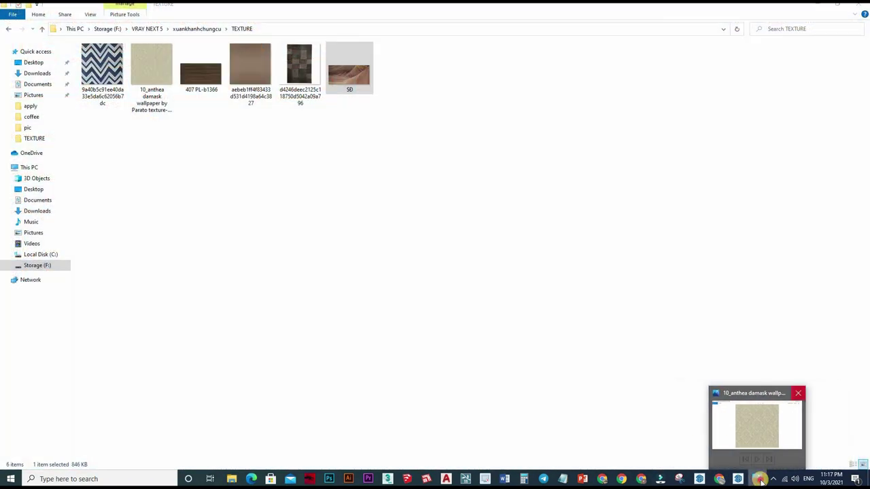
{"action": "middle_click", "coordinate": [739, 450]}
{"action": "key", "text": "alt+Tab"}
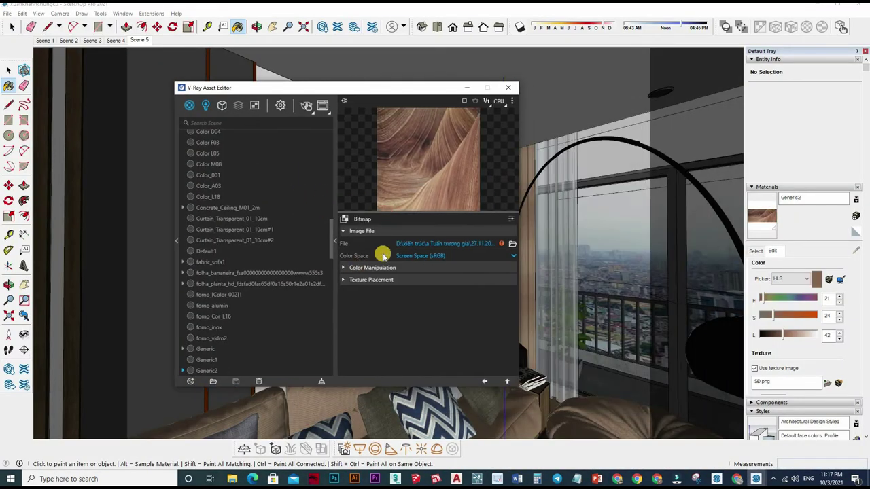
Step: Relink Generic2's Bitmap File to the 5D image in the TEXTURE folder
{"action": "left_click", "coordinate": [442, 244]}
{"action": "left_click", "coordinate": [360, 233]}
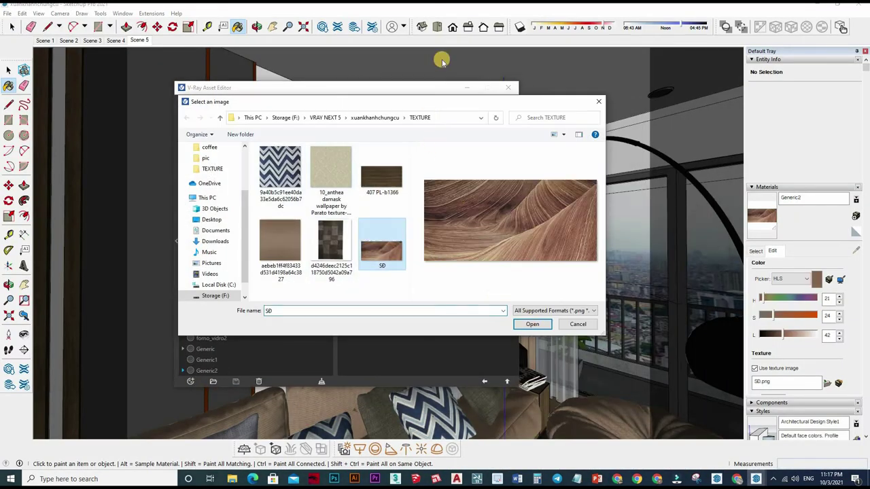
{"action": "key", "text": "Return"}
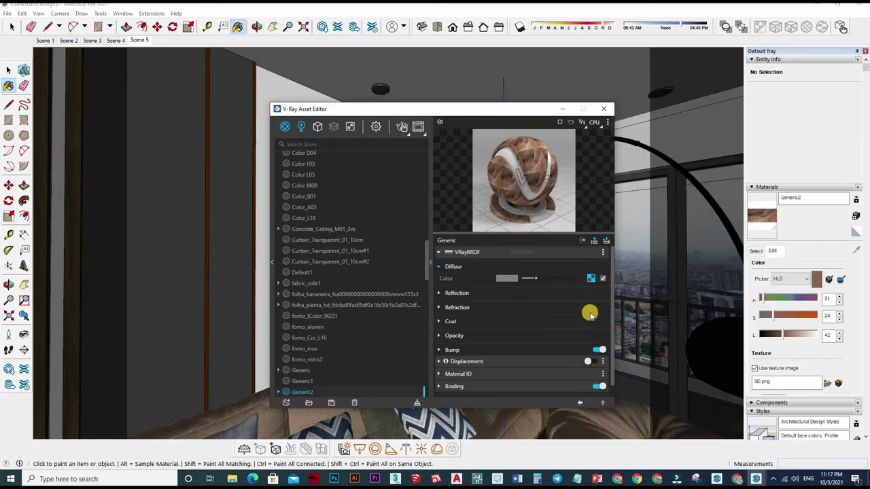
{"action": "left_click", "coordinate": [530, 293]}
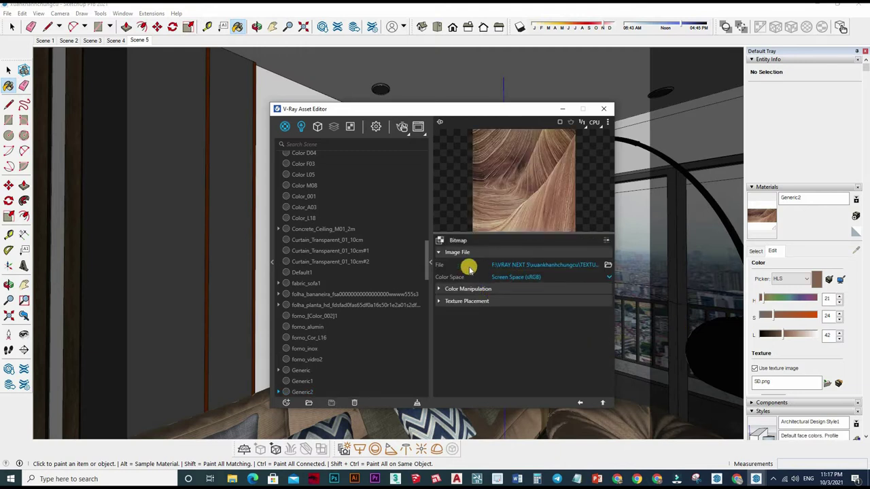
Step: Wrap Generic2's glossiness bitmap in a Color Correction map with brightness 0.237
{"action": "right_click", "coordinate": [592, 314]}
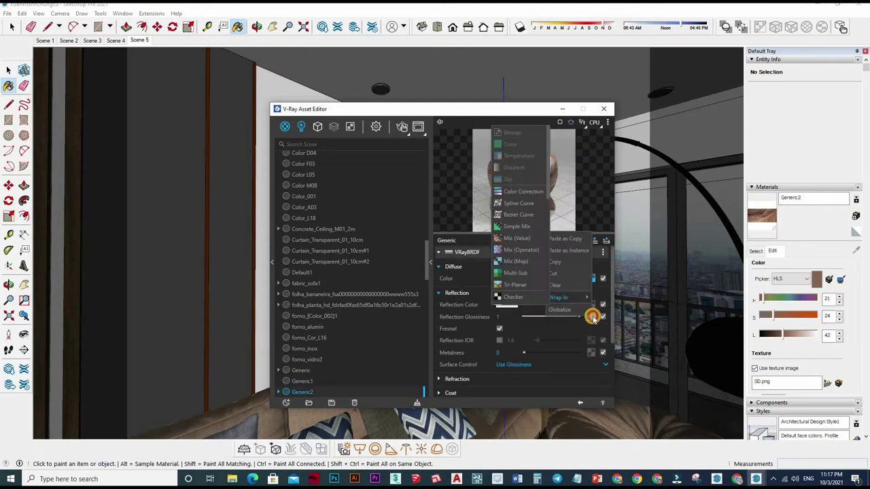
{"action": "left_click", "coordinate": [601, 267]}
{"action": "left_click", "coordinate": [440, 240]}
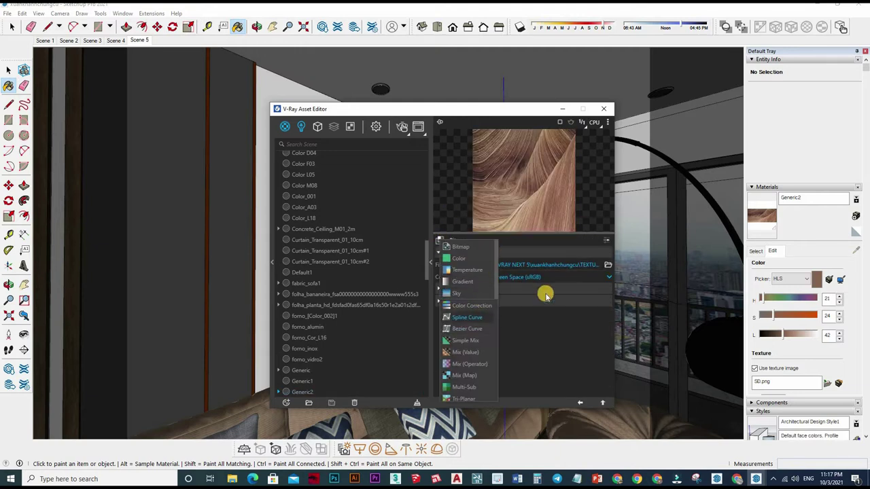
{"action": "key", "text": "Up"}
{"action": "key", "text": "Return"}
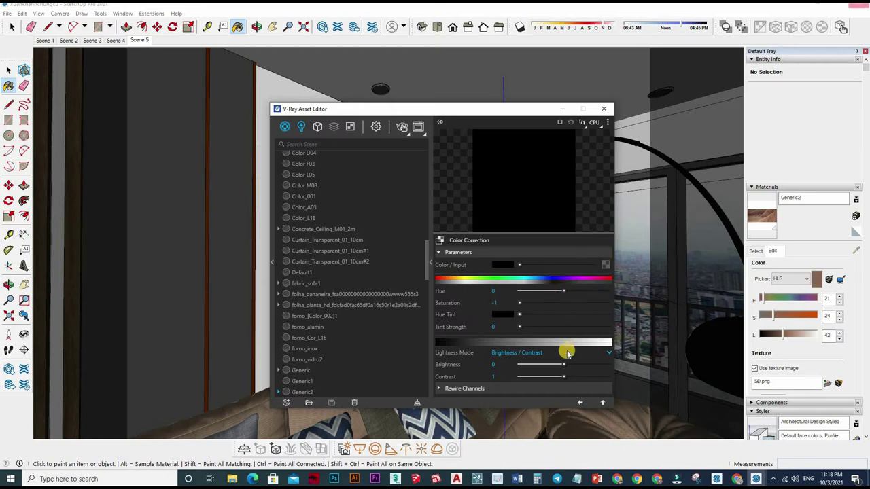
{"action": "left_click_drag", "start_coordinate": [574, 364], "coordinate": [572, 364]}
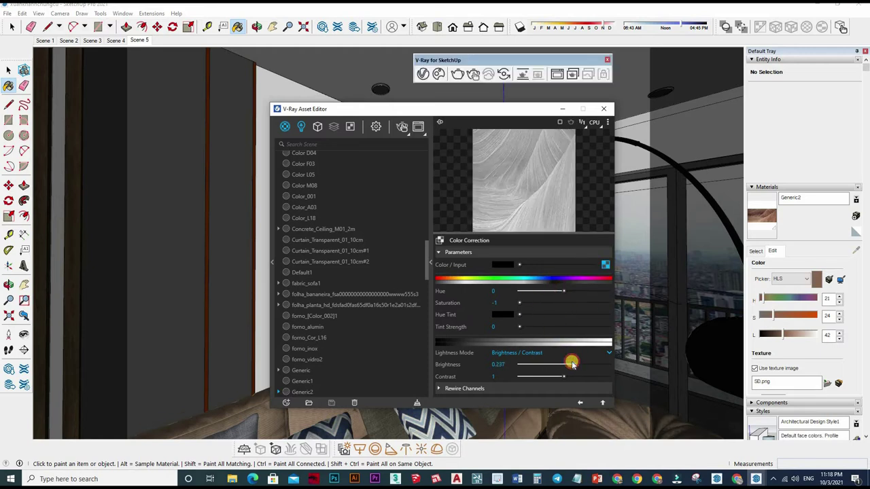
{"action": "left_click", "coordinate": [578, 401]}
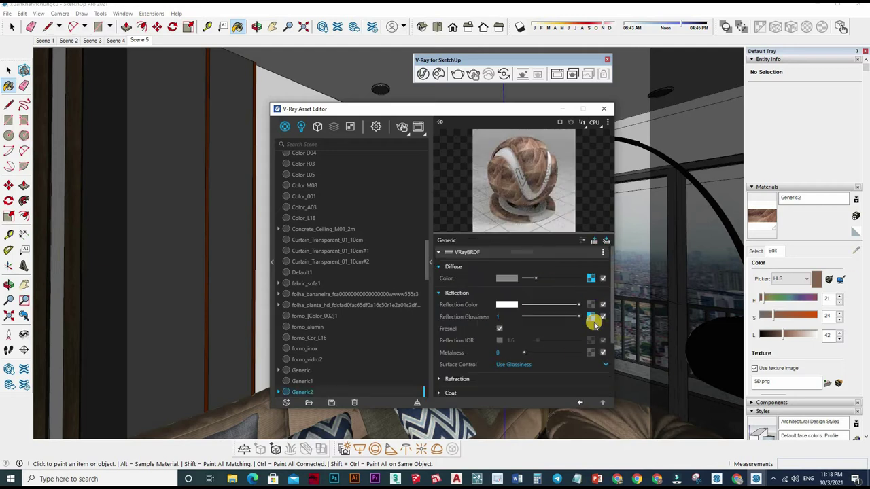
Step: Sample the black 0 thep den material from the model with the eyedropper
{"action": "right_click", "coordinate": [588, 321]}
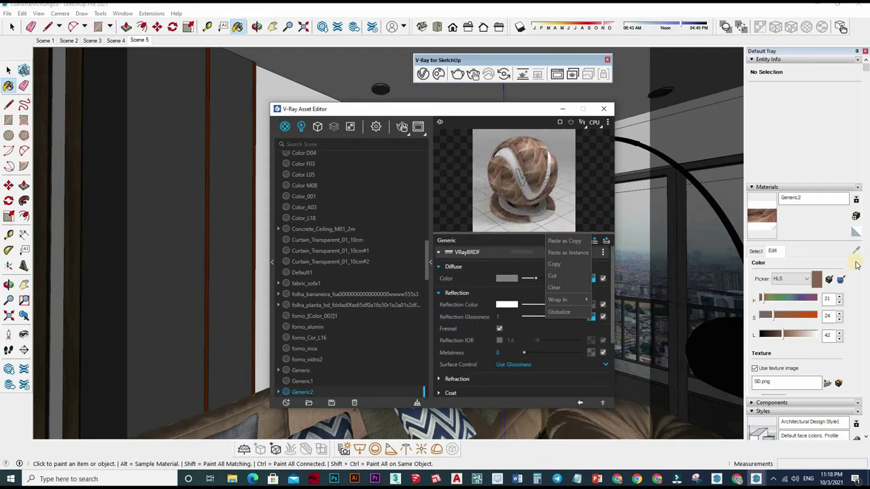
{"action": "left_click", "coordinate": [754, 251]}
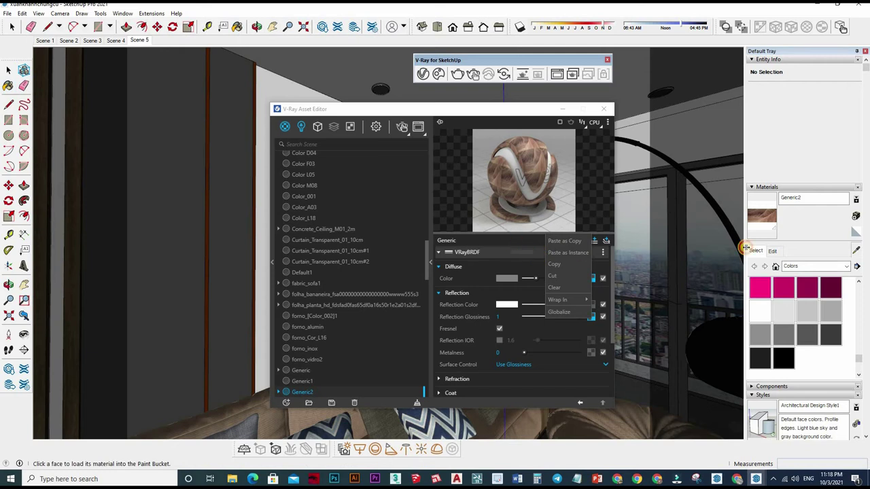
{"action": "left_click", "coordinate": [857, 250]}
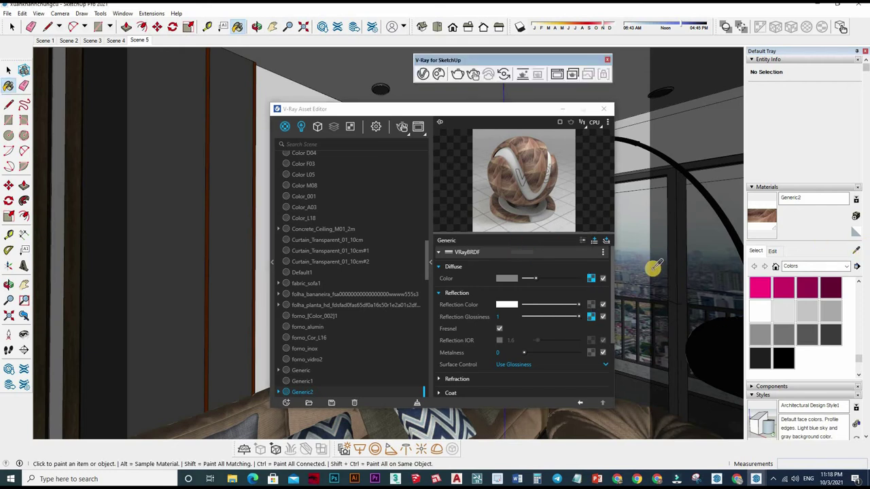
{"action": "left_click", "coordinate": [619, 263]}
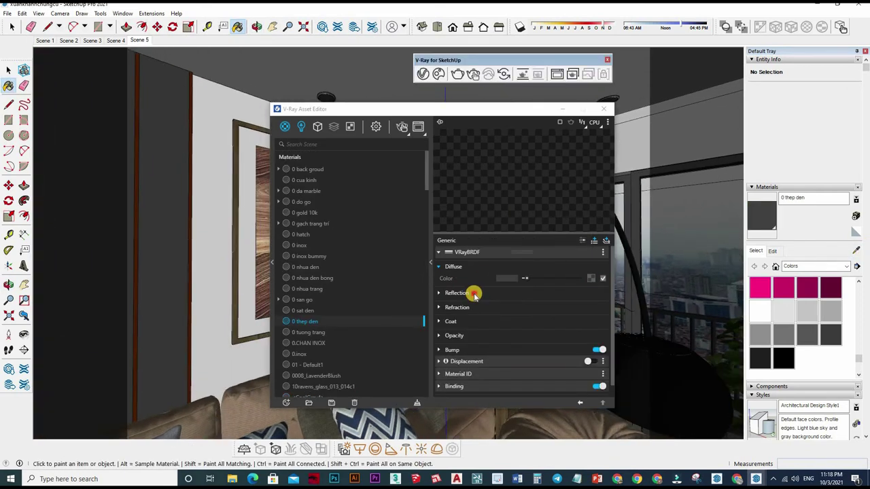
Step: Give 0 thep den a white reflection with glossiness 0.85 and IOR 2
{"action": "left_click", "coordinate": [527, 292]}
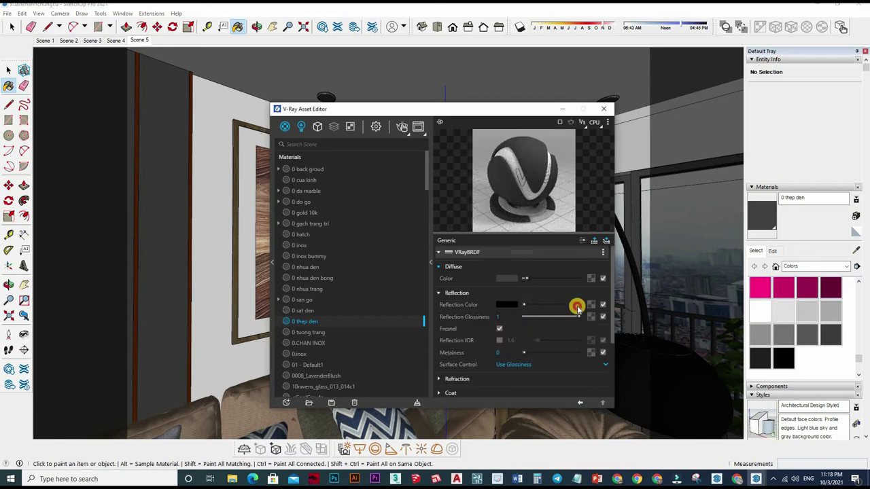
{"action": "left_click_drag", "start_coordinate": [585, 322], "coordinate": [577, 319]}
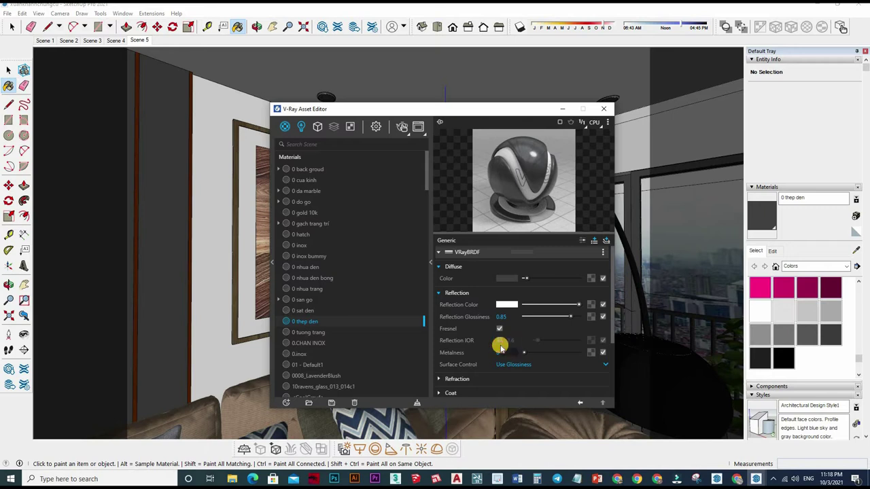
{"action": "left_click", "coordinate": [500, 341]}
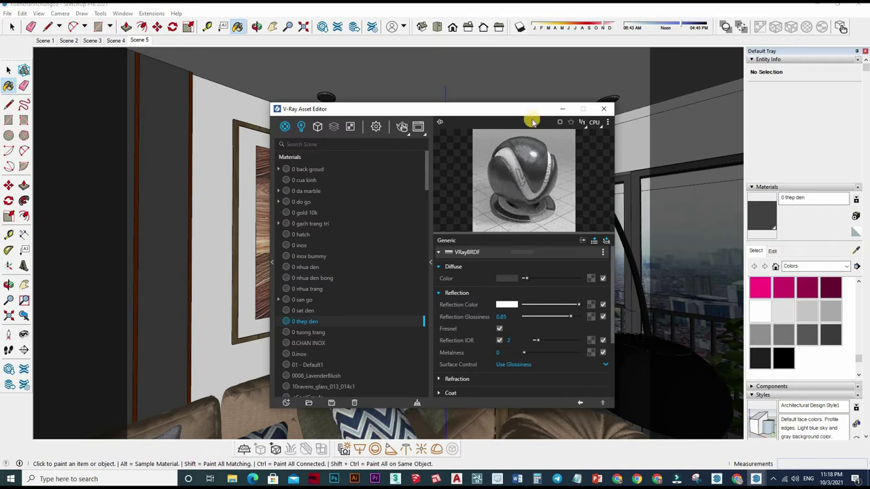
Step: Sample the lamp's inox_cromado_luminaria_arco material and enable its custom reflection IOR of 2
{"action": "key", "text": "alt"}
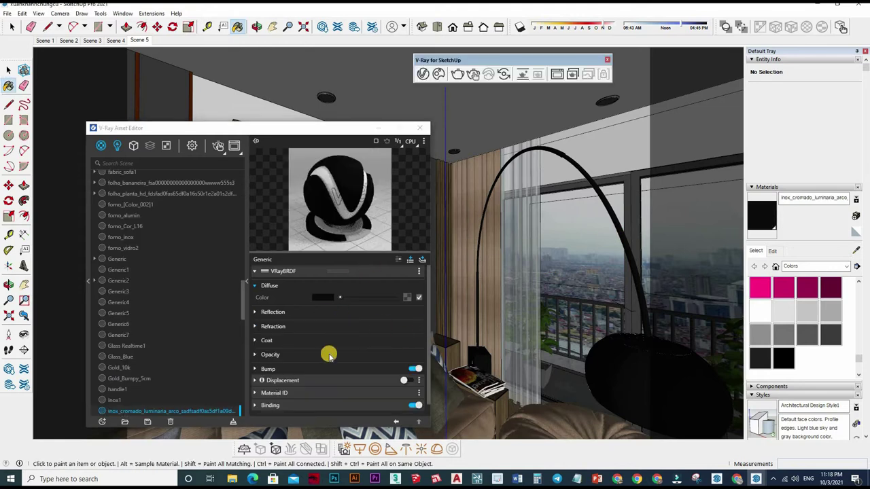
{"action": "left_click", "coordinate": [329, 355]}
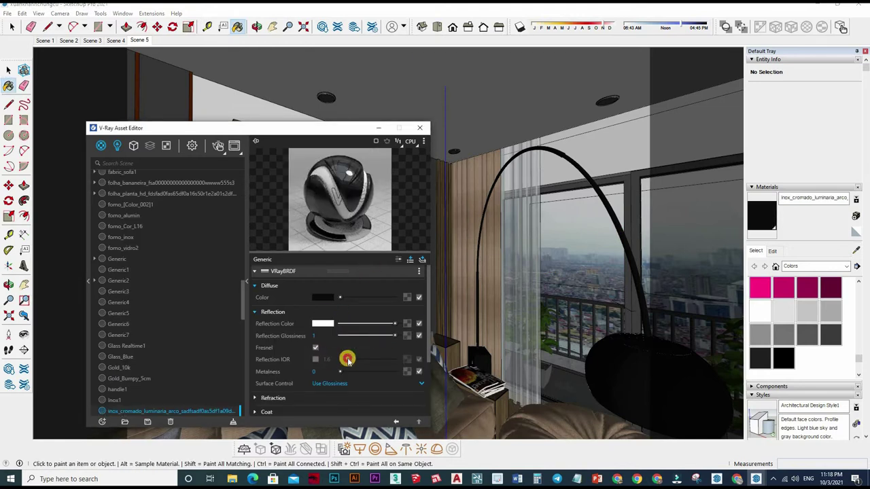
{"action": "left_click", "coordinate": [315, 360]}
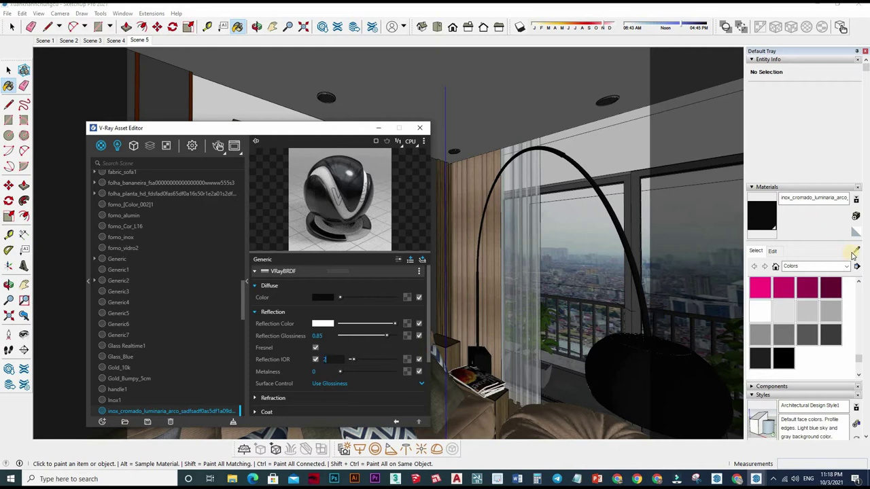
{"action": "mouse_move", "coordinate": [537, 188]}
{"action": "middle_mouse_down"}
{"action": "mouse_move", "coordinate": [488, 17]}
{"action": "mouse_move", "coordinate": [520, 155]}
{"action": "middle_mouse_up"}
{"action": "scroll", "coordinate": [536, 190], "scroll_direction": "up", "scroll_amount": 5}
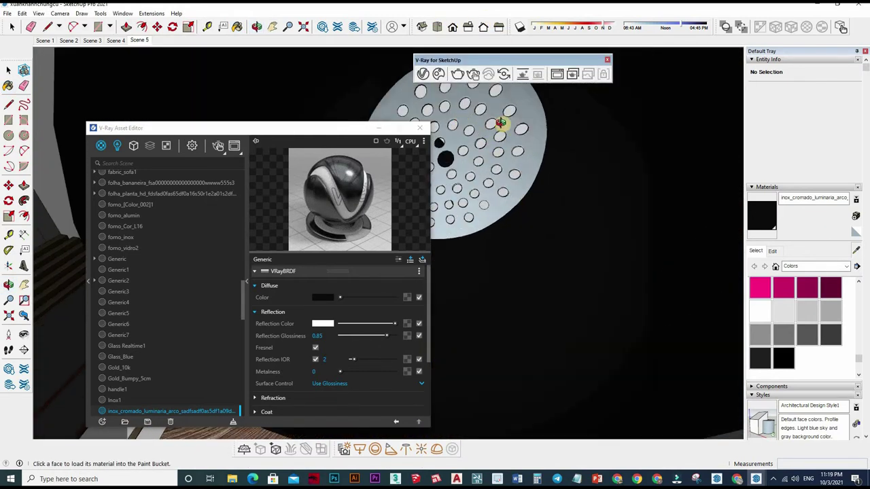
Step: Orbit around the room and sample the 0 inox ceiling-light material
{"action": "mouse_move", "coordinate": [500, 123]}
{"action": "middle_mouse_down"}
{"action": "mouse_move", "coordinate": [573, 285]}
{"action": "mouse_move", "coordinate": [560, 213]}
{"action": "mouse_move", "coordinate": [558, 324]}
{"action": "mouse_move", "coordinate": [524, 310]}
{"action": "mouse_move", "coordinate": [544, 252]}
{"action": "mouse_move", "coordinate": [631, 393]}
{"action": "mouse_move", "coordinate": [546, 272]}
{"action": "mouse_move", "coordinate": [561, 252]}
{"action": "mouse_move", "coordinate": [611, 251]}
{"action": "middle_mouse_up"}
{"action": "scroll", "coordinate": [558, 324], "scroll_direction": "down", "scroll_amount": 4}
{"action": "scroll", "coordinate": [562, 252], "scroll_direction": "up", "scroll_amount": 2}
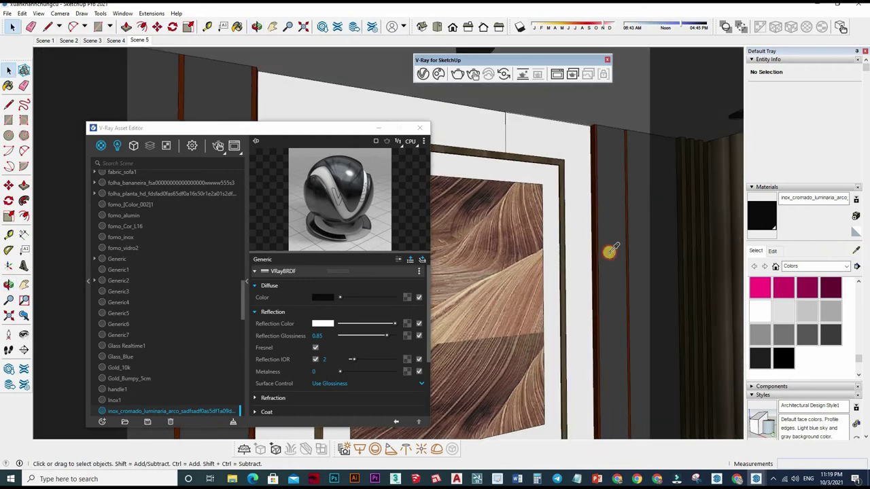
{"action": "middle_click_drag", "start_coordinate": [464, 235], "coordinate": [487, 299]}
{"action": "key", "text": "b"}
{"action": "left_click", "coordinate": [487, 300], "text": "alt"}
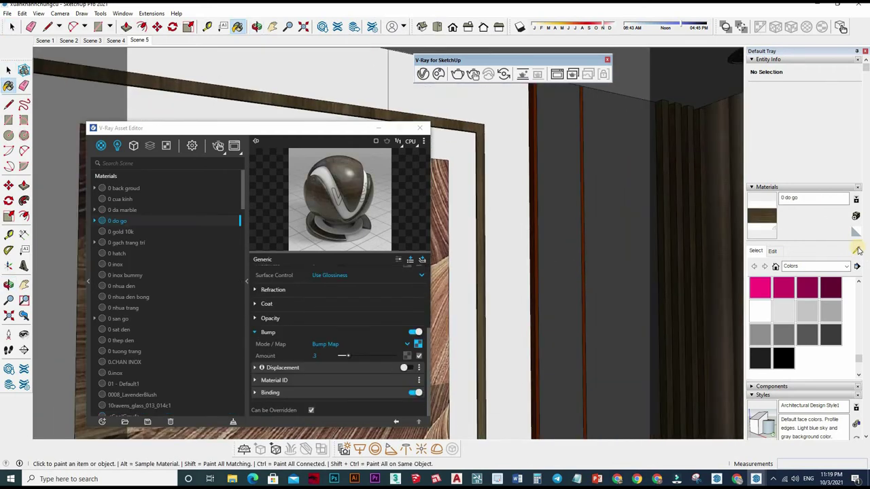
{"action": "mouse_move", "coordinate": [575, 181]}
{"action": "middle_mouse_down"}
{"action": "mouse_move", "coordinate": [516, 191]}
{"action": "mouse_move", "coordinate": [536, 155]}
{"action": "mouse_move", "coordinate": [520, 169]}
{"action": "mouse_move", "coordinate": [512, 159]}
{"action": "mouse_move", "coordinate": [443, 268]}
{"action": "middle_mouse_up"}
{"action": "left_click", "coordinate": [443, 268], "text": "alt"}
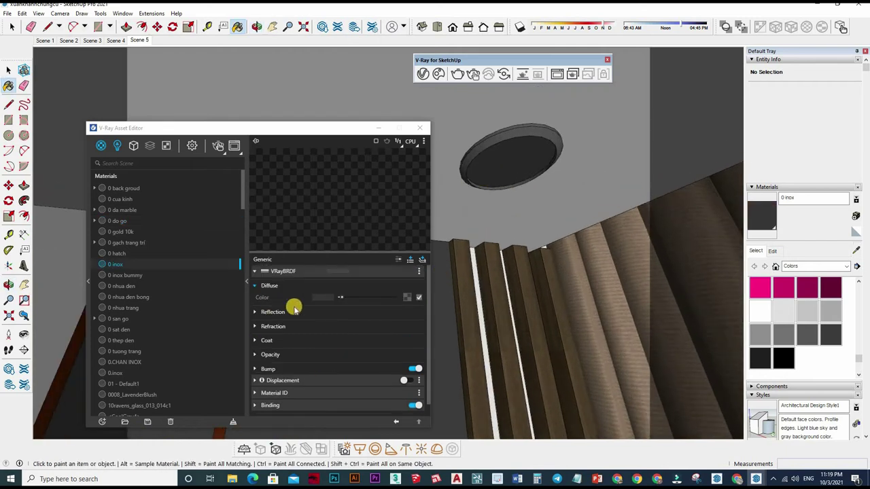
Step: Add an Emissive layer with intensity 2 to 0 inox, then sample Generic7
{"action": "left_click", "coordinate": [393, 281]}
{"action": "left_click", "coordinate": [354, 306]}
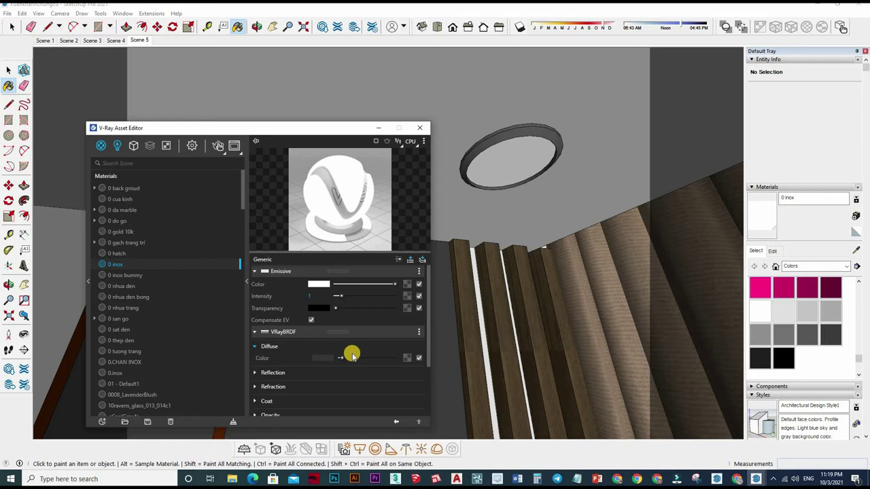
{"action": "scroll", "coordinate": [351, 354], "scroll_direction": "down", "scroll_amount": 3}
{"action": "scroll", "coordinate": [371, 312], "scroll_direction": "up", "scroll_amount": 3}
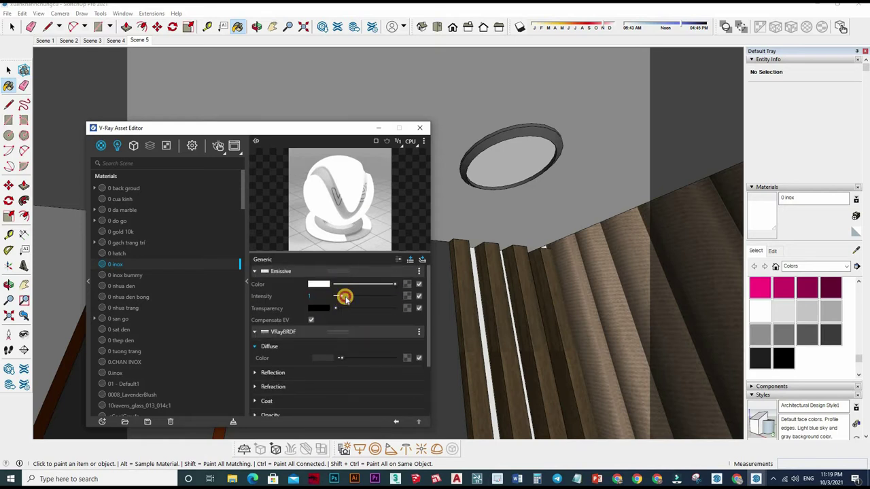
{"action": "left_click_drag", "start_coordinate": [346, 300], "coordinate": [349, 300]}
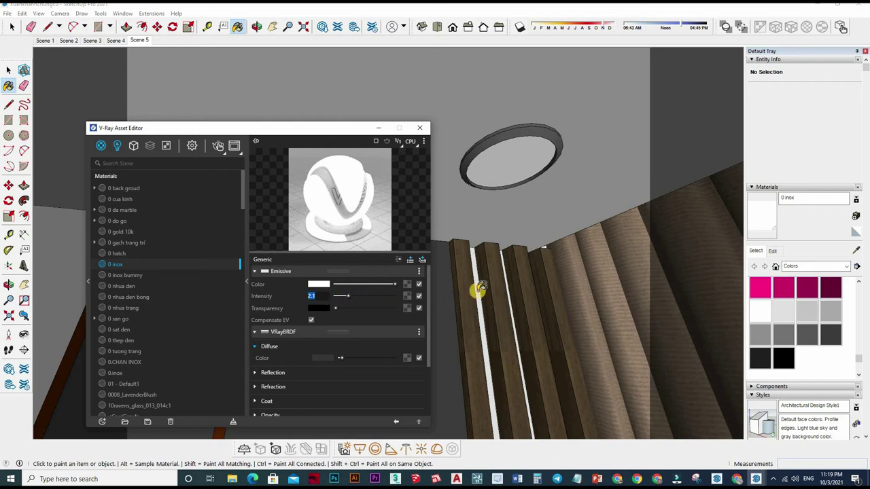
{"action": "left_click", "coordinate": [443, 182], "text": "alt"}
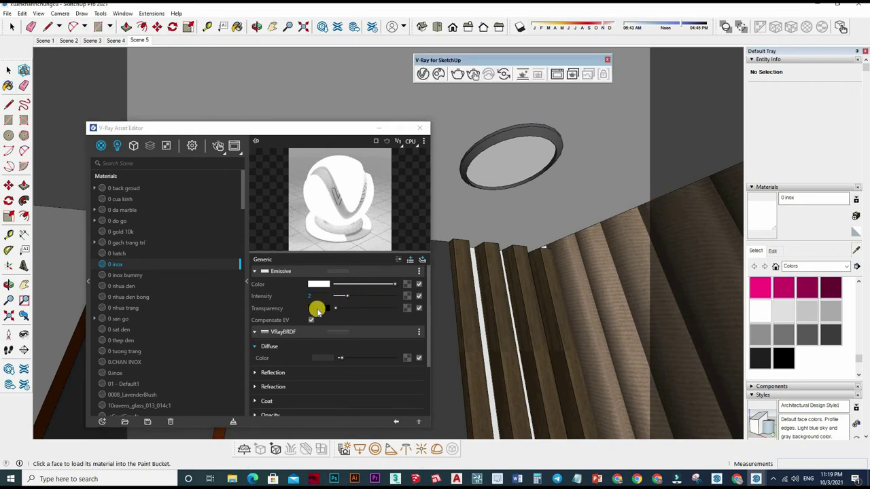
Step: Set Generic7's reflection glossiness to 0.85 and IOR 2, then orbit toward the living room plant
{"action": "left_click", "coordinate": [386, 337]}
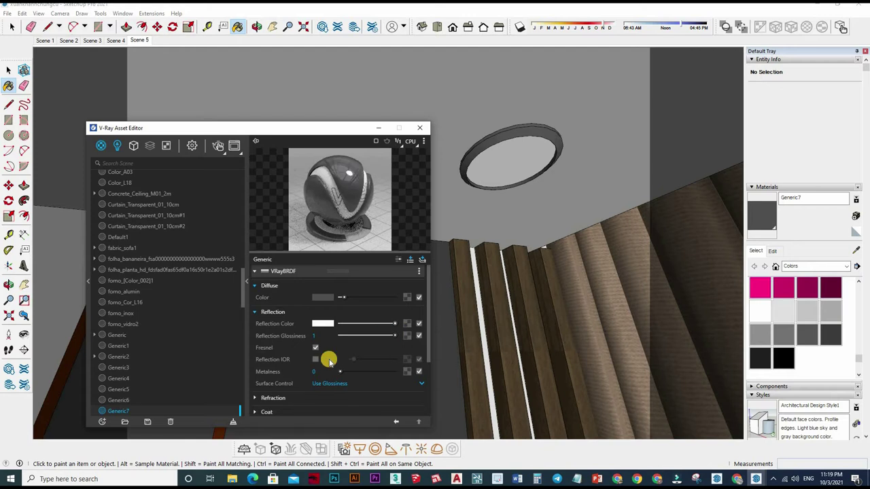
{"action": "left_click", "coordinate": [316, 359]}
{"action": "double_click", "coordinate": [327, 359]}
{"action": "type", "text": "2"}
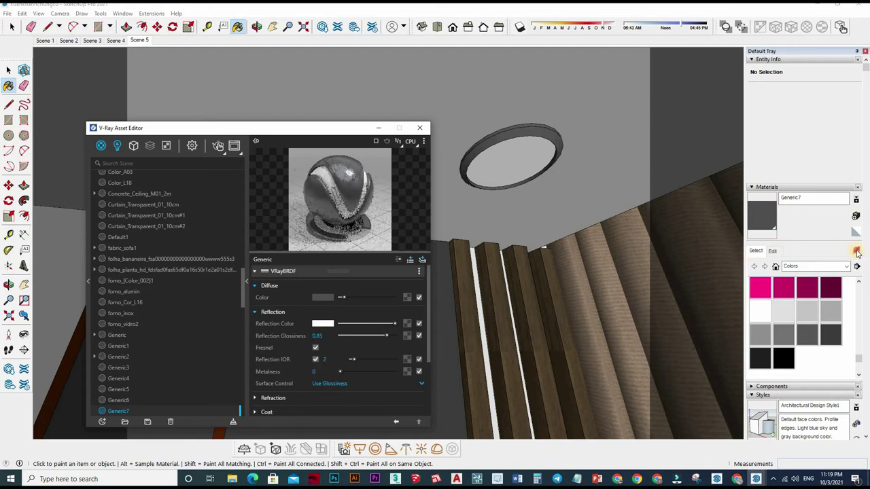
{"action": "mouse_move", "coordinate": [614, 229]}
{"action": "middle_mouse_down"}
{"action": "mouse_move", "coordinate": [552, 183]}
{"action": "mouse_move", "coordinate": [569, 181]}
{"action": "mouse_move", "coordinate": [521, 175]}
{"action": "mouse_move", "coordinate": [608, 208]}
{"action": "mouse_move", "coordinate": [542, 184]}
{"action": "mouse_move", "coordinate": [554, 220]}
{"action": "mouse_move", "coordinate": [524, 170]}
{"action": "mouse_move", "coordinate": [502, 165]}
{"action": "mouse_move", "coordinate": [505, 149]}
{"action": "mouse_move", "coordinate": [625, 246]}
{"action": "mouse_move", "coordinate": [612, 224]}
{"action": "mouse_move", "coordinate": [613, 169]}
{"action": "mouse_move", "coordinate": [511, 195]}
{"action": "mouse_move", "coordinate": [528, 301]}
{"action": "mouse_move", "coordinate": [534, 247]}
{"action": "mouse_move", "coordinate": [242, 77]}
{"action": "middle_mouse_up"}
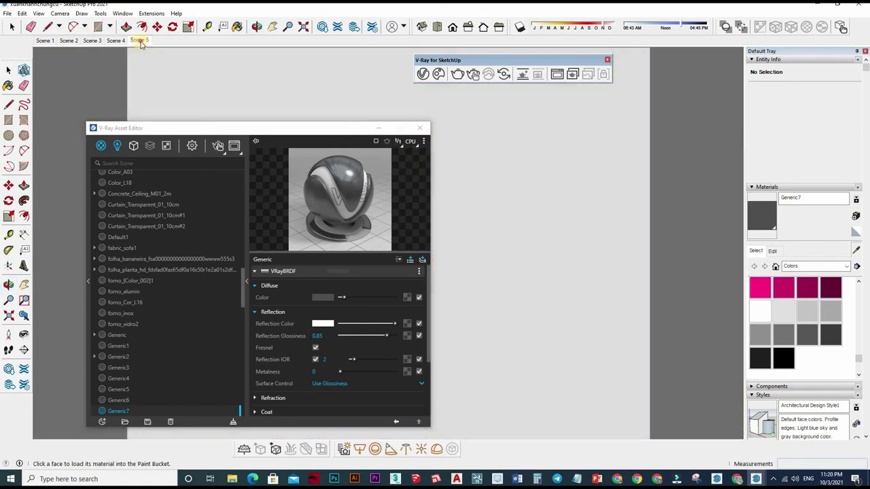
{"action": "mouse_move", "coordinate": [463, 266]}
{"action": "middle_mouse_down"}
{"action": "mouse_move", "coordinate": [493, 377]}
{"action": "mouse_move", "coordinate": [616, 362]}
{"action": "mouse_move", "coordinate": [348, 293]}
{"action": "middle_mouse_up"}
Step: Load Material__3 and paste the leaf image Material__286.jpg into the TEXTURE folder
{"action": "left_click", "coordinate": [408, 296]}
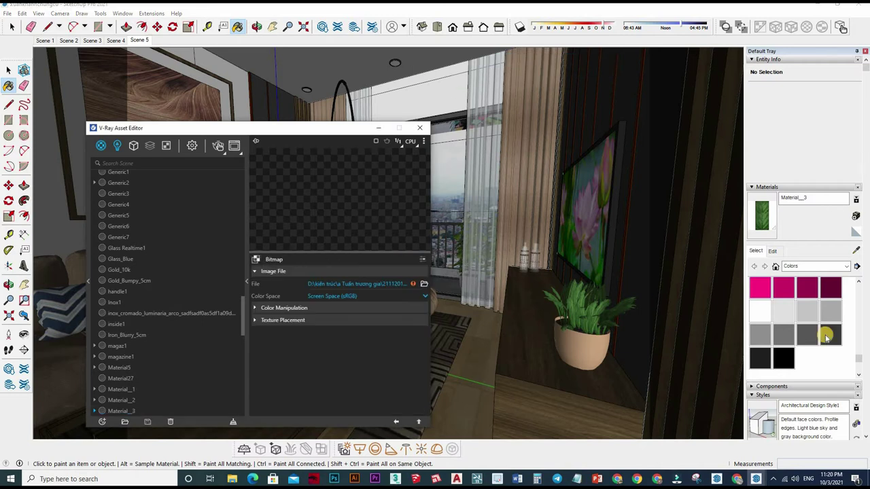
{"action": "left_click", "coordinate": [772, 251]}
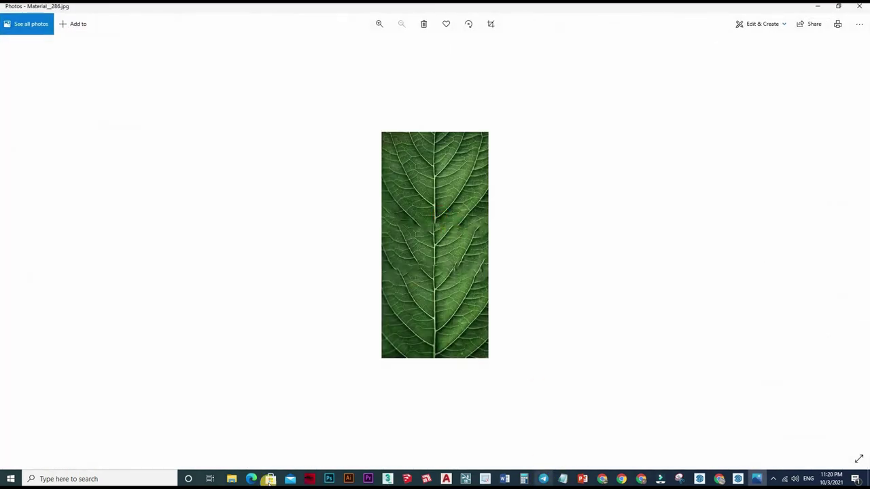
{"action": "left_click", "coordinate": [231, 479]}
{"action": "left_click", "coordinate": [245, 435]}
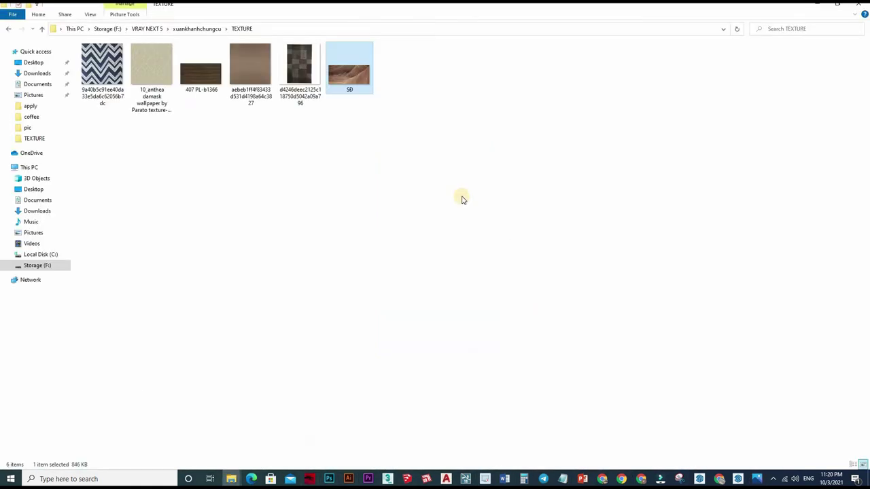
{"action": "key", "text": "ctrl+v"}
{"action": "left_click", "coordinate": [738, 479]}
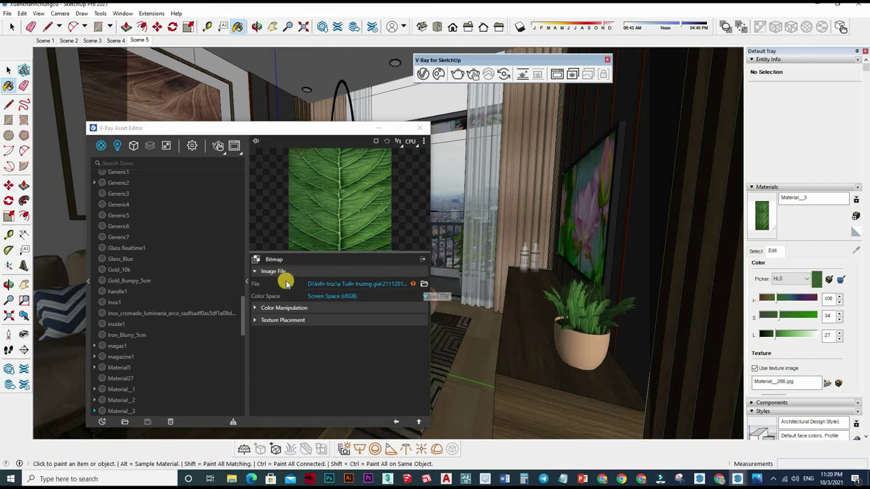
Step: Relink Material__3's diffuse bitmap to Material__286.jpg from the TEXTURE folder
{"action": "left_click", "coordinate": [287, 282]}
{"action": "left_click", "coordinate": [290, 276]}
{"action": "left_click", "coordinate": [448, 364]}
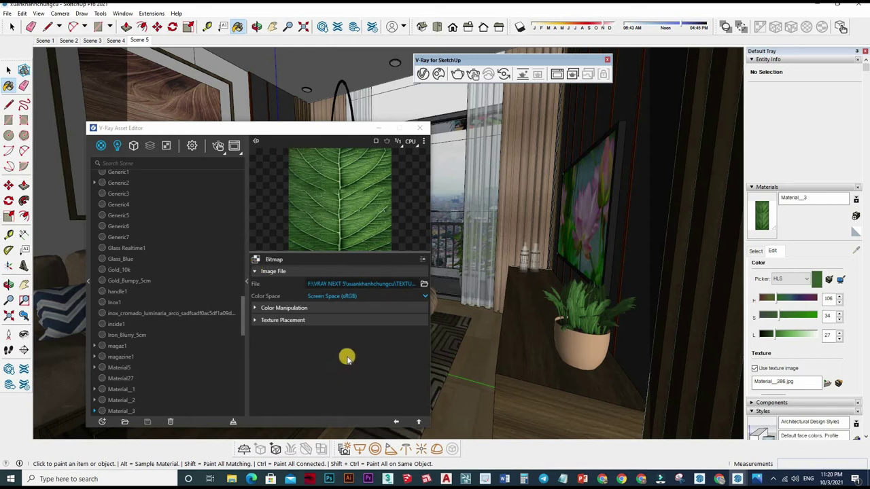
{"action": "left_click", "coordinate": [395, 420]}
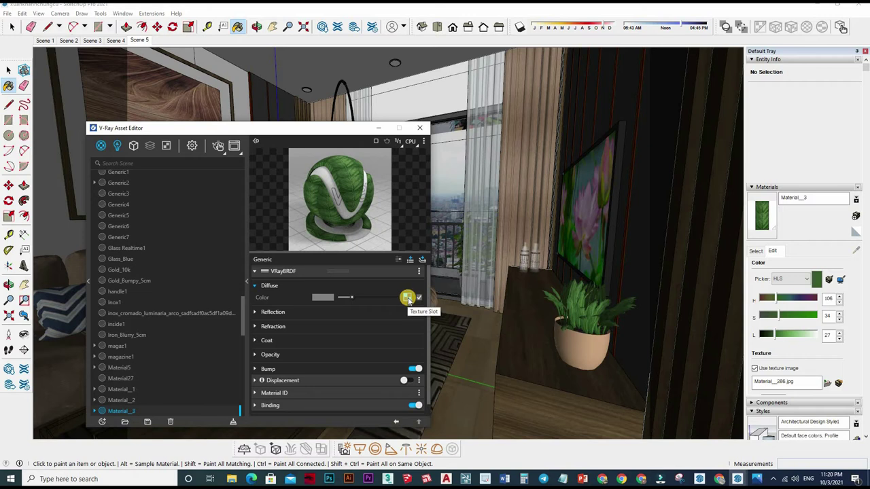
{"action": "left_click", "coordinate": [406, 298]}
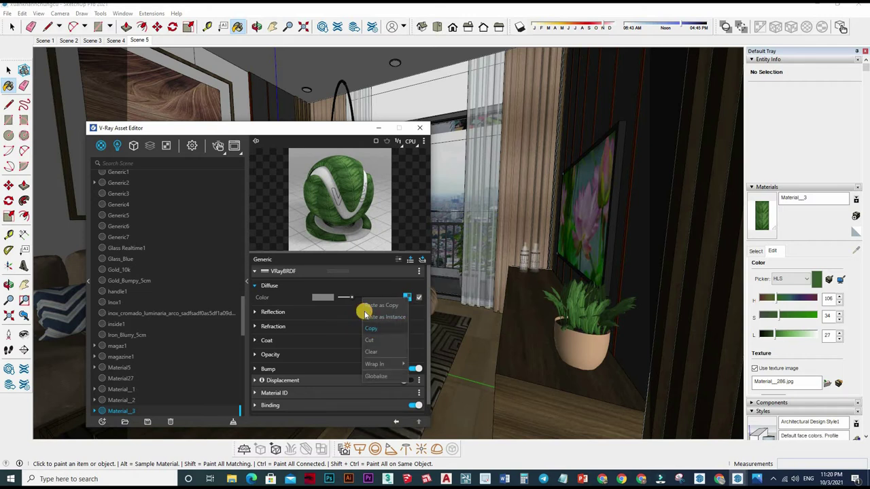
Step: Copy the leaf diffuse texture and set the reflection colour to white
{"action": "left_click", "coordinate": [406, 328]}
{"action": "left_click", "coordinate": [381, 312]}
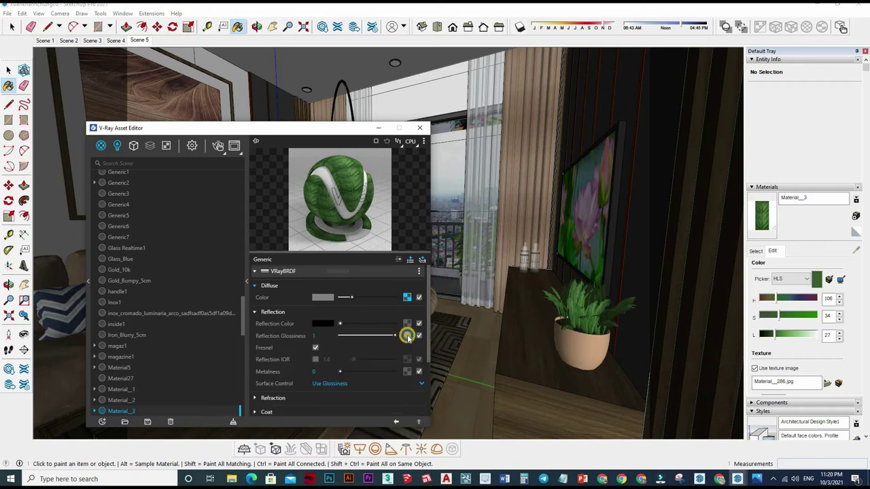
{"action": "left_click_drag", "start_coordinate": [408, 336], "coordinate": [408, 338]}
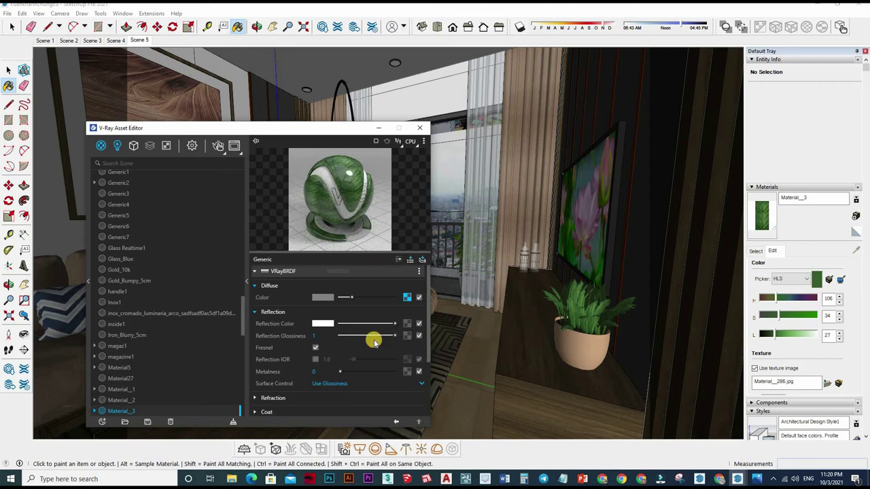
{"action": "left_click", "coordinate": [406, 297]}
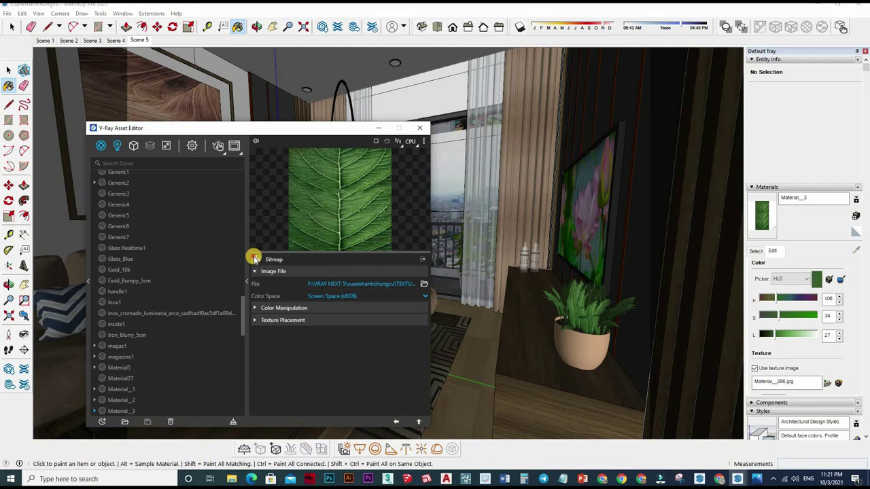
{"action": "left_click", "coordinate": [255, 259]}
{"action": "left_click", "coordinate": [408, 335]}
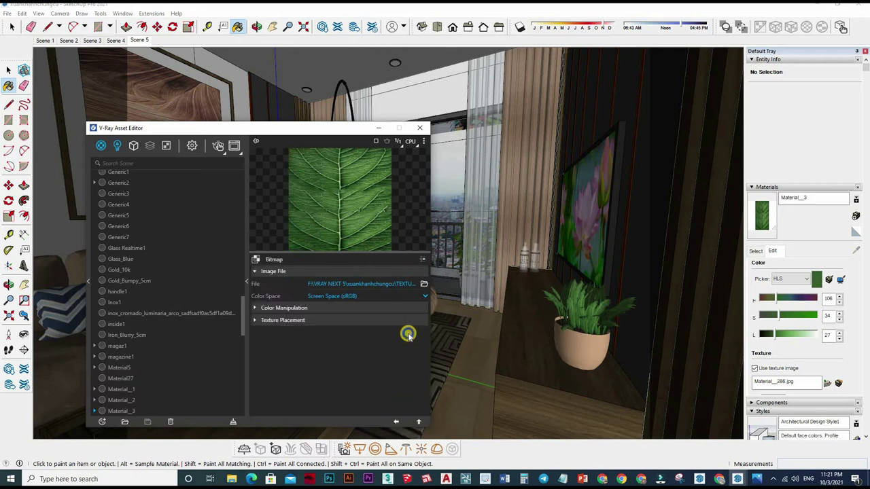
Step: Map the leaf texture to glossiness through a Color Correction at saturation -1, and set bump 0.3
{"action": "right_click", "coordinate": [380, 382]}
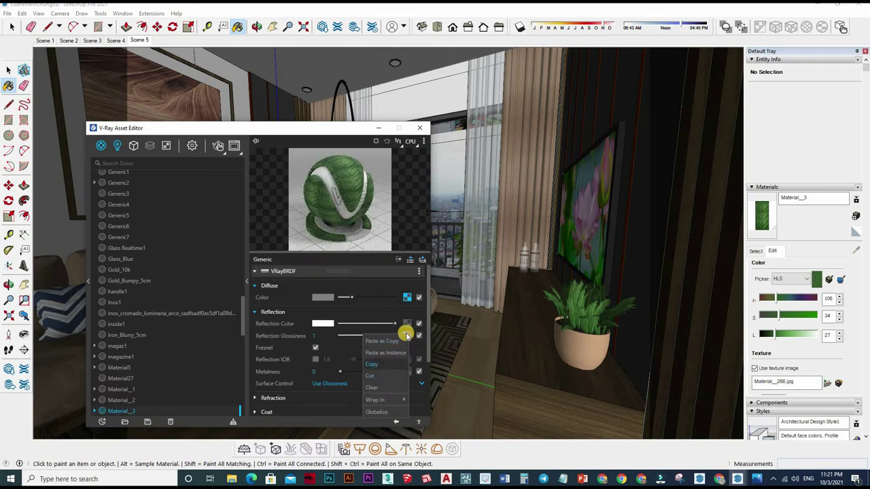
{"action": "left_click", "coordinate": [407, 334]}
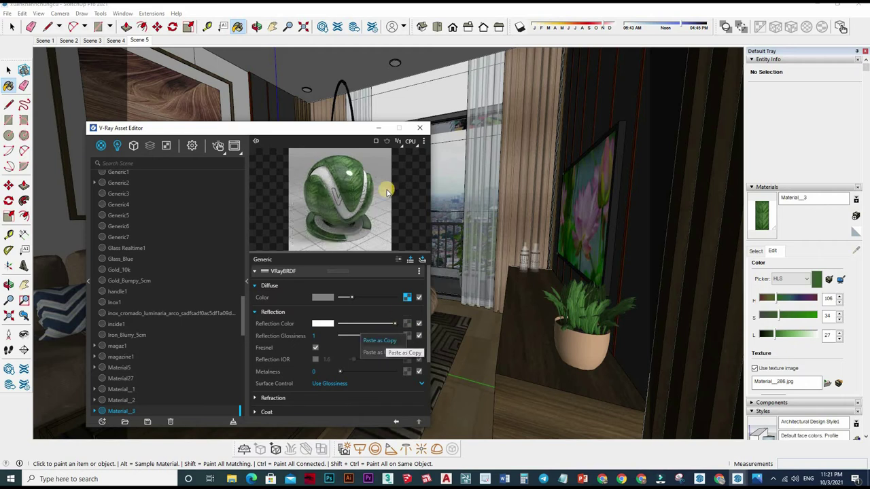
{"action": "left_click", "coordinate": [406, 335]}
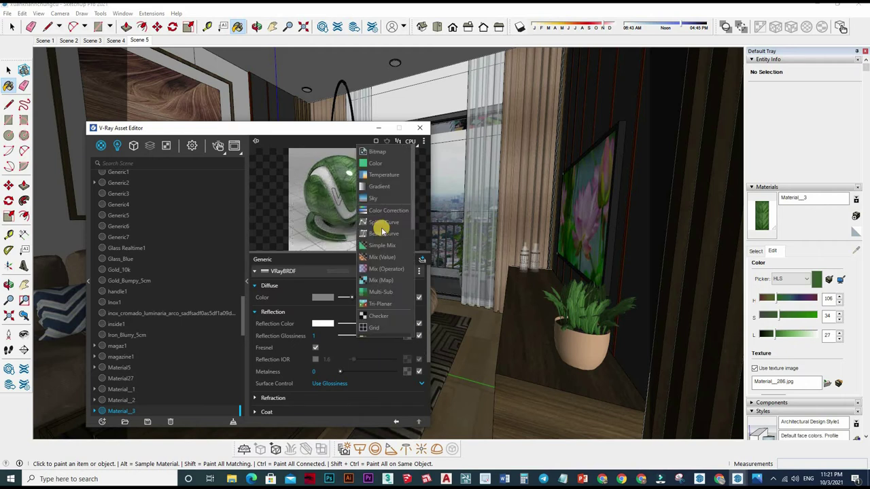
{"action": "left_click", "coordinate": [384, 339]}
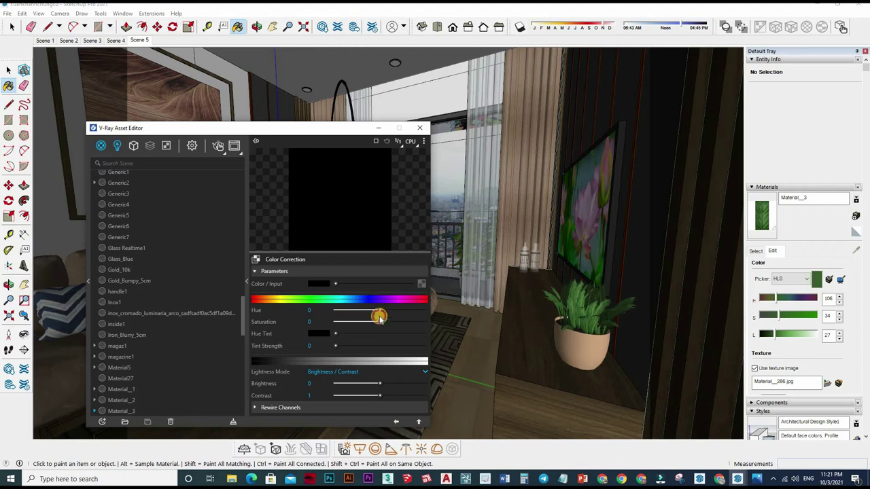
{"action": "left_click_drag", "start_coordinate": [379, 317], "coordinate": [335, 321]}
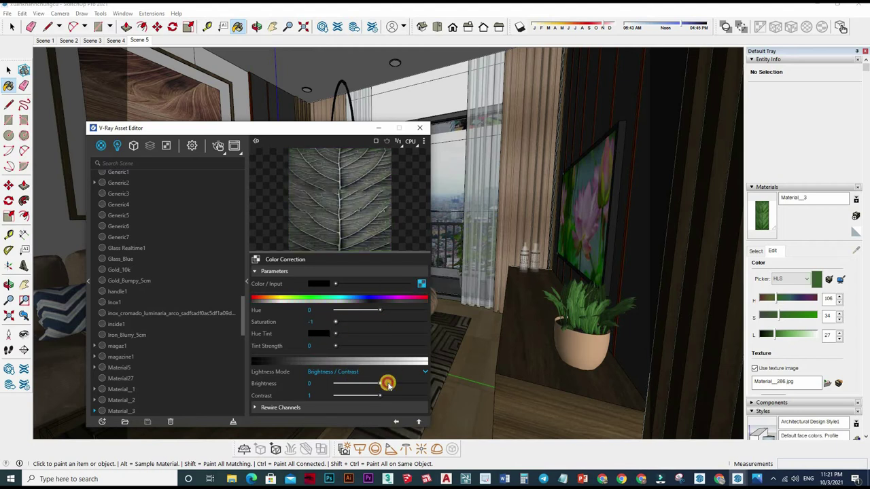
{"action": "left_click", "coordinate": [397, 422]}
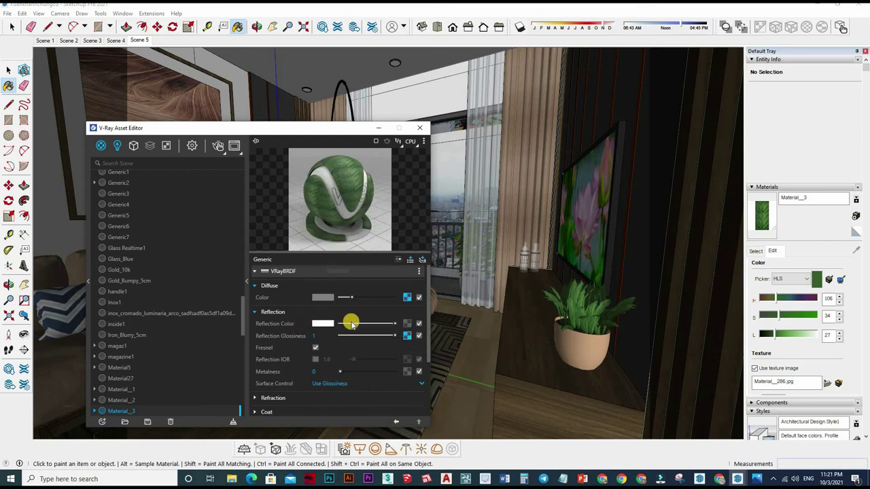
{"action": "scroll", "coordinate": [367, 367], "scroll_direction": "down", "scroll_amount": 3}
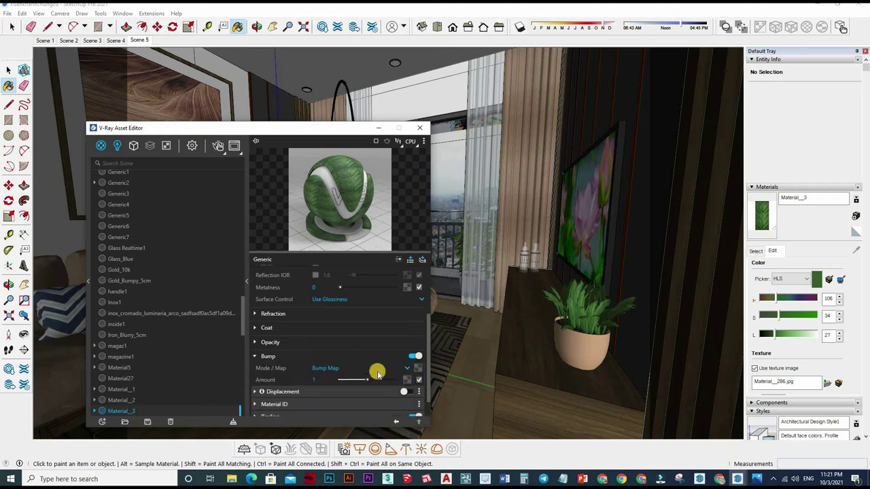
{"action": "left_click_drag", "start_coordinate": [367, 380], "coordinate": [343, 380]}
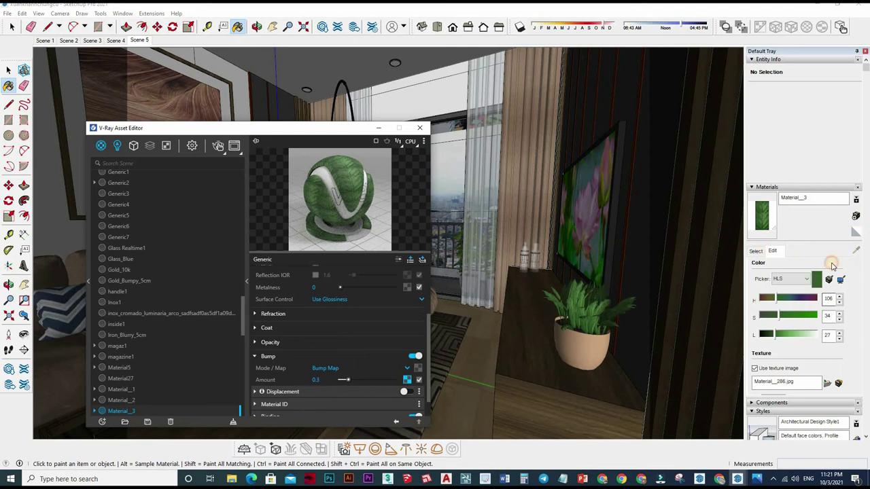
Step: Give Material__55 white reflection at 0.9 glossiness, then sample the green caule_planta stem material
{"action": "left_click", "coordinate": [571, 331], "text": "alt"}
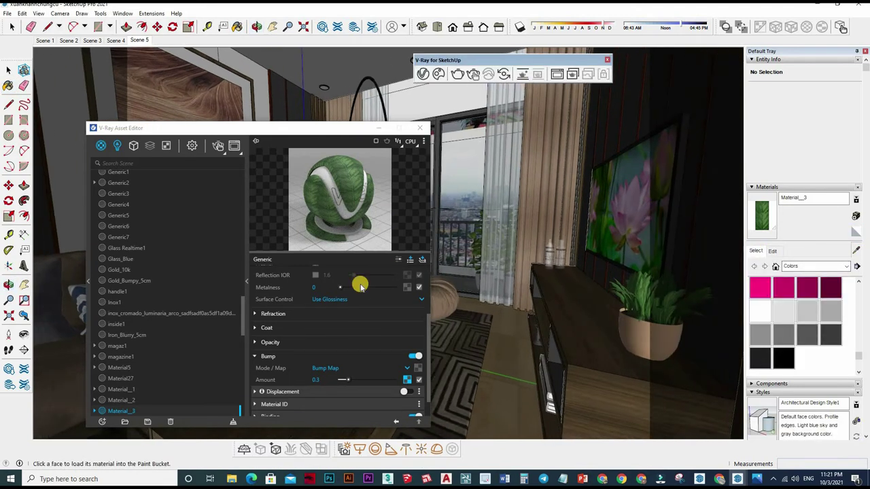
{"action": "left_click", "coordinate": [316, 313]}
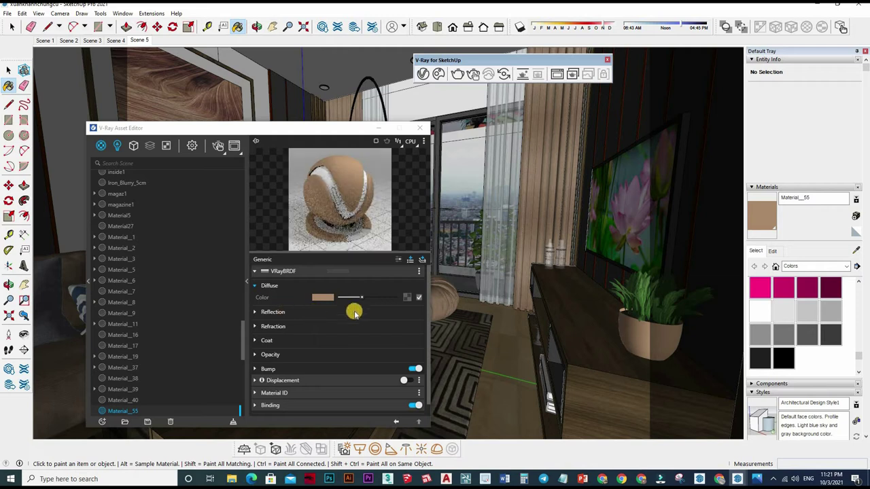
{"action": "left_click", "coordinate": [387, 324]}
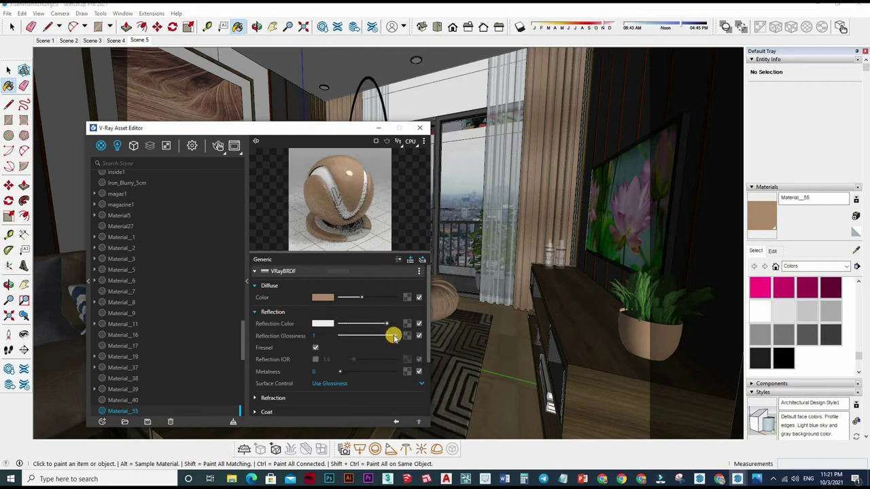
{"action": "left_click", "coordinate": [389, 335]}
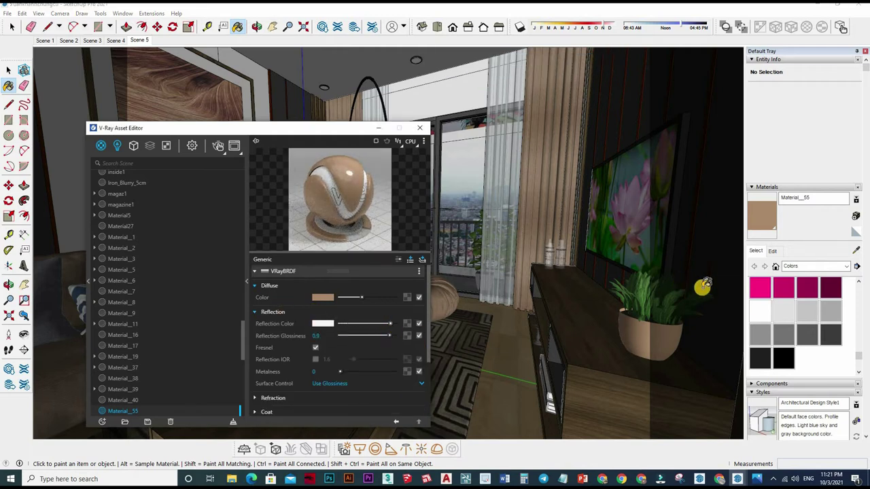
{"action": "middle_click_drag", "start_coordinate": [558, 278], "coordinate": [491, 245]}
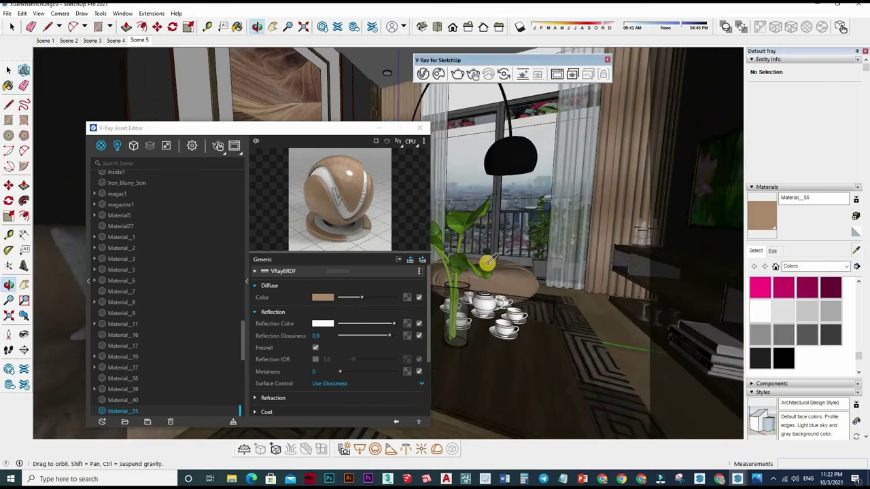
{"action": "left_click", "coordinate": [490, 246], "text": "alt"}
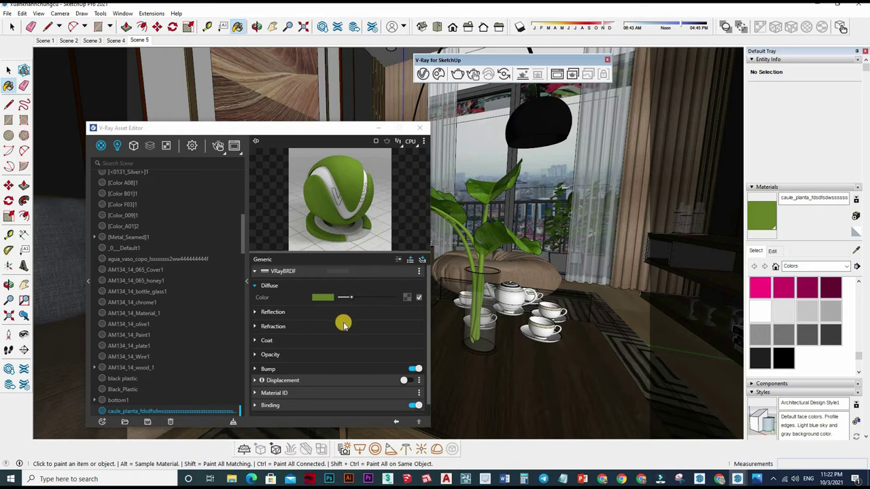
Step: Give caule_planta a grey reflection with glossiness lowered to 0.45
{"action": "left_click", "coordinate": [342, 313]}
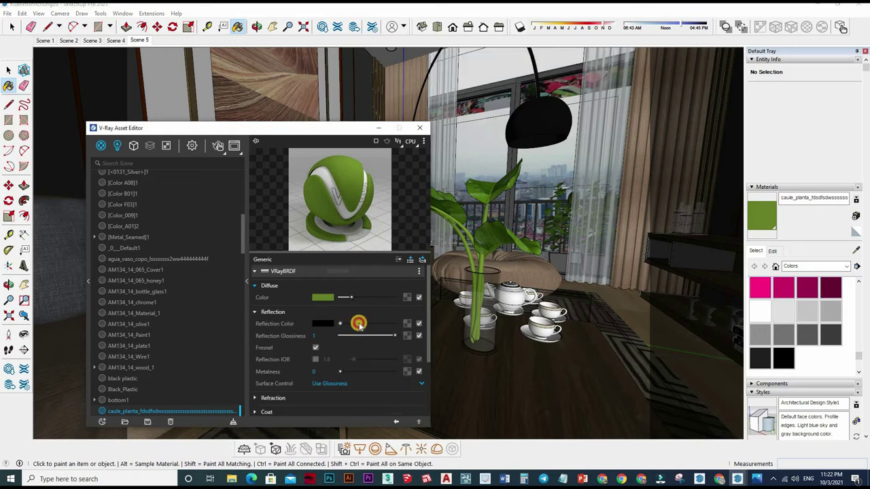
{"action": "left_click", "coordinate": [359, 325]}
{"action": "mouse_move", "coordinate": [394, 336]}
{"action": "left_mouse_down"}
{"action": "mouse_move", "coordinate": [360, 331]}
{"action": "mouse_move", "coordinate": [365, 325]}
{"action": "mouse_move", "coordinate": [373, 337]}
{"action": "left_mouse_up"}
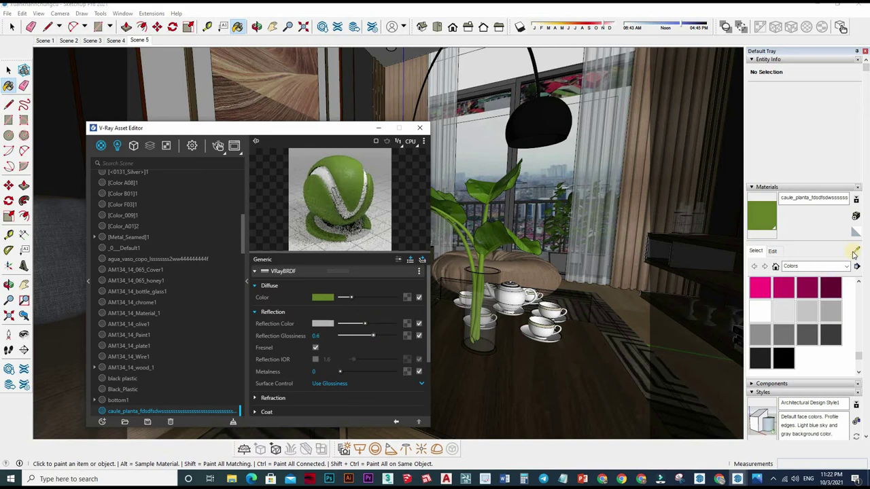
Step: Relink folha_planta's diffuse bitmap to the leaf JPG in the project's TEXTURE folder
{"action": "left_click", "coordinate": [408, 294]}
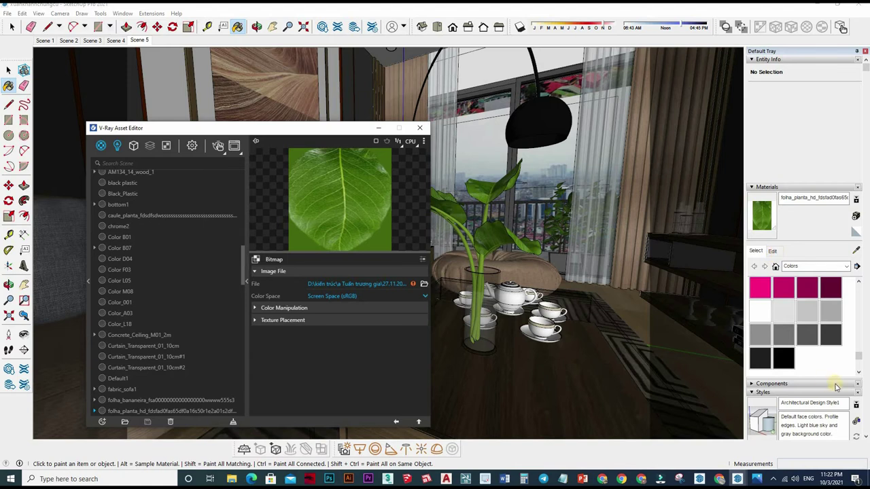
{"action": "left_click", "coordinate": [438, 251]}
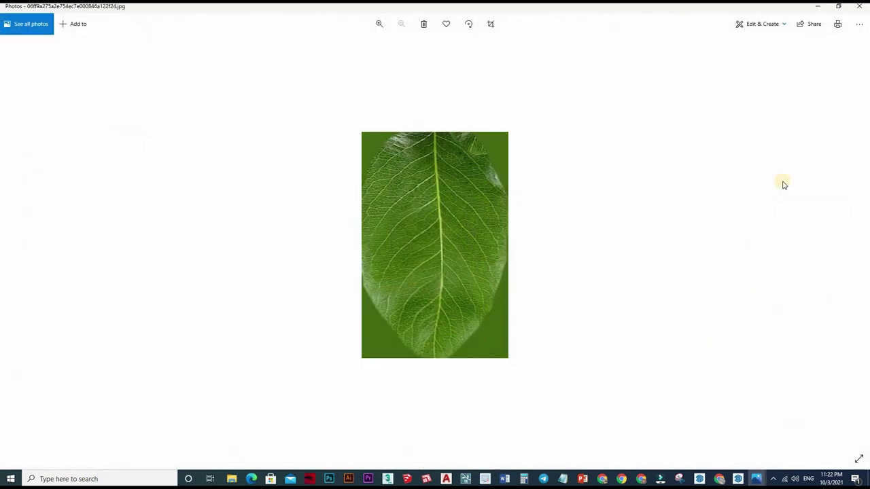
{"action": "left_click", "coordinate": [818, 6]}
{"action": "mouse_move", "coordinate": [232, 479]}
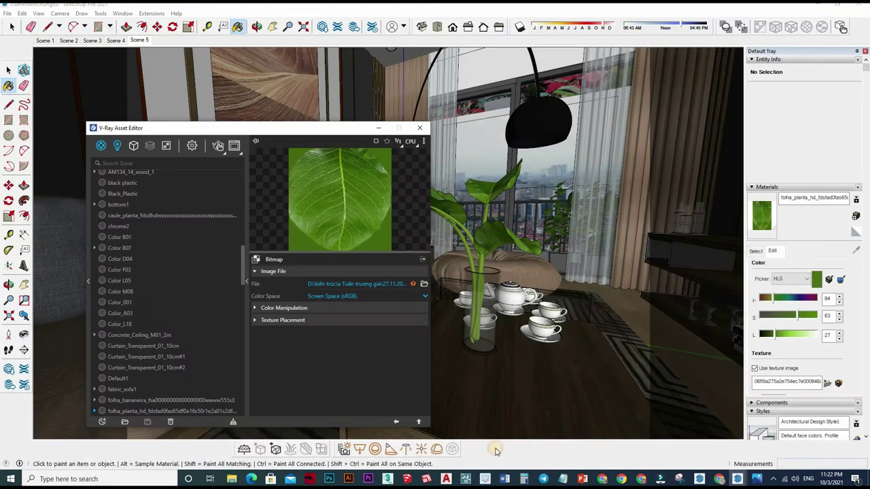
{"action": "left_click", "coordinate": [632, 442]}
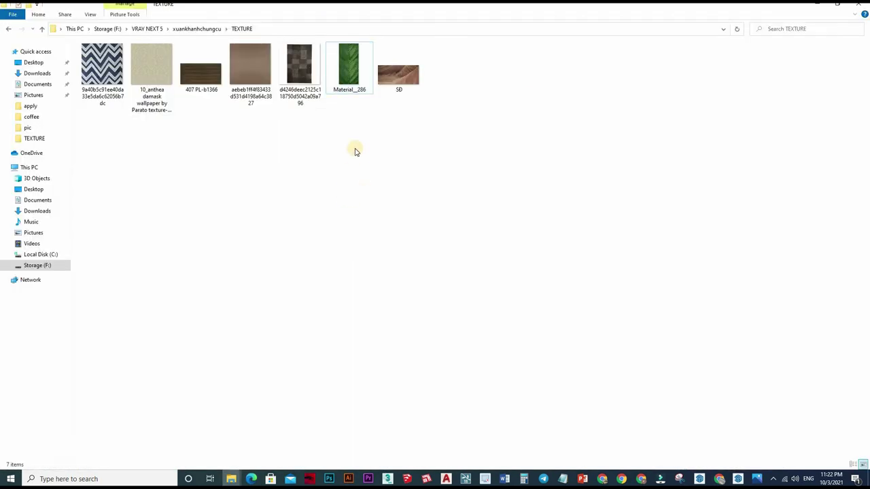
{"action": "key", "text": "alt+Tab"}
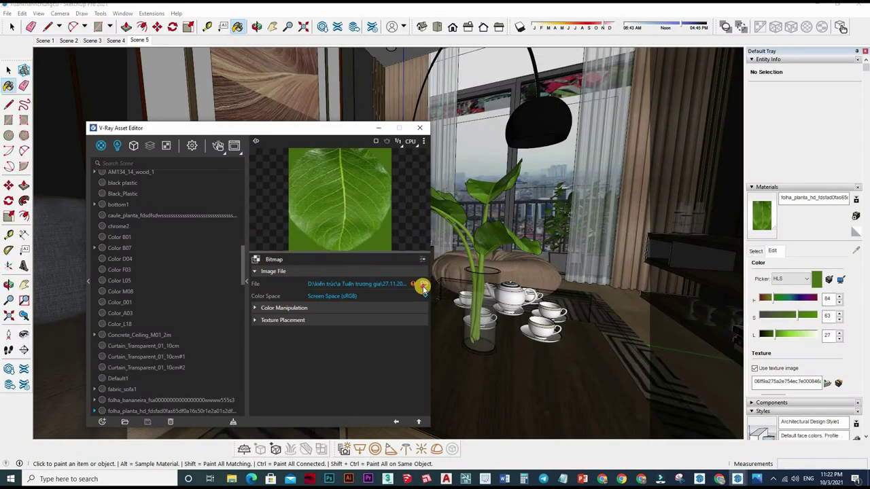
{"action": "left_click", "coordinate": [423, 285]}
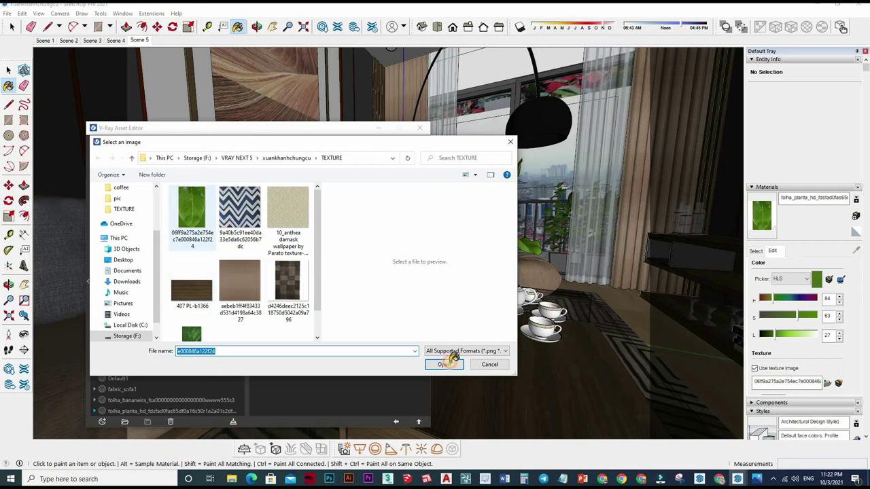
{"action": "left_click", "coordinate": [442, 360]}
{"action": "left_click", "coordinate": [397, 401]}
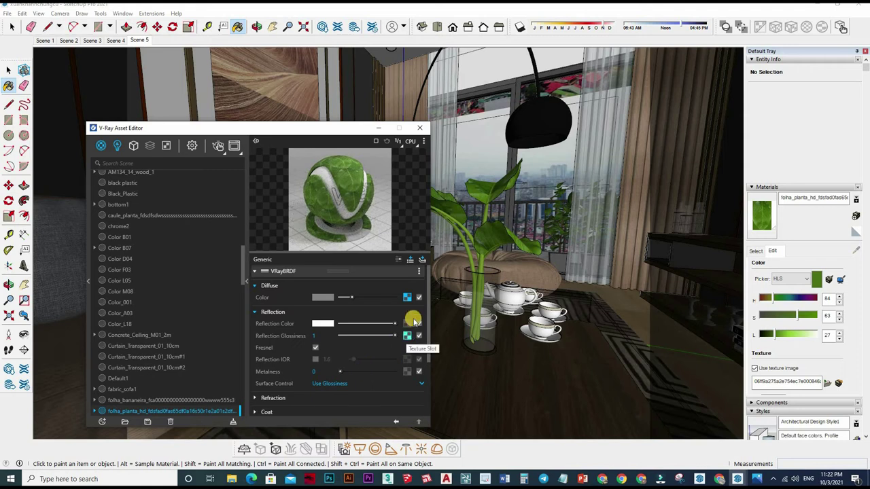
Step: Clear the texture from folha_planta's reflection glossiness slot
{"action": "right_click", "coordinate": [407, 323]}
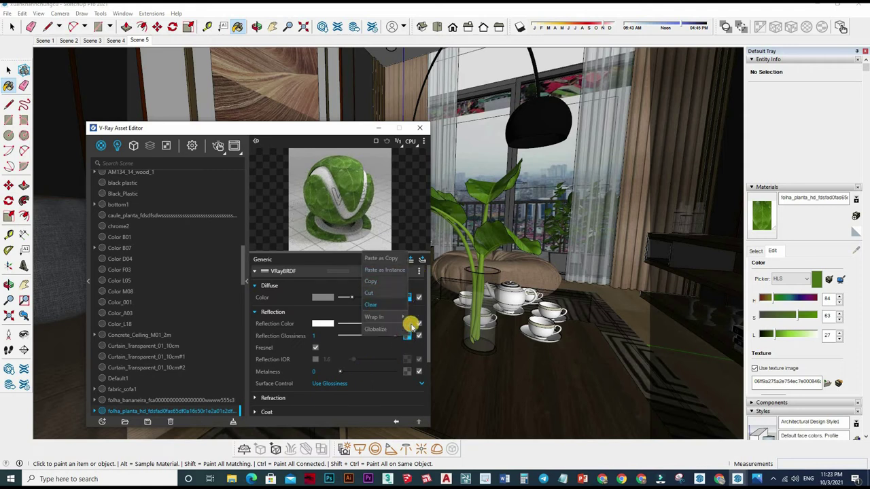
{"action": "key", "text": "Escape"}
{"action": "left_click", "coordinate": [409, 334]}
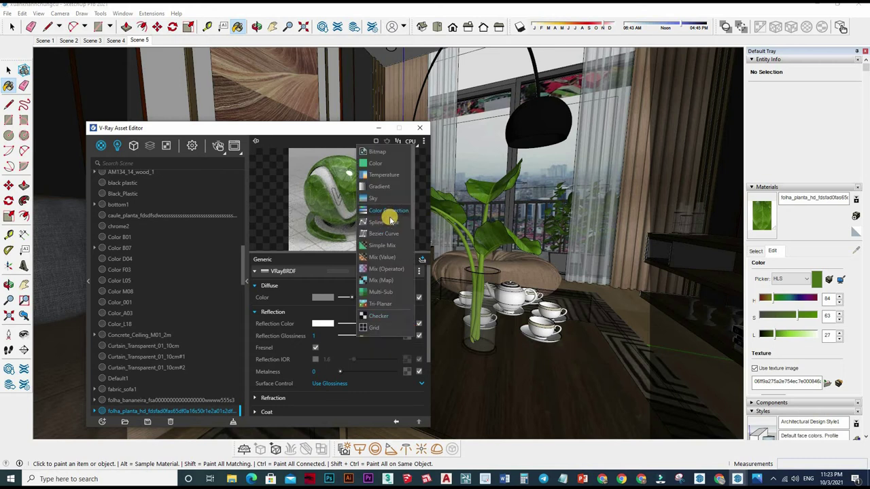
{"action": "left_click", "coordinate": [413, 293]}
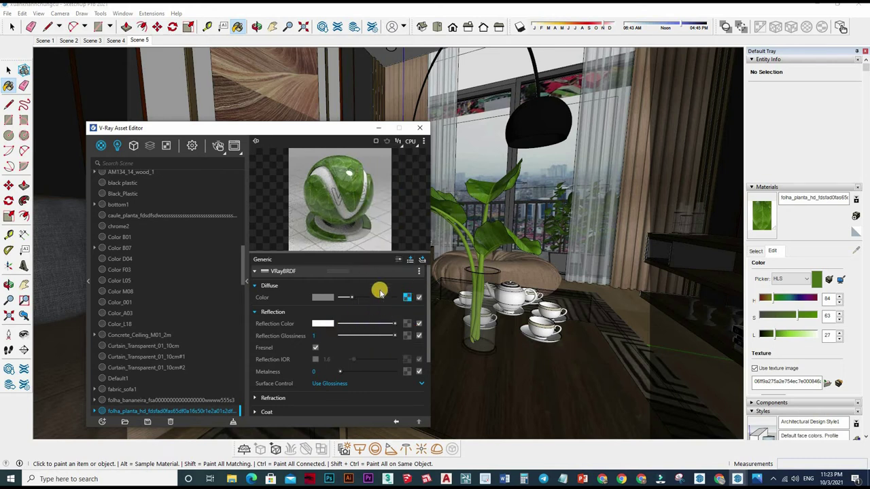
{"action": "left_click", "coordinate": [408, 296]}
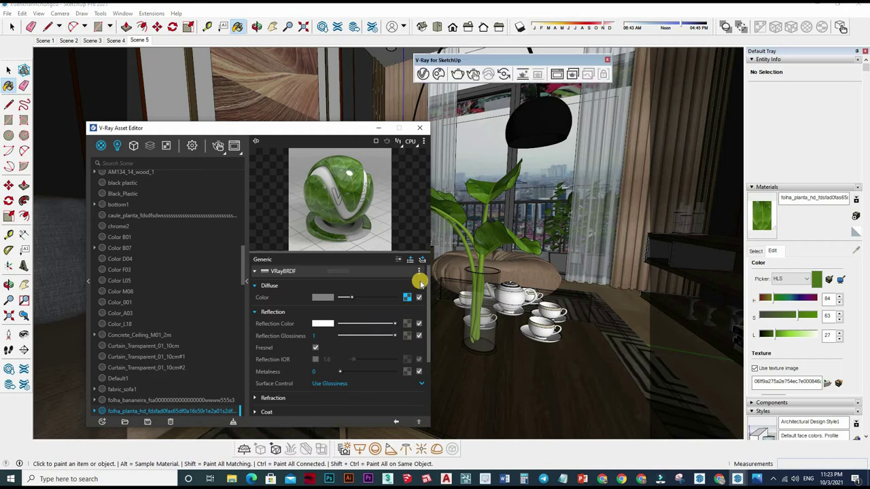
{"action": "left_click_drag", "start_coordinate": [379, 322], "coordinate": [335, 322]}
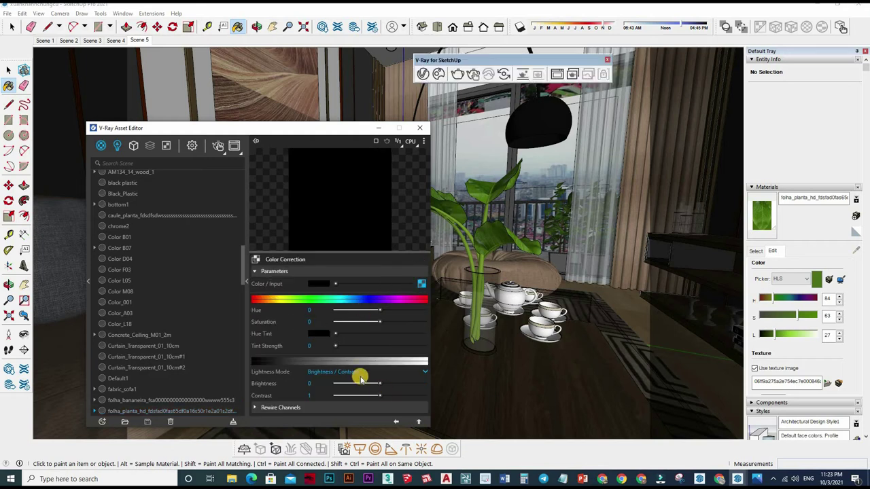
{"action": "left_click", "coordinate": [396, 422]}
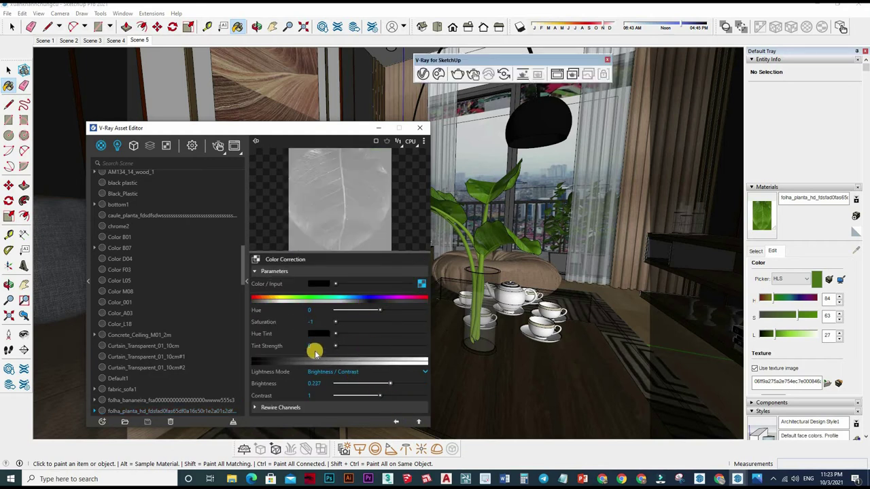
{"action": "left_click", "coordinate": [407, 335]}
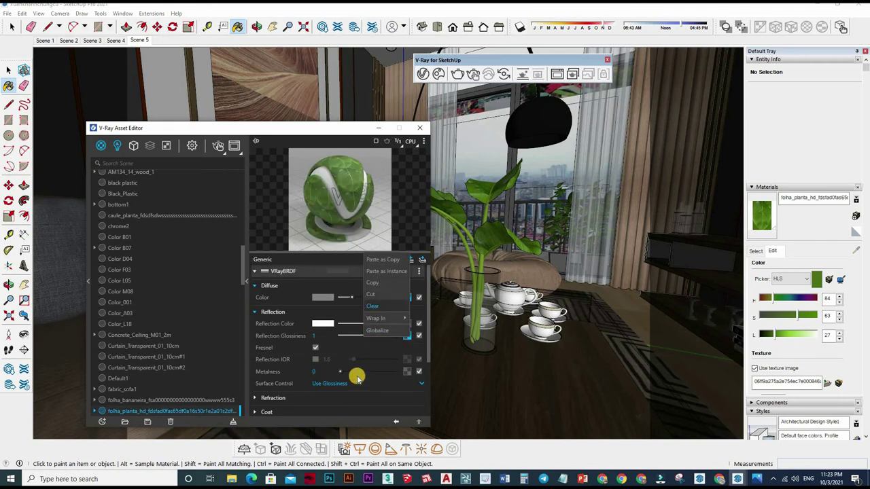
Step: Add a texture to folha_planta's bump map and set the bump amount to 2
{"action": "scroll", "coordinate": [330, 373], "scroll_direction": "down", "scroll_amount": 3}
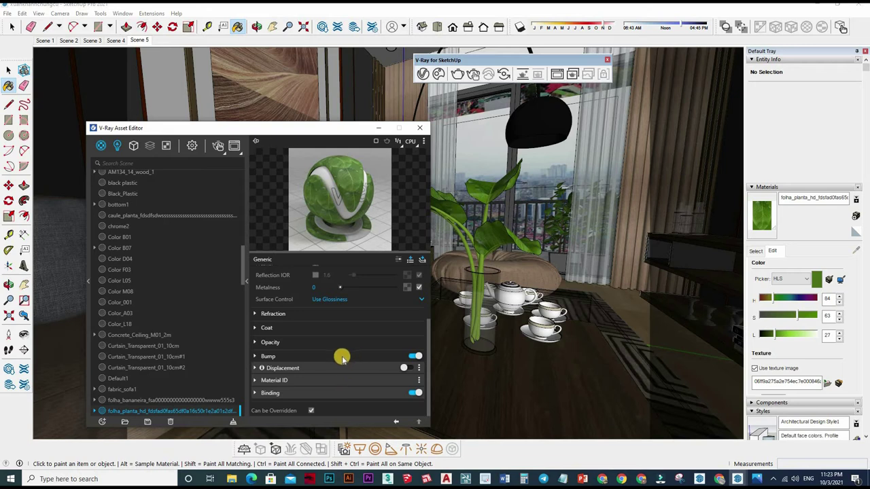
{"action": "left_click", "coordinate": [418, 369]}
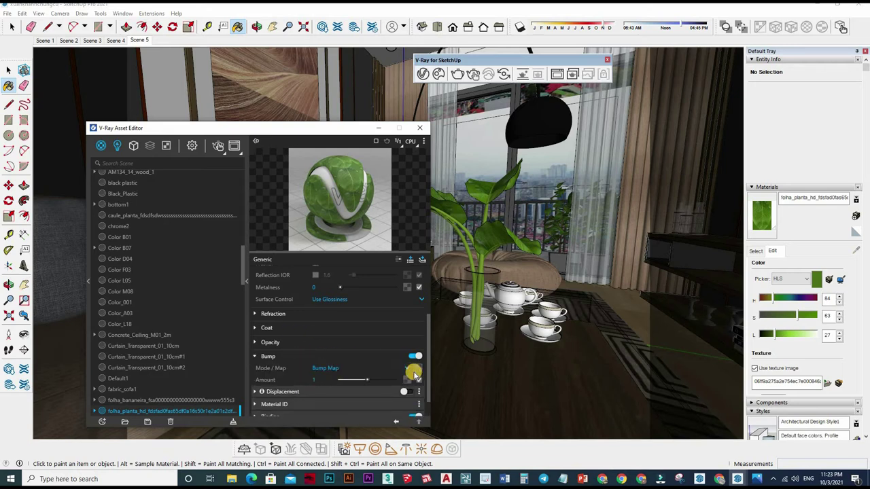
{"action": "right_click", "coordinate": [391, 371]}
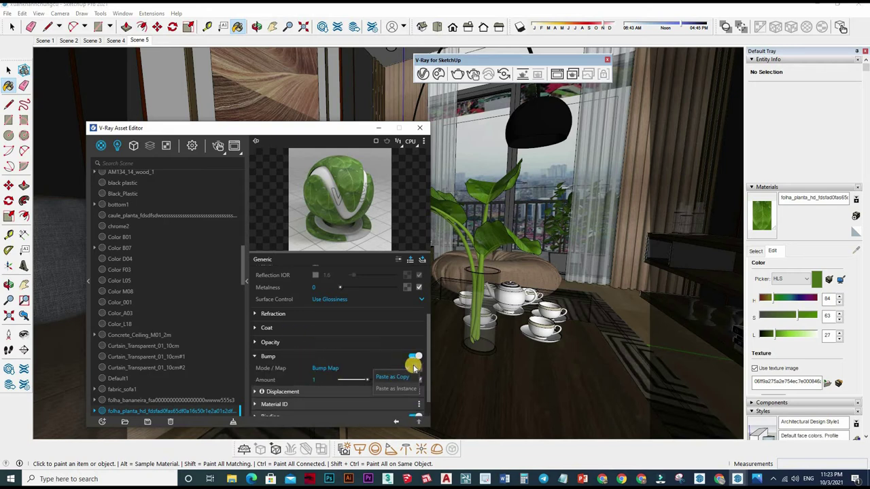
{"action": "left_click", "coordinate": [415, 367]}
{"action": "left_click", "coordinate": [406, 381]}
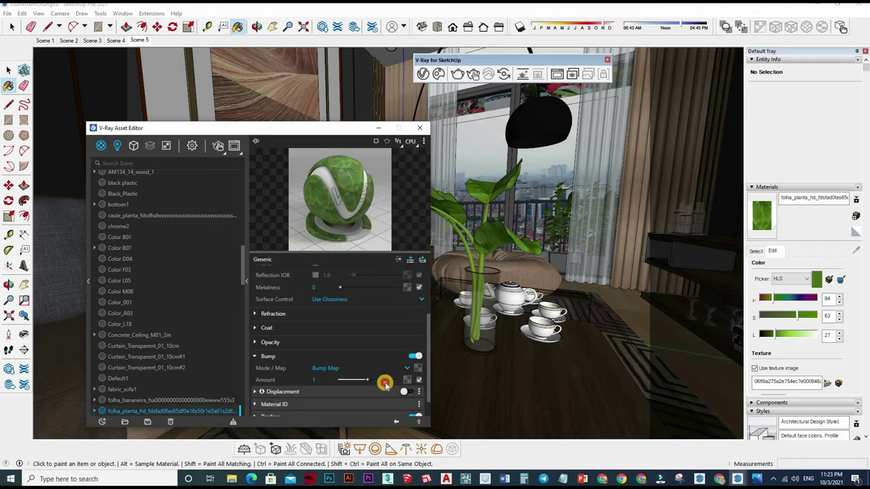
{"action": "left_click_drag", "start_coordinate": [350, 382], "coordinate": [346, 382]}
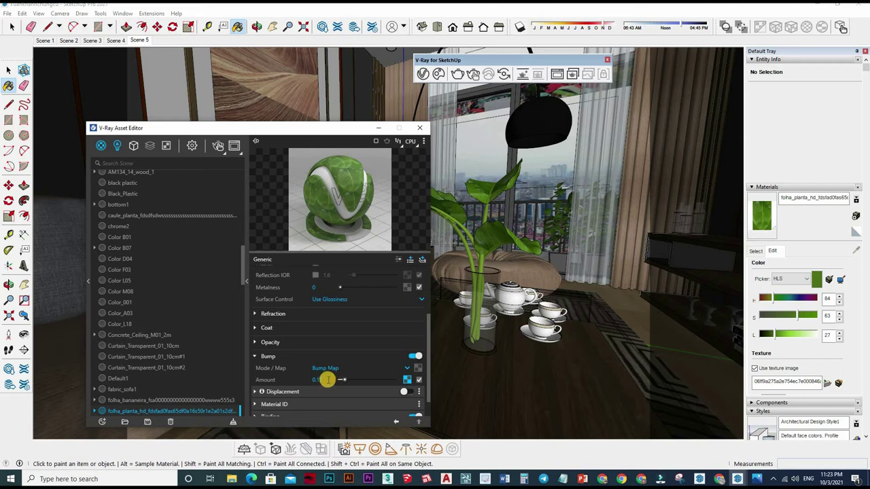
{"action": "type", "text": "2"}
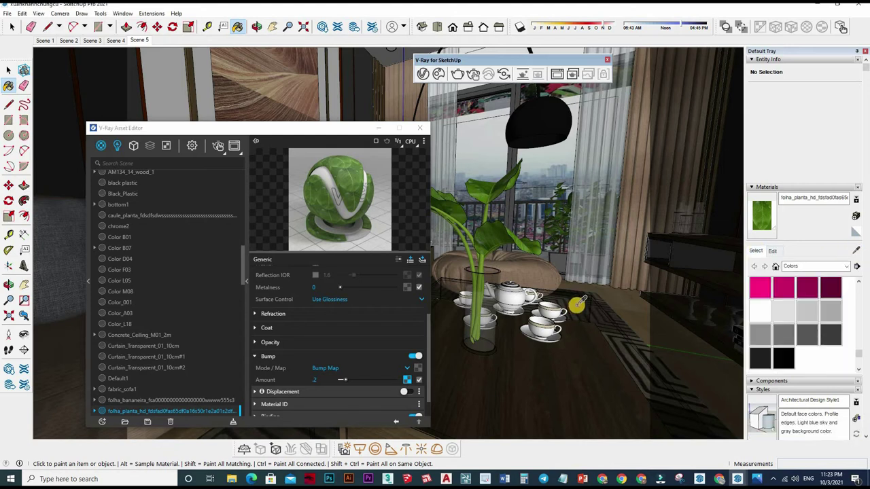
Step: Close the material editor and frame the living room view for rendering
{"action": "middle_click_drag", "start_coordinate": [588, 240], "coordinate": [416, 132]}
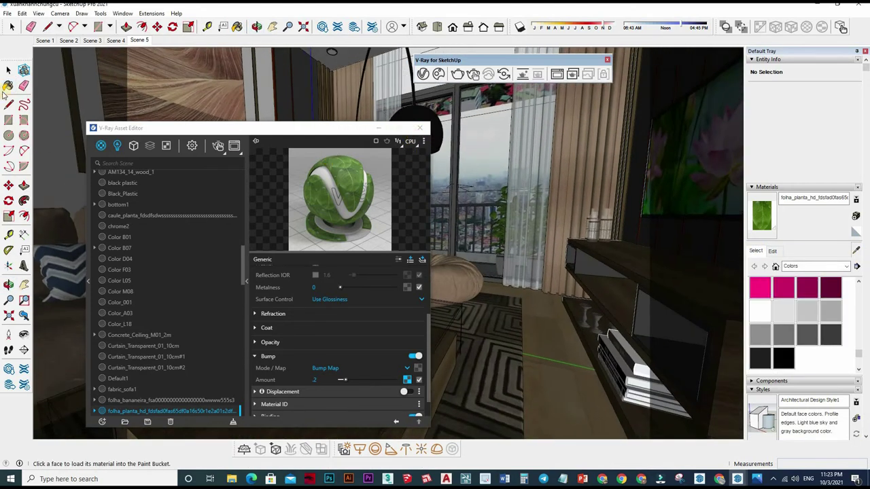
{"action": "left_click", "coordinate": [420, 128]}
{"action": "key", "text": "space"}
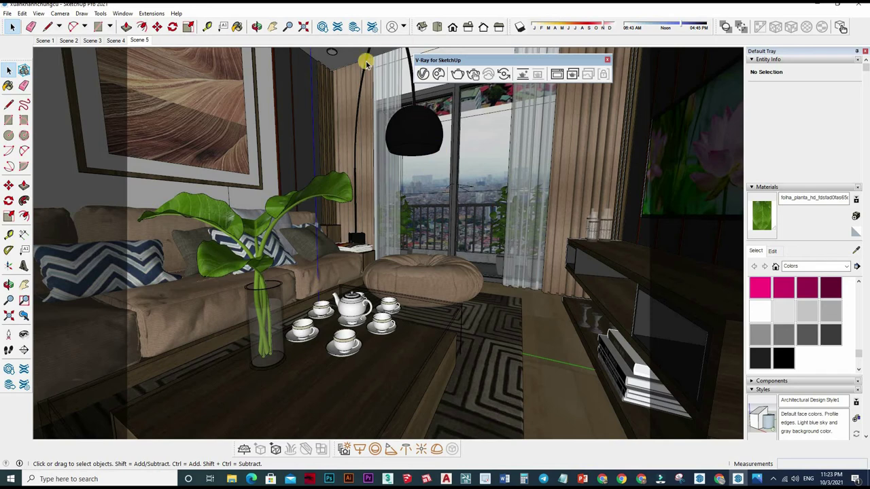
{"action": "scroll", "coordinate": [363, 155], "scroll_direction": "down", "scroll_amount": 3}
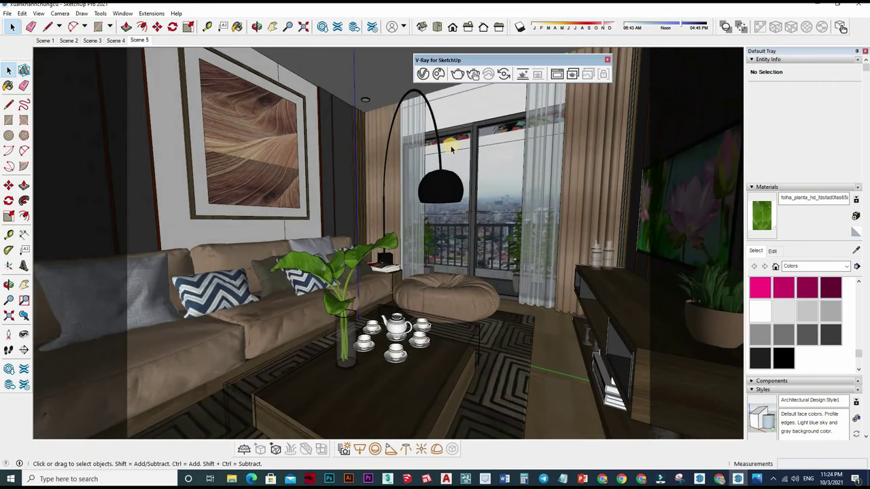
{"action": "scroll", "coordinate": [408, 184], "scroll_direction": "down", "scroll_amount": 3}
{"action": "scroll", "coordinate": [462, 217], "scroll_direction": "down", "scroll_amount": 3}
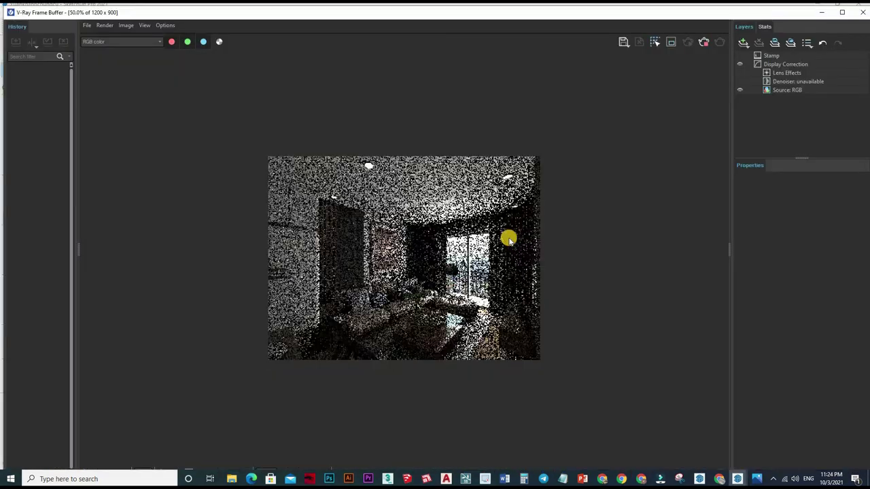
Step: Zoom in and out on the noisy living-room render, then close the Frame Buffer
{"action": "double_click", "coordinate": [306, 240]}
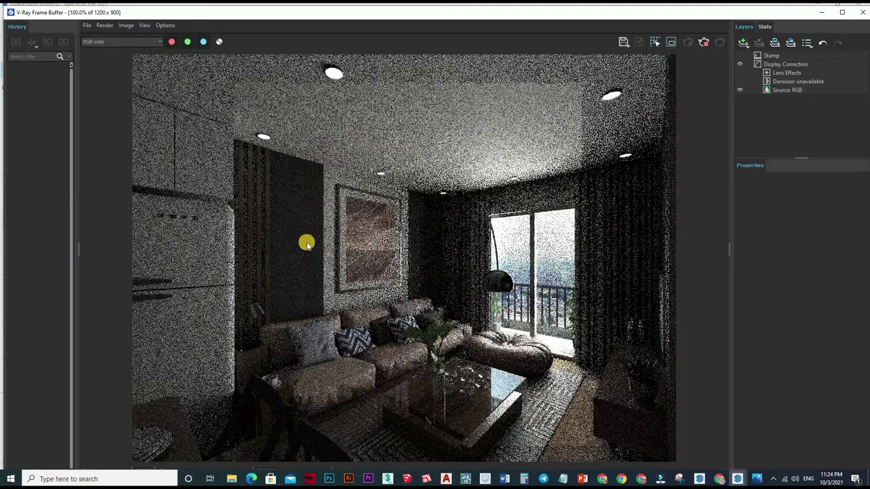
{"action": "scroll", "coordinate": [275, 353], "scroll_direction": "up", "scroll_amount": 1}
{"action": "scroll", "coordinate": [569, 326], "scroll_direction": "up", "scroll_amount": 1}
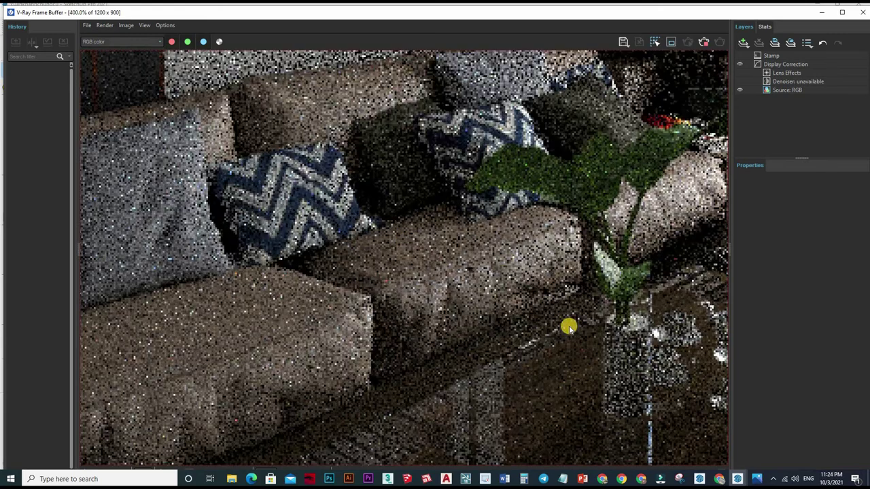
{"action": "scroll", "coordinate": [568, 326], "scroll_direction": "down", "scroll_amount": 2}
{"action": "scroll", "coordinate": [498, 296], "scroll_direction": "up", "scroll_amount": 1}
{"action": "scroll", "coordinate": [497, 296], "scroll_direction": "down", "scroll_amount": 1}
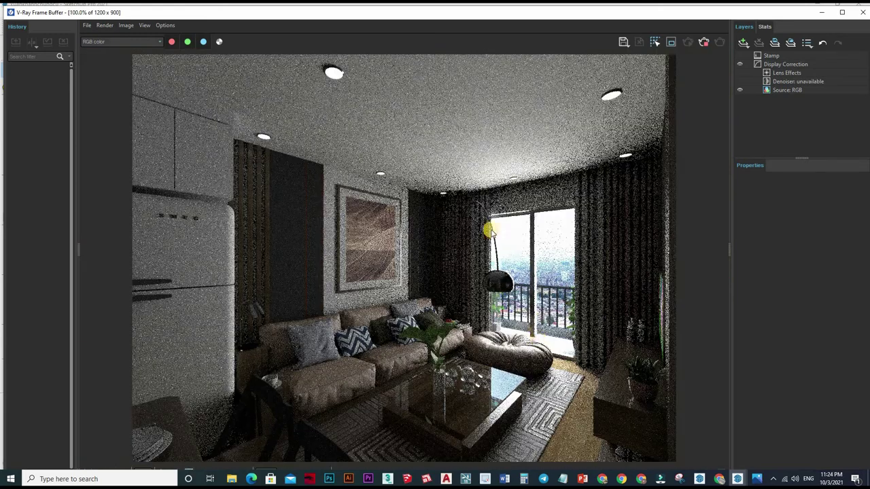
{"action": "scroll", "coordinate": [486, 354], "scroll_direction": "down", "scroll_amount": 1}
{"action": "double_click", "coordinate": [487, 353]}
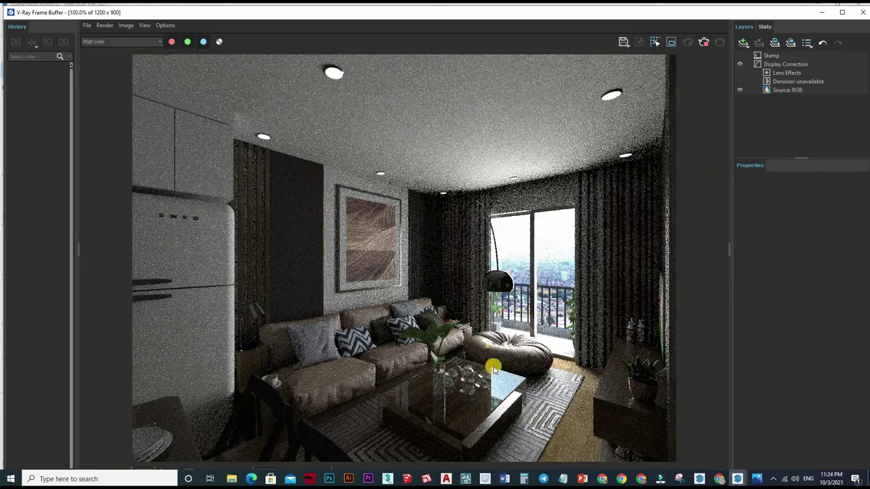
{"action": "scroll", "coordinate": [476, 360], "scroll_direction": "down", "scroll_amount": 1}
{"action": "scroll", "coordinate": [441, 352], "scroll_direction": "up", "scroll_amount": 2}
{"action": "scroll", "coordinate": [500, 191], "scroll_direction": "down", "scroll_amount": 1}
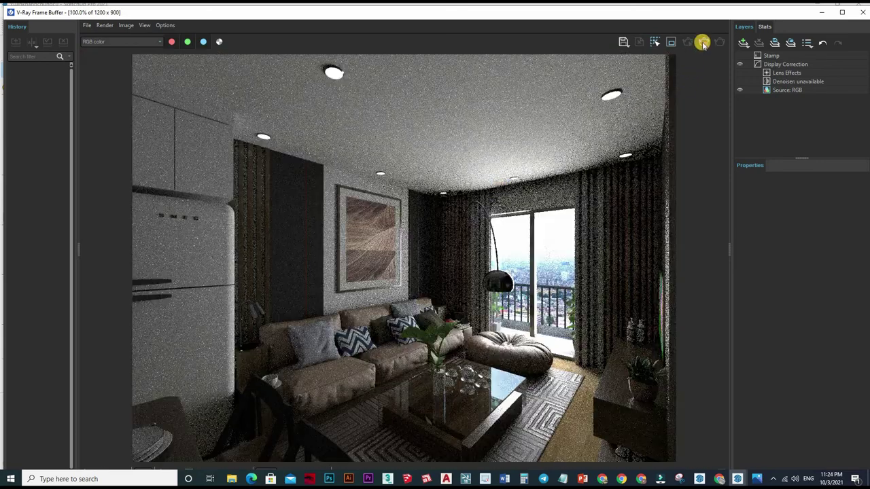
{"action": "left_click", "coordinate": [861, 15]}
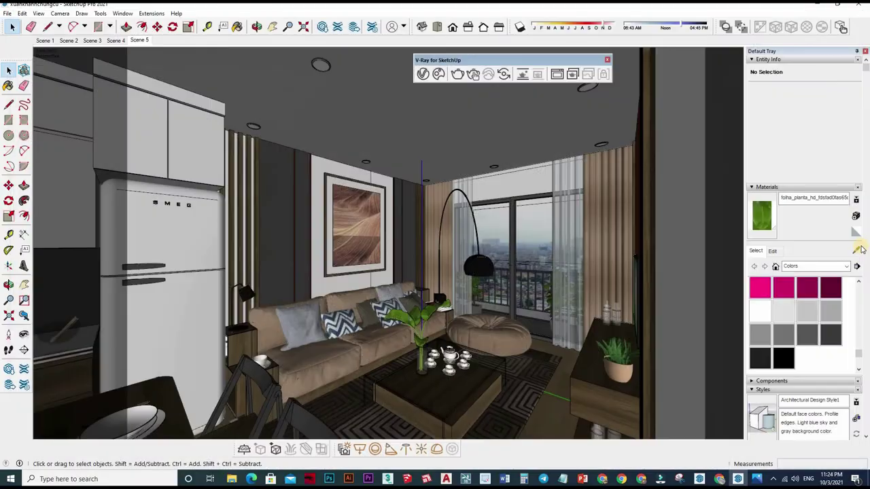
Step: Give GhostWhite a full white reflection colour with 0.9 glossiness
{"action": "left_click", "coordinate": [435, 178]}
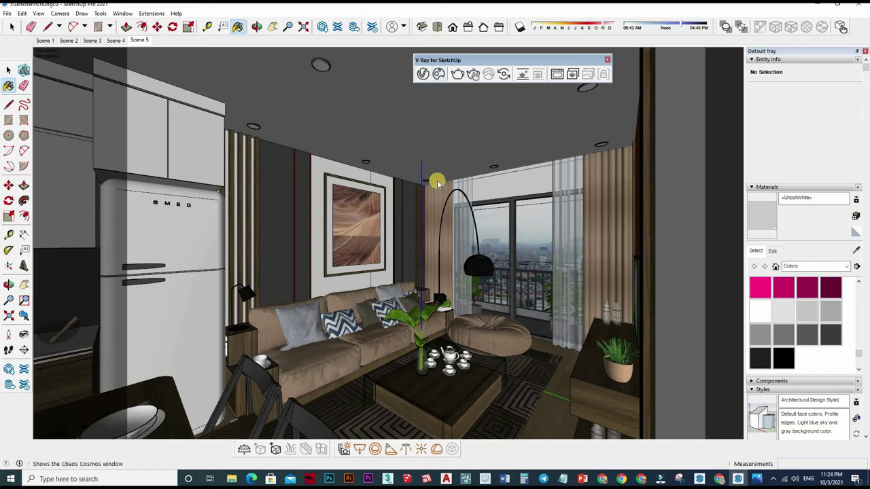
{"action": "left_click", "coordinate": [518, 288]}
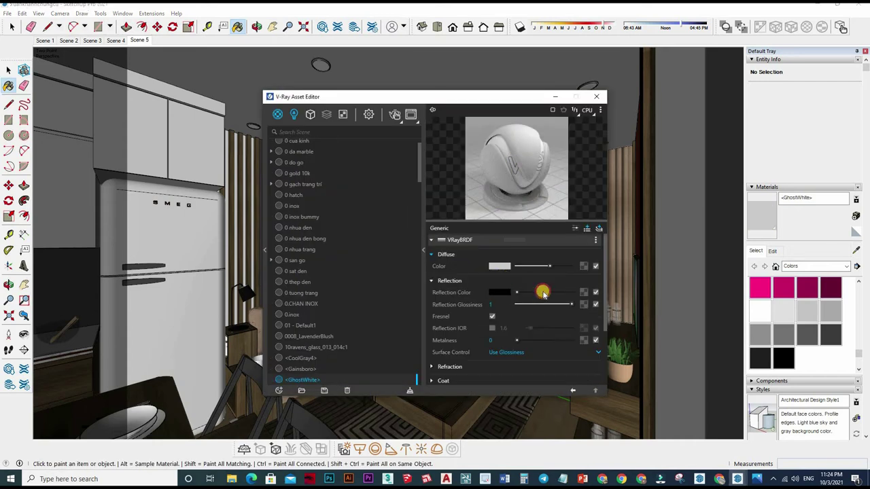
{"action": "left_click", "coordinate": [543, 292]}
{"action": "left_click", "coordinate": [545, 304]}
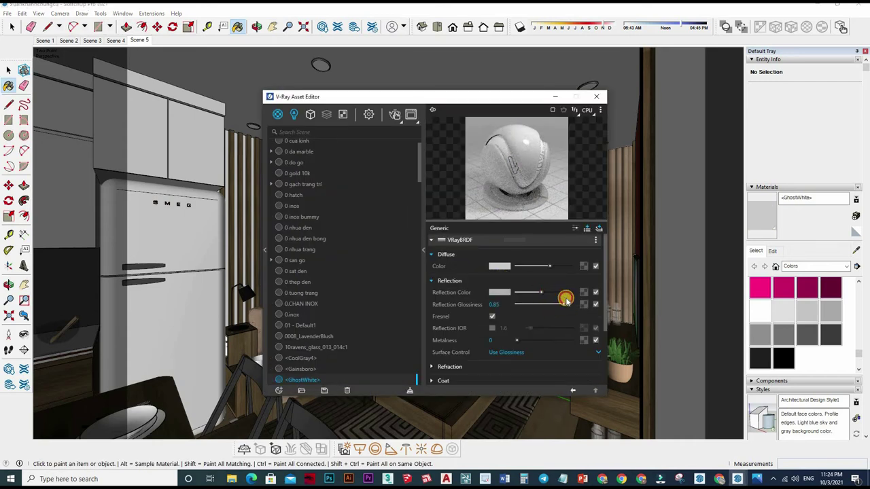
{"action": "left_click", "coordinate": [549, 305]}
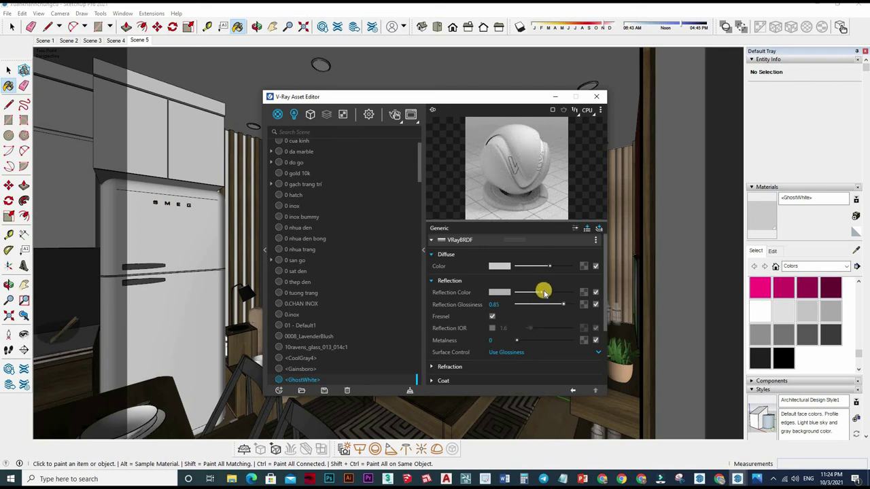
{"action": "left_click_drag", "start_coordinate": [544, 292], "coordinate": [571, 292]}
{"action": "left_click", "coordinate": [565, 305]}
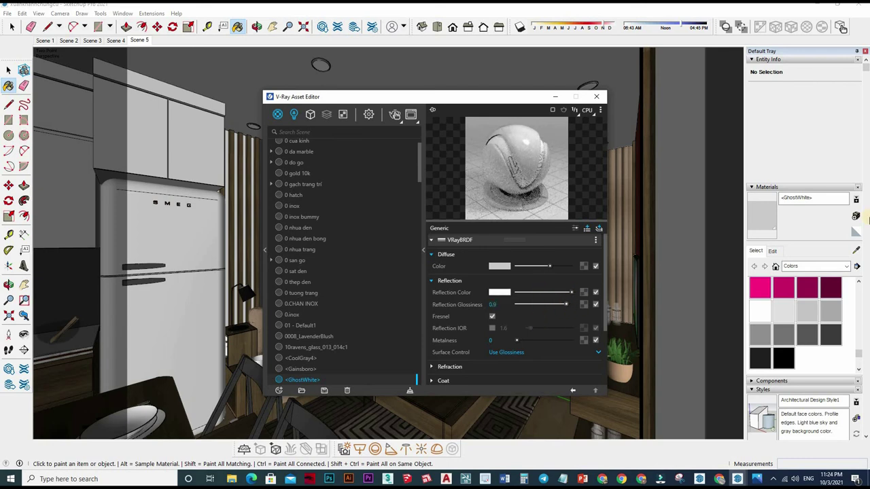
Step: Sample 0 inox bummy and set its reflection to 0.85 glossiness with IOR 2
{"action": "left_click", "coordinate": [152, 265]}
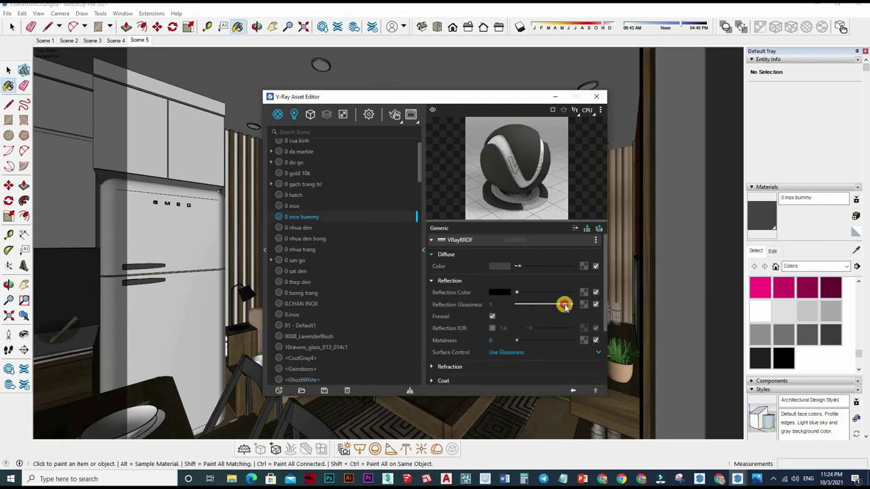
{"action": "left_click", "coordinate": [188, 189]}
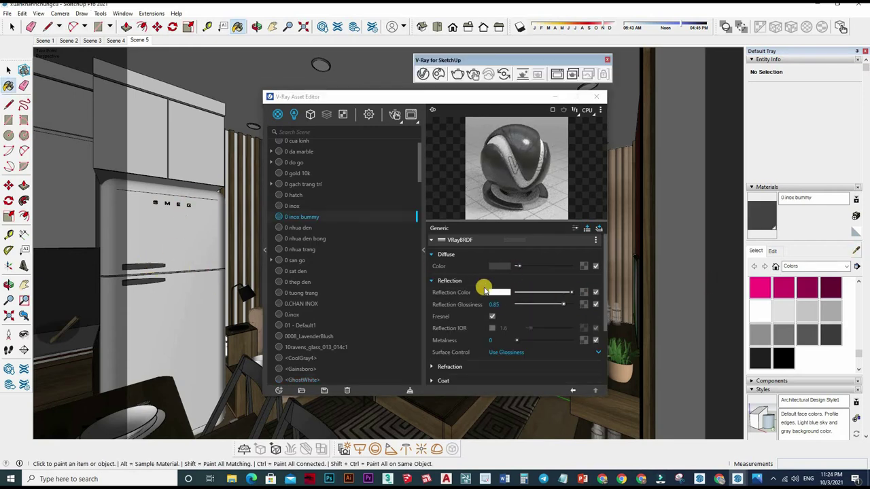
{"action": "left_click", "coordinate": [491, 330]}
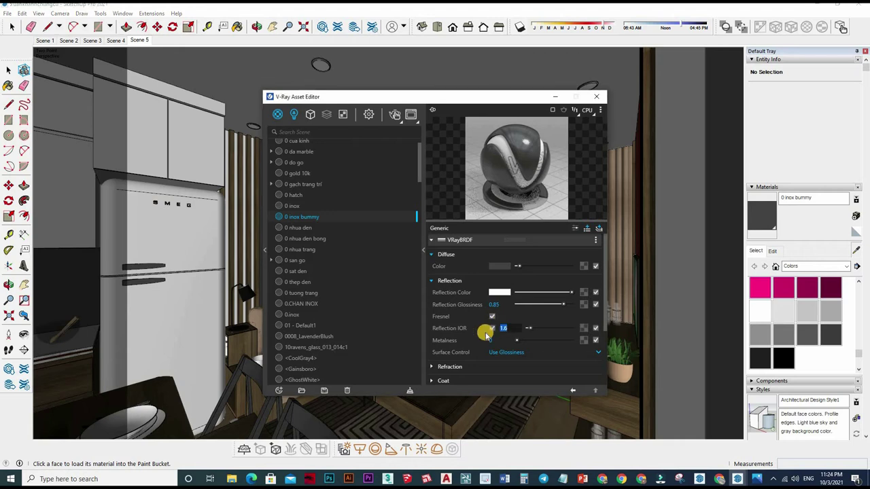
{"action": "type", "text": "2"}
{"action": "left_click", "coordinate": [261, 264]}
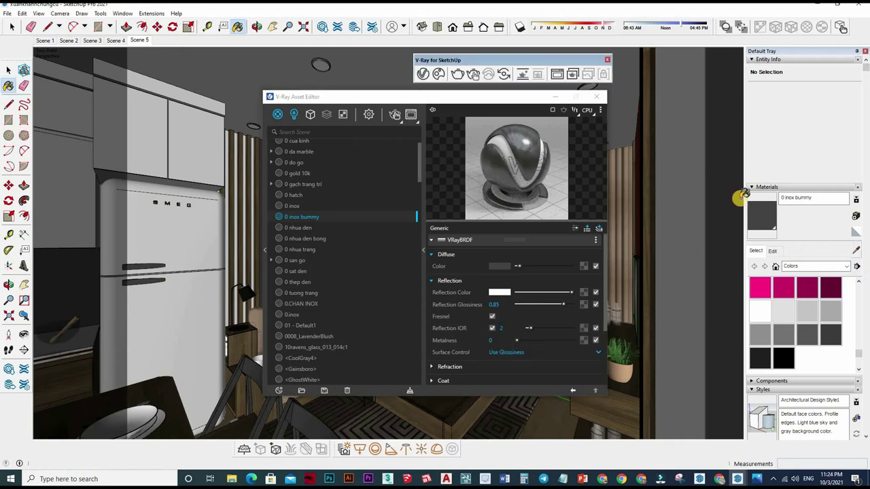
{"action": "key", "text": "alt"}
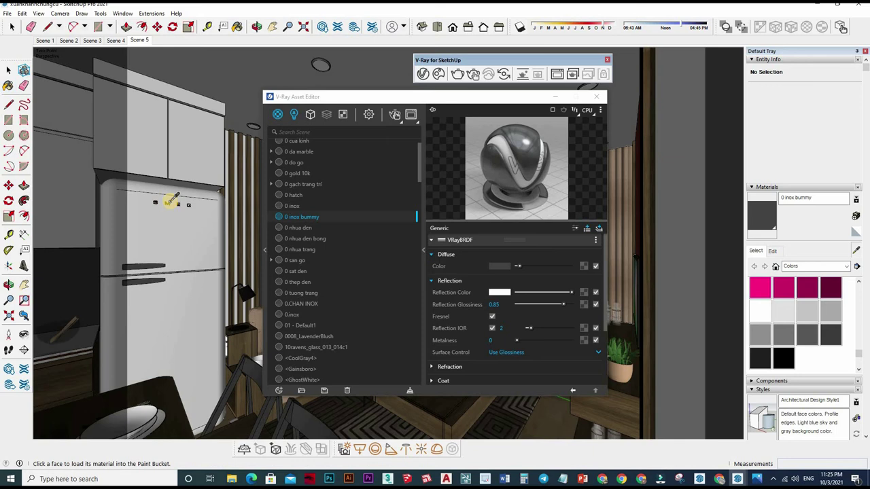
Step: Sample Gold_Bumpy_5cm and give it white reflections at 0.85 glossiness with IOR 2
{"action": "left_click", "coordinate": [680, 246], "text": "alt"}
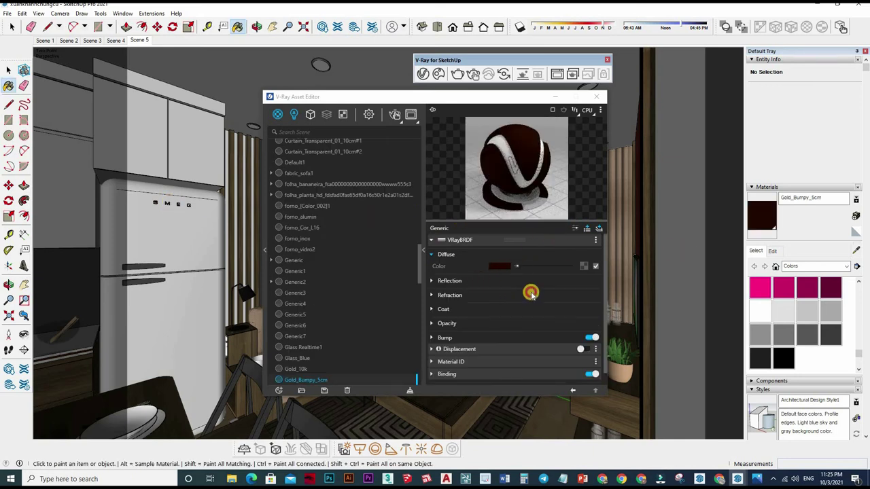
{"action": "left_click", "coordinate": [527, 290]}
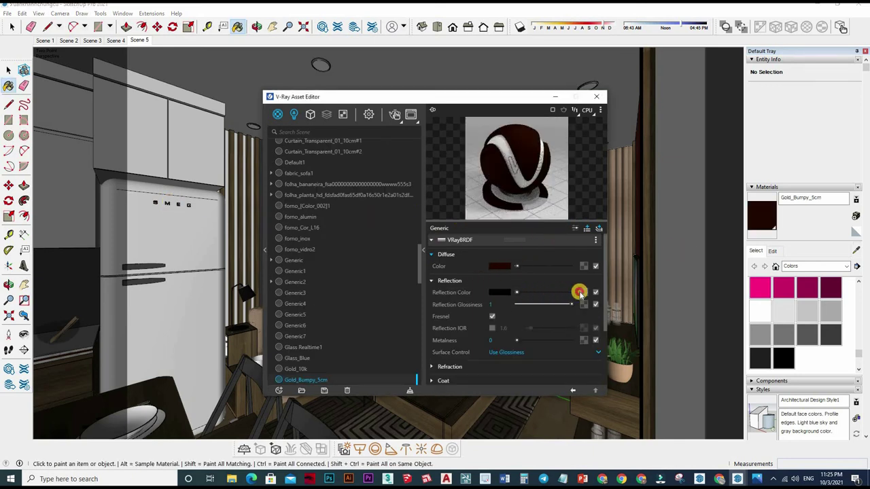
{"action": "left_click_drag", "start_coordinate": [565, 308], "coordinate": [563, 304]}
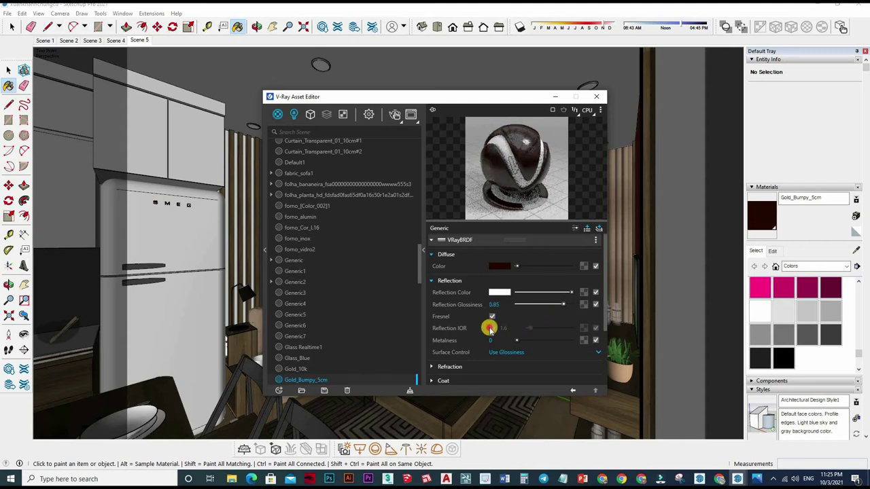
{"action": "left_click", "coordinate": [488, 332]}
{"action": "type", "text": "2"}
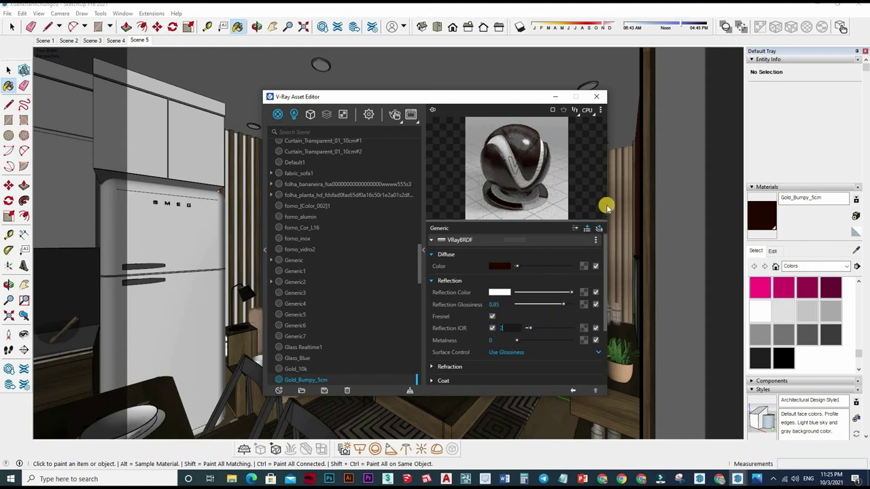
{"action": "key", "text": "Return"}
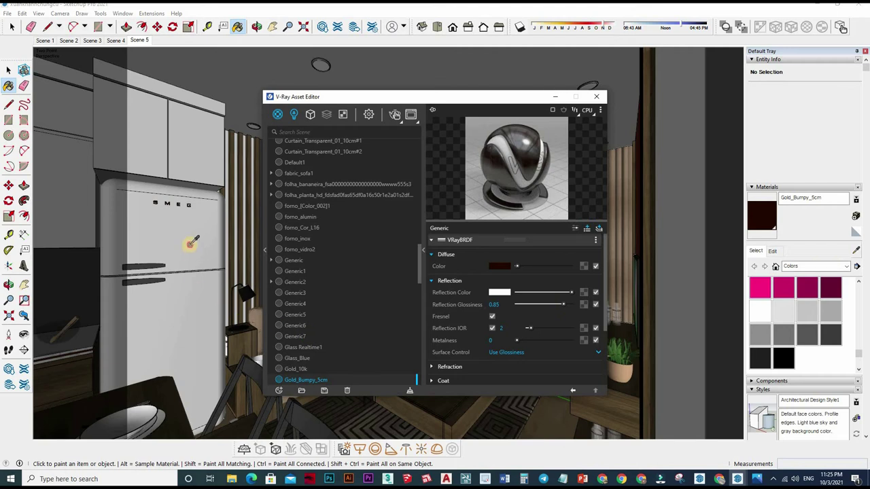
Step: Sample the fridge's GhostWhite material again, then close the material editor
{"action": "left_click", "coordinate": [192, 245], "text": "alt"}
{"action": "left_click", "coordinate": [596, 98]}
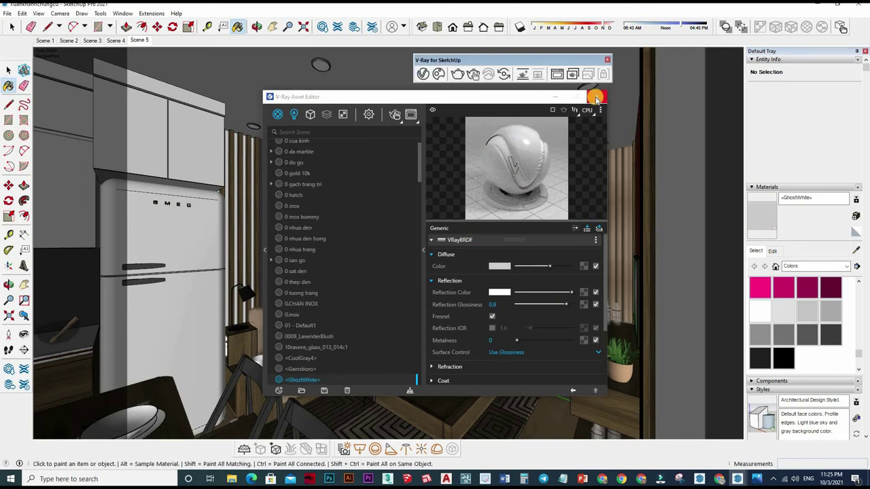
{"action": "left_click_drag", "start_coordinate": [578, 97], "coordinate": [622, 138]}
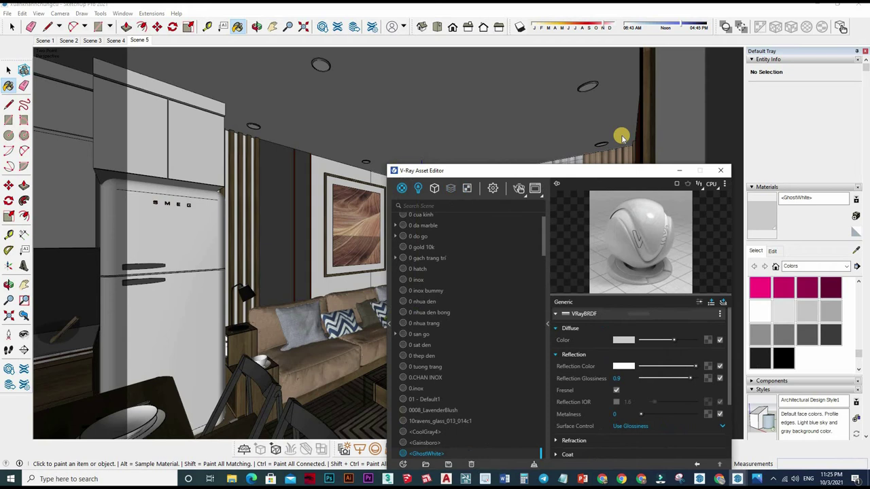
{"action": "left_click", "coordinate": [621, 138]}
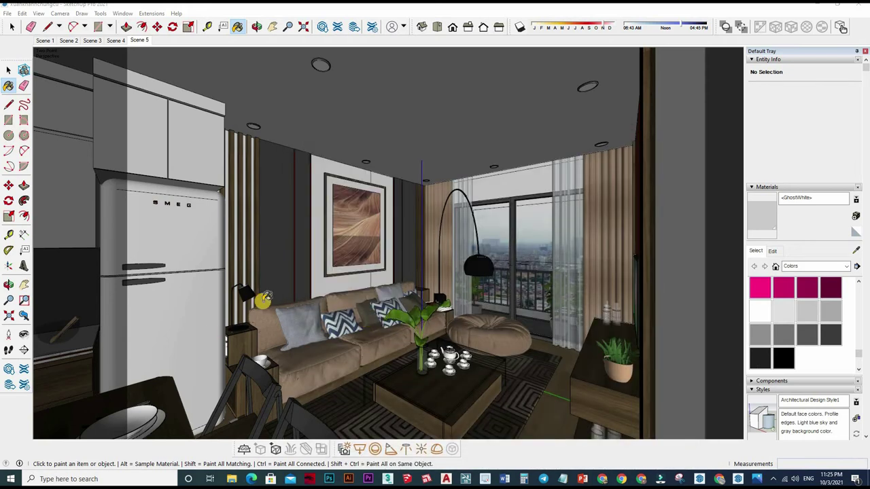
Step: Zoom to the black lamp beside the sofa and place a V-Ray Omni Light in its shade
{"action": "scroll", "coordinate": [254, 290], "scroll_direction": "up", "scroll_amount": 6}
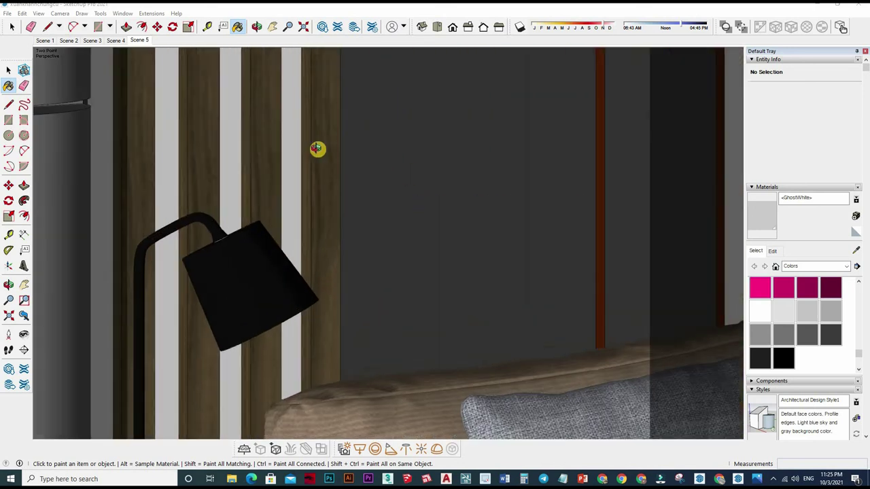
{"action": "mouse_move", "coordinate": [318, 150]}
{"action": "middle_mouse_down"}
{"action": "mouse_move", "coordinate": [369, 218]}
{"action": "mouse_move", "coordinate": [396, 142]}
{"action": "middle_mouse_up"}
{"action": "key", "text": "b"}
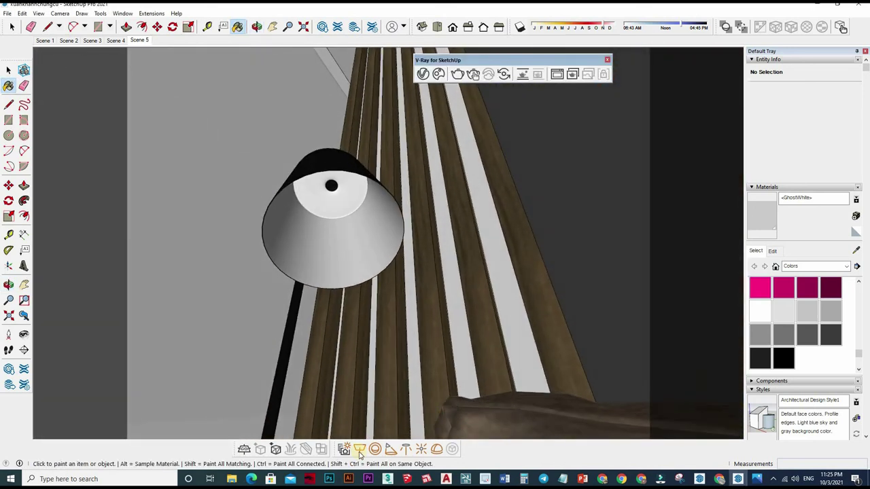
{"action": "left_click", "coordinate": [422, 448]}
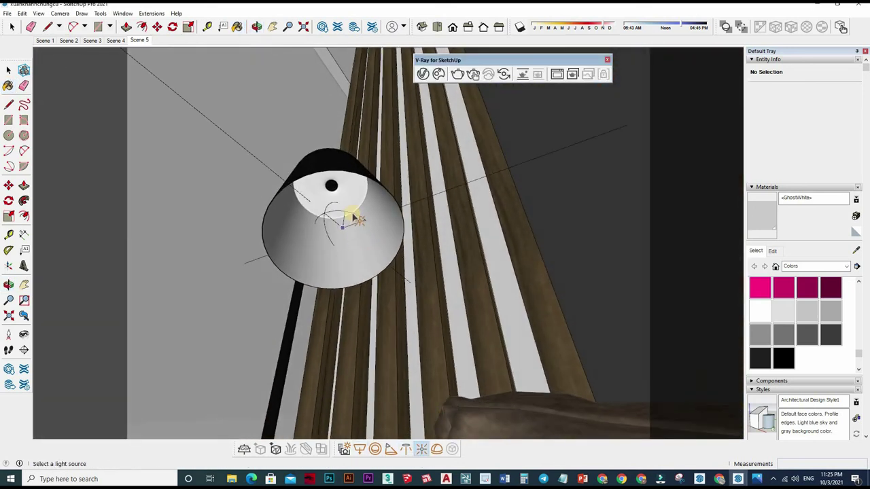
{"action": "middle_click_drag", "start_coordinate": [356, 216], "coordinate": [361, 217]}
Step: Reposition the omni light with Move (M) so it sits centred inside the lampshade
{"action": "key", "text": "space"}
{"action": "left_click", "coordinate": [359, 224]}
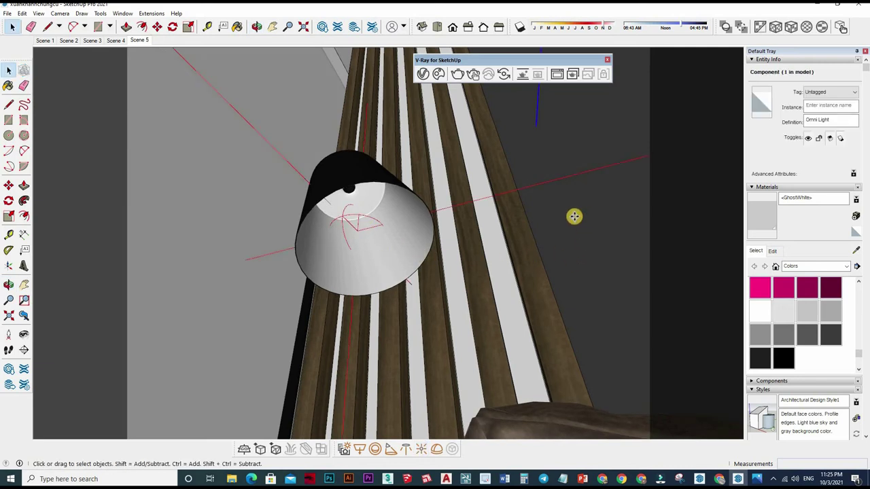
{"action": "key", "text": "m"}
{"action": "mouse_move", "coordinate": [408, 165]}
{"action": "middle_mouse_down"}
{"action": "mouse_move", "coordinate": [289, 263]}
{"action": "mouse_move", "coordinate": [221, 275]}
{"action": "middle_mouse_up"}
{"action": "left_click", "coordinate": [218, 271]}
{"action": "left_click", "coordinate": [219, 272]}
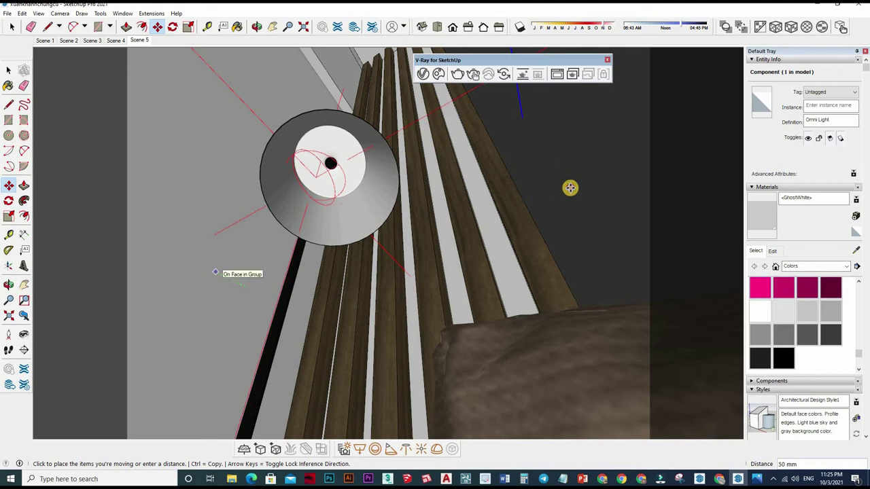
{"action": "left_click", "coordinate": [581, 182]}
{"action": "left_click", "coordinate": [222, 270]}
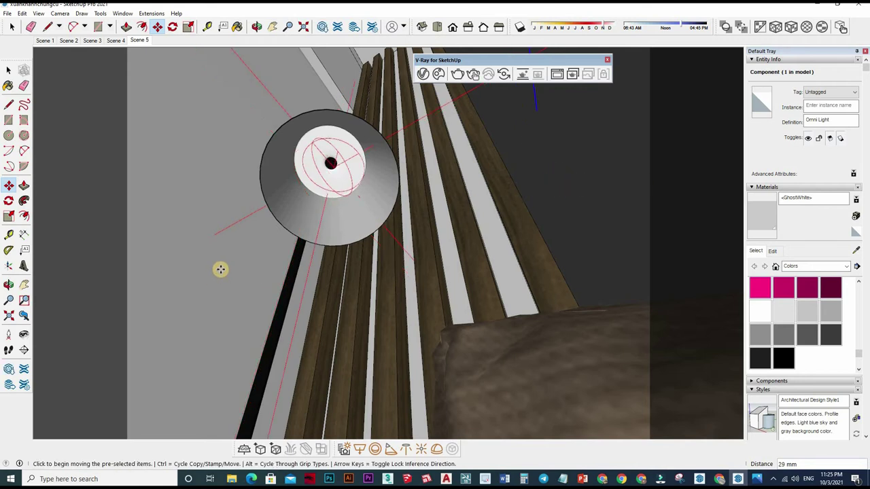
{"action": "left_click", "coordinate": [221, 270]}
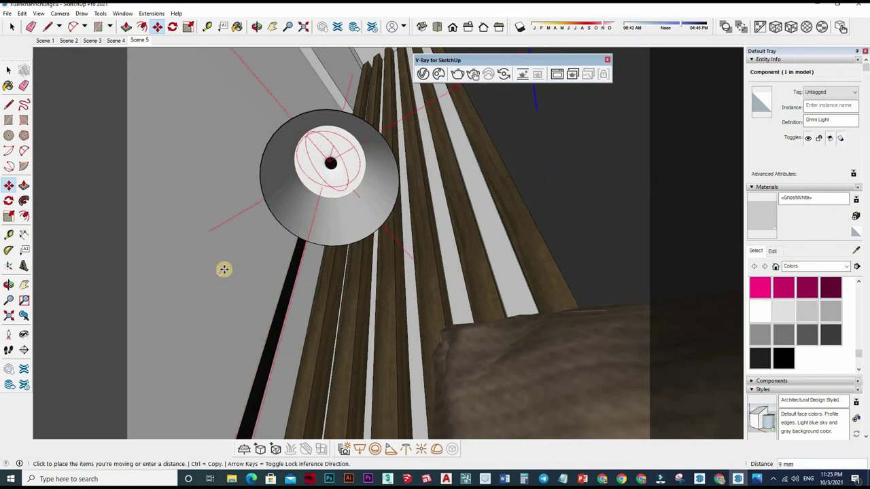
{"action": "left_click", "coordinate": [398, 196]}
{"action": "mouse_move", "coordinate": [410, 229]}
{"action": "middle_mouse_down"}
{"action": "mouse_move", "coordinate": [367, 254]}
{"action": "mouse_move", "coordinate": [445, 227]}
{"action": "mouse_move", "coordinate": [288, 52]}
{"action": "mouse_move", "coordinate": [431, 82]}
{"action": "middle_mouse_up"}
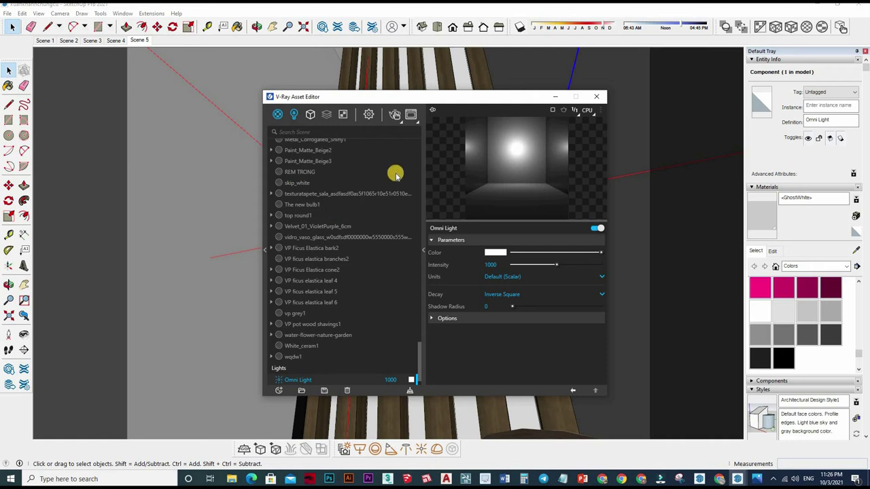
Step: Tint the Omni Light a warm peach of about 4964 K, saving it as a swatch
{"action": "left_click", "coordinate": [447, 321]}
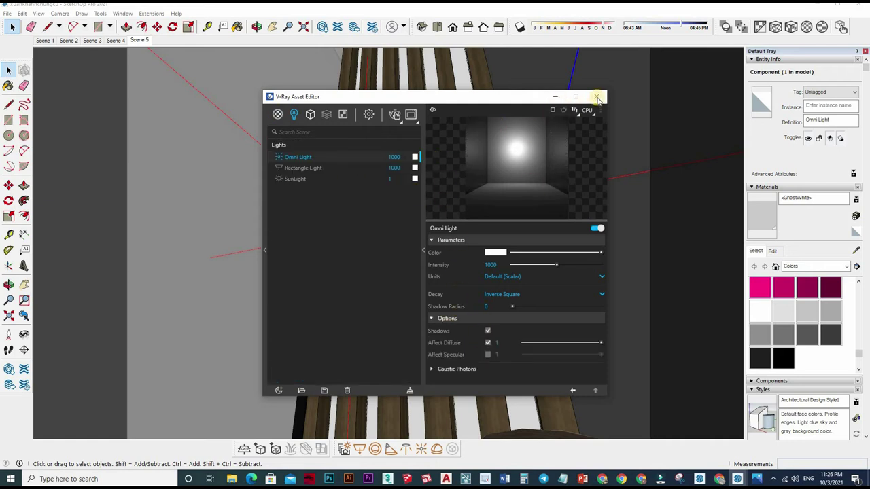
{"action": "left_click", "coordinate": [495, 252]}
{"action": "left_click_drag", "start_coordinate": [418, 190], "coordinate": [419, 188]}
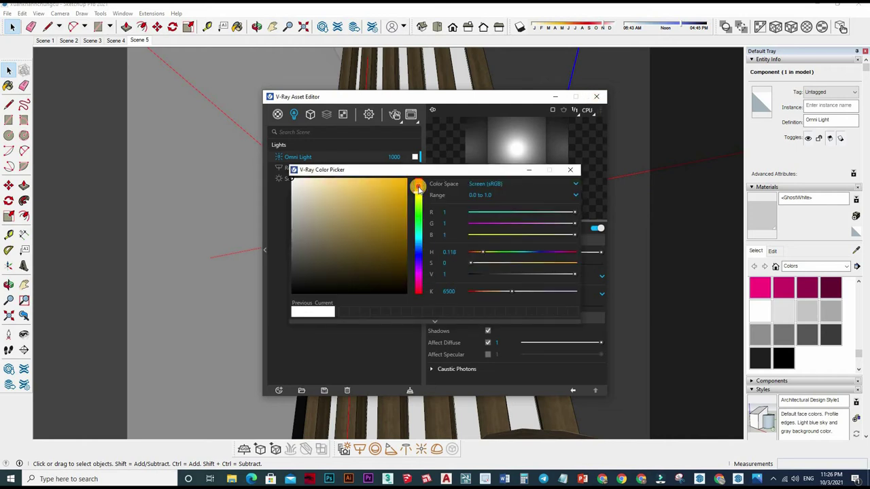
{"action": "left_click", "coordinate": [315, 183]}
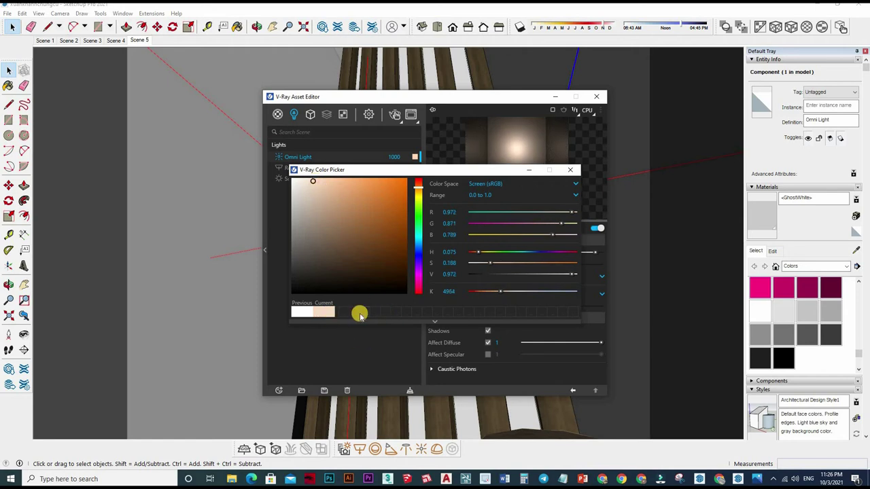
{"action": "left_click_drag", "start_coordinate": [328, 313], "coordinate": [353, 312]}
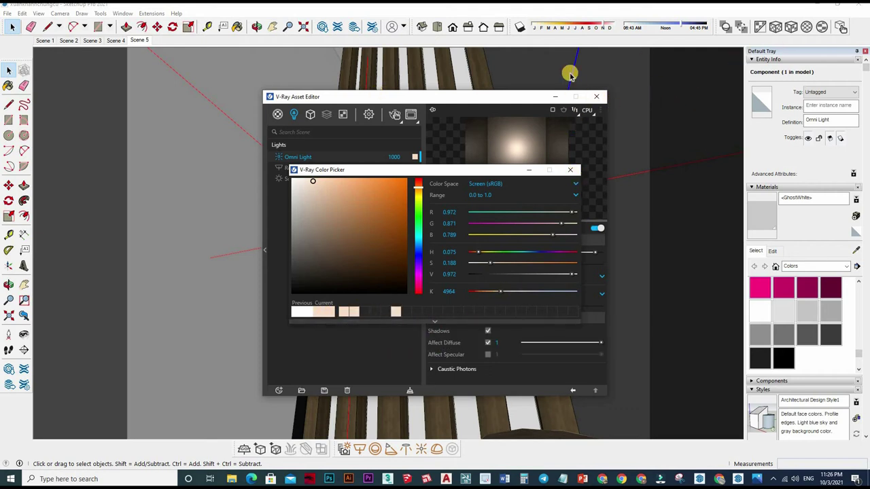
{"action": "left_click", "coordinate": [601, 99]}
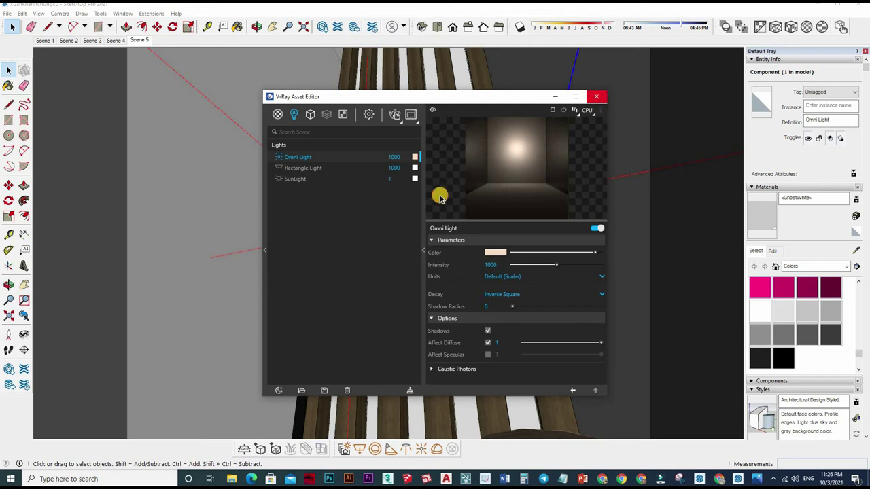
{"action": "left_click", "coordinate": [596, 96]}
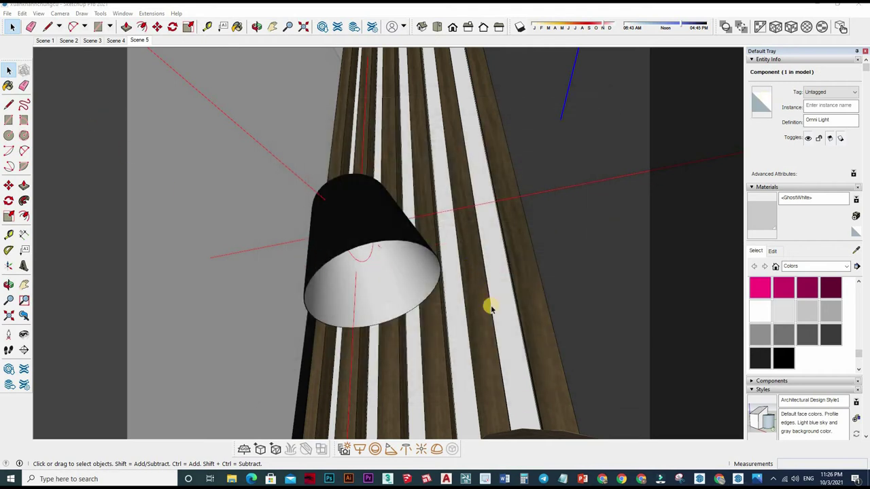
Step: Copy the omni light with Move and Ctrl into the arc floor lamp's shade
{"action": "mouse_move", "coordinate": [490, 307]}
{"action": "middle_mouse_down"}
{"action": "mouse_move", "coordinate": [565, 270]}
{"action": "mouse_move", "coordinate": [629, 263]}
{"action": "middle_mouse_up"}
{"action": "mouse_move", "coordinate": [573, 276]}
{"action": "middle_mouse_down"}
{"action": "mouse_move", "coordinate": [497, 257]}
{"action": "mouse_move", "coordinate": [335, 272]}
{"action": "mouse_move", "coordinate": [451, 272]}
{"action": "mouse_move", "coordinate": [387, 194]}
{"action": "mouse_move", "coordinate": [393, 263]}
{"action": "mouse_move", "coordinate": [398, 126]}
{"action": "mouse_move", "coordinate": [460, 149]}
{"action": "mouse_move", "coordinate": [412, 323]}
{"action": "mouse_move", "coordinate": [439, 156]}
{"action": "mouse_move", "coordinate": [454, 227]}
{"action": "middle_mouse_up"}
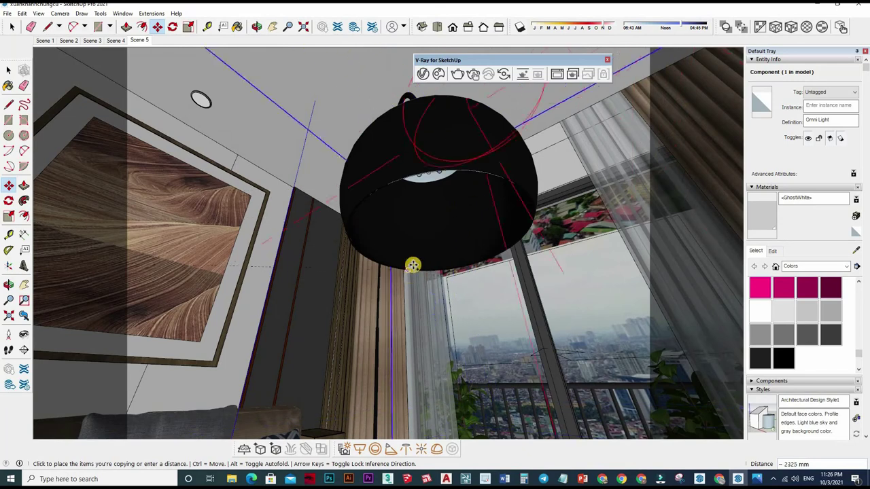
{"action": "middle_click_drag", "start_coordinate": [466, 227], "coordinate": [446, 249]}
{"action": "key", "text": "m"}
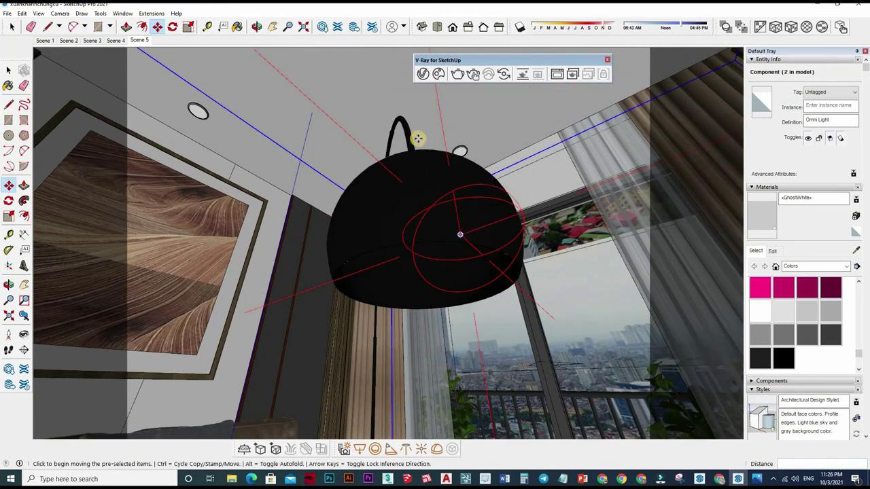
{"action": "left_click", "coordinate": [413, 136]}
{"action": "mouse_move", "coordinate": [402, 122]}
{"action": "middle_mouse_down"}
{"action": "mouse_move", "coordinate": [524, 199]}
{"action": "mouse_move", "coordinate": [537, 233]}
{"action": "middle_mouse_up"}
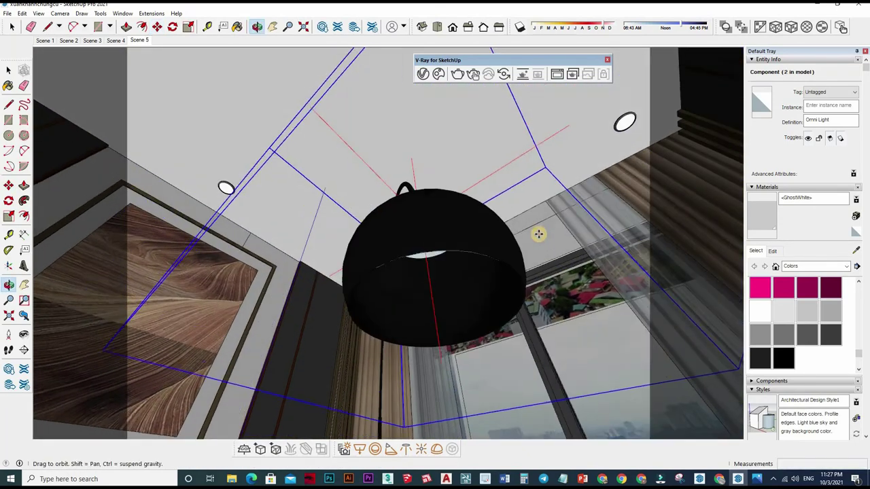
{"action": "left_click", "coordinate": [542, 242]}
{"action": "middle_click_drag", "start_coordinate": [468, 194], "coordinate": [485, 202]}
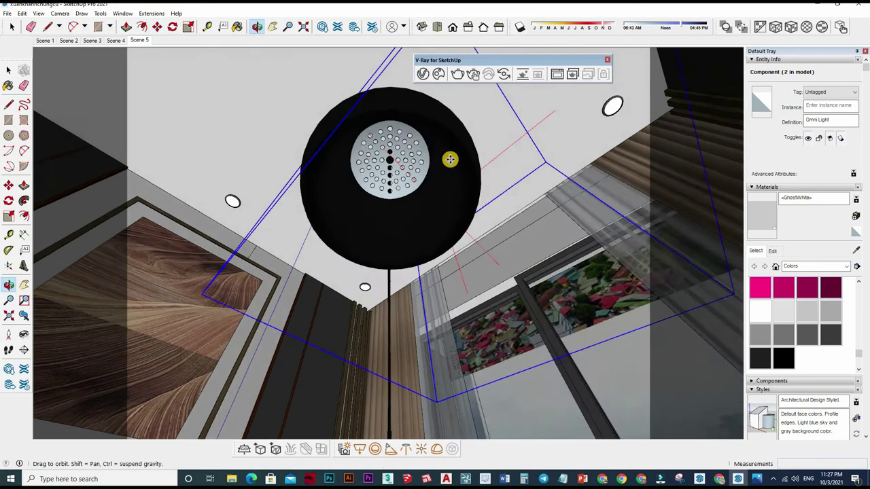
{"action": "left_click", "coordinate": [519, 238]}
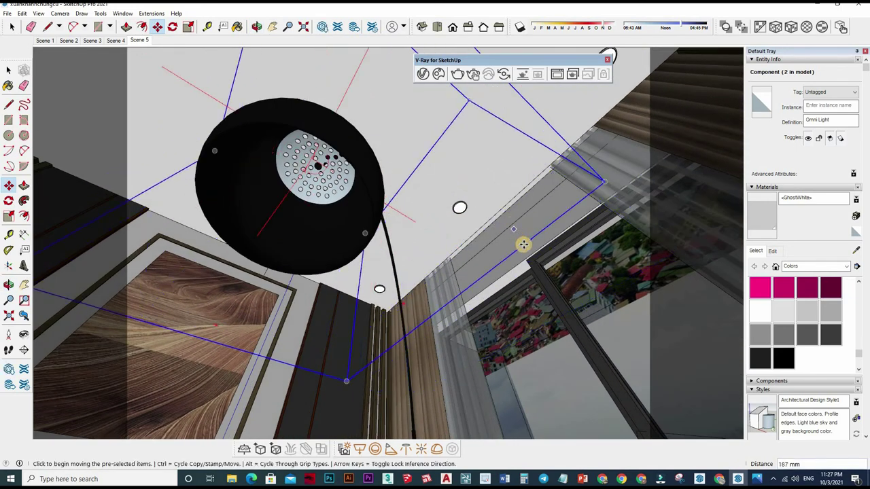
Step: Centre the copied light in the shade and return to the Scene 5 view
{"action": "left_click", "coordinate": [522, 245]}
{"action": "left_click", "coordinate": [456, 268]}
{"action": "middle_click_drag", "start_coordinate": [455, 268], "coordinate": [466, 227]}
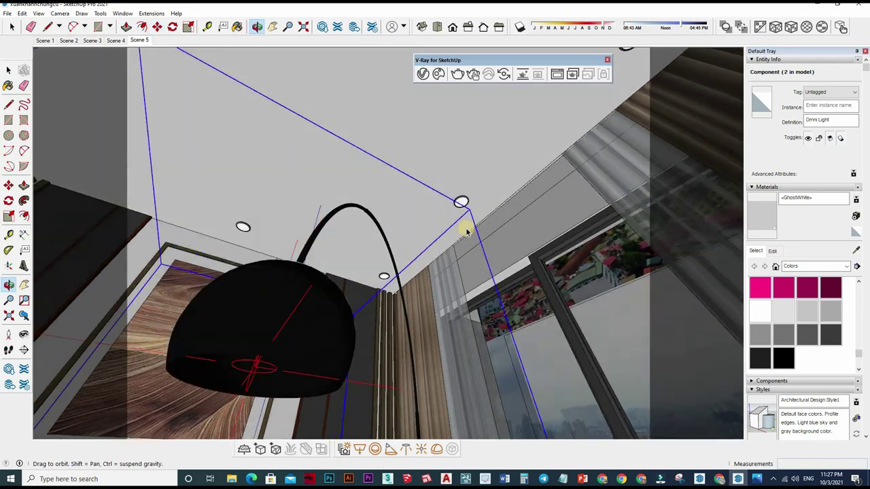
{"action": "key", "text": "space"}
{"action": "left_click", "coordinate": [139, 40]}
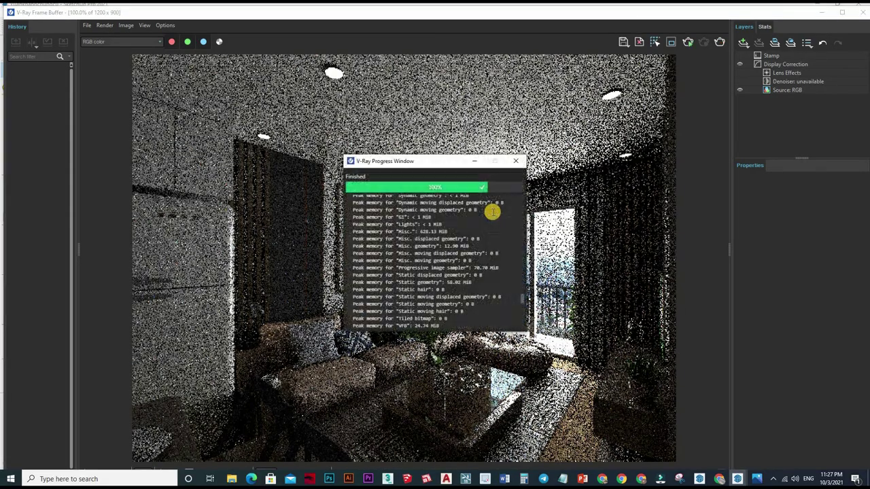
Step: Dismiss the progress log, inspect the grainy render, close it, and open the V-Ray Asset Editor
{"action": "left_click", "coordinate": [517, 165]}
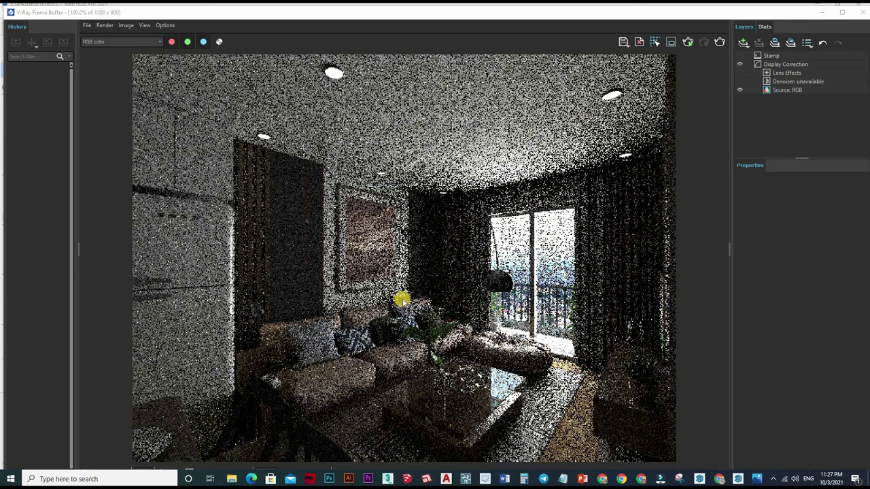
{"action": "scroll", "coordinate": [404, 300], "scroll_direction": "down", "scroll_amount": 2}
{"action": "scroll", "coordinate": [404, 299], "scroll_direction": "up", "scroll_amount": 2}
{"action": "scroll", "coordinate": [404, 299], "scroll_direction": "down", "scroll_amount": 2}
{"action": "key", "text": "alt+Tab"}
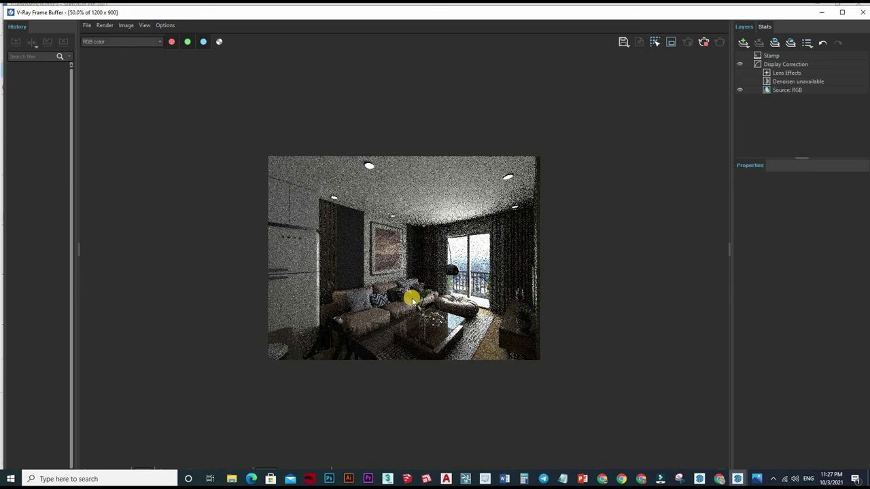
{"action": "scroll", "coordinate": [408, 292], "scroll_direction": "up", "scroll_amount": 2}
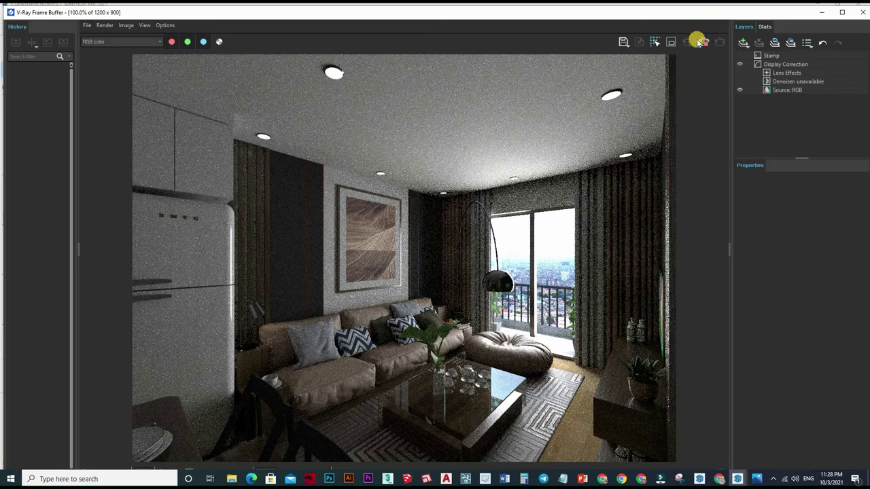
{"action": "left_click", "coordinate": [860, 14]}
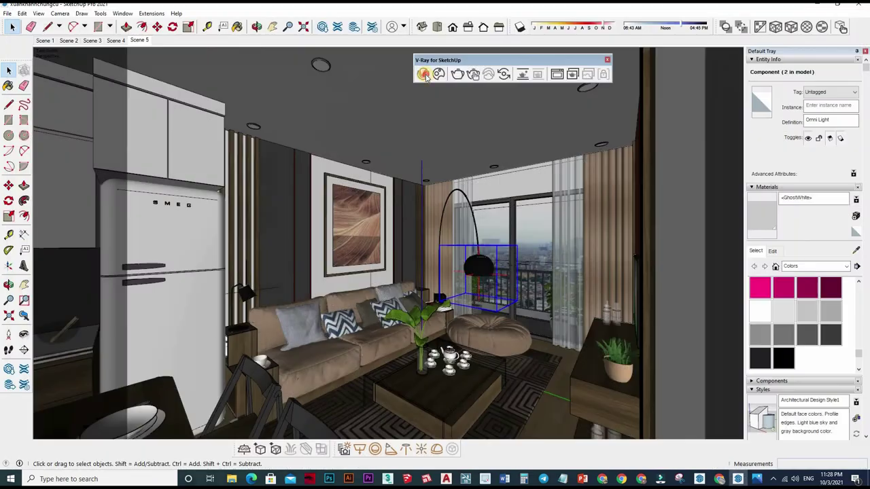
{"action": "left_click", "coordinate": [426, 76]}
Step: In Render Settings, turn off Interactive and raise the Quality slider to High
{"action": "left_click", "coordinate": [369, 114]}
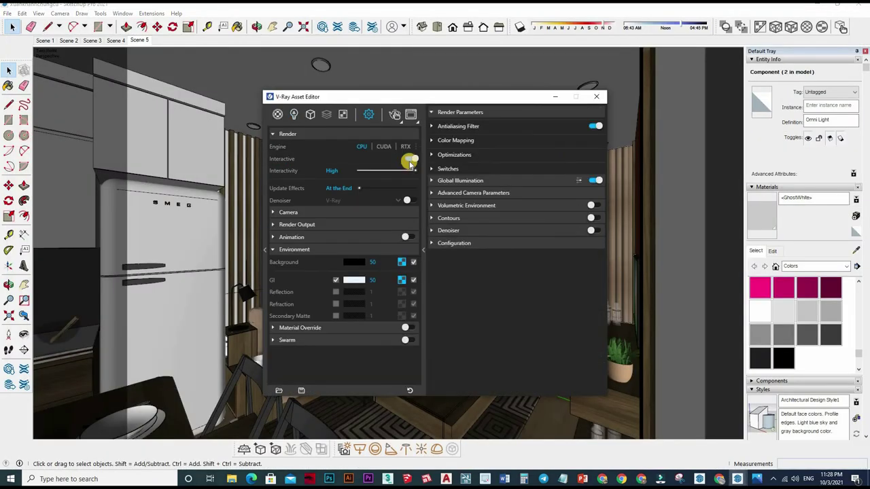
{"action": "left_click", "coordinate": [412, 159]}
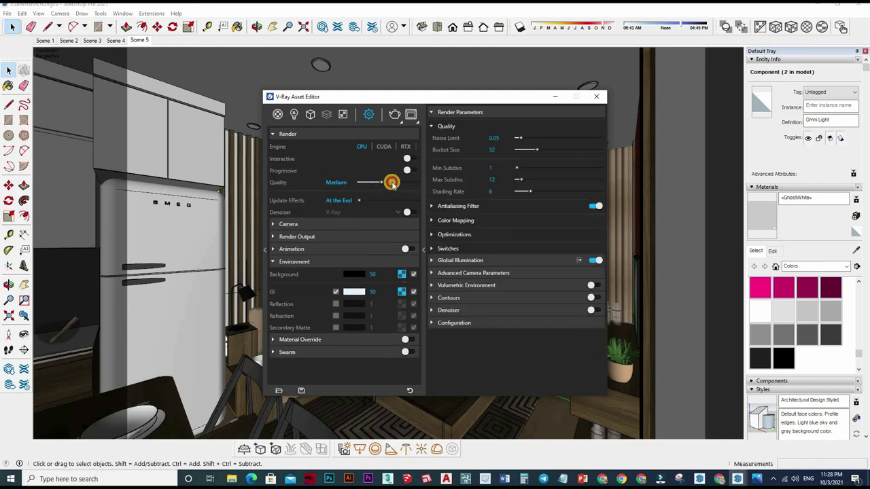
{"action": "left_click_drag", "start_coordinate": [392, 183], "coordinate": [406, 182]}
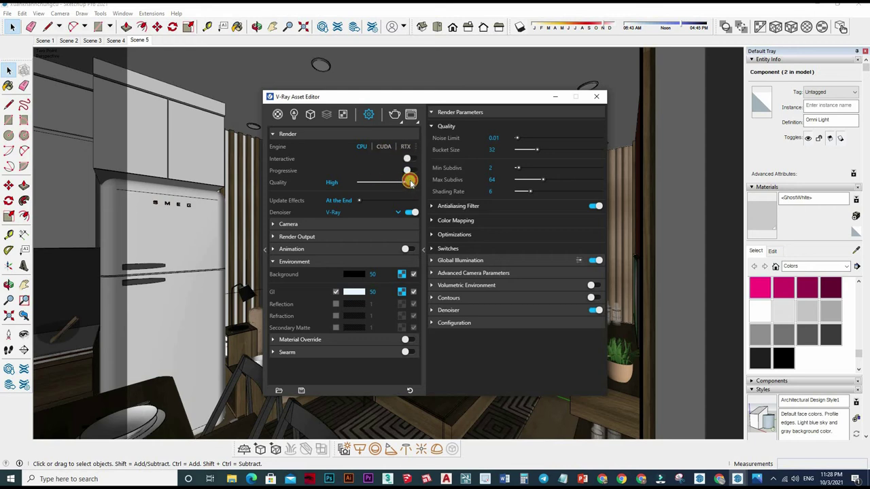
{"action": "left_click_drag", "start_coordinate": [406, 182], "coordinate": [414, 182]}
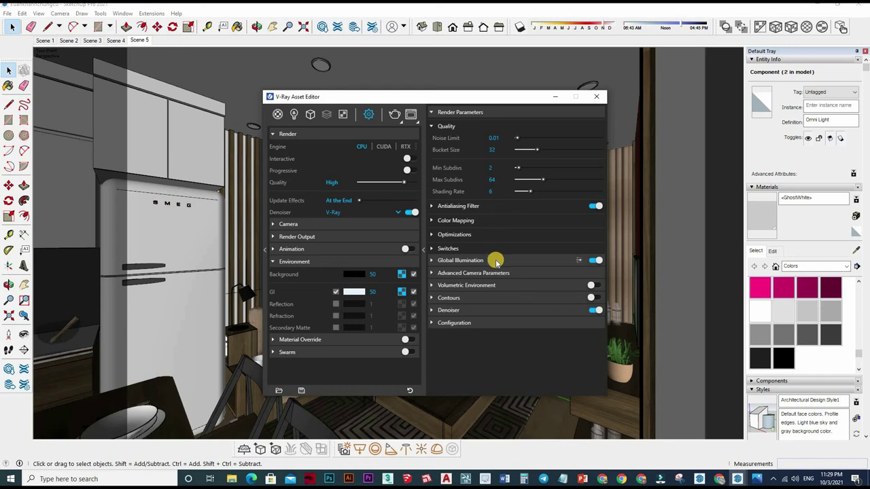
Step: Use Irradiance map for primary GI rays with subdivisions 50 and interpolation 40
{"action": "left_click", "coordinate": [501, 264]}
{"action": "left_click", "coordinate": [501, 277]}
{"action": "left_click", "coordinate": [502, 285]}
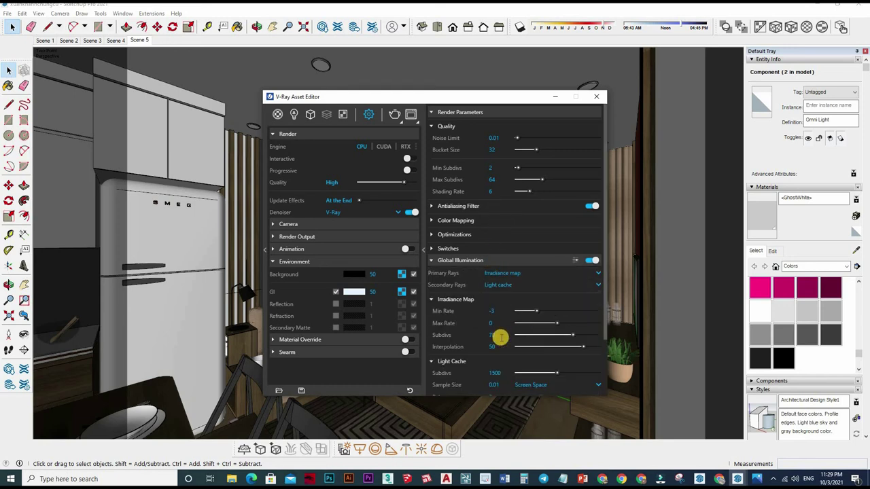
{"action": "left_click", "coordinate": [498, 336]}
{"action": "type", "text": "5"}
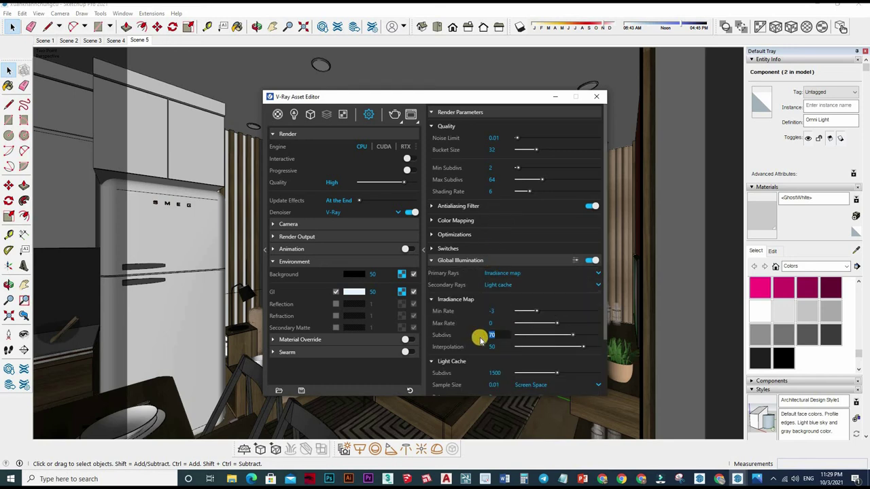
{"action": "type", "text": "0"}
{"action": "key", "text": "Tab"}
{"action": "type", "text": "40"}
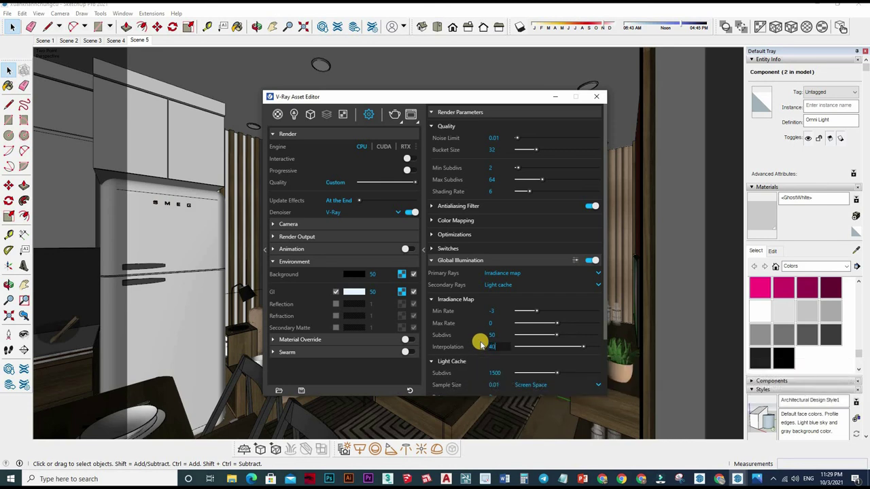
{"action": "key", "text": "Return"}
Step: Set the light cache subdivisions to 1600 and expand the camera and volumetric settings
{"action": "scroll", "coordinate": [508, 301], "scroll_direction": "down", "scroll_amount": 2}
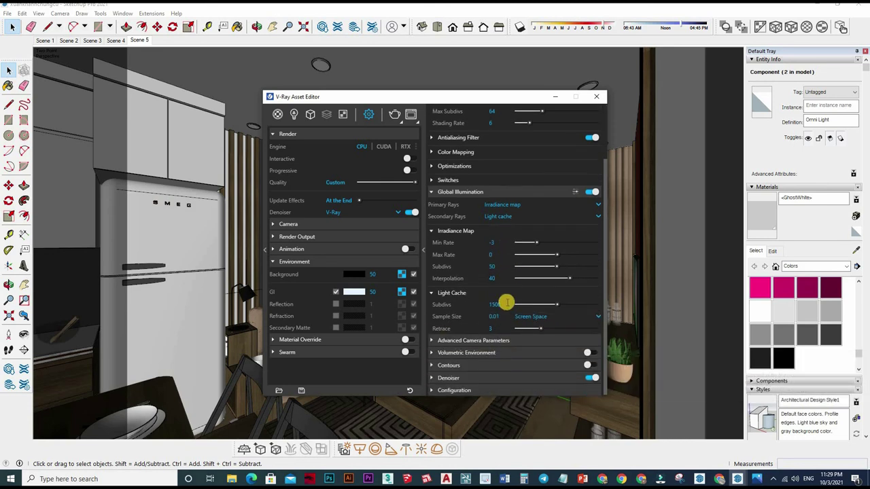
{"action": "double_click", "coordinate": [495, 305]}
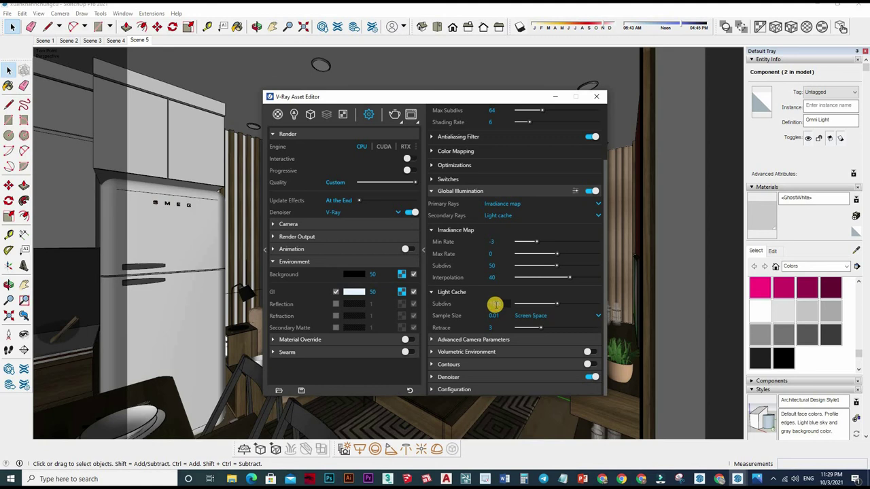
{"action": "type", "text": "1001600"}
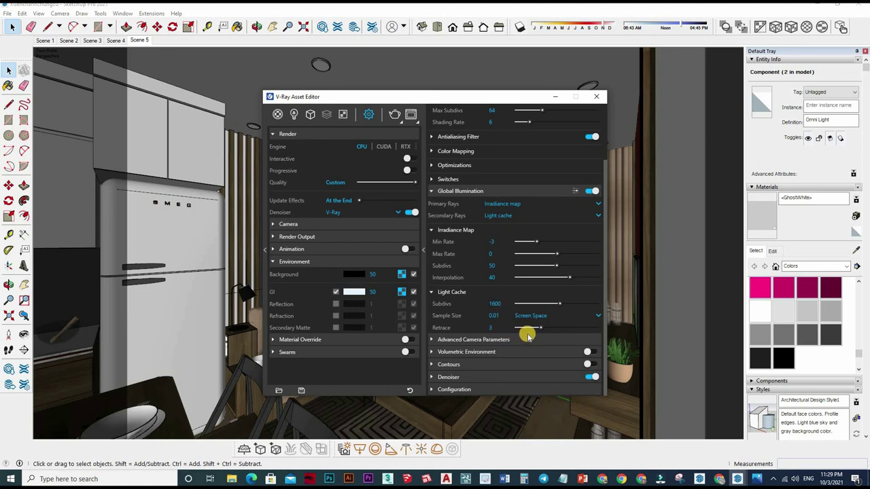
{"action": "left_click", "coordinate": [527, 336]}
{"action": "left_click", "coordinate": [524, 352]}
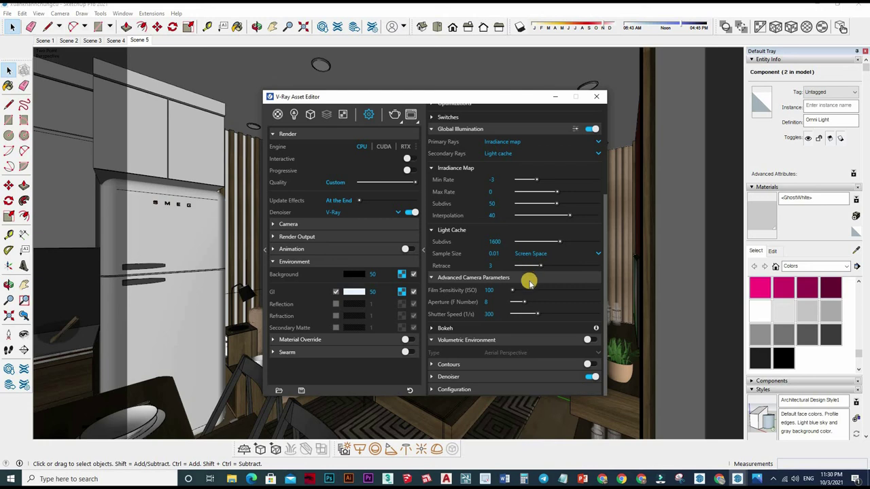
Step: Turn on ambient occlusion with a radius of 14
{"action": "scroll", "coordinate": [536, 291], "scroll_direction": "up", "scroll_amount": 3}
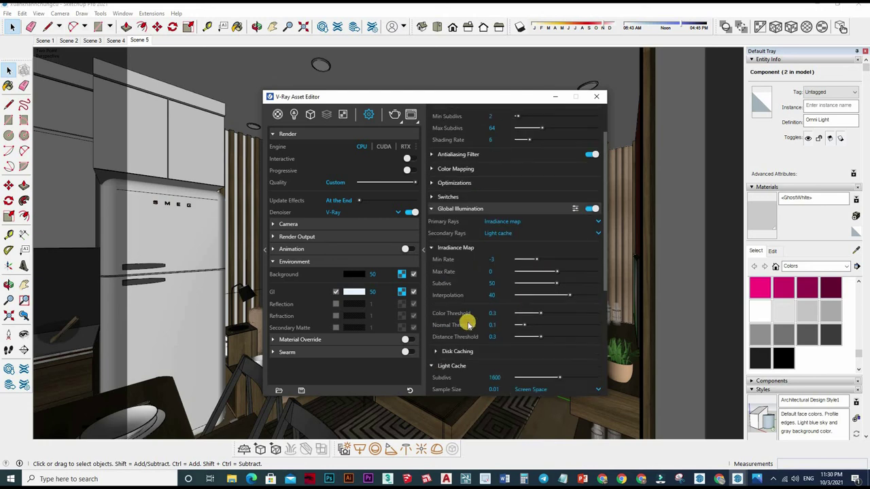
{"action": "scroll", "coordinate": [469, 325], "scroll_direction": "down", "scroll_amount": 3}
{"action": "left_click", "coordinate": [592, 315]}
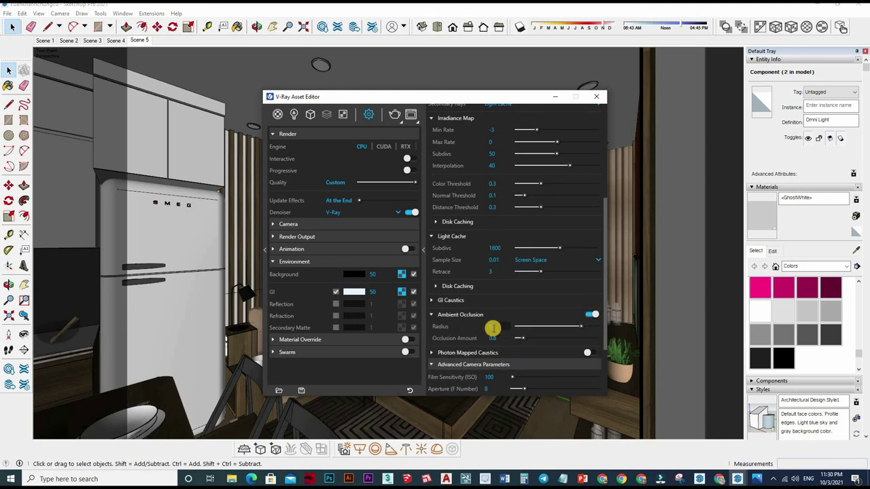
{"action": "left_click", "coordinate": [492, 327]}
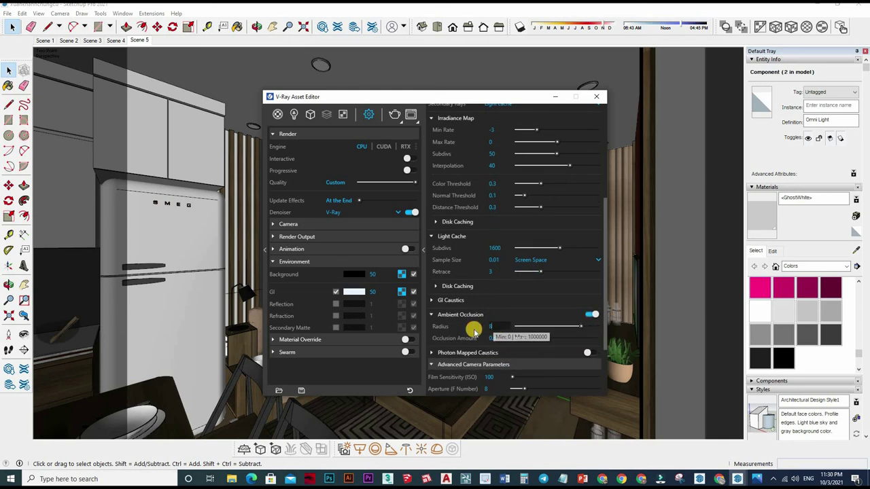
{"action": "type", "text": "14"}
{"action": "key", "text": "Return"}
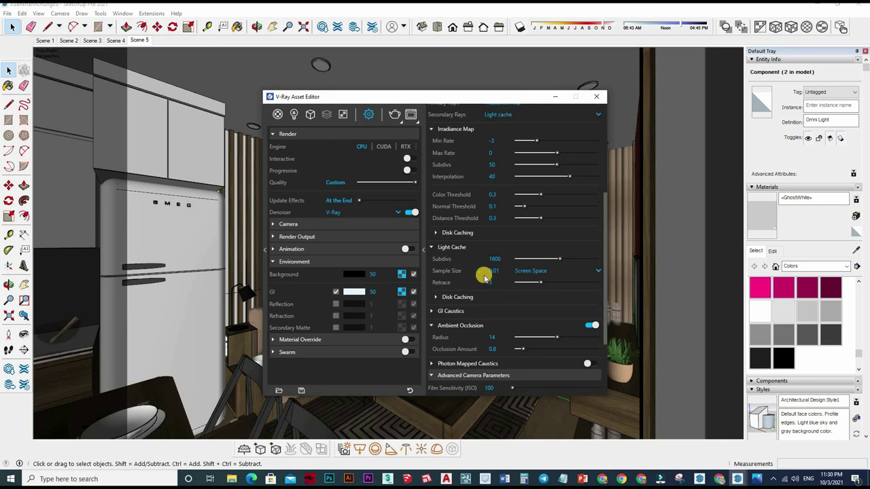
{"action": "scroll", "coordinate": [482, 277], "scroll_direction": "up", "scroll_amount": 5}
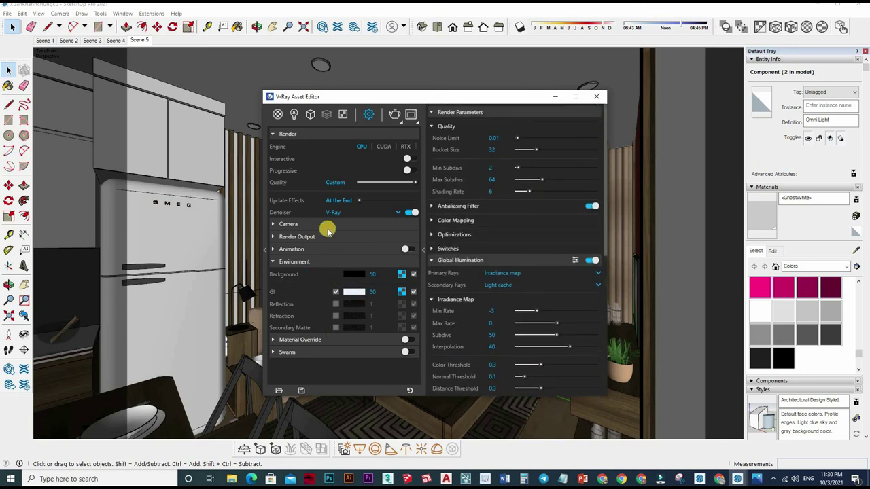
Step: Set the camera Exposure Value to 13.5 in the Camera rollout
{"action": "left_click", "coordinate": [288, 224]}
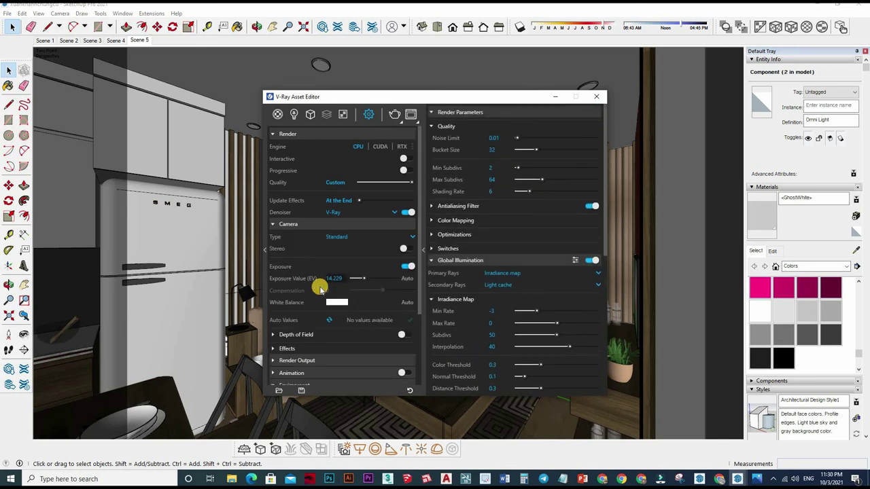
{"action": "type", "text": "1"}
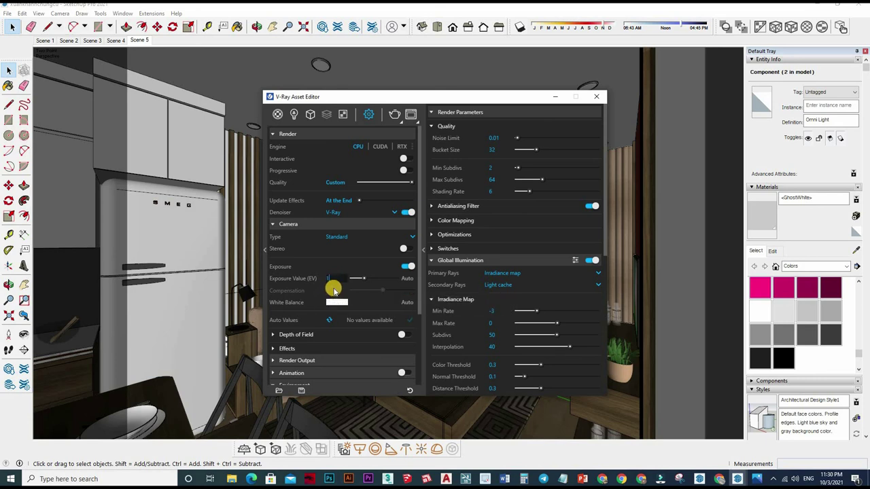
{"action": "type", "text": "3.5"}
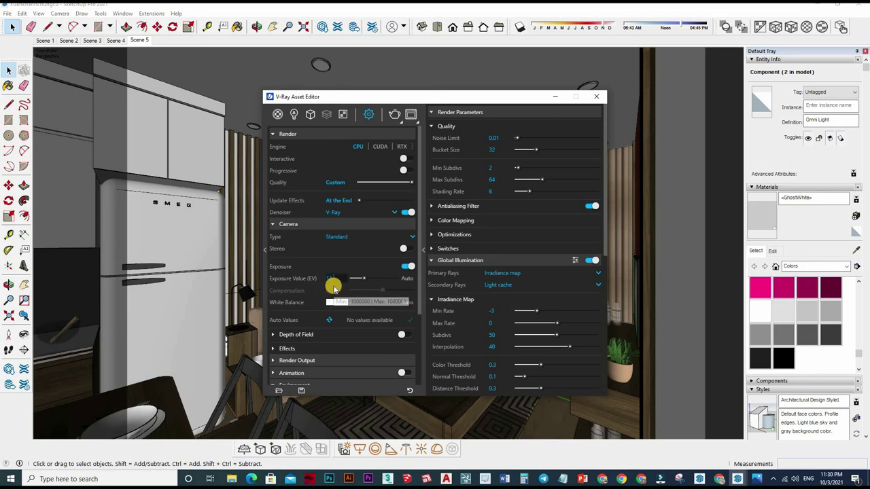
{"action": "key", "text": "Return"}
{"action": "left_click", "coordinate": [596, 96]}
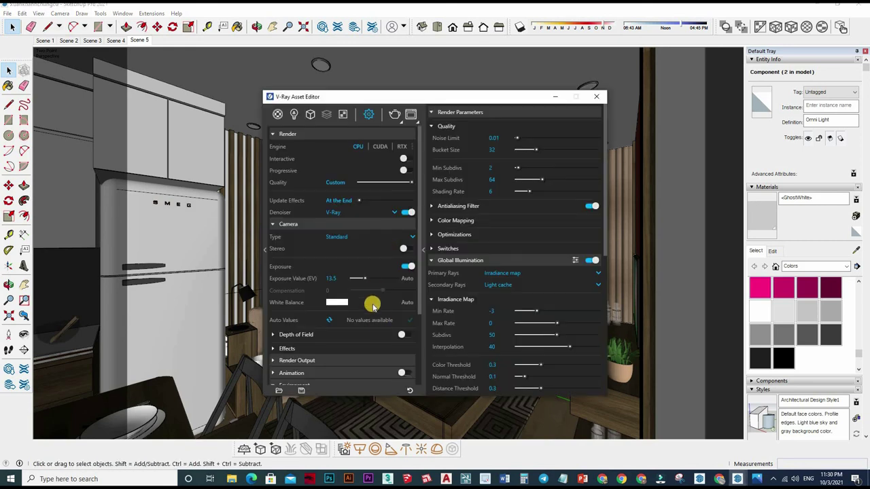
Step: Browse the scene's Lights, Geometries and Textures lists in the V-Ray Asset Editor
{"action": "left_click", "coordinate": [294, 114]}
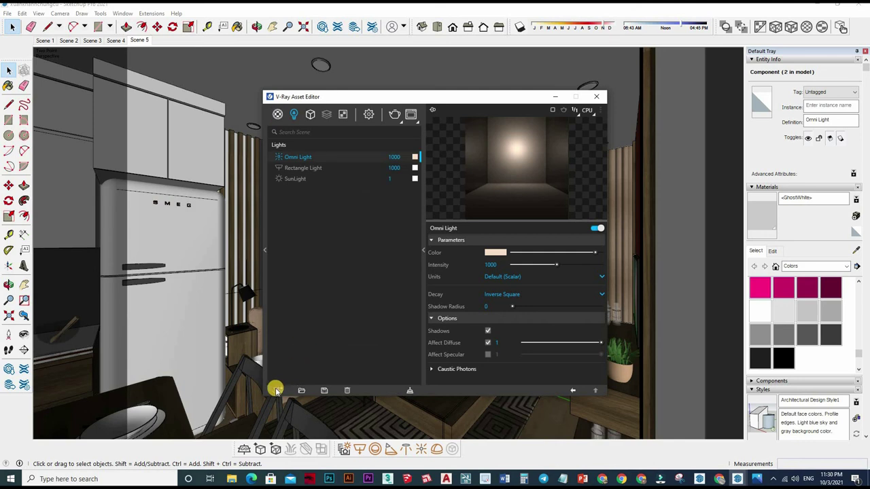
{"action": "left_click", "coordinate": [314, 116]}
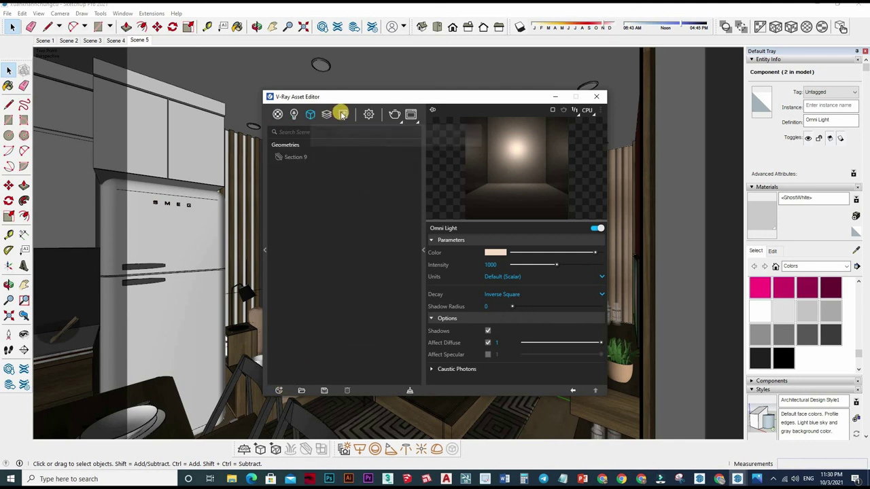
{"action": "right_click", "coordinate": [329, 116]}
{"action": "left_click", "coordinate": [325, 117]}
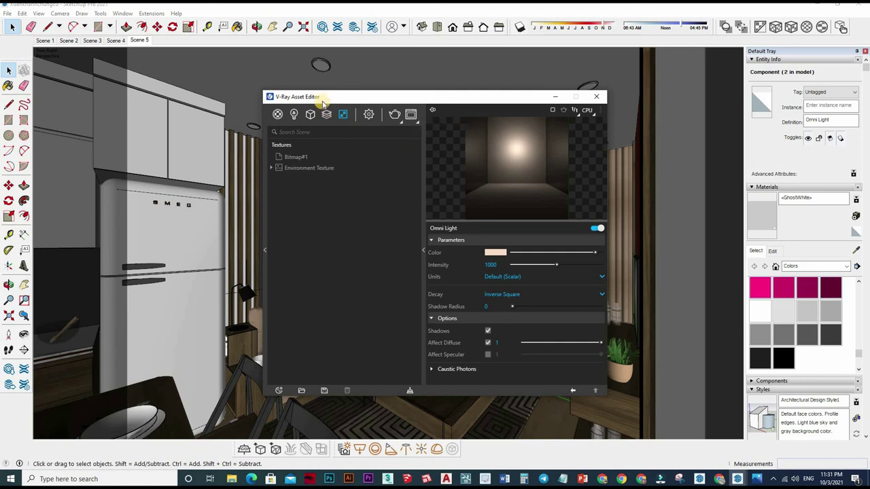
Step: Add a Diffuse render element from the Render Elements list
{"action": "left_click", "coordinate": [330, 117]}
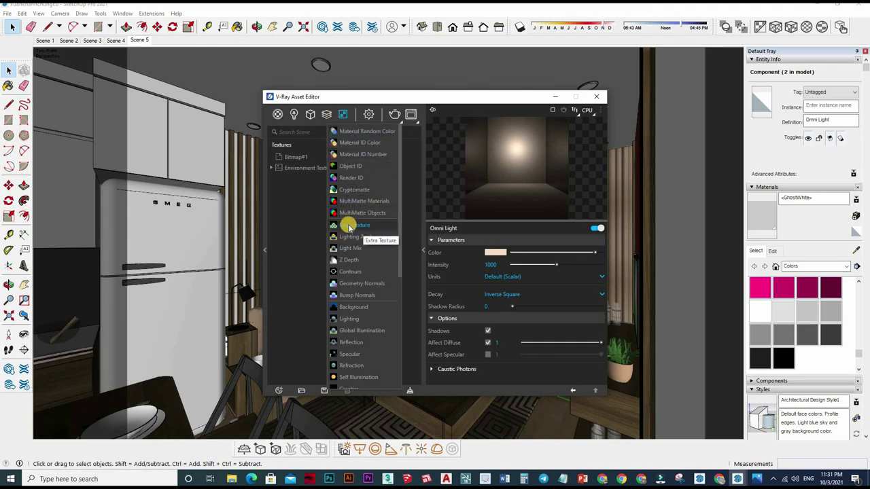
{"action": "scroll", "coordinate": [362, 299], "scroll_direction": "down", "scroll_amount": 3}
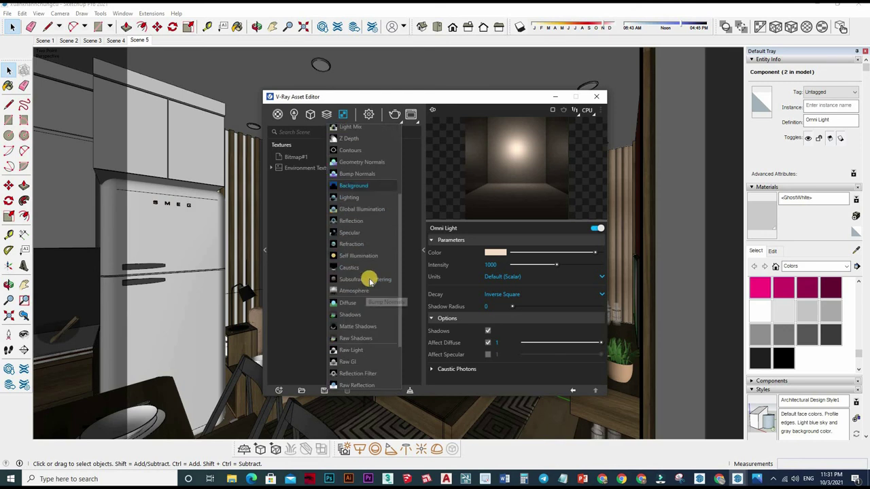
{"action": "scroll", "coordinate": [369, 309], "scroll_direction": "up", "scroll_amount": 1}
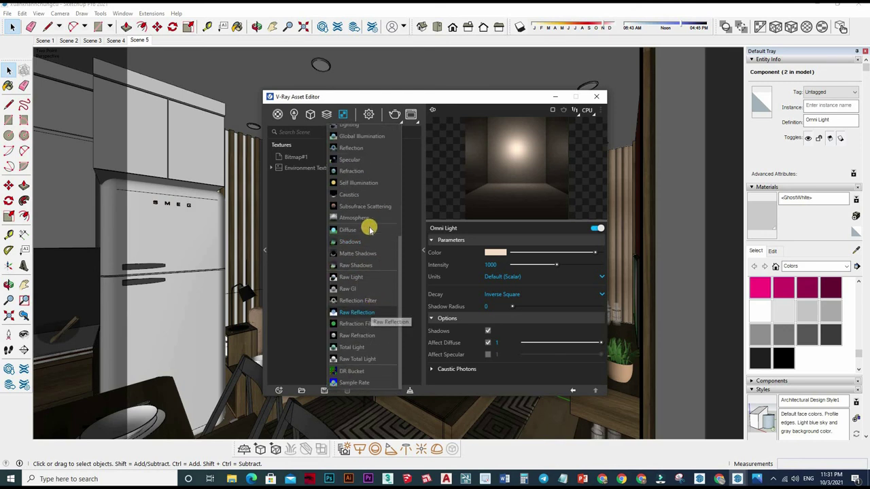
{"action": "scroll", "coordinate": [363, 229], "scroll_direction": "up", "scroll_amount": 1}
{"action": "scroll", "coordinate": [369, 181], "scroll_direction": "up", "scroll_amount": 2}
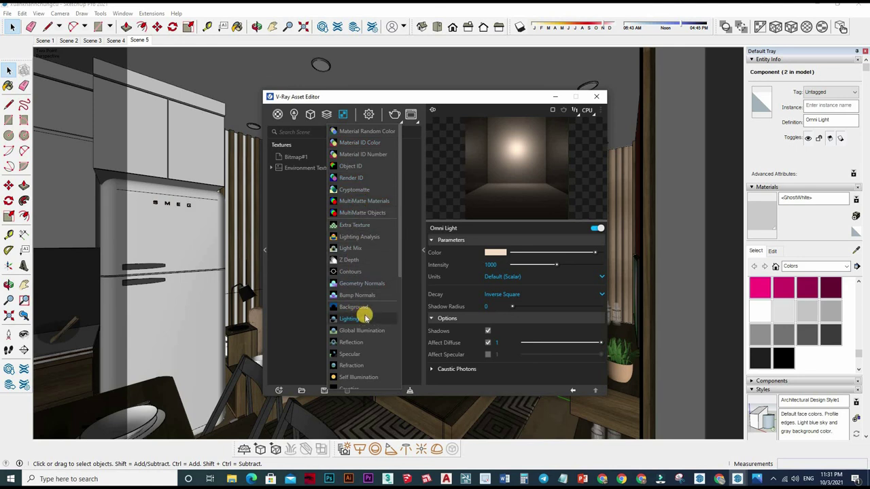
{"action": "scroll", "coordinate": [370, 291], "scroll_direction": "down", "scroll_amount": 2}
{"action": "left_click", "coordinate": [348, 334]}
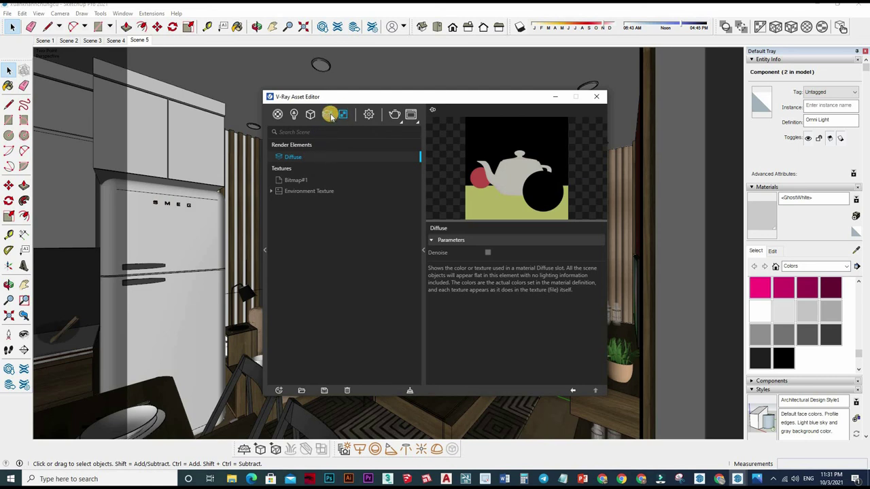
Step: Add a Material Random Color render element to the Render Elements list
{"action": "left_click", "coordinate": [329, 115]}
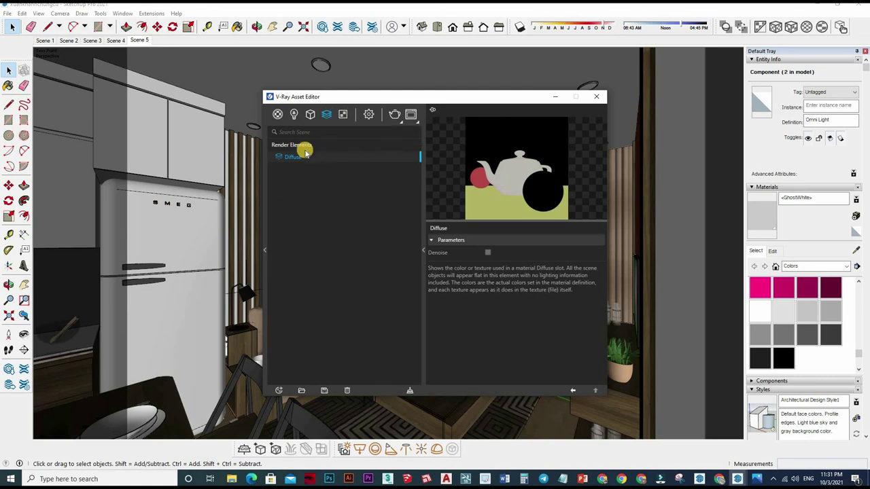
{"action": "left_click", "coordinate": [279, 391]}
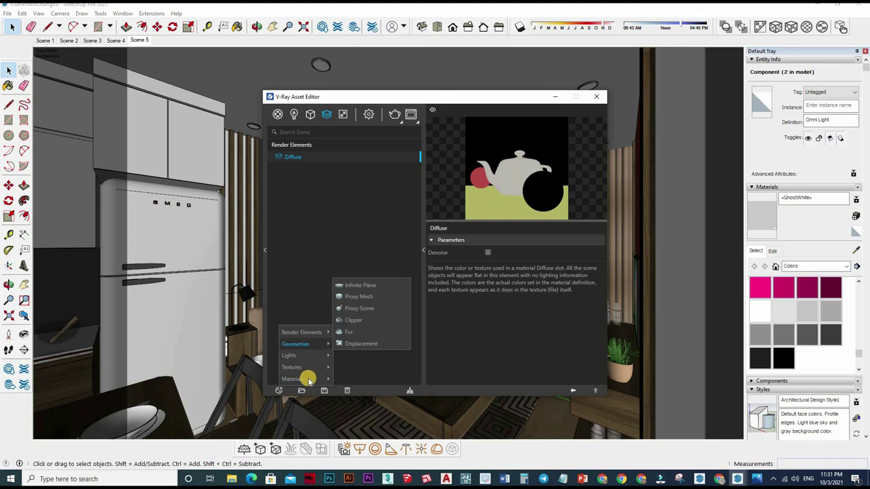
{"action": "mouse_move", "coordinate": [303, 332]}
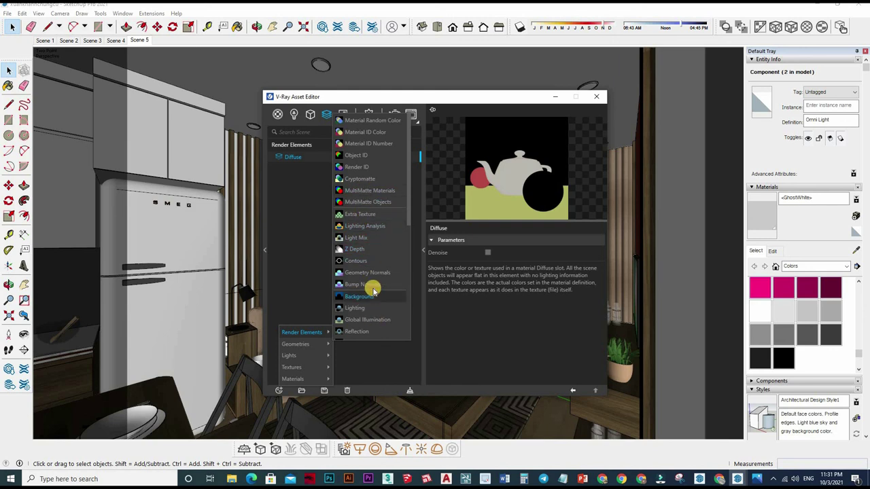
{"action": "left_click", "coordinate": [386, 122]}
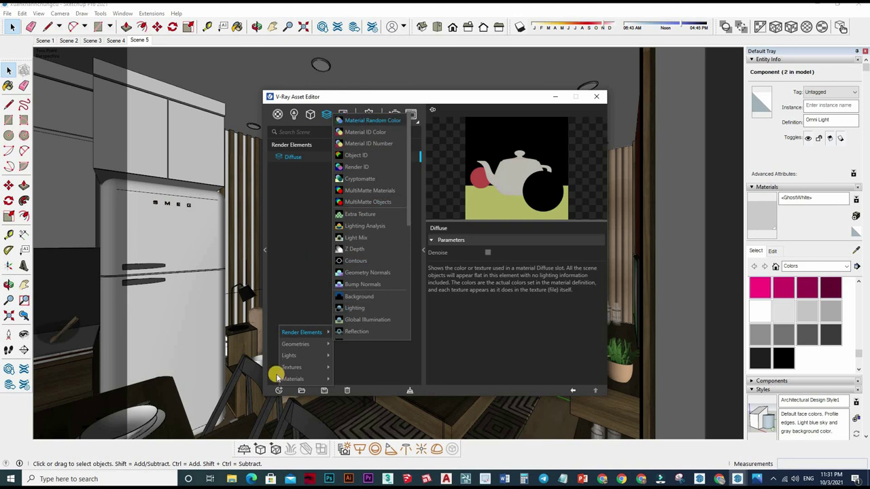
Step: Add a Raw Light render element
{"action": "left_click", "coordinate": [279, 390]}
{"action": "mouse_move", "coordinate": [292, 355]}
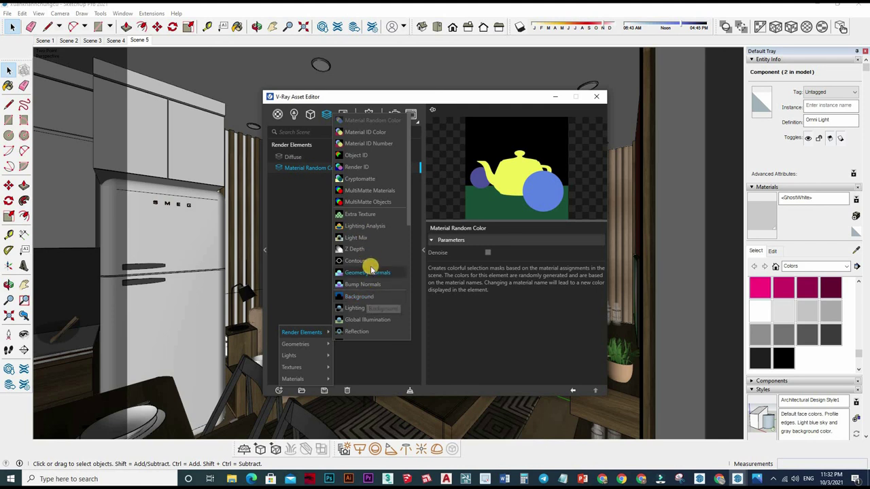
{"action": "scroll", "coordinate": [370, 265], "scroll_direction": "down", "scroll_amount": 2}
{"action": "scroll", "coordinate": [370, 272], "scroll_direction": "down", "scroll_amount": 2}
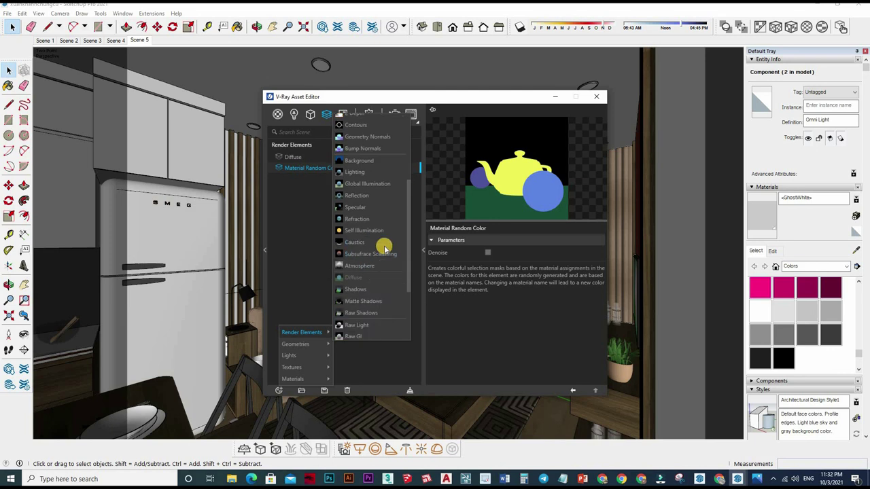
{"action": "scroll", "coordinate": [365, 236], "scroll_direction": "down", "scroll_amount": 3}
{"action": "left_click", "coordinate": [279, 391]}
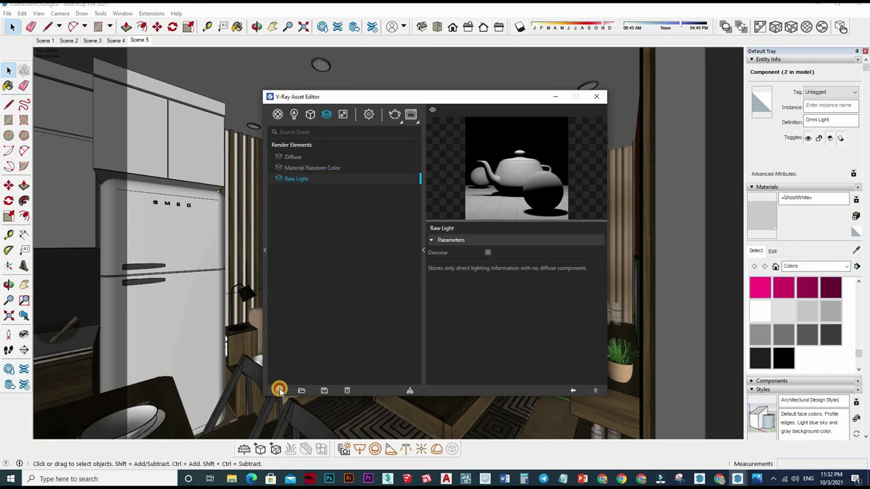
Step: Add a Raw Reflection render element
{"action": "left_click", "coordinate": [279, 391]}
{"action": "mouse_move", "coordinate": [301, 332]}
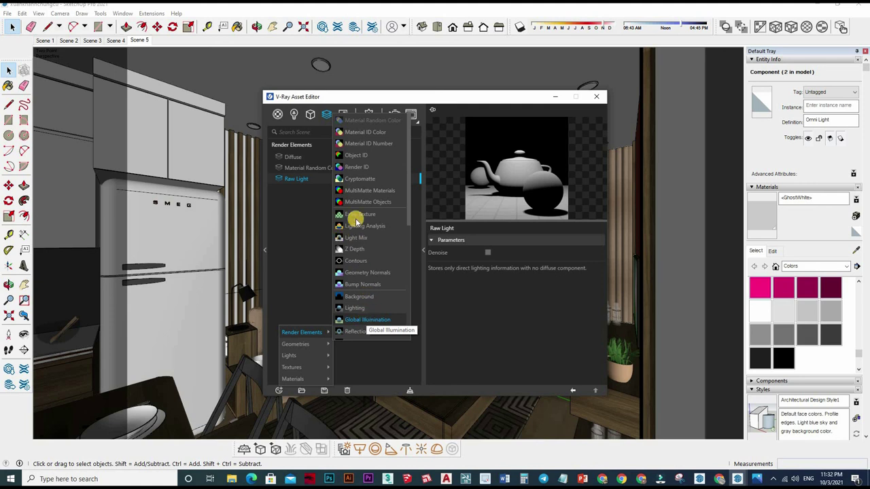
{"action": "scroll", "coordinate": [369, 266], "scroll_direction": "down", "scroll_amount": 3}
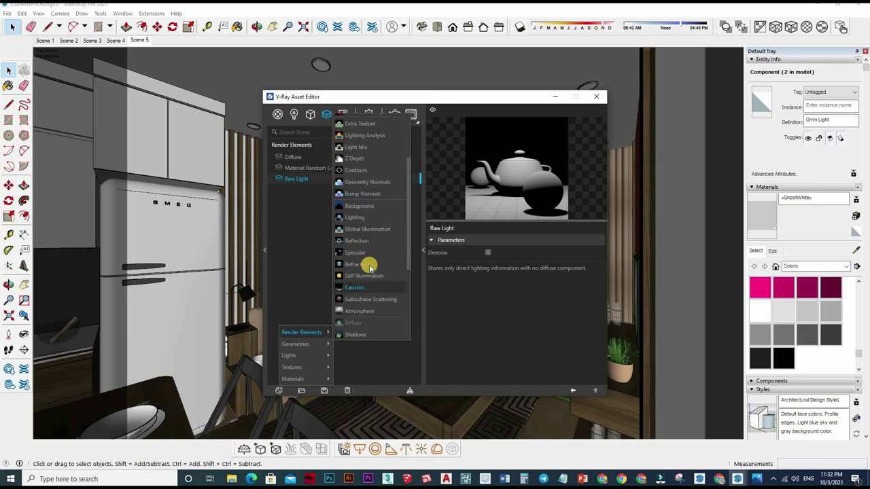
{"action": "scroll", "coordinate": [372, 265], "scroll_direction": "down", "scroll_amount": 2}
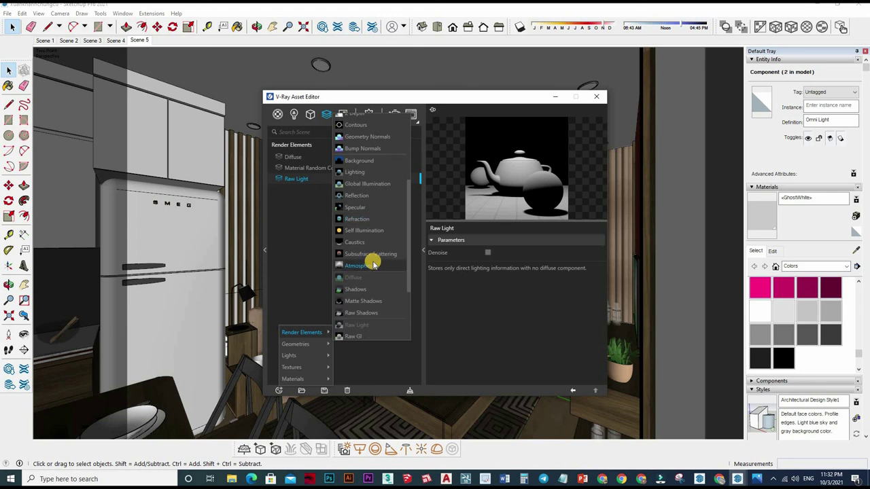
{"action": "scroll", "coordinate": [372, 264], "scroll_direction": "down", "scroll_amount": 2}
{"action": "scroll", "coordinate": [370, 265], "scroll_direction": "down", "scroll_amount": 2}
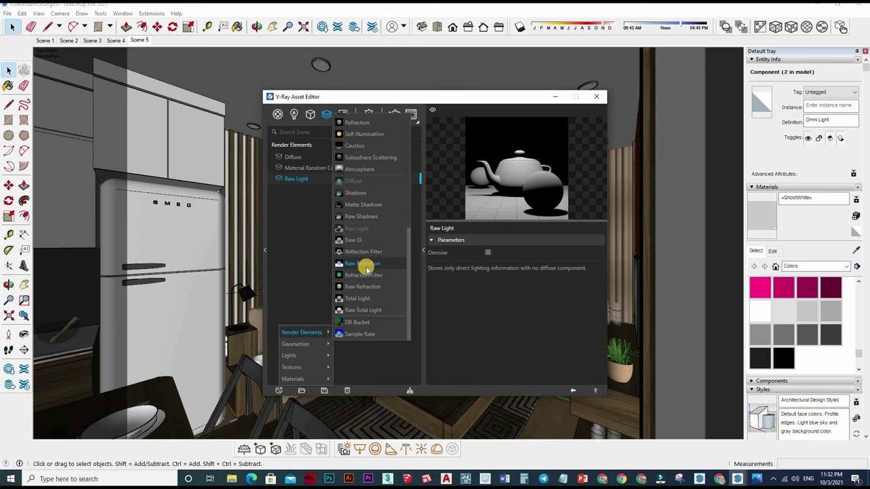
{"action": "left_click", "coordinate": [367, 267]}
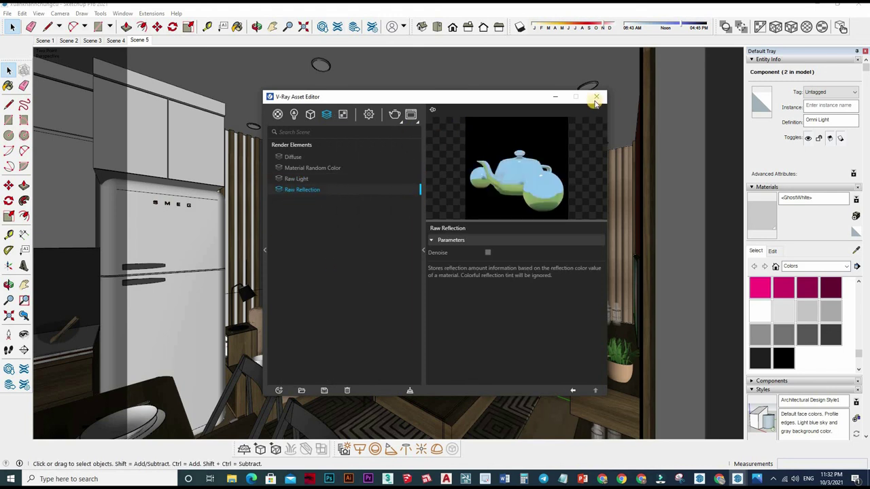
Step: Confirm the Render Output image size is 1200 x 900, then close the V-Ray Asset Editor
{"action": "left_click", "coordinate": [369, 114]}
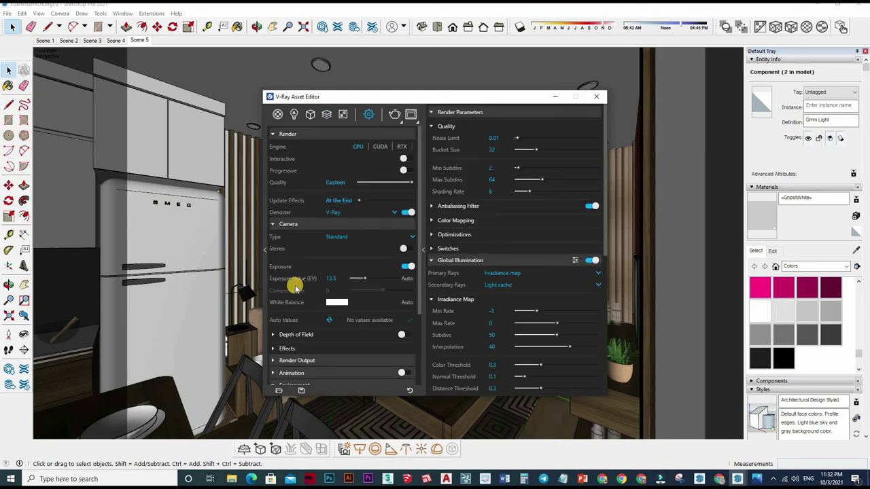
{"action": "scroll", "coordinate": [336, 272], "scroll_direction": "down", "scroll_amount": 2}
{"action": "left_click", "coordinate": [369, 314]}
{"action": "left_click", "coordinate": [345, 224]}
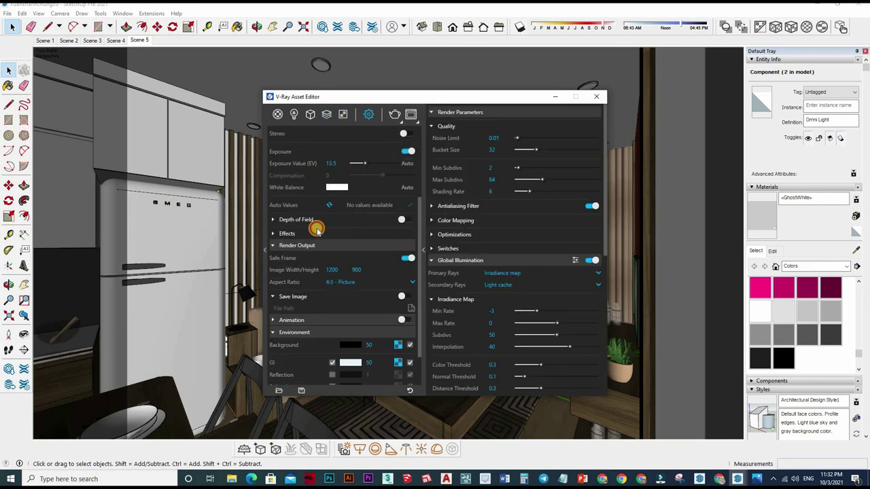
{"action": "scroll", "coordinate": [322, 223], "scroll_direction": "down", "scroll_amount": 2}
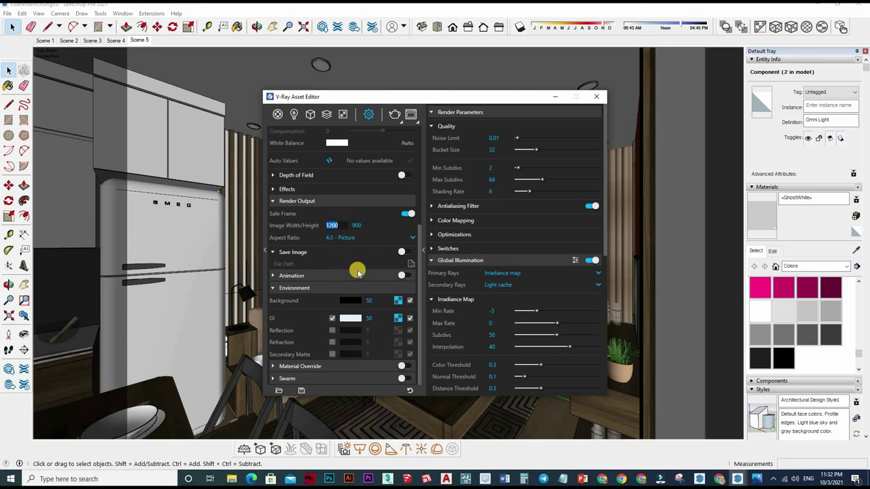
{"action": "scroll", "coordinate": [343, 259], "scroll_direction": "up", "scroll_amount": 5}
{"action": "left_click", "coordinate": [406, 151]}
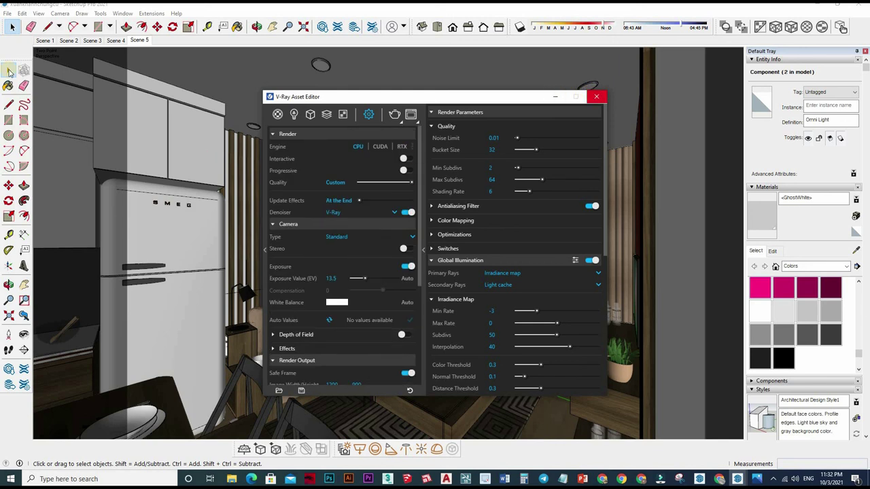
{"action": "left_click", "coordinate": [526, 248]}
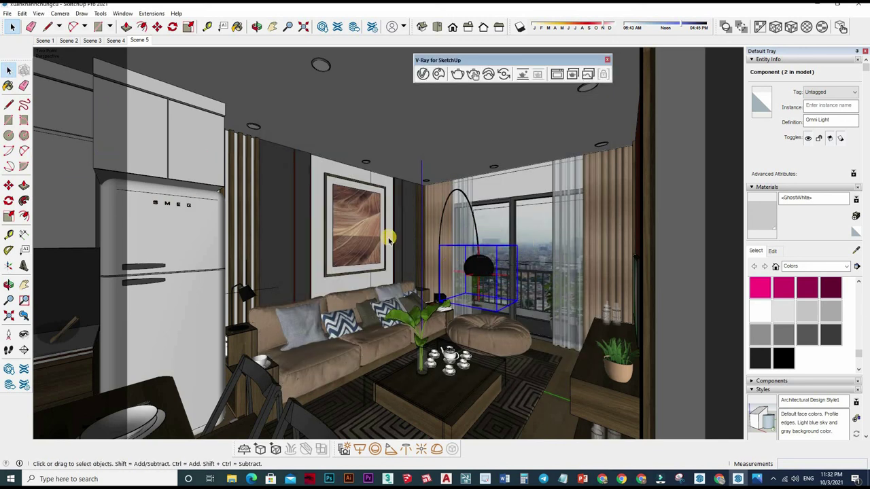